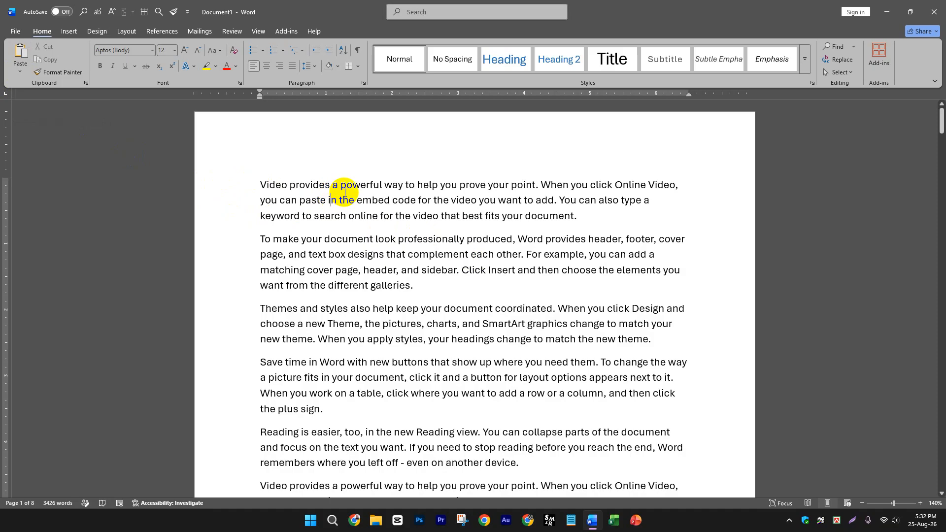
Split the first paragraph into separate lines after "powerful", "prove your", "click Online" and "paste in the".
{"action": "left_click", "coordinate": [380, 186]}
{"action": "key", "text": "Delete"}
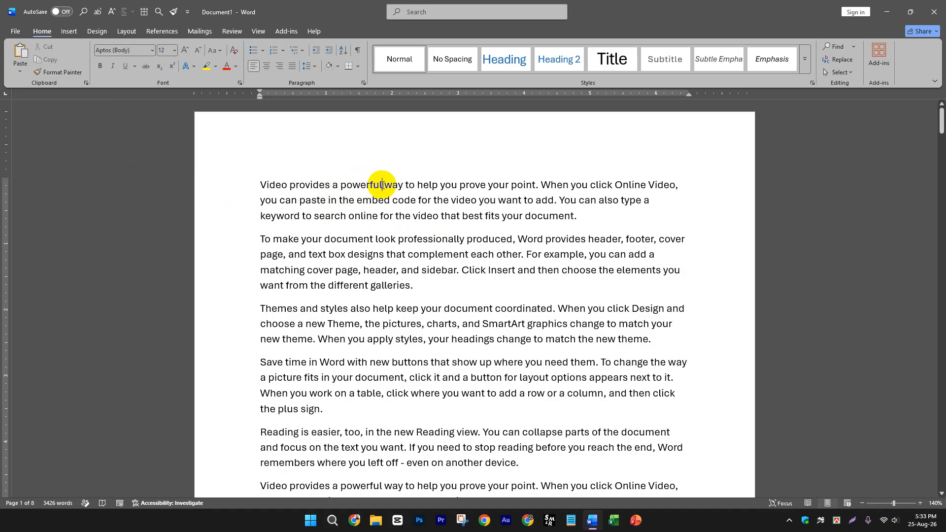
{"action": "key", "text": "Return"}
{"action": "left_click", "coordinate": [388, 208]}
{"action": "key", "text": "Return"}
{"action": "left_click", "coordinate": [398, 231]}
{"action": "key", "text": "Return"}
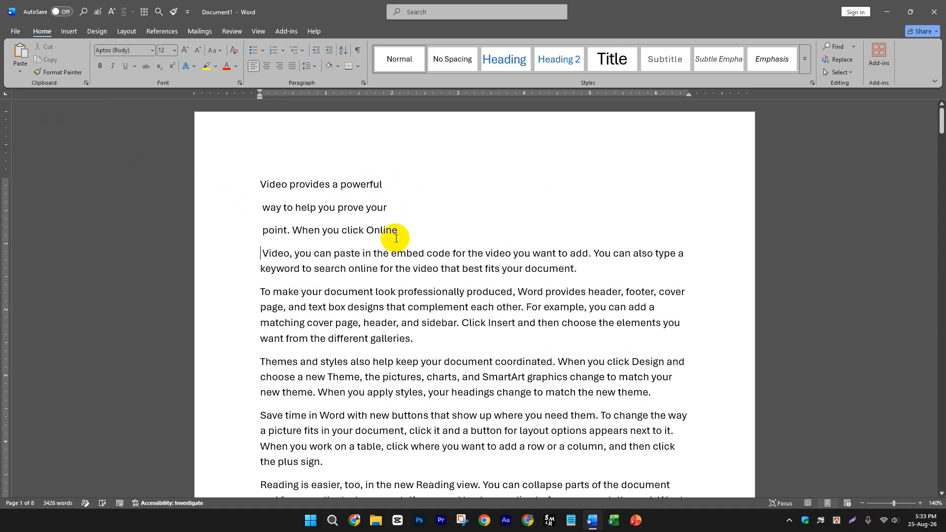
{"action": "left_click", "coordinate": [390, 254]}
{"action": "key", "text": "Return"}
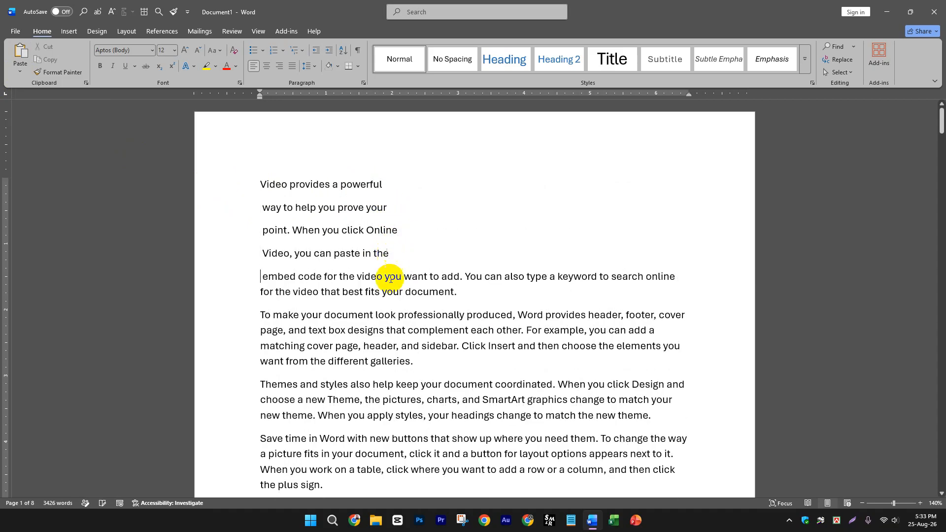
Break the remaining paragraph text after "embed code for the video" and leave one blank line below it.
{"action": "left_click", "coordinate": [381, 274]}
{"action": "key", "text": "Return"}
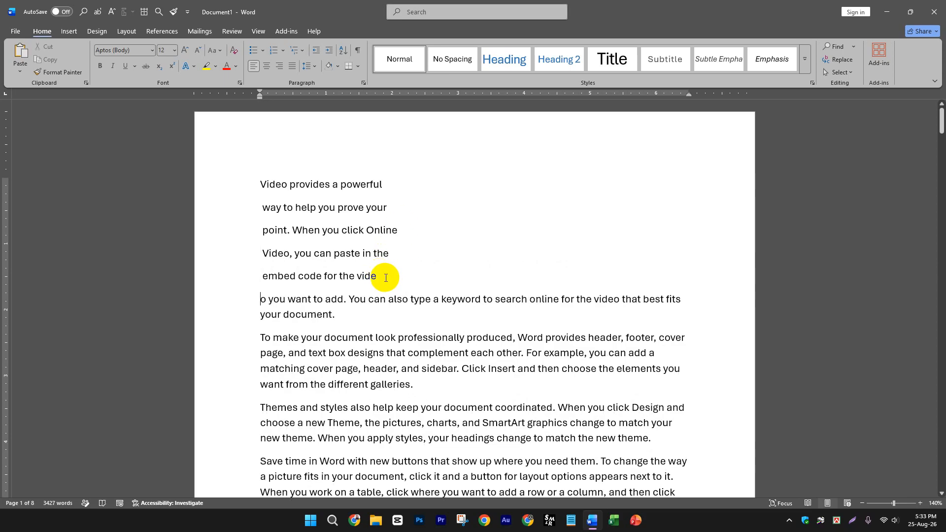
{"action": "key", "text": "BackSpace"}
{"action": "left_click", "coordinate": [385, 274]}
{"action": "key", "text": "Return"}
{"action": "key", "text": "Return"}
Make the first line, "Video provides a powerful", bold.
{"action": "left_click_drag", "start_coordinate": [388, 184], "coordinate": [259, 186]}
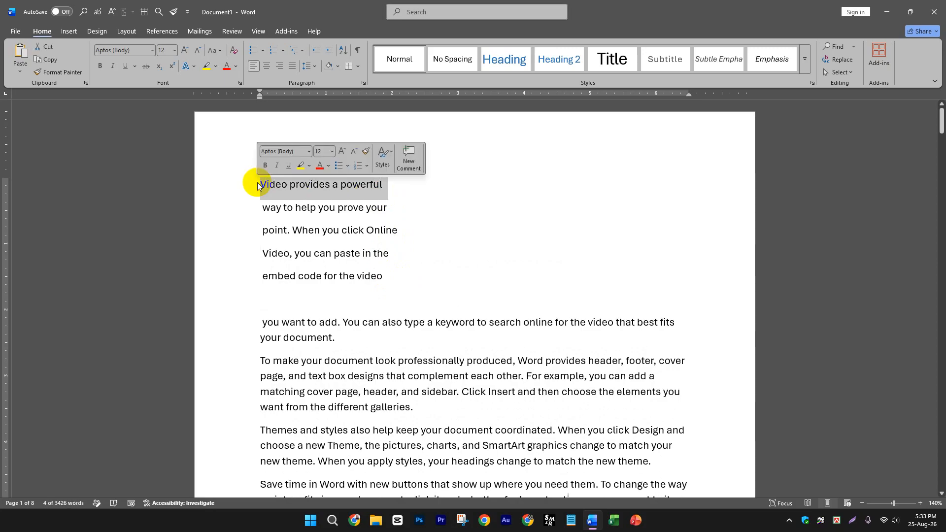
{"action": "left_click", "coordinate": [100, 66]}
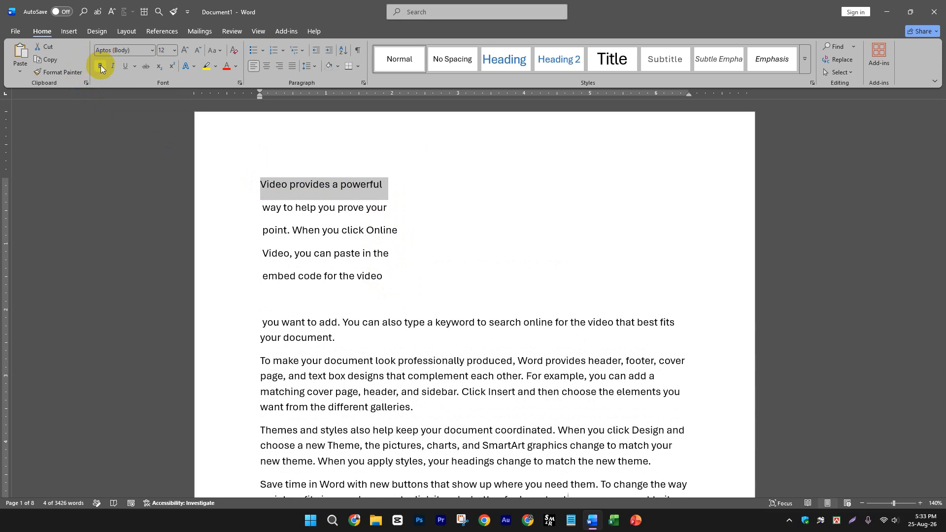
{"action": "left_click", "coordinate": [364, 178]}
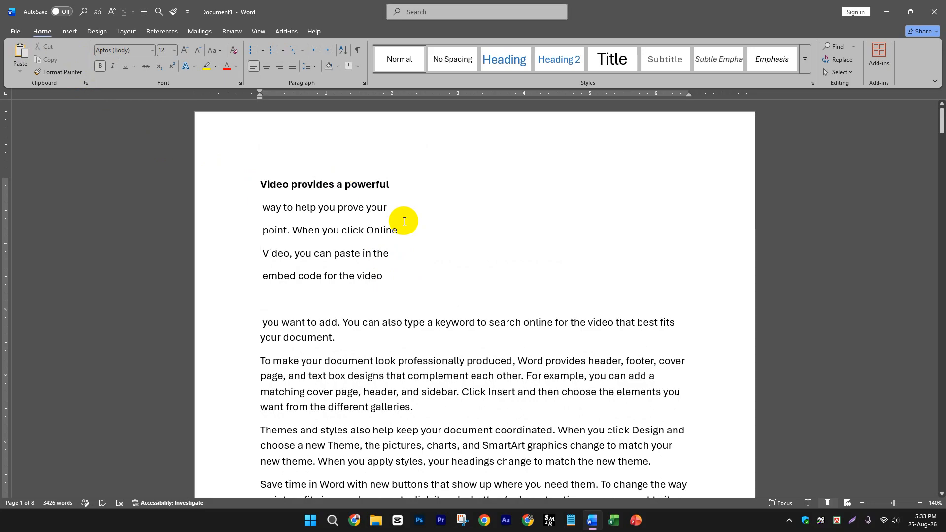
Italicize the second line, "way to help you prove your".
{"action": "left_click", "coordinate": [186, 208]}
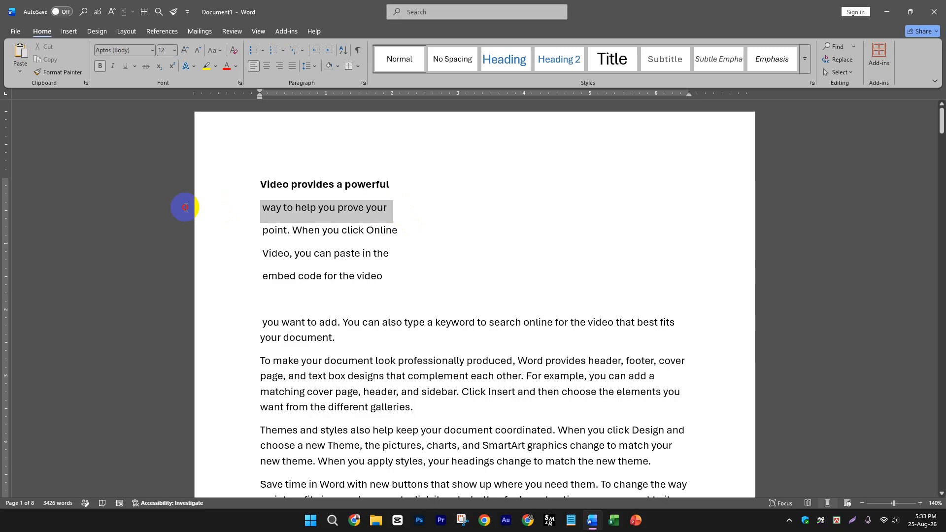
{"action": "left_click", "coordinate": [111, 67]}
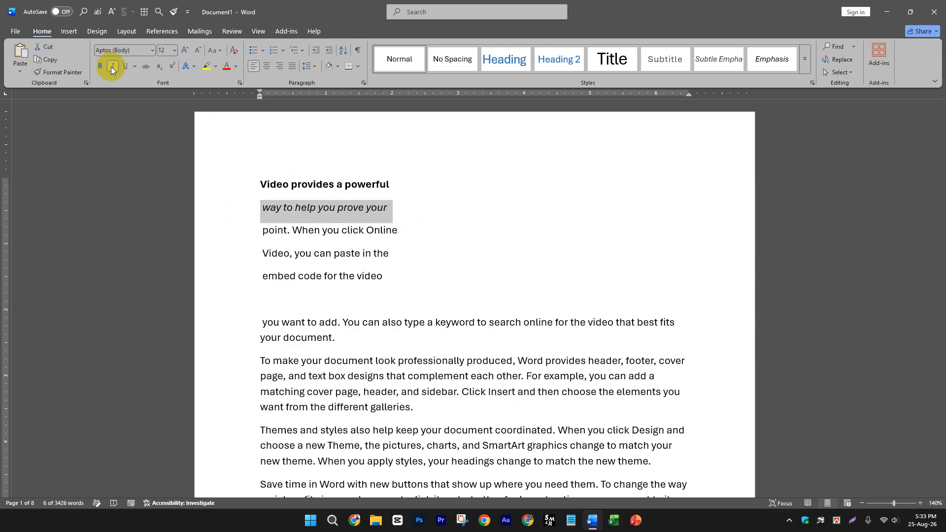
{"action": "left_click", "coordinate": [279, 244]}
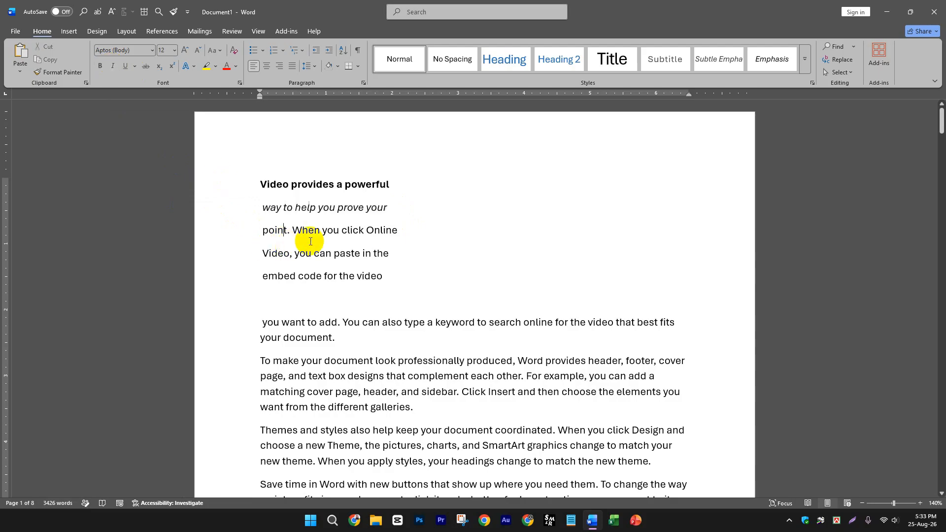
Apply a single underline to the third line, "point. When you click Online".
{"action": "left_click_drag", "start_coordinate": [397, 233], "coordinate": [220, 235]}
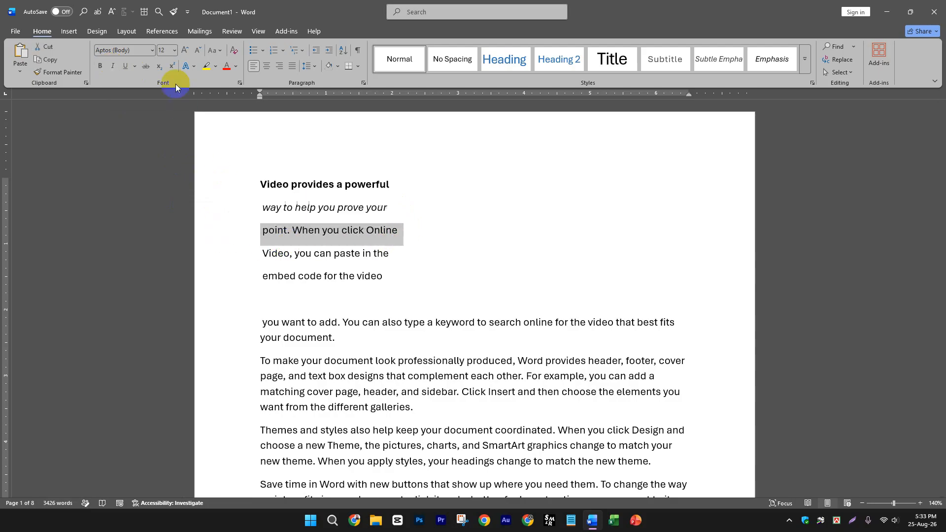
{"action": "left_click", "coordinate": [134, 67]}
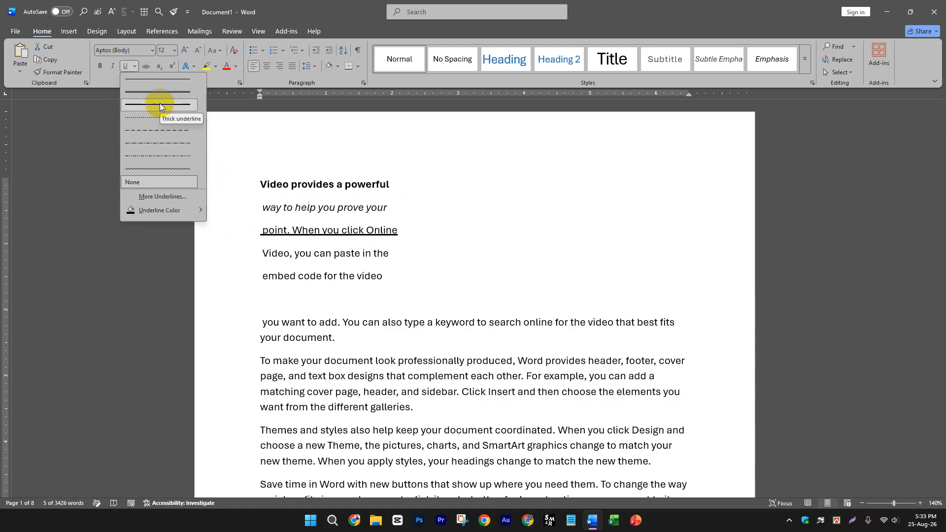
{"action": "left_click", "coordinate": [173, 82]}
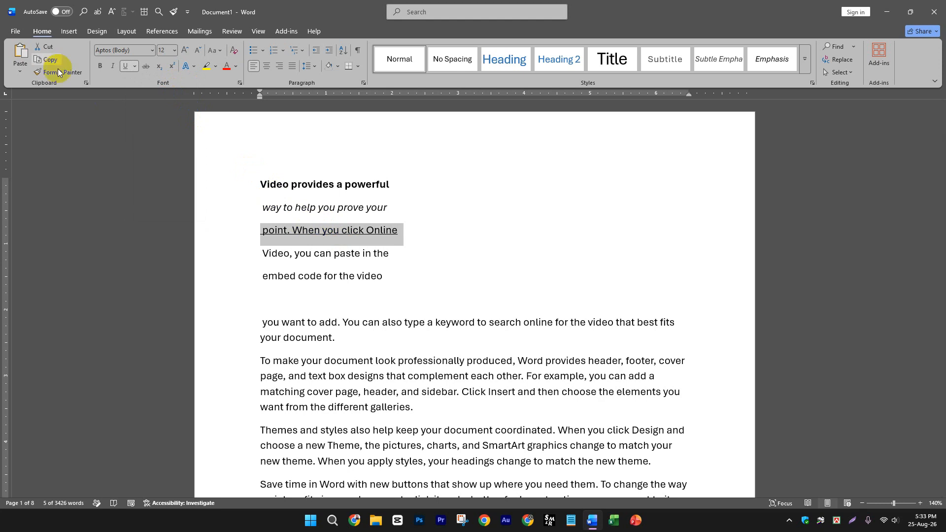
Set the underline color of the line "point. When you click Online" to standard blue and inspect it up close.
{"action": "left_click", "coordinate": [135, 65]}
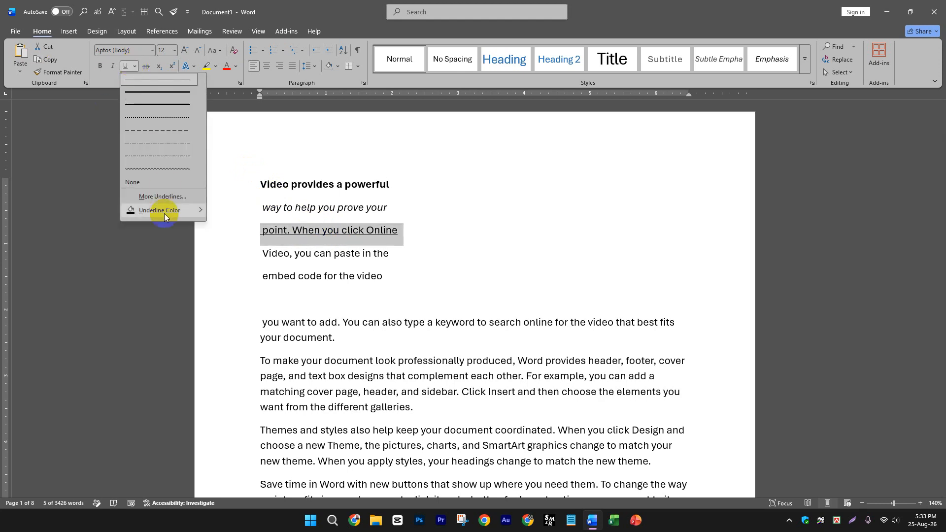
{"action": "mouse_move", "coordinate": [172, 213]}
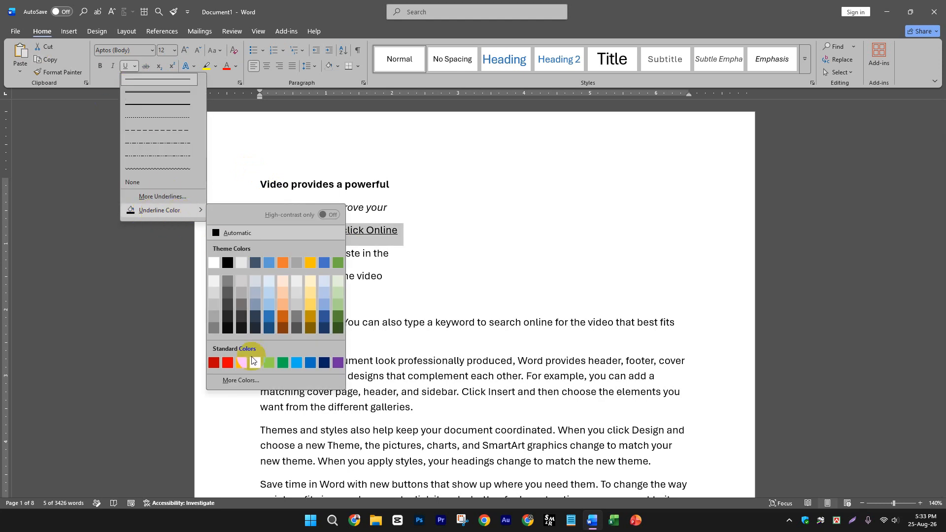
{"action": "left_click", "coordinate": [311, 362]}
{"action": "left_click", "coordinate": [334, 231]}
{"action": "scroll", "coordinate": [333, 236], "scroll_direction": "up", "scroll_amount": 14}
{"action": "scroll", "coordinate": [287, 245], "scroll_direction": "up", "scroll_amount": 12}
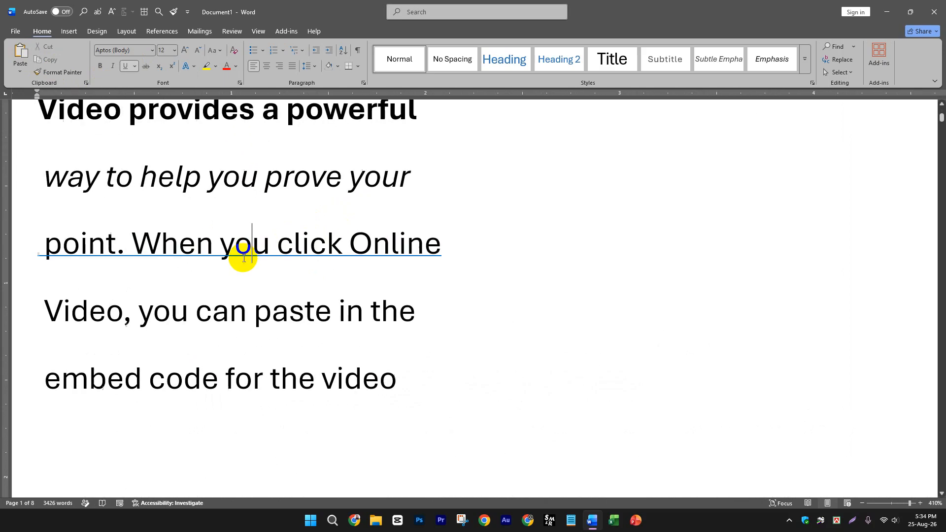
{"action": "scroll", "coordinate": [252, 254], "scroll_direction": "down", "scroll_amount": 20}
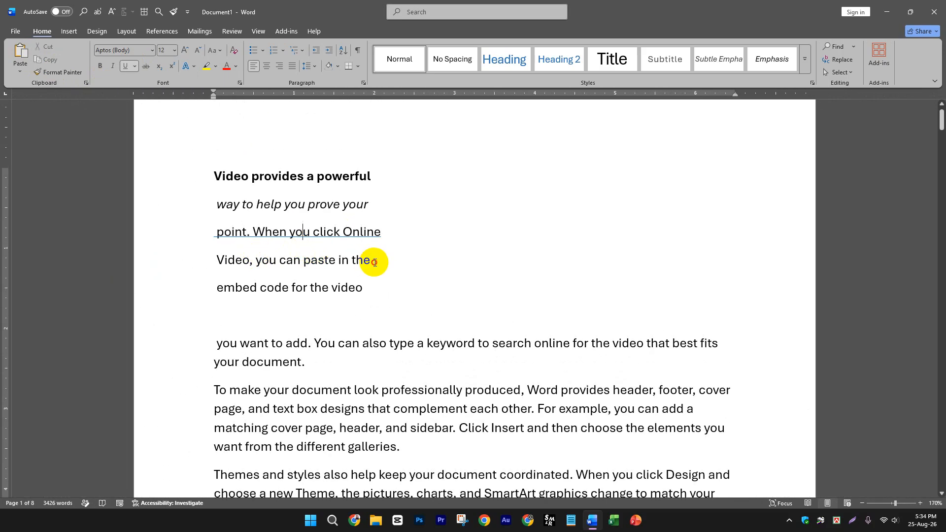
Apply strikethrough to the fourth line, "Video, you can paste in the".
{"action": "left_click_drag", "start_coordinate": [380, 259], "coordinate": [215, 262]}
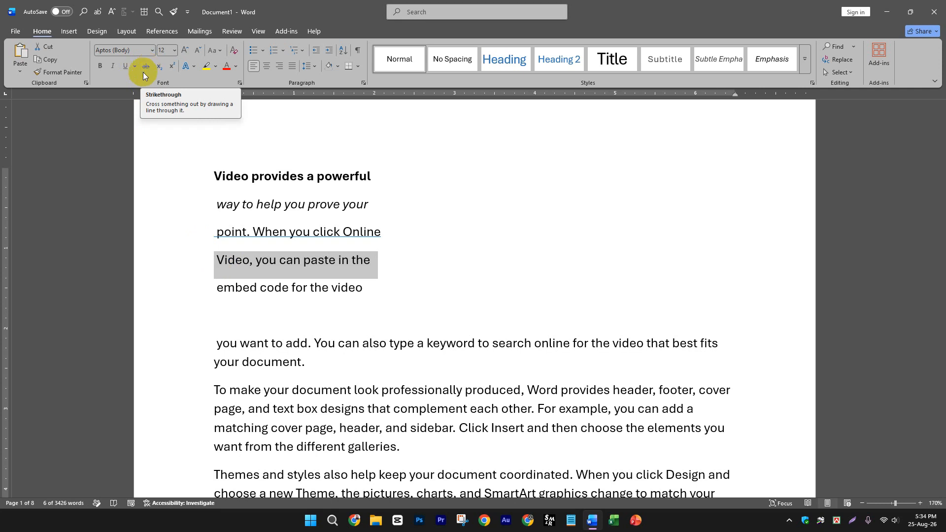
{"action": "left_click", "coordinate": [143, 68]}
{"action": "left_click", "coordinate": [407, 260]}
Add the line "Old Price 50৳" without strikethrough below the struck-through line, followed by a new empty line.
{"action": "key", "text": "Return"}
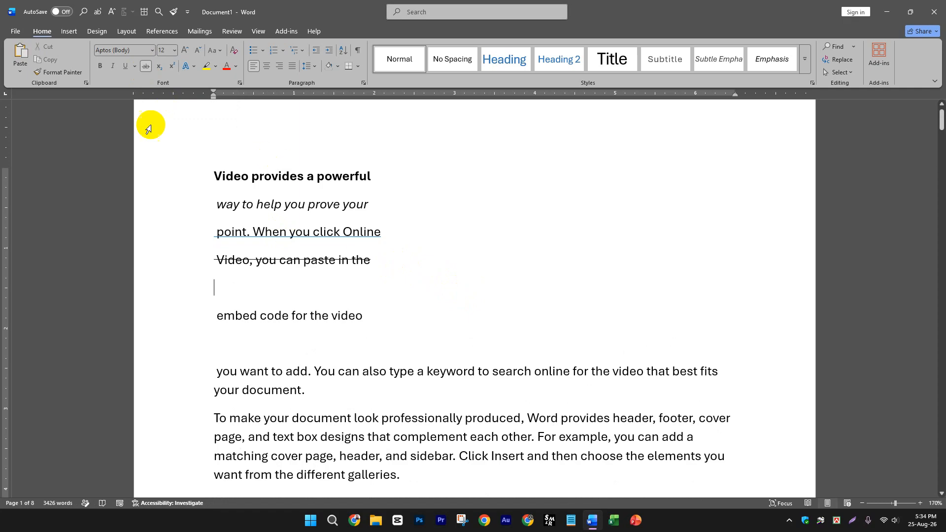
{"action": "left_click", "coordinate": [146, 70]}
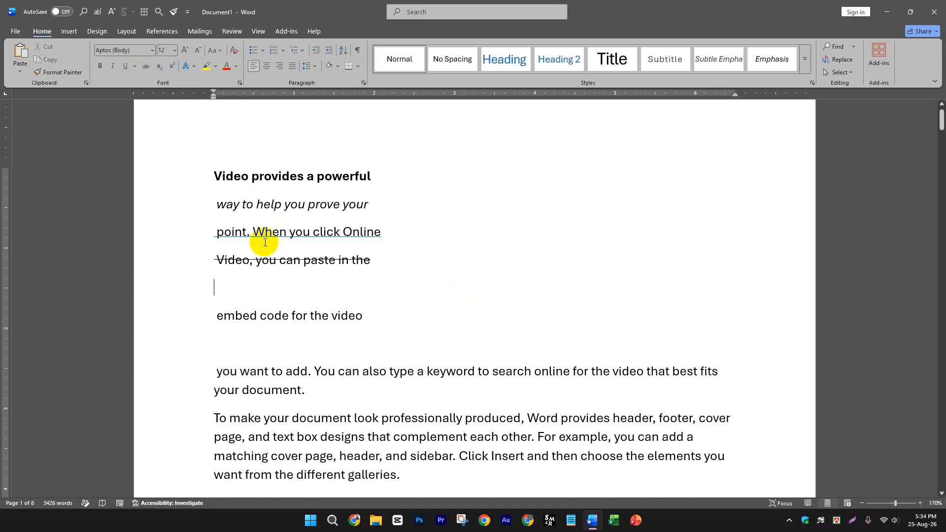
{"action": "type", "text": "Old Price 50"}
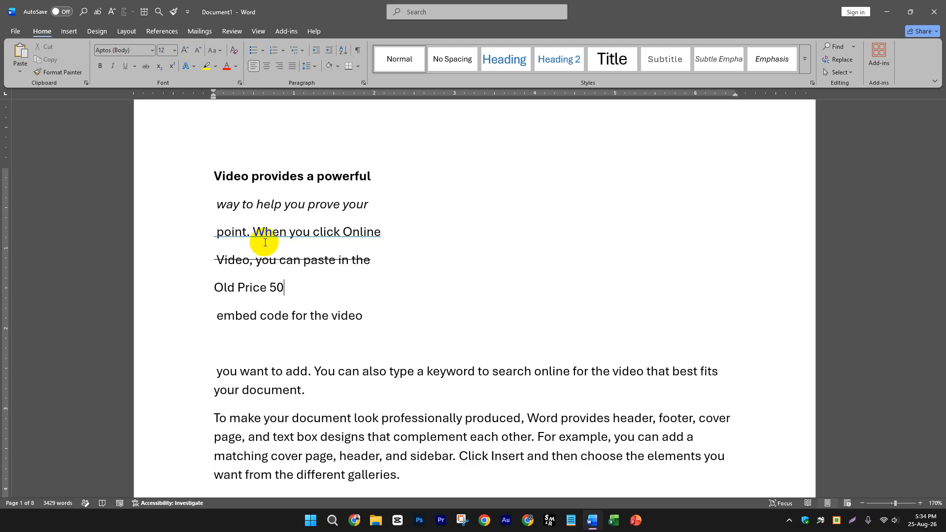
{"action": "type", "text": "৳"}
{"action": "key", "text": "Return"}
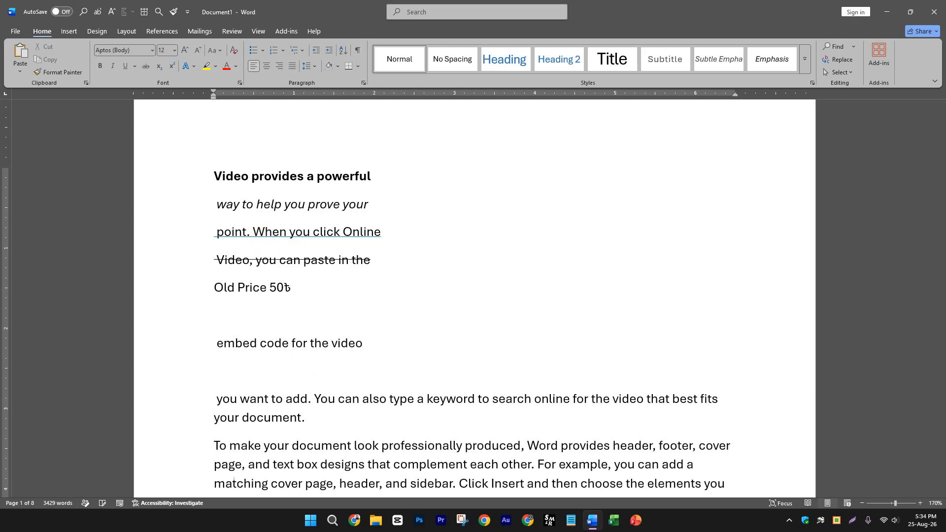
{"action": "type", "text": "ষডয"}
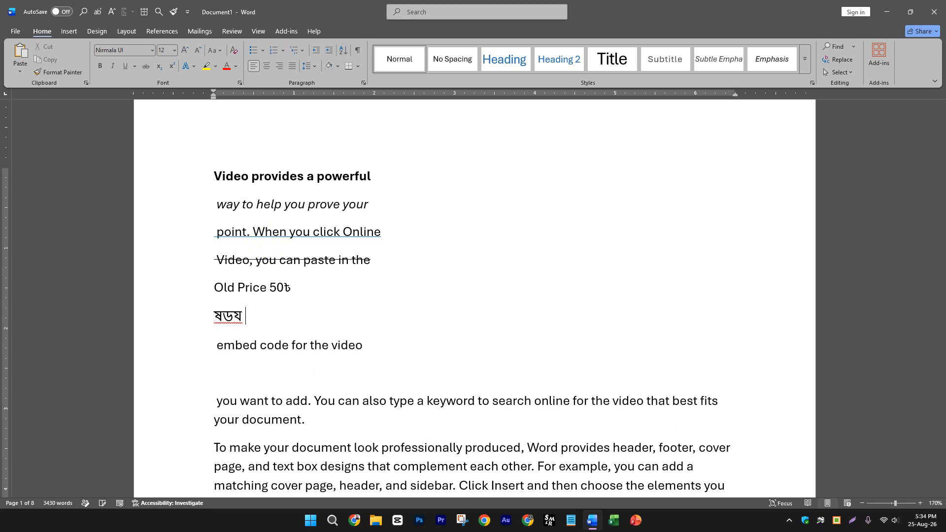
{"action": "key", "text": "BackSpace"}
{"action": "key", "text": "BackSpace"}
{"action": "key", "text": "BackSpace"}
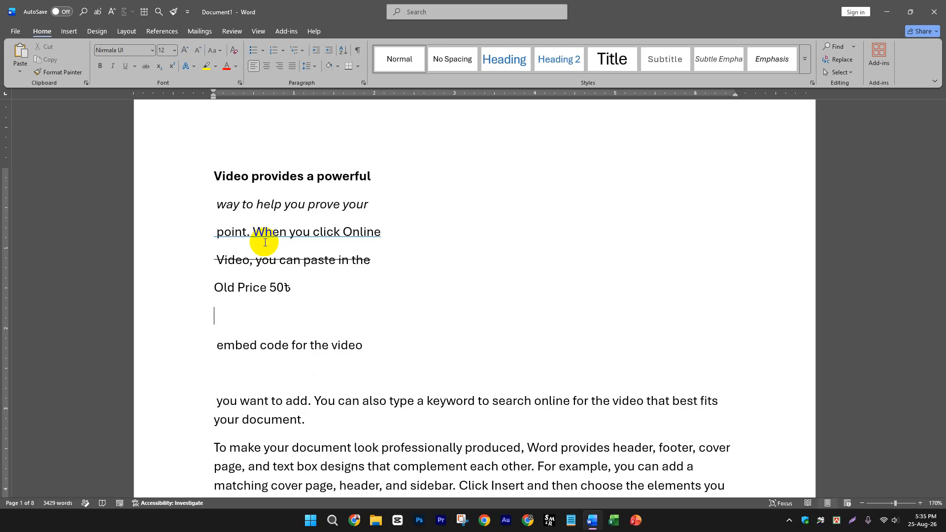
Enter "New Price 45৳" on the empty line below the old price.
{"action": "type", "text": "New Price"}
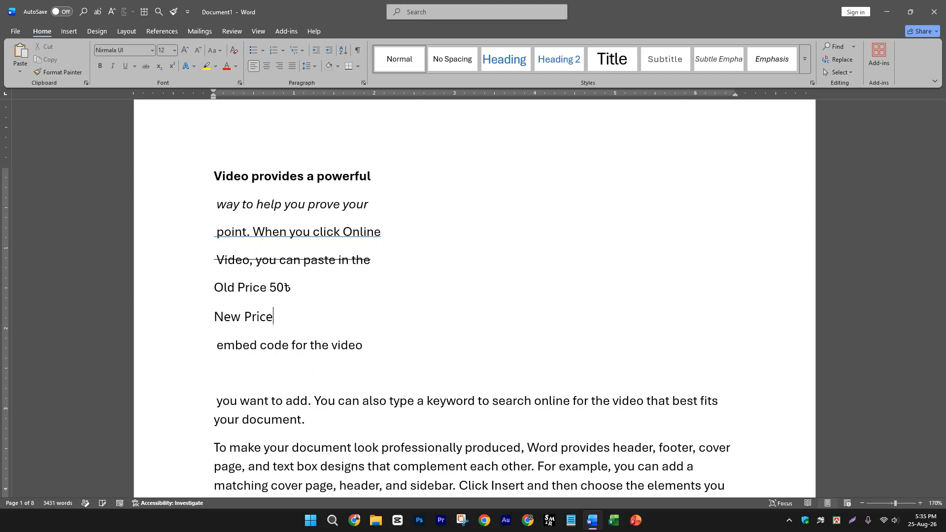
{"action": "type", "text": "45"}
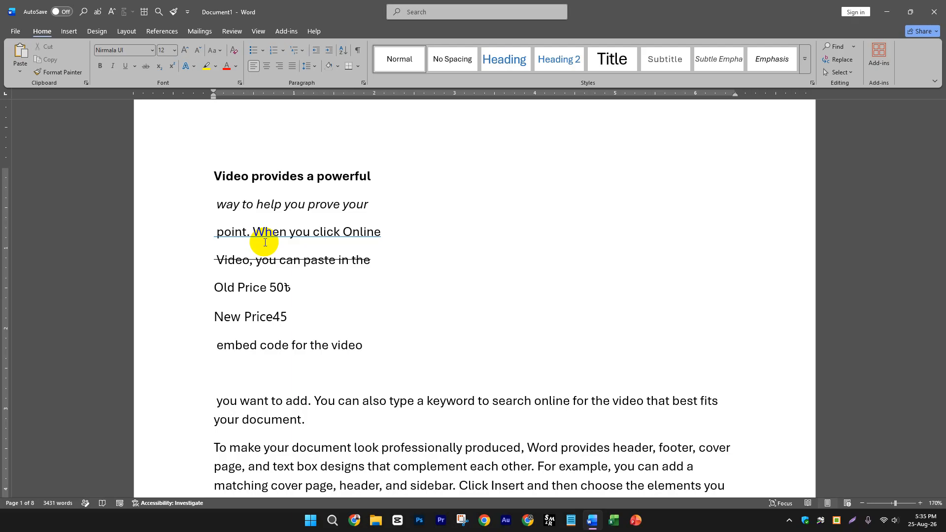
{"action": "type", "text": "৳"}
{"action": "left_click", "coordinate": [275, 317]}
Strike through the "Old Price 50৳" line and color its text red.
{"action": "left_click_drag", "start_coordinate": [293, 290], "coordinate": [188, 289]}
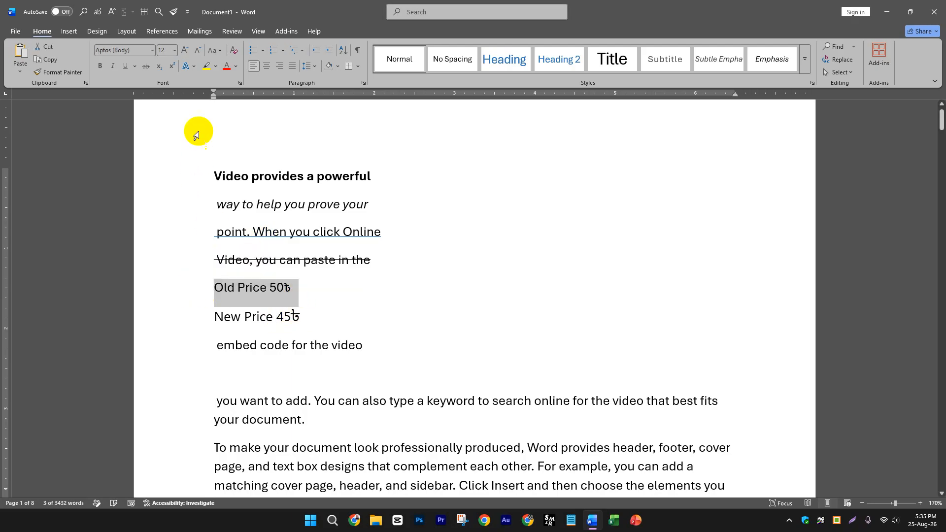
{"action": "left_click", "coordinate": [147, 67]}
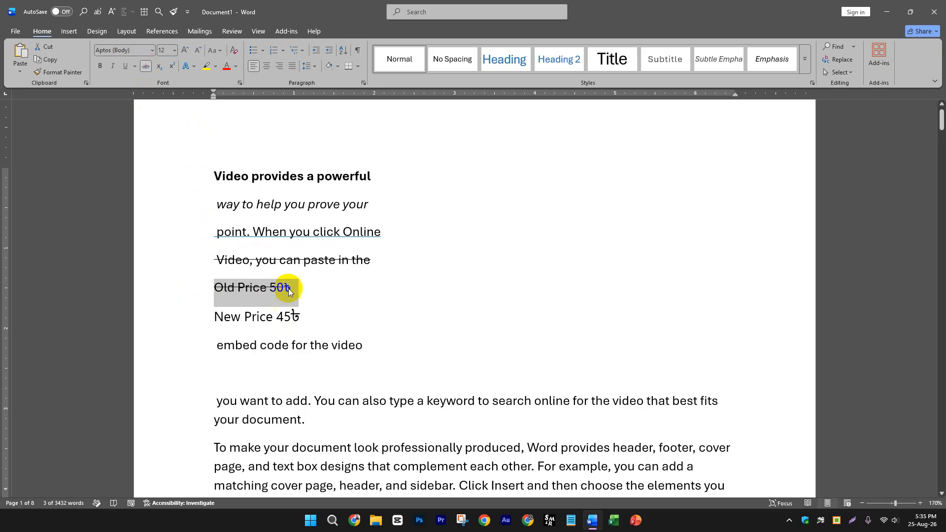
{"action": "left_click", "coordinate": [227, 69]}
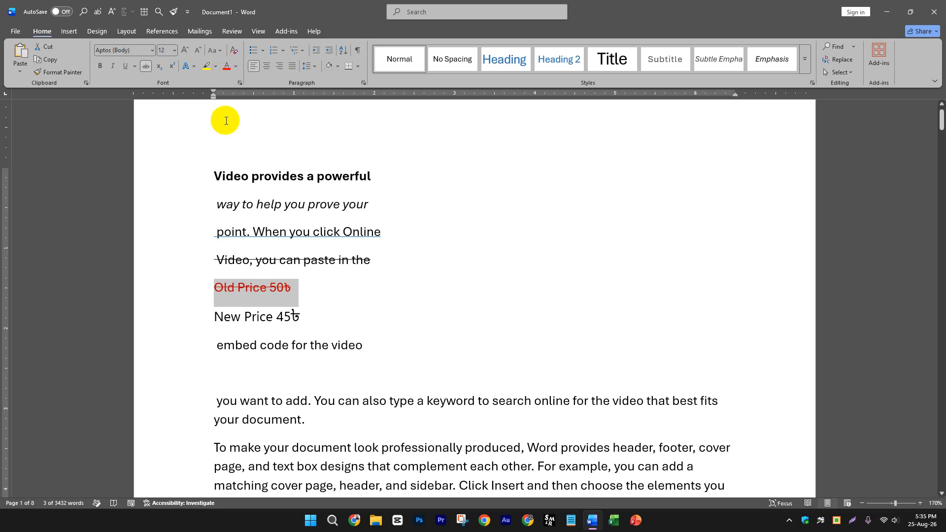
{"action": "left_click", "coordinate": [276, 282]}
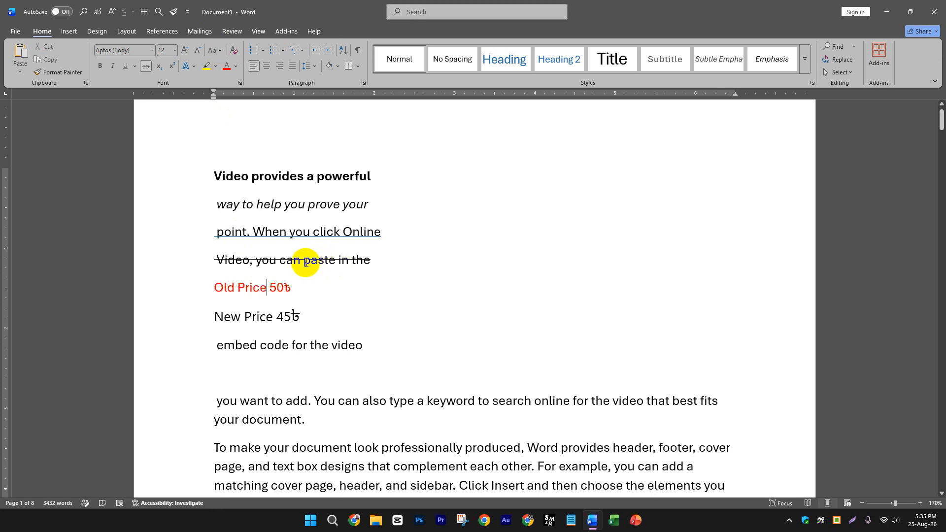
Add two empty lines below the "New Price 45৳" line.
{"action": "left_click", "coordinate": [328, 348]}
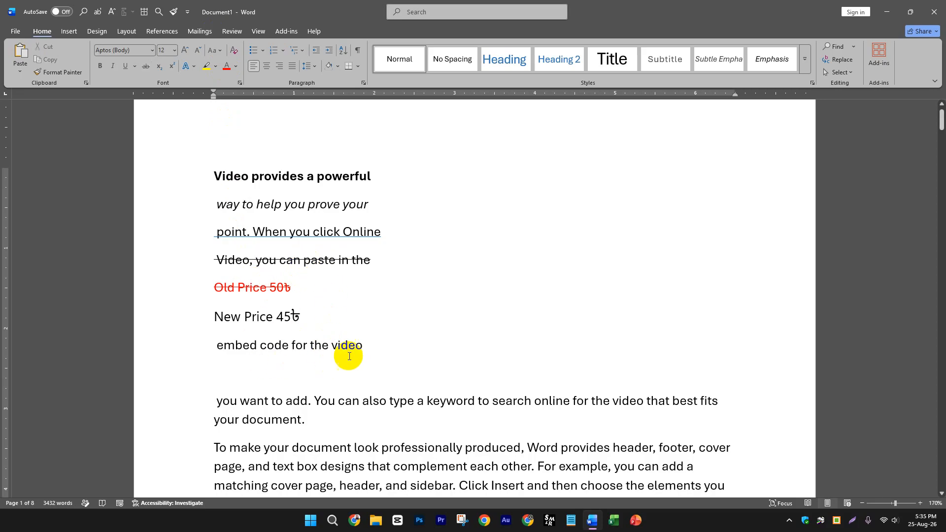
{"action": "left_click", "coordinate": [329, 312]}
{"action": "key", "text": "Return"}
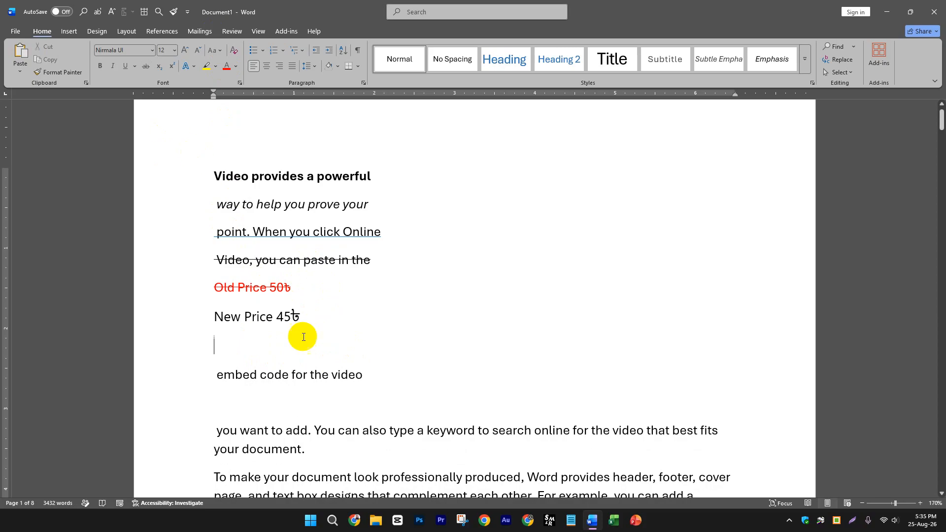
{"action": "left_click", "coordinate": [159, 72]}
{"action": "left_click", "coordinate": [174, 66]}
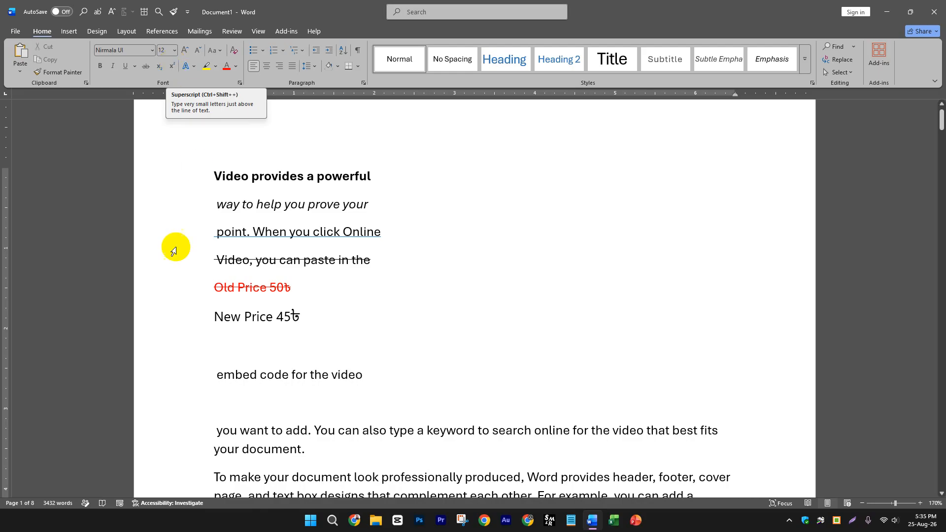
{"action": "key", "text": "Return"}
{"action": "left_click", "coordinate": [227, 349]}
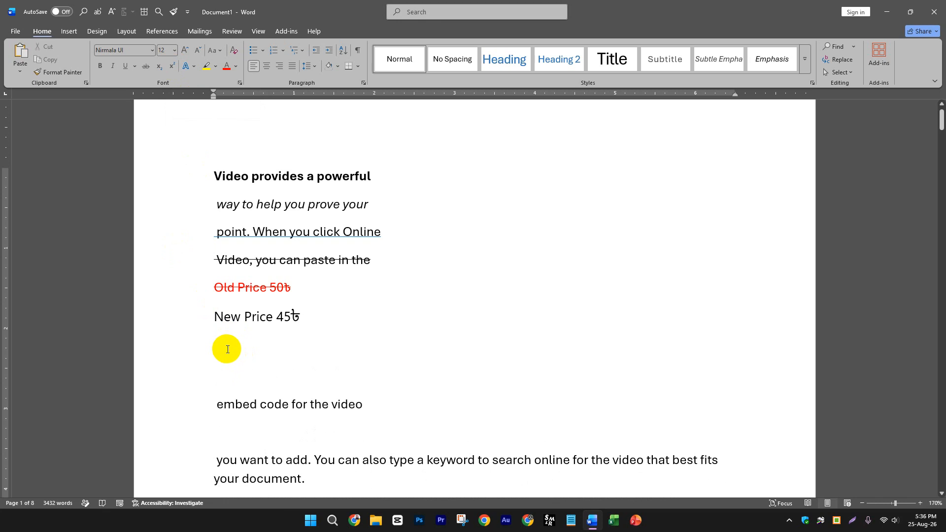
Enter "(a+b)" followed by a superscript 2 on the first empty line below the new price.
{"action": "type", "text": "("}
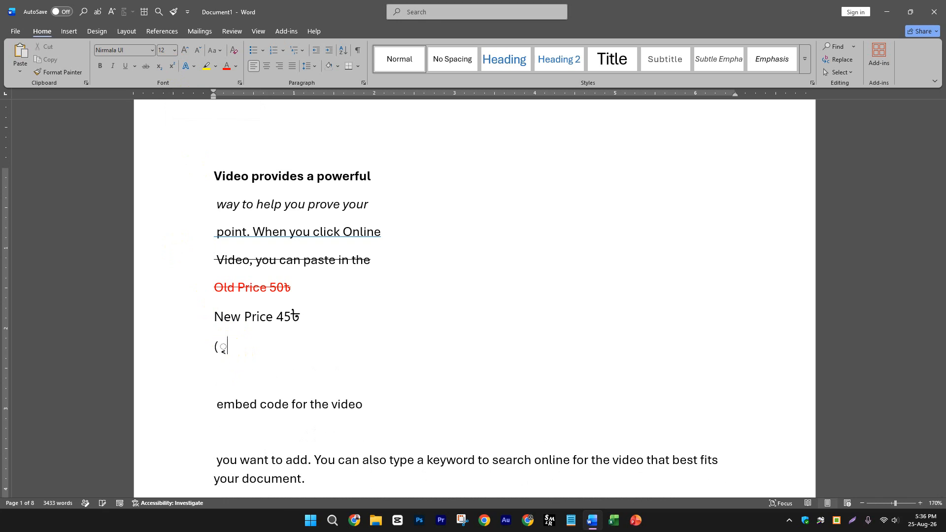
{"action": "key", "text": "BackSpace"}
{"action": "left_click", "coordinate": [228, 349]}
{"action": "type", "text": "A"}
{"action": "left_click", "coordinate": [227, 348]}
{"action": "key", "text": "BackSpace"}
{"action": "type", "text": "a+b)"}
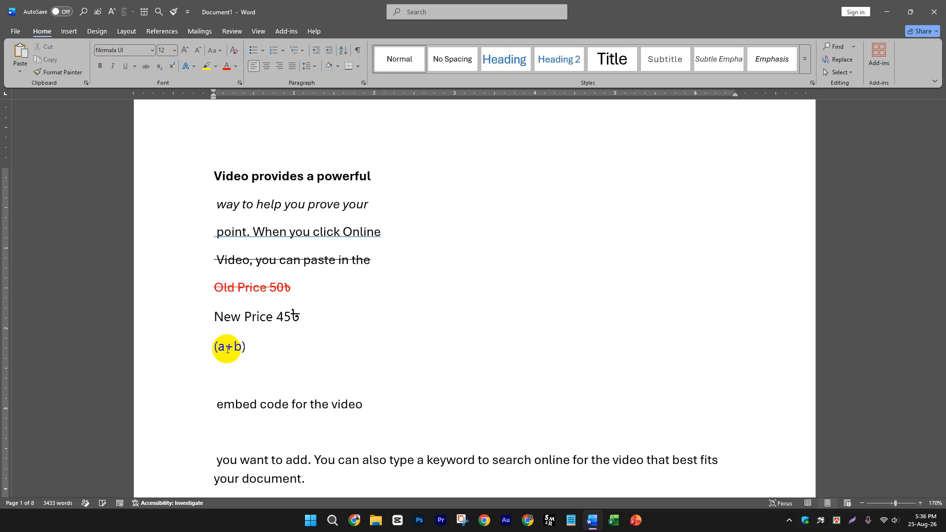
{"action": "left_click", "coordinate": [172, 66]}
{"action": "type", "text": "2"}
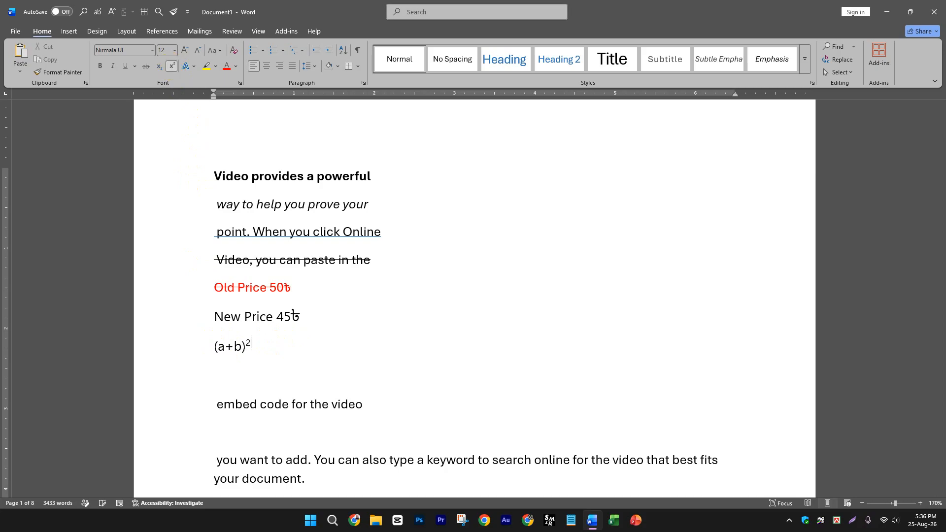
Try adding the text "ghfgh" after the superscript 2, and delete it.
{"action": "left_click", "coordinate": [172, 66]}
{"action": "left_click", "coordinate": [175, 66]}
{"action": "type", "text": "ghfgh"}
{"action": "key", "text": "BackSpace"}
{"action": "key", "text": "BackSpace"}
{"action": "key", "text": "BackSpace"}
{"action": "key", "text": "BackSpace"}
{"action": "key", "text": "BackSpace"}
Turn off superscript and enter "H2O" on a new line below the (a+b) formula.
{"action": "left_click", "coordinate": [174, 67]}
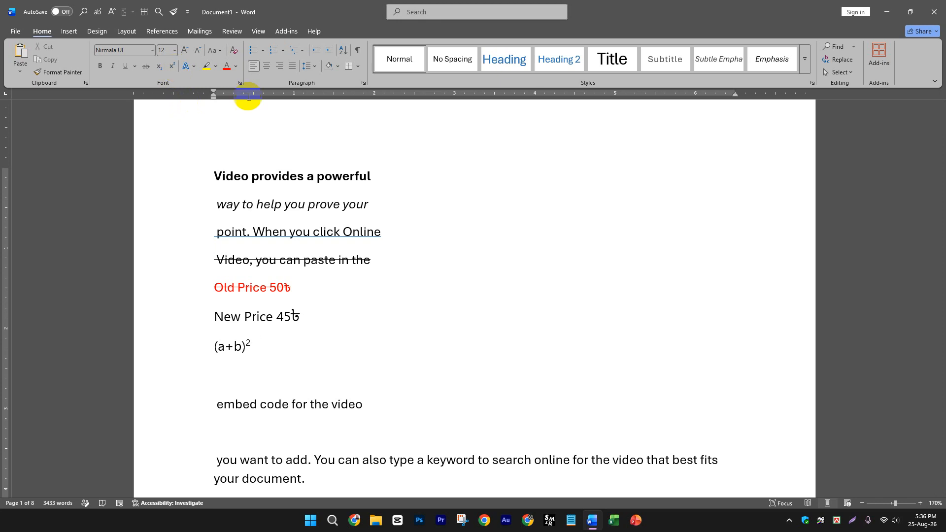
{"action": "key", "text": "Return"}
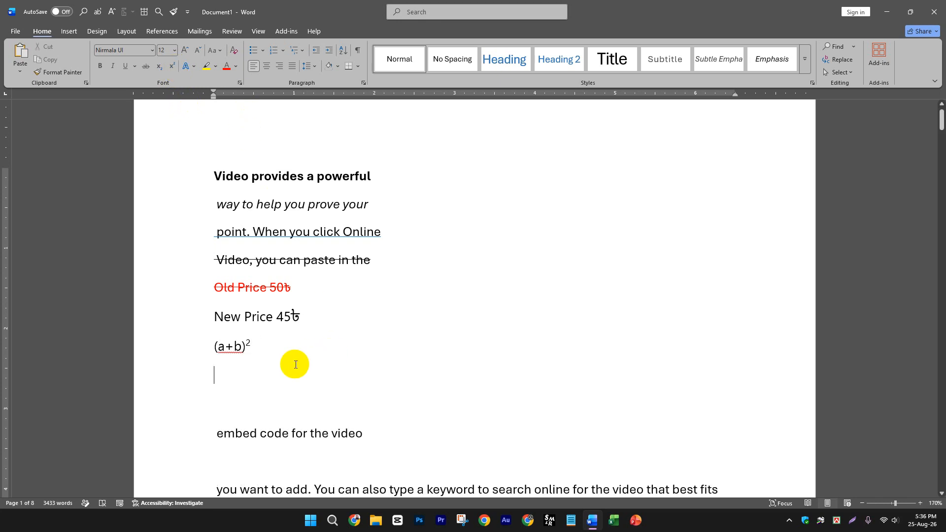
{"action": "type", "text": "H2"}
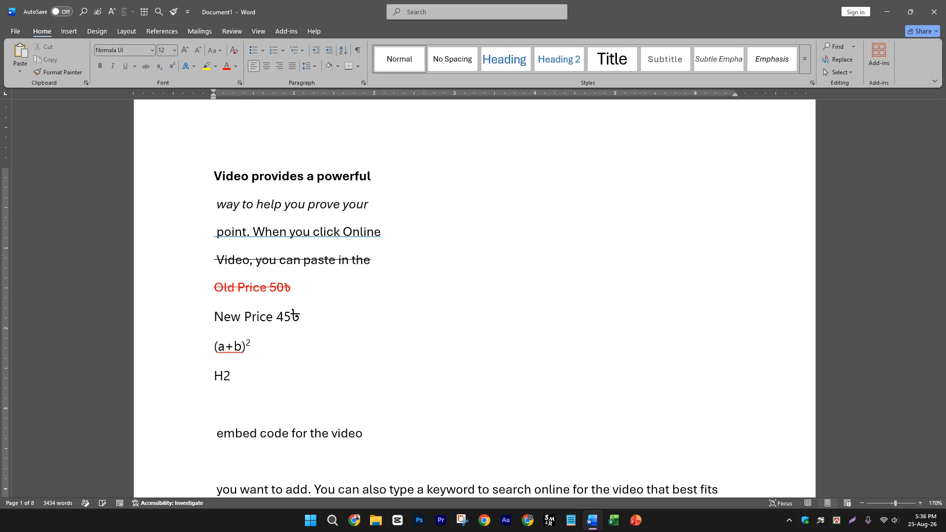
{"action": "type", "text": "O"}
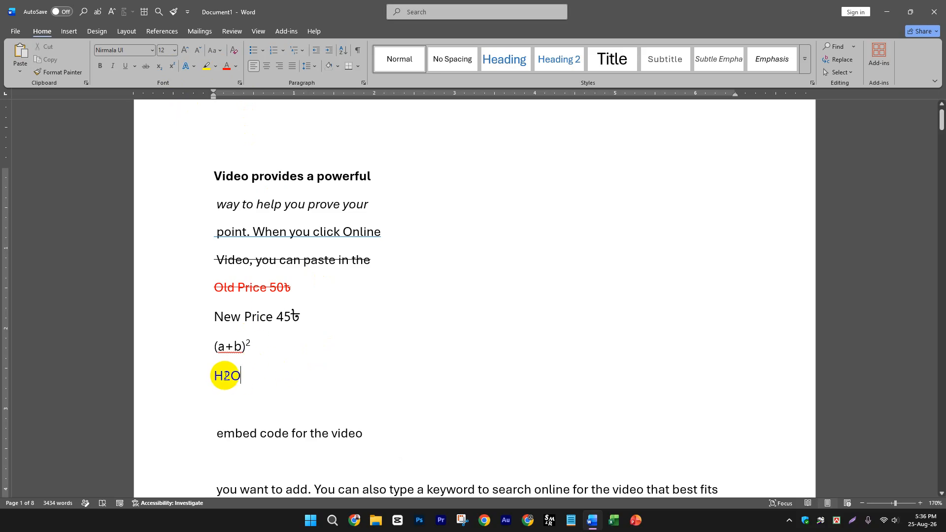
Format the 2 in "H2O" as subscript.
{"action": "left_click_drag", "start_coordinate": [223, 376], "coordinate": [232, 376]}
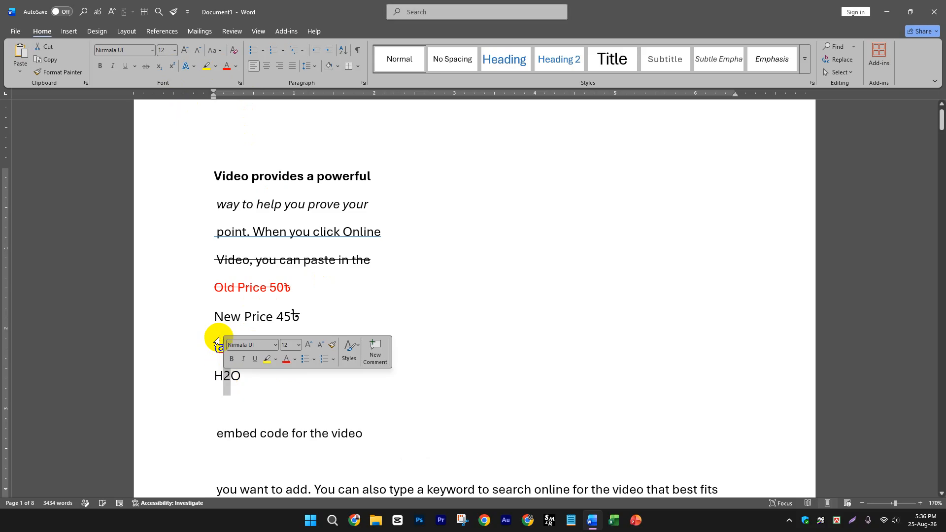
{"action": "left_click", "coordinate": [159, 67]}
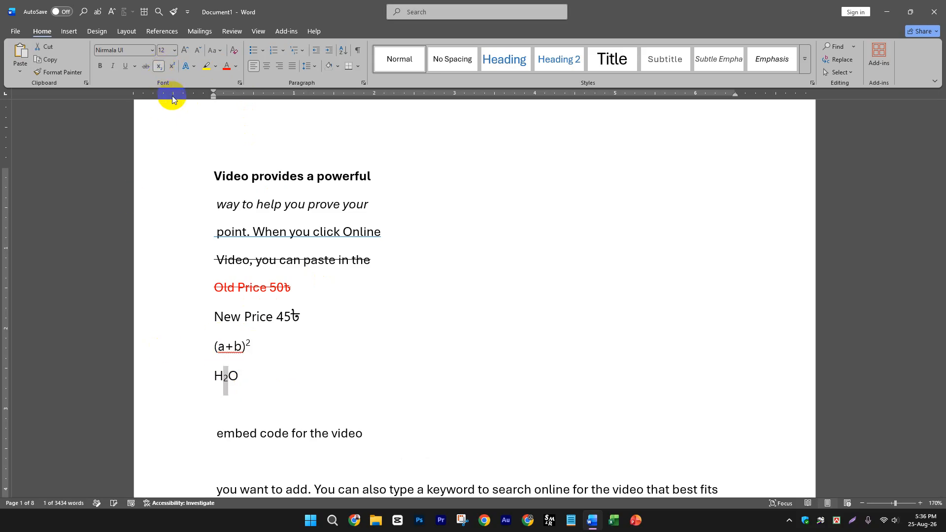
{"action": "left_click", "coordinate": [258, 376]}
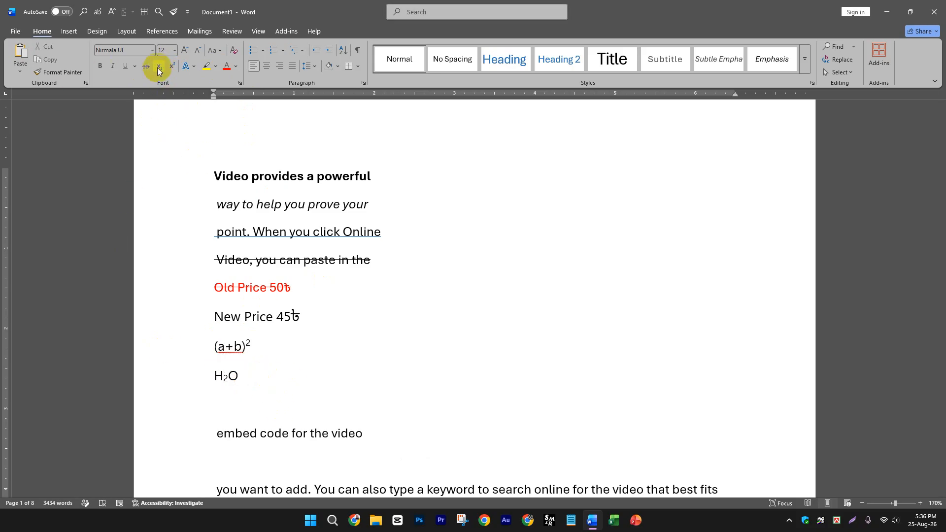
Remove the subscript from the 2 in the water formula and apply it again.
{"action": "left_click", "coordinate": [225, 375]}
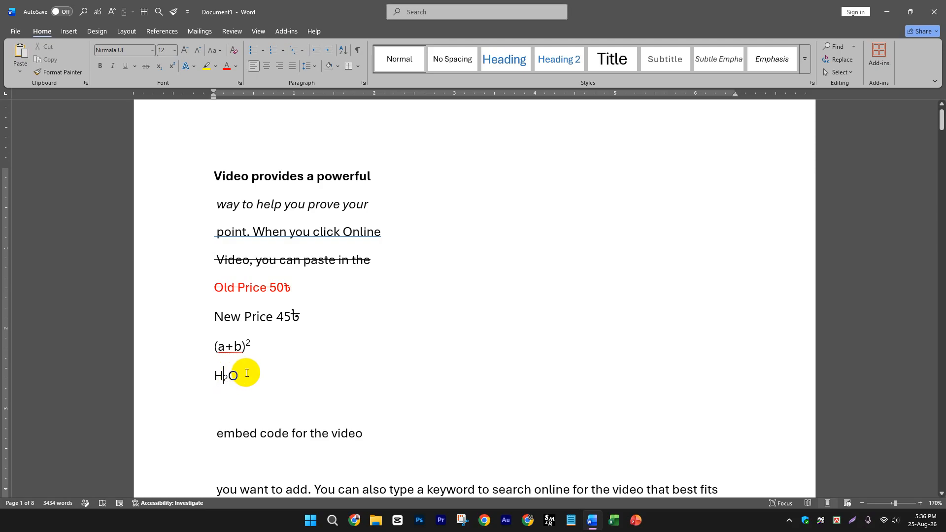
{"action": "left_click", "coordinate": [227, 376]}
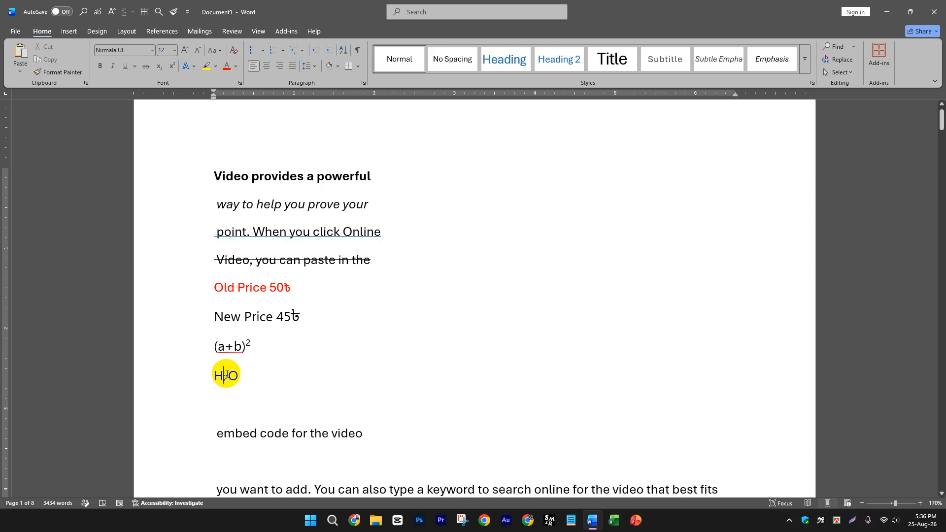
{"action": "left_click", "coordinate": [159, 66]}
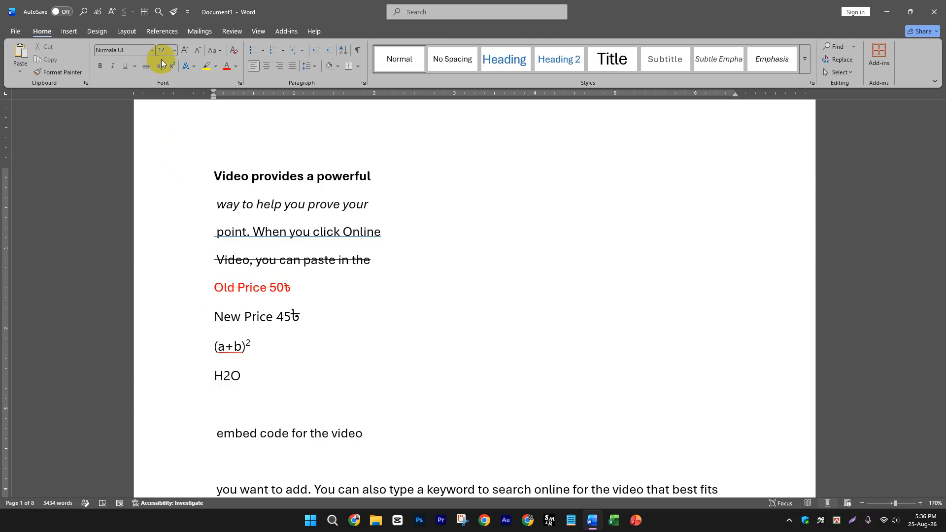
{"action": "left_click_drag", "start_coordinate": [230, 375], "coordinate": [224, 376]}
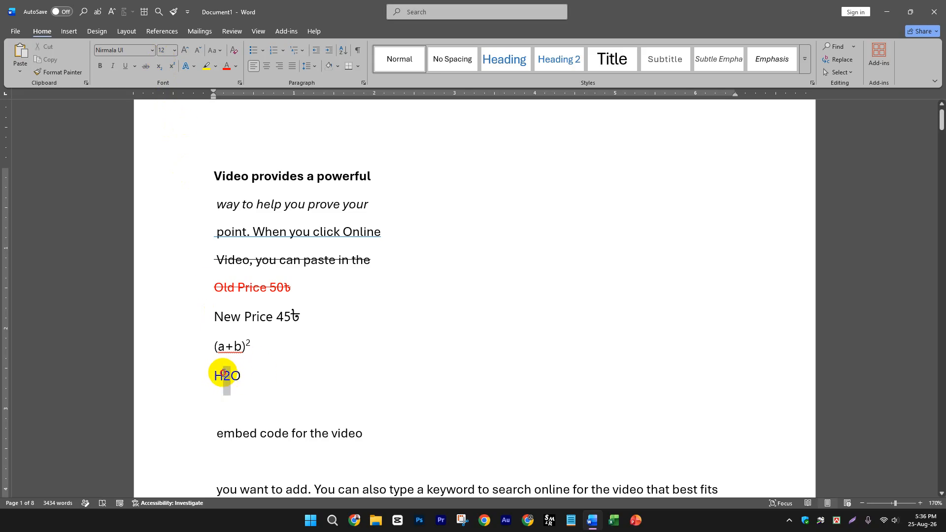
{"action": "left_click", "coordinate": [159, 69]}
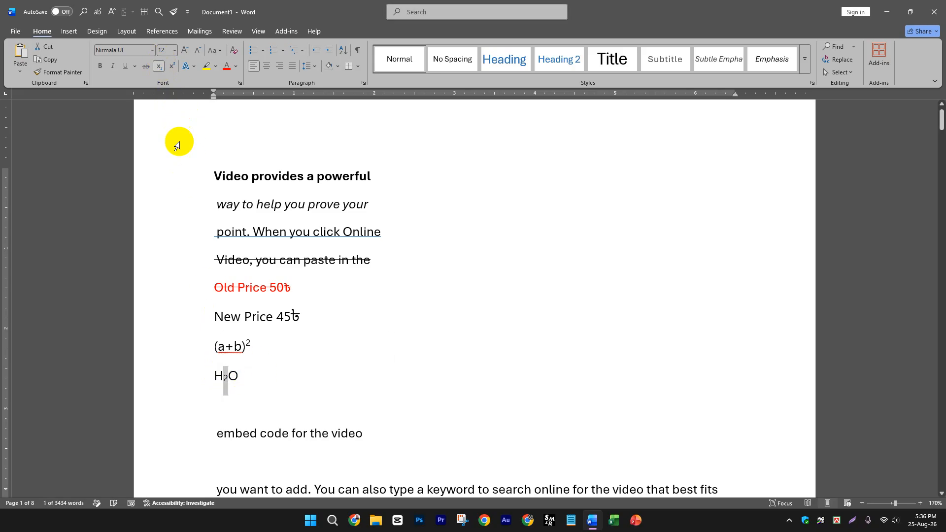
{"action": "left_click", "coordinate": [239, 380]}
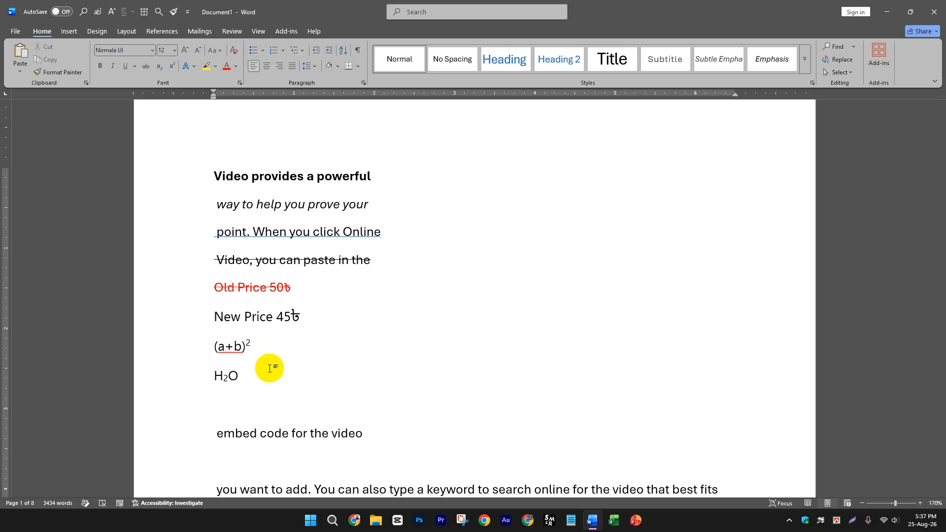
Delete the empty line between "embed code for the video" and "you want to add".
{"action": "left_click", "coordinate": [242, 404]}
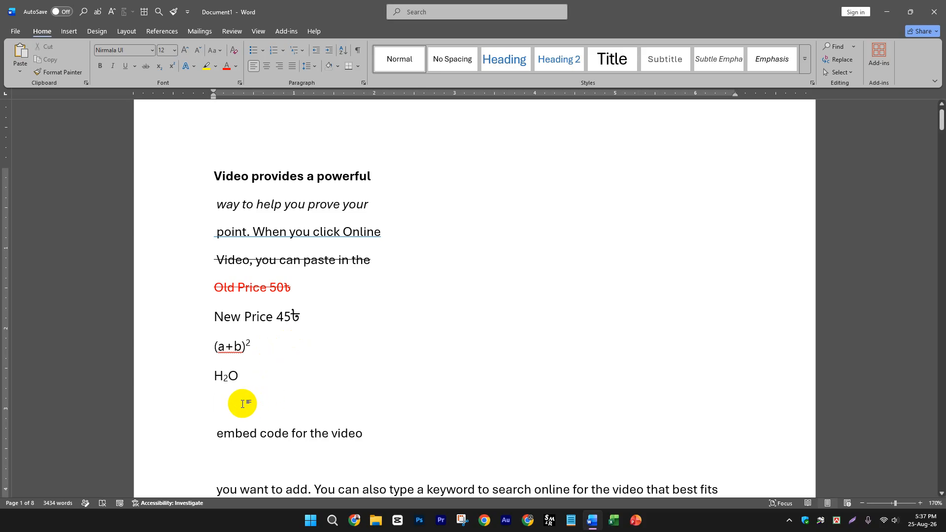
{"action": "scroll", "coordinate": [243, 402], "scroll_direction": "down", "scroll_amount": 2}
{"action": "left_click", "coordinate": [245, 381]}
{"action": "key", "text": "BackSpace"}
Change the font of the whole document's text to Calibri.
{"action": "left_click_drag", "start_coordinate": [369, 355], "coordinate": [166, 354]}
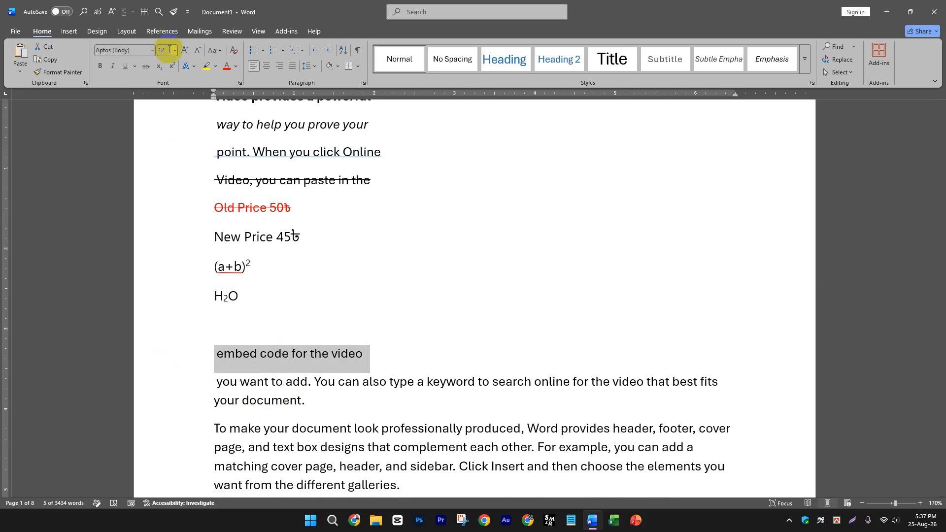
{"action": "left_click", "coordinate": [400, 486]}
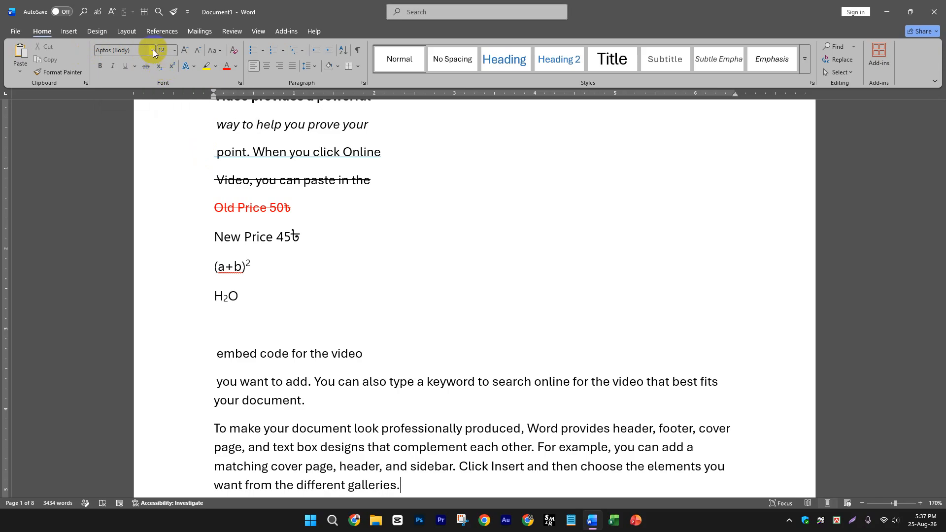
{"action": "key", "text": "ctrl+a"}
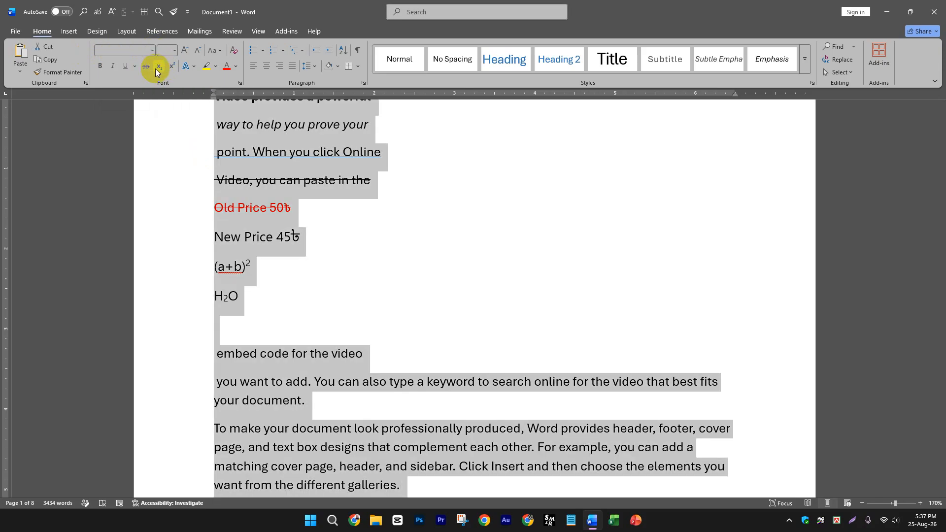
{"action": "left_click", "coordinate": [151, 50]}
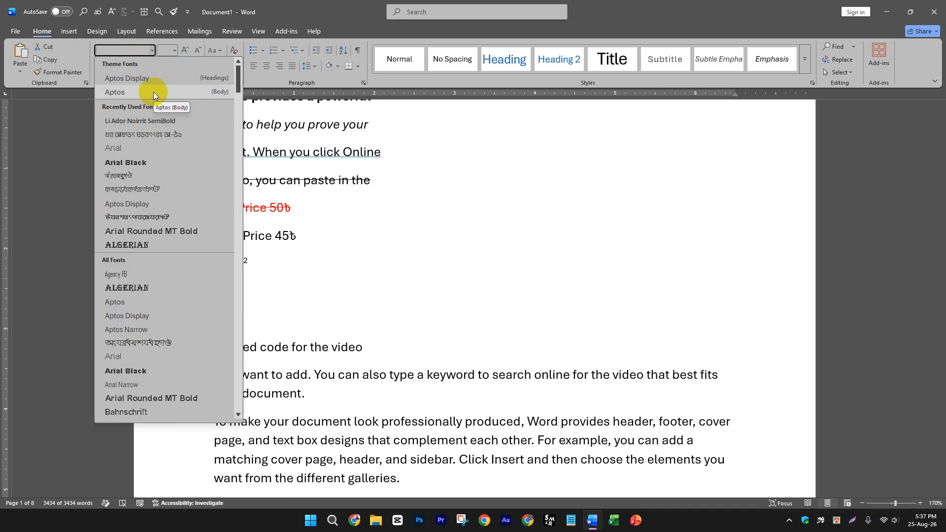
{"action": "scroll", "coordinate": [153, 91], "scroll_direction": "down", "scroll_amount": 10}
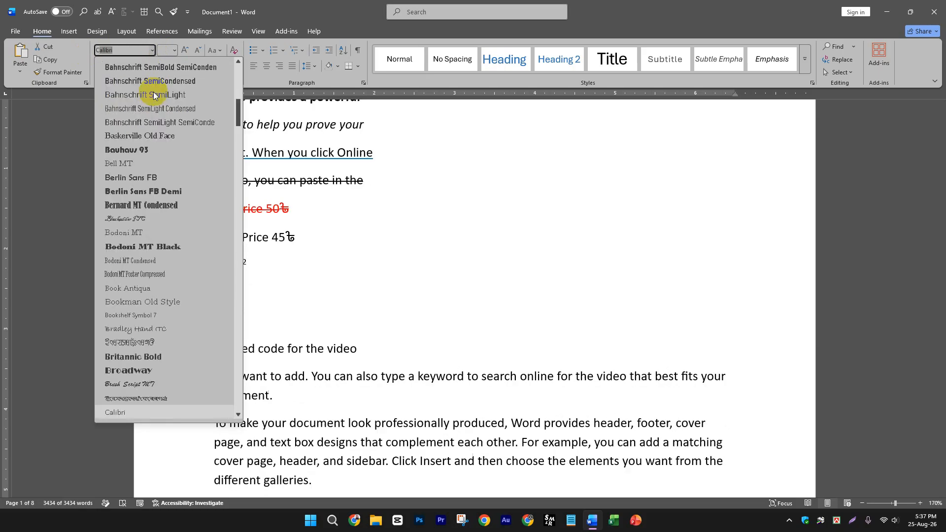
{"action": "key", "text": "Escape"}
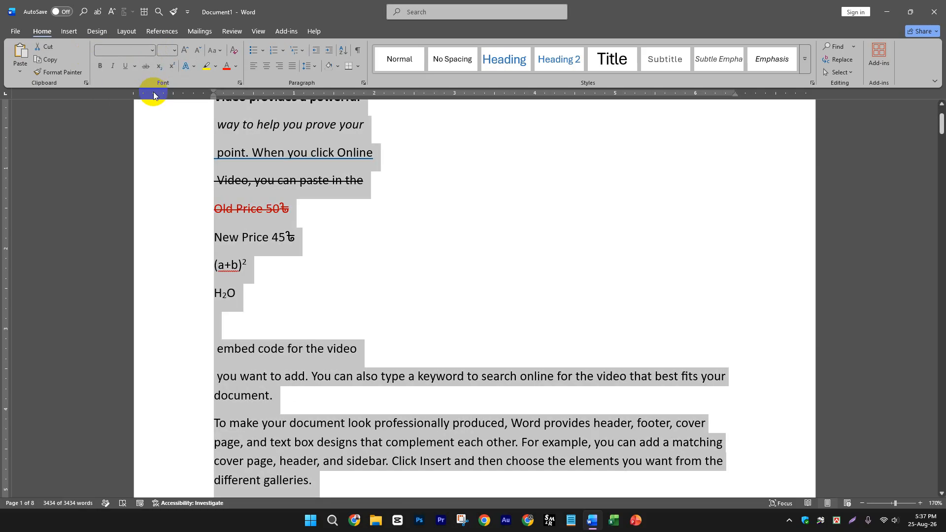
{"action": "left_click", "coordinate": [367, 312]}
{"action": "left_click", "coordinate": [281, 376]}
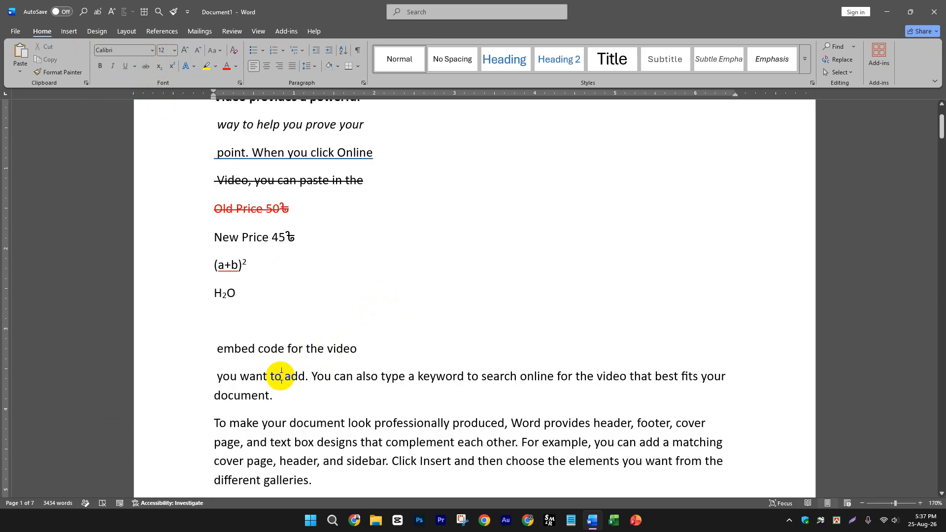
Open Word's advanced options and examine the settings from cut, copy and paste through display, print, save and general.
{"action": "left_click", "coordinate": [15, 31]}
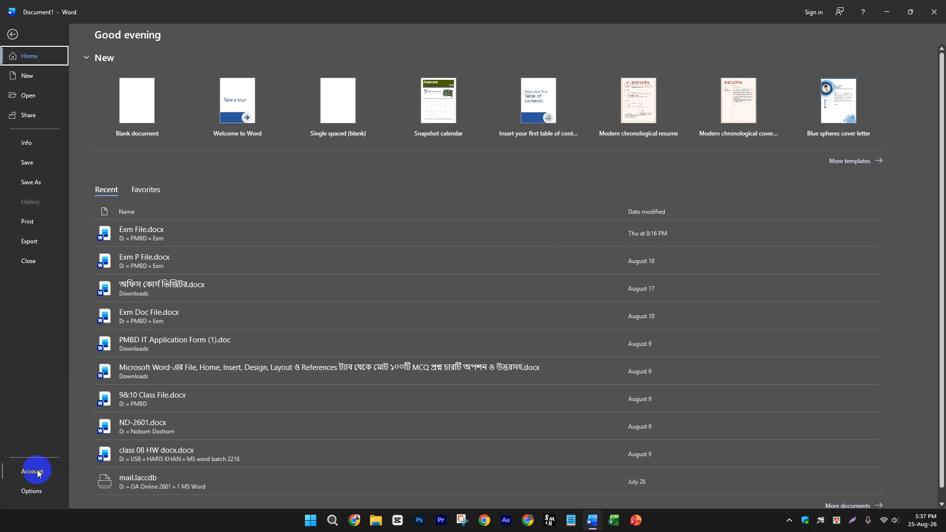
{"action": "left_click", "coordinate": [32, 492]}
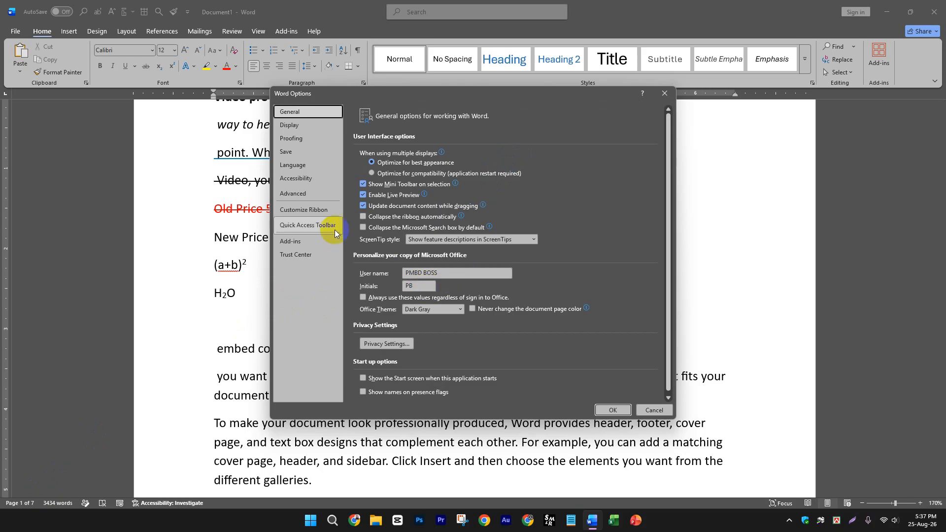
{"action": "left_click", "coordinate": [307, 192]}
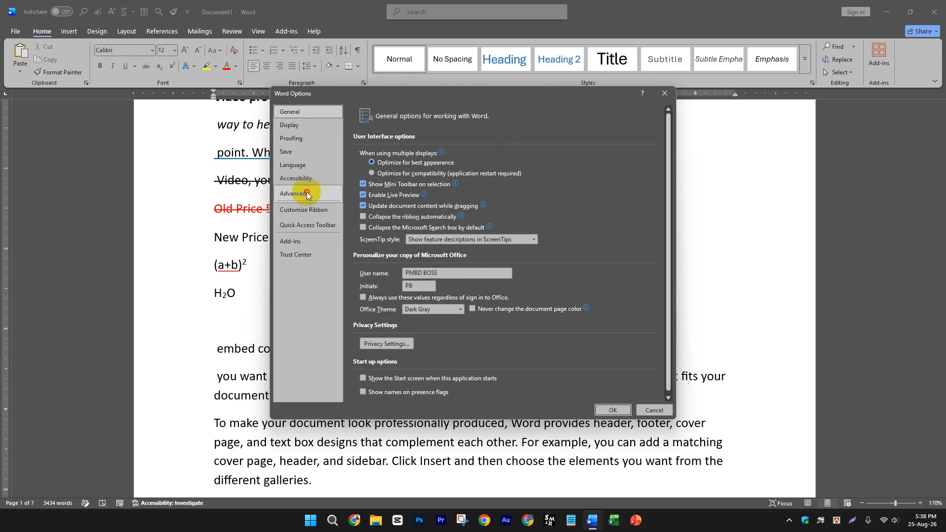
{"action": "scroll", "coordinate": [592, 266], "scroll_direction": "down", "scroll_amount": 10}
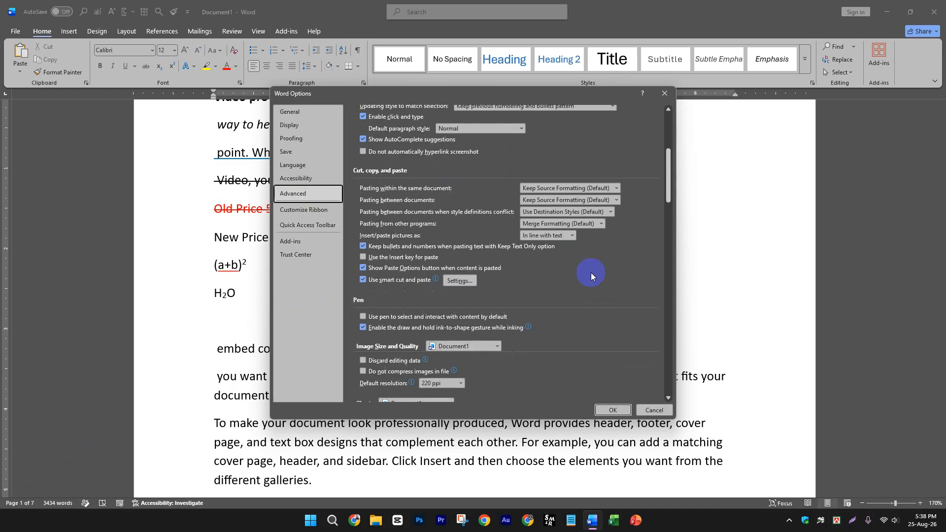
{"action": "scroll", "coordinate": [591, 274], "scroll_direction": "down", "scroll_amount": 4}
{"action": "scroll", "coordinate": [592, 273], "scroll_direction": "down", "scroll_amount": 5}
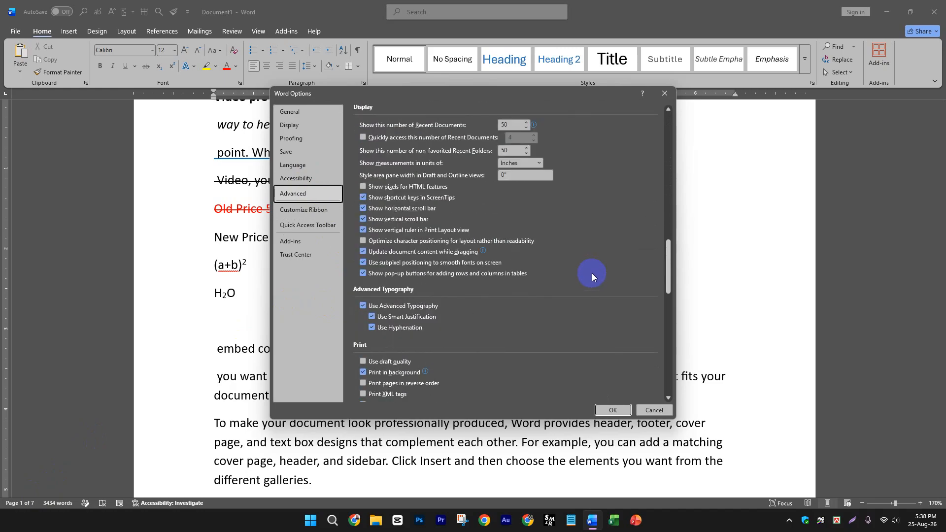
{"action": "scroll", "coordinate": [592, 274], "scroll_direction": "down", "scroll_amount": 6}
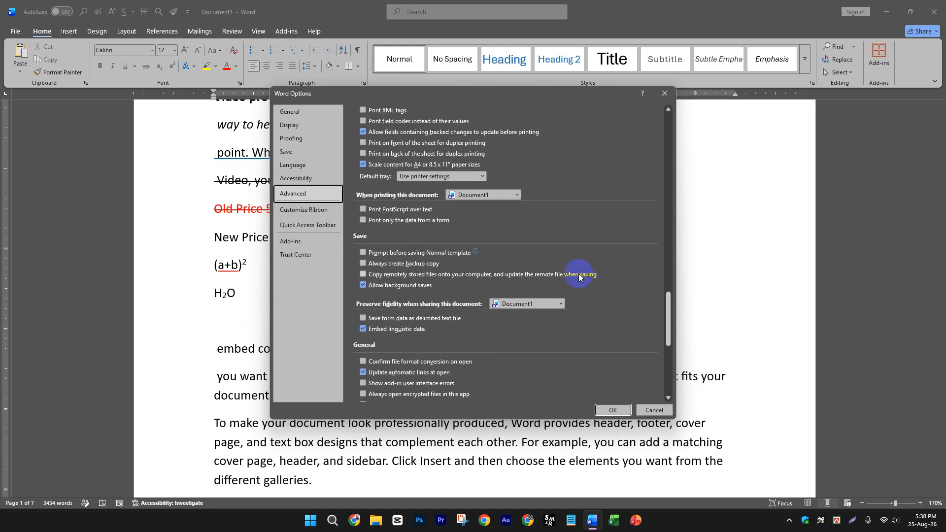
{"action": "scroll", "coordinate": [542, 255], "scroll_direction": "down", "scroll_amount": 3}
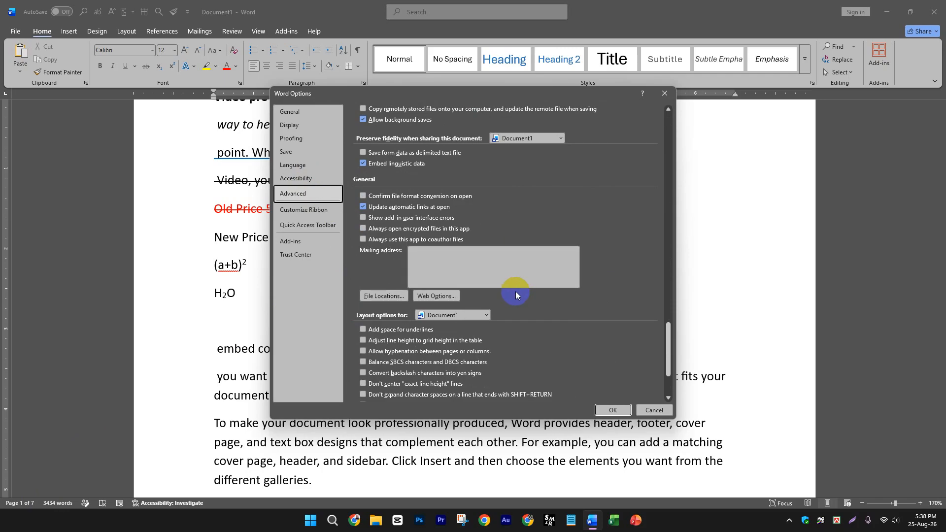
Examine the spelling and grammar proofing options and look through the advanced options again.
{"action": "left_click", "coordinate": [300, 140]}
{"action": "scroll", "coordinate": [617, 252], "scroll_direction": "down", "scroll_amount": 1}
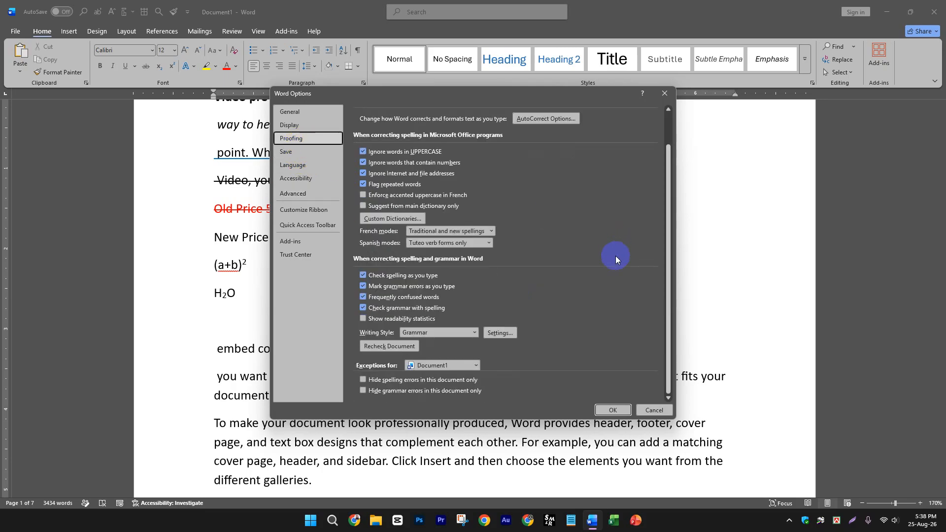
{"action": "left_click", "coordinate": [293, 196]}
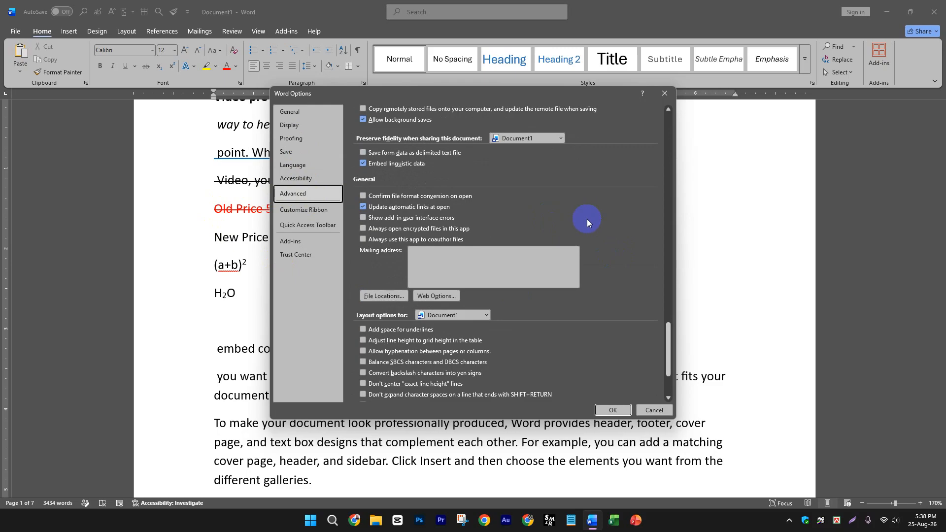
{"action": "scroll", "coordinate": [590, 220], "scroll_direction": "down", "scroll_amount": 2}
{"action": "scroll", "coordinate": [588, 222], "scroll_direction": "down", "scroll_amount": 2}
{"action": "scroll", "coordinate": [580, 286], "scroll_direction": "up", "scroll_amount": 5}
{"action": "scroll", "coordinate": [579, 286], "scroll_direction": "up", "scroll_amount": 6}
{"action": "scroll", "coordinate": [493, 207], "scroll_direction": "up", "scroll_amount": 9}
{"action": "scroll", "coordinate": [505, 215], "scroll_direction": "up", "scroll_amount": 7}
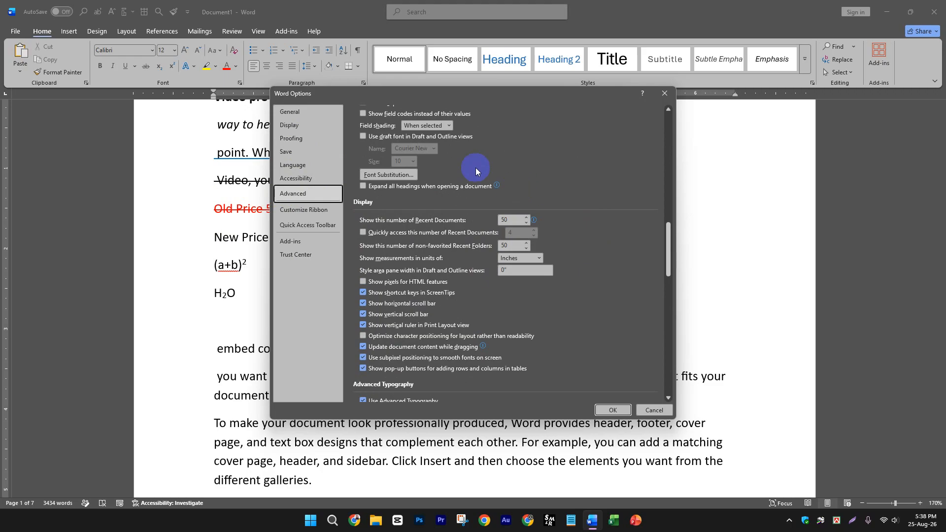
{"action": "scroll", "coordinate": [446, 163], "scroll_direction": "up", "scroll_amount": 9}
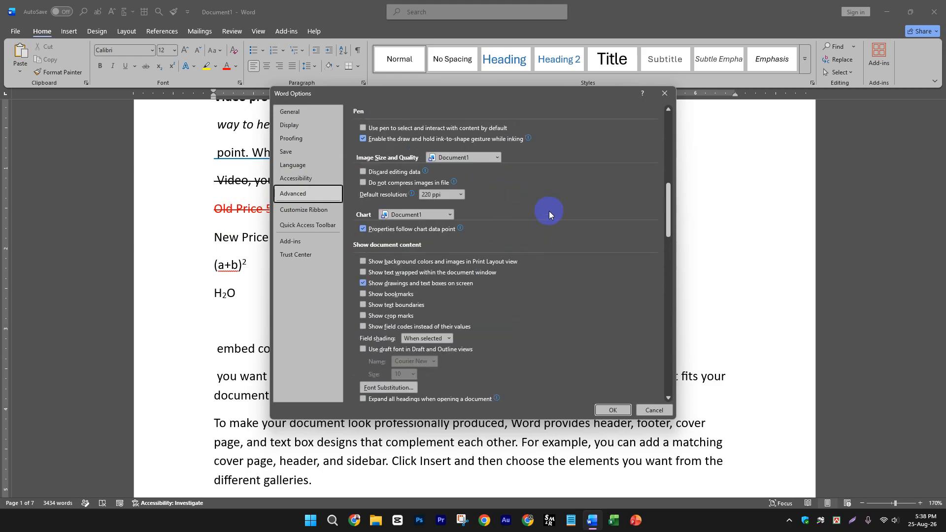
{"action": "scroll", "coordinate": [525, 194], "scroll_direction": "up", "scroll_amount": 5}
{"action": "scroll", "coordinate": [501, 208], "scroll_direction": "up", "scroll_amount": 8}
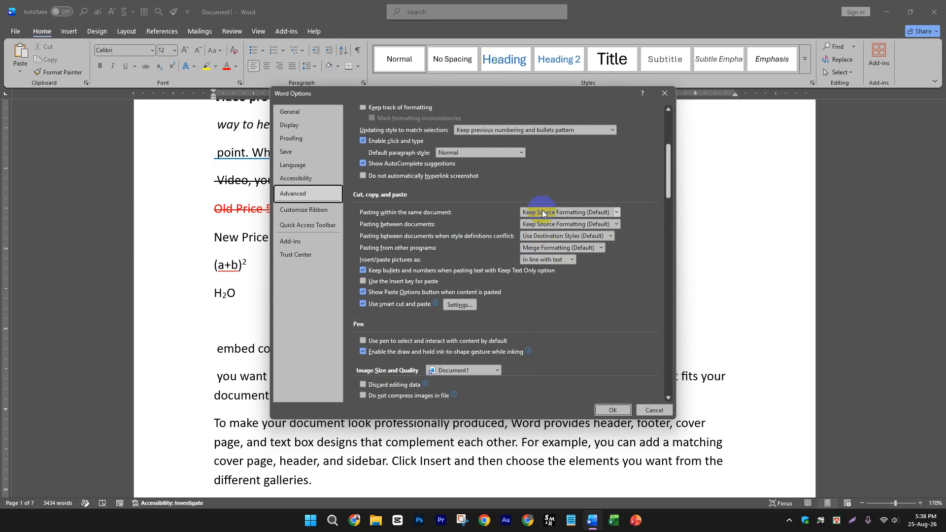
View the choices for the default paragraph style in the advanced options and close the options without changing anything.
{"action": "left_click", "coordinate": [515, 250]}
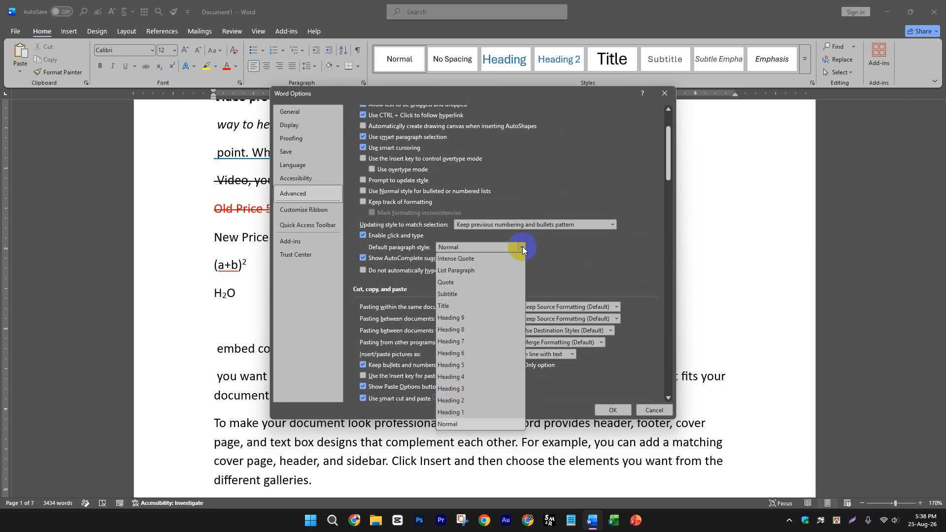
{"action": "left_click", "coordinate": [610, 236]}
{"action": "scroll", "coordinate": [610, 196], "scroll_direction": "up", "scroll_amount": 3}
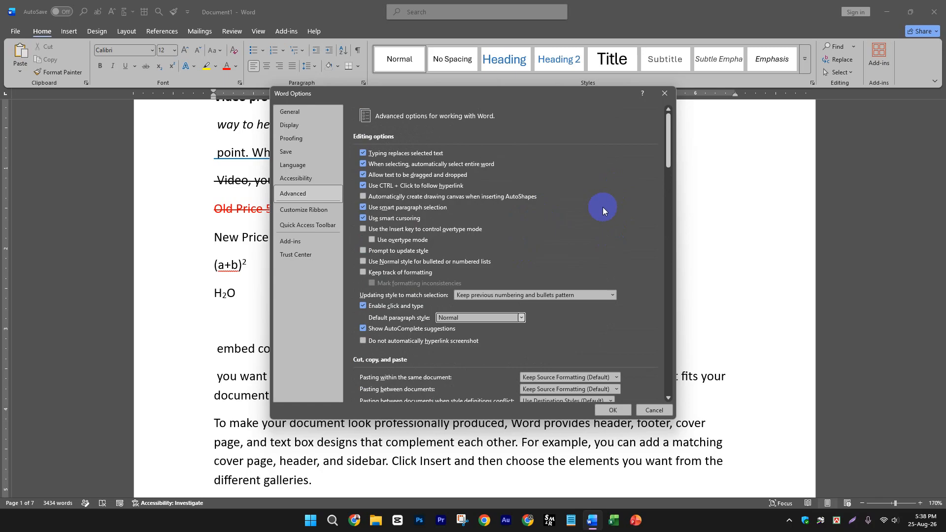
{"action": "left_click", "coordinate": [662, 94]}
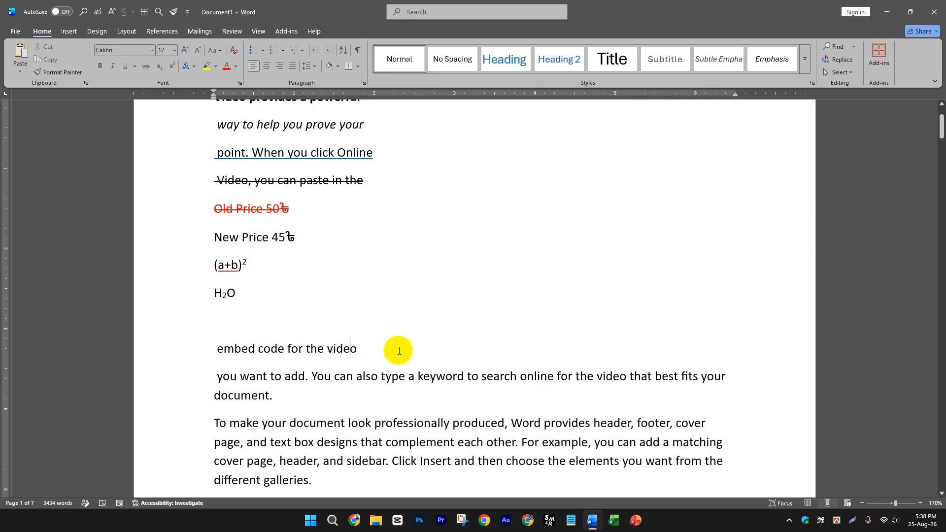
Delete the leading spaces before "you want to add" and "embed code for the video".
{"action": "left_click", "coordinate": [182, 349]}
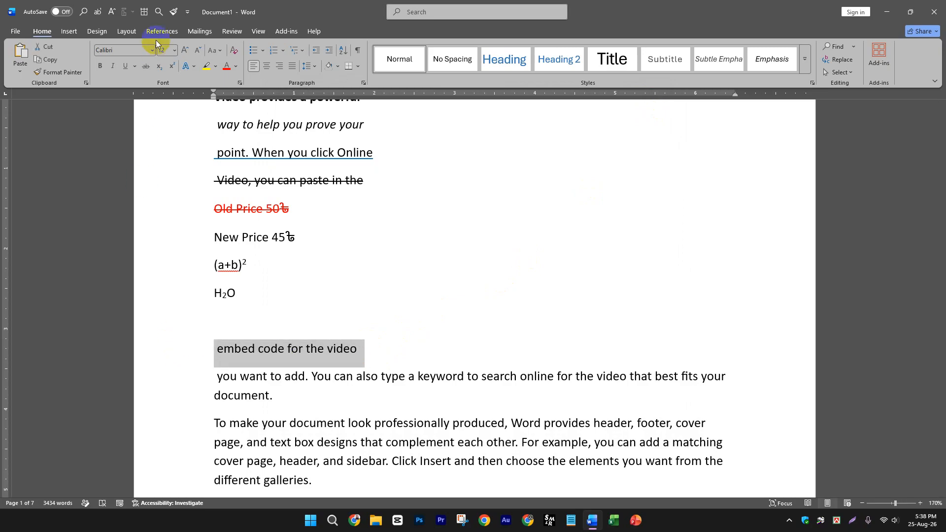
{"action": "left_click", "coordinate": [220, 377]}
{"action": "key", "text": "BackSpace"}
{"action": "left_click", "coordinate": [220, 347]}
{"action": "key", "text": "BackSpace"}
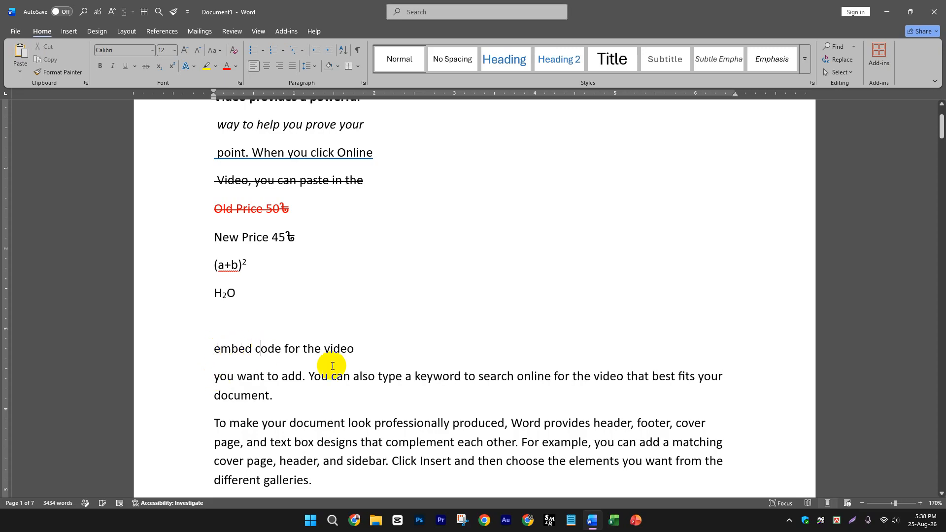
Change the font of the "embed code for the video" and "you want to add" paragraphs to Arial Black.
{"action": "left_click_drag", "start_coordinate": [293, 398], "coordinate": [164, 328]}
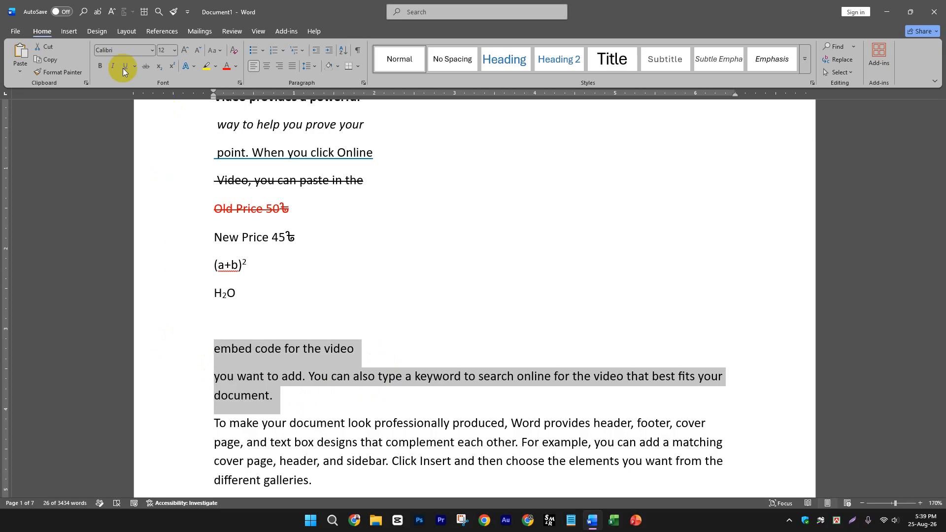
{"action": "left_click", "coordinate": [153, 52]}
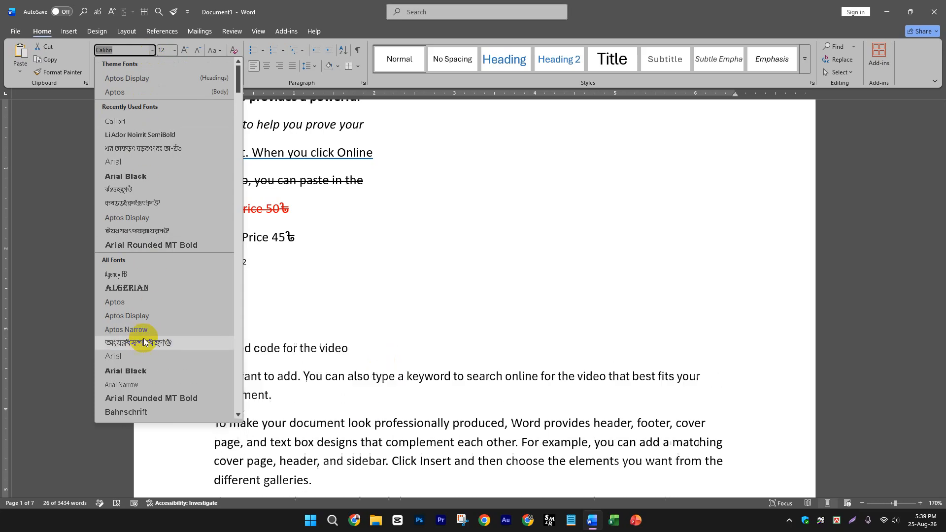
{"action": "left_click", "coordinate": [127, 178]}
Preview several fonts on the "To make your document look professionally produced" paragraph and set it to Times New Roman.
{"action": "scroll", "coordinate": [306, 338], "scroll_direction": "down", "scroll_amount": 3}
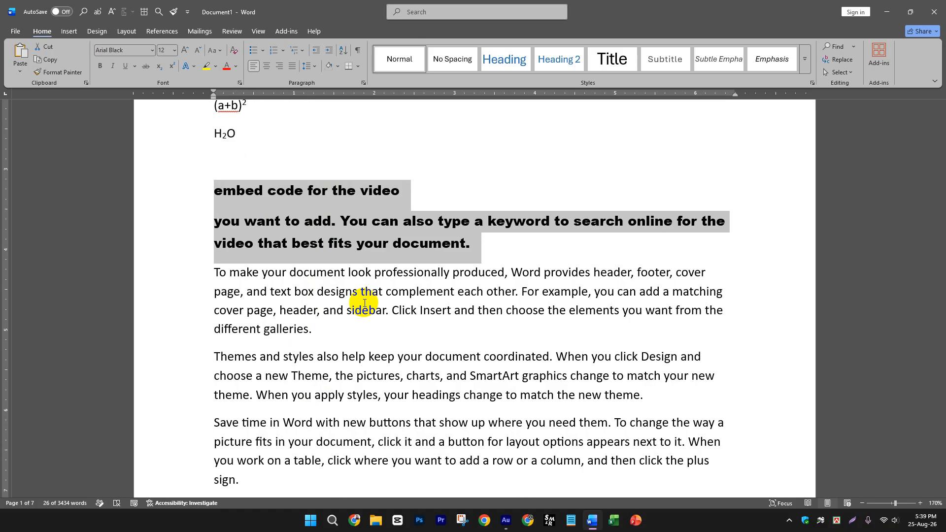
{"action": "left_click_drag", "start_coordinate": [319, 331], "coordinate": [187, 281]}
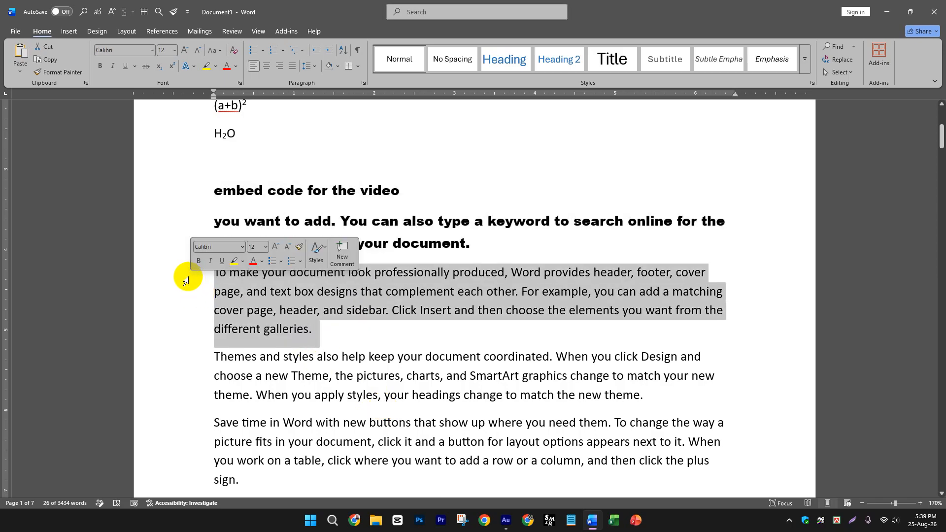
{"action": "left_click", "coordinate": [152, 49]}
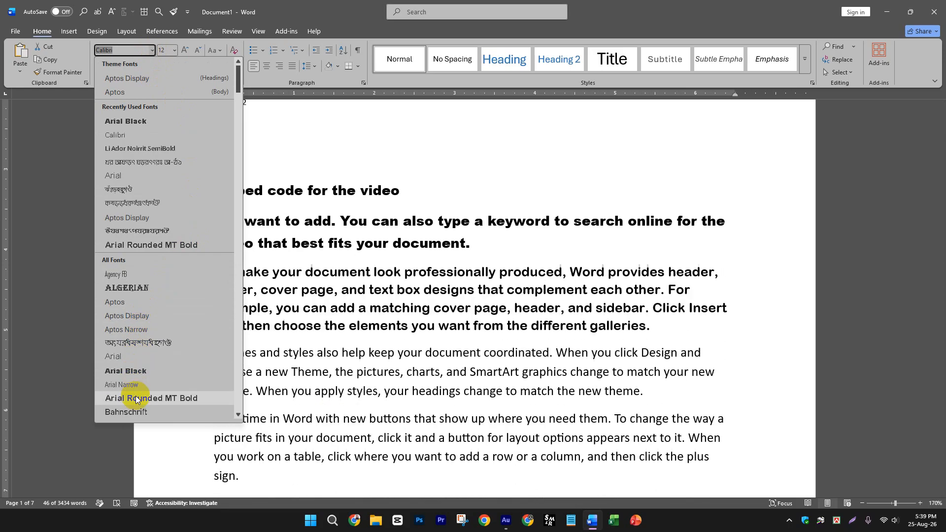
{"action": "scroll", "coordinate": [146, 386], "scroll_direction": "down", "scroll_amount": 2}
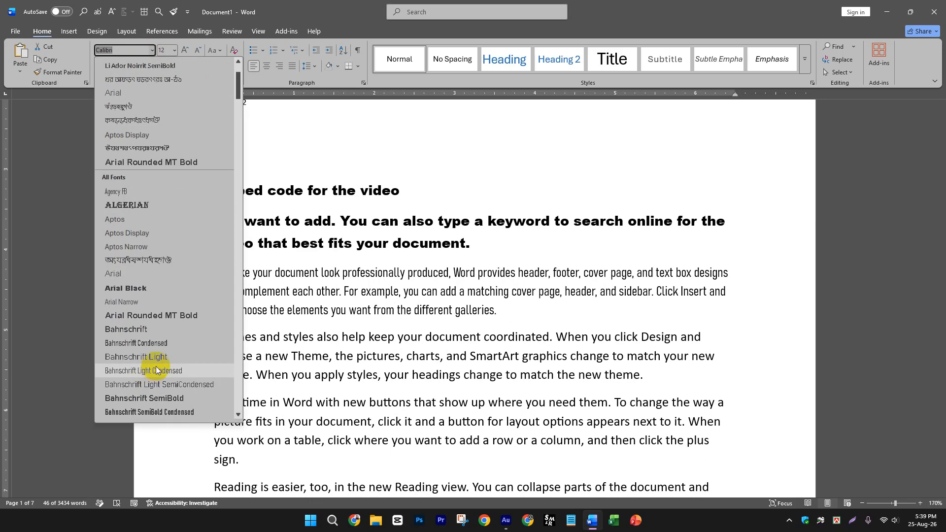
{"action": "scroll", "coordinate": [154, 365], "scroll_direction": "down", "scroll_amount": 5}
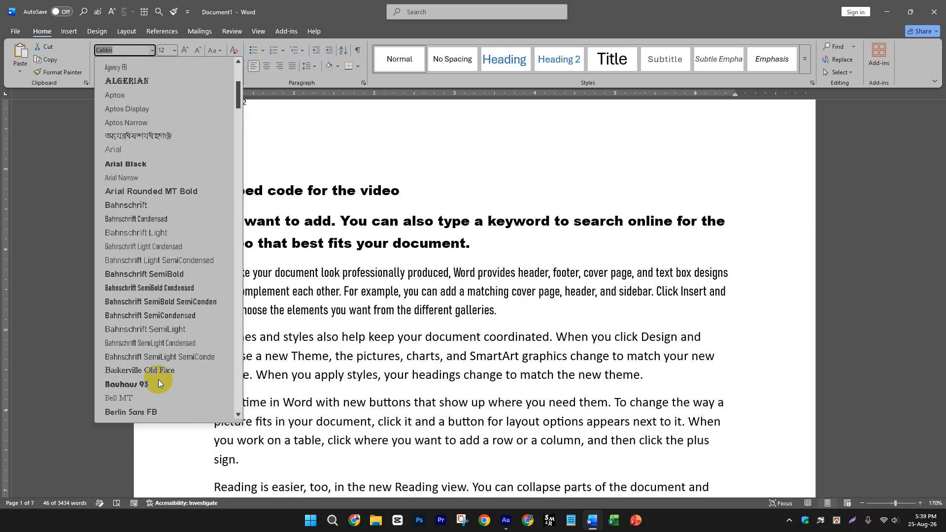
{"action": "scroll", "coordinate": [158, 381], "scroll_direction": "down", "scroll_amount": 2}
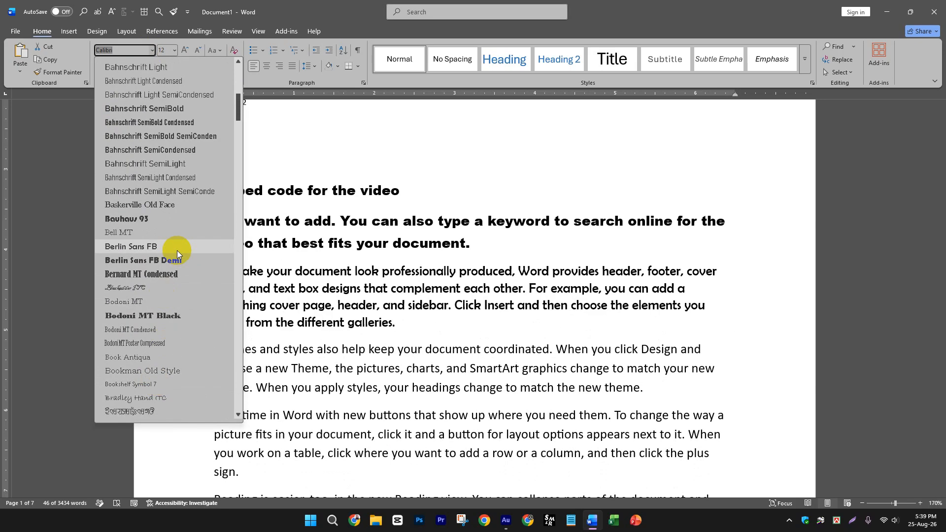
{"action": "type", "text": "Tui"}
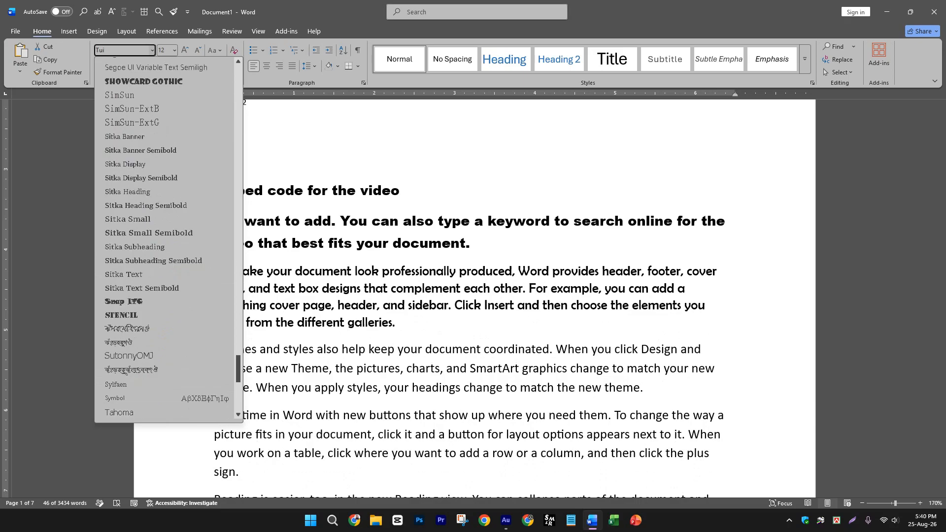
{"action": "key", "text": "BackSpace"}
{"action": "type", "text": "i"}
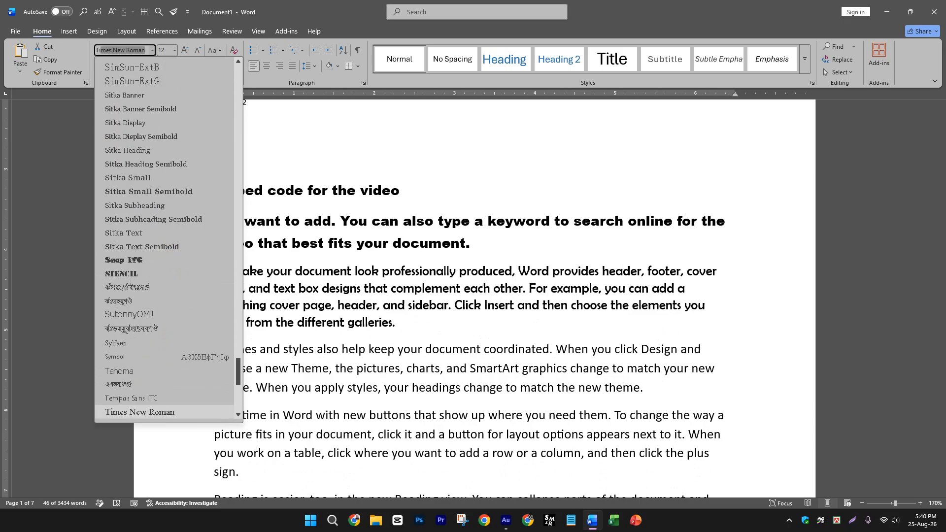
{"action": "key", "text": "Return"}
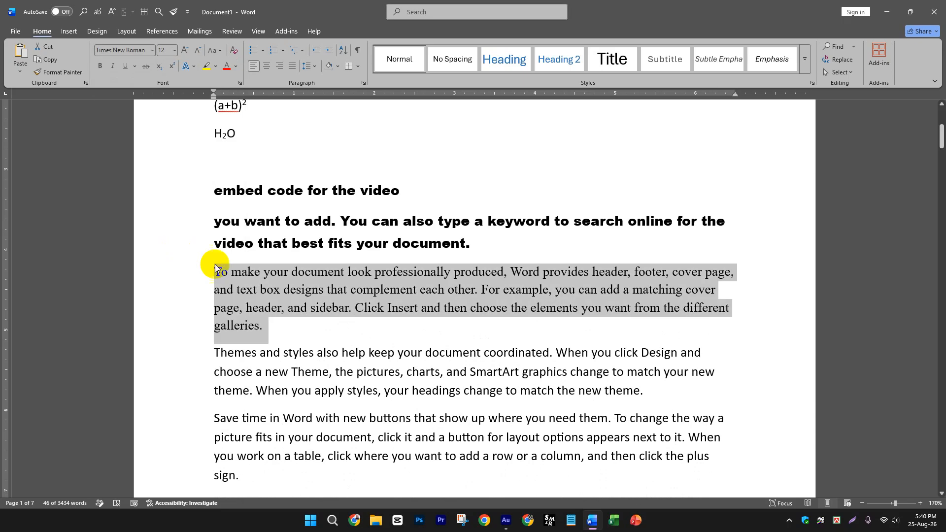
Zoom in to 290% and compare the letter shapes of the "To make your document" and "Themes and styles" paragraphs.
{"action": "scroll", "coordinate": [295, 326], "scroll_direction": "up", "scroll_amount": 12}
{"action": "left_click", "coordinate": [151, 295]}
{"action": "scroll", "coordinate": [143, 279], "scroll_direction": "down", "scroll_amount": 1}
{"action": "left_click_drag", "start_coordinate": [144, 345], "coordinate": [130, 340]}
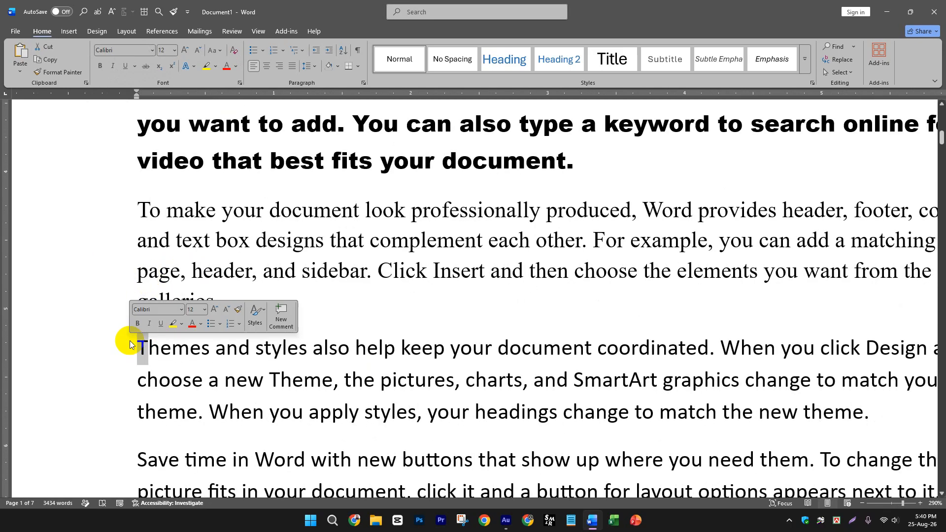
{"action": "left_click", "coordinate": [143, 209]}
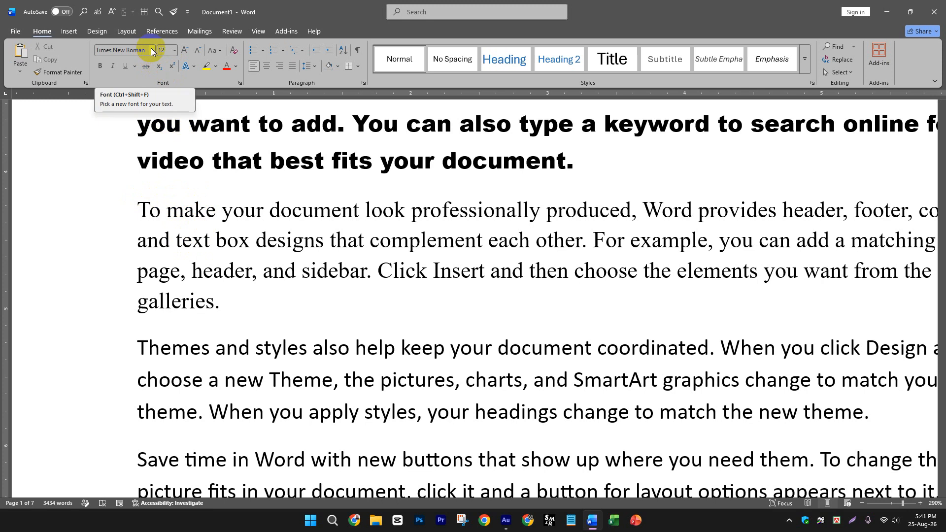
Split "Themes and styles also" onto its own line and add an empty line below it.
{"action": "scroll", "coordinate": [247, 222], "scroll_direction": "up", "scroll_amount": 1}
{"action": "scroll", "coordinate": [249, 246], "scroll_direction": "down", "scroll_amount": 3}
{"action": "left_click", "coordinate": [245, 244]}
{"action": "left_click", "coordinate": [350, 211]}
{"action": "key", "text": "Return"}
{"action": "key", "text": "Return"}
Preview the font size list on the "Themes and styles also" line and enlarge it stepwise to 20 pt.
{"action": "left_click", "coordinate": [30, 203]}
{"action": "left_click", "coordinate": [175, 51]}
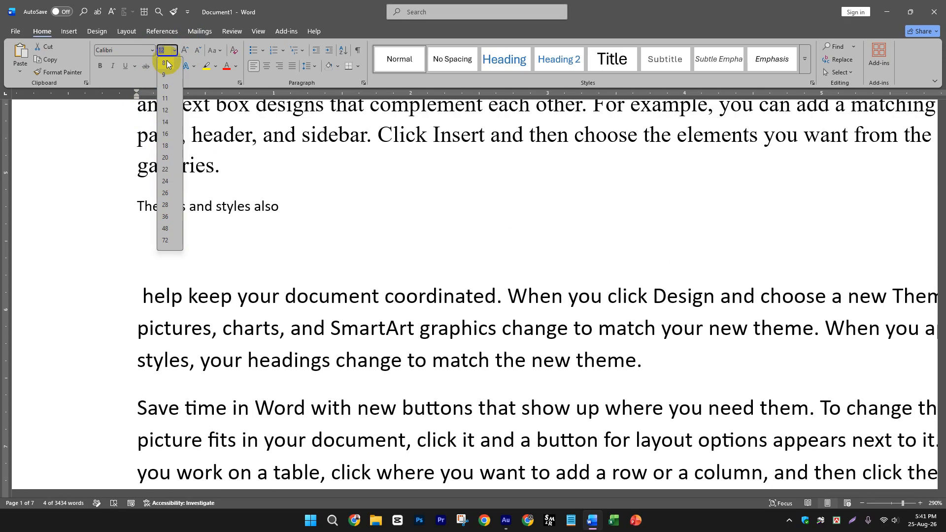
{"action": "left_click", "coordinate": [304, 178]}
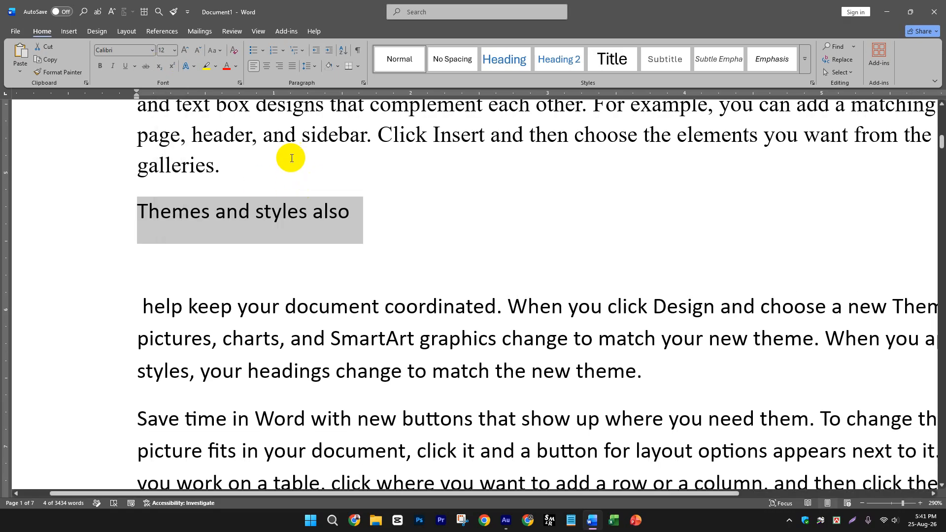
{"action": "left_click", "coordinate": [187, 51]}
{"action": "left_click", "coordinate": [186, 52]}
{"action": "left_click", "coordinate": [186, 52]}
{"action": "left_click", "coordinate": [186, 53]}
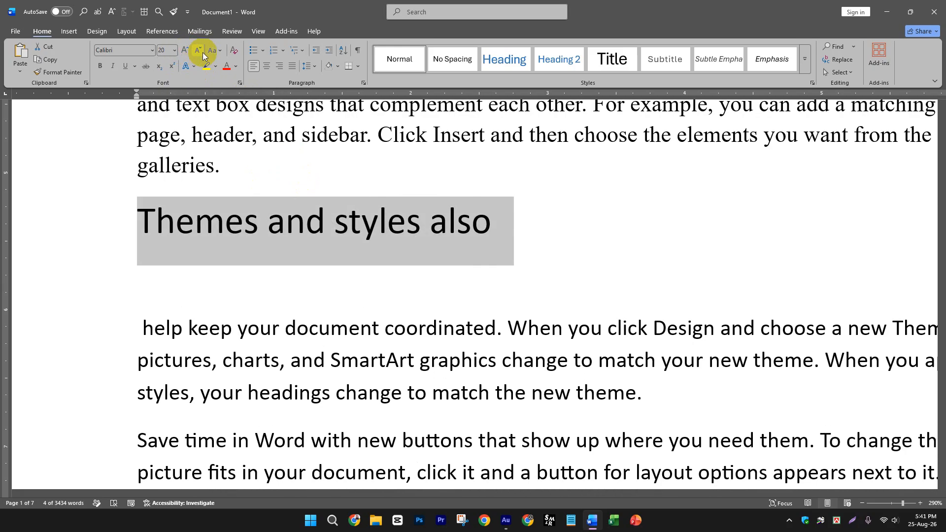
{"action": "left_click", "coordinate": [314, 297]}
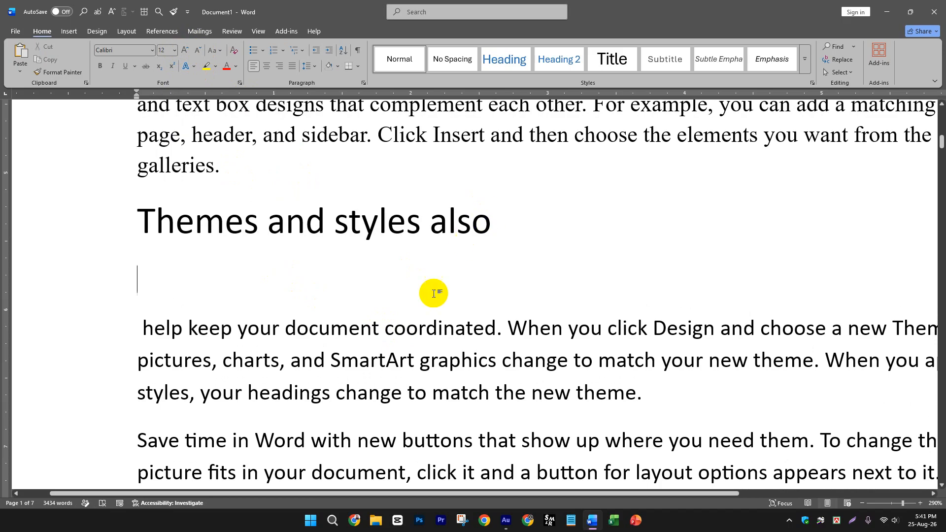
Split "help keep your document coordinated." onto its own line and select that line.
{"action": "left_click", "coordinate": [502, 327]}
{"action": "key", "text": "Return"}
{"action": "left_click", "coordinate": [63, 300], "text": "shift"}
{"action": "left_click", "coordinate": [43, 326]}
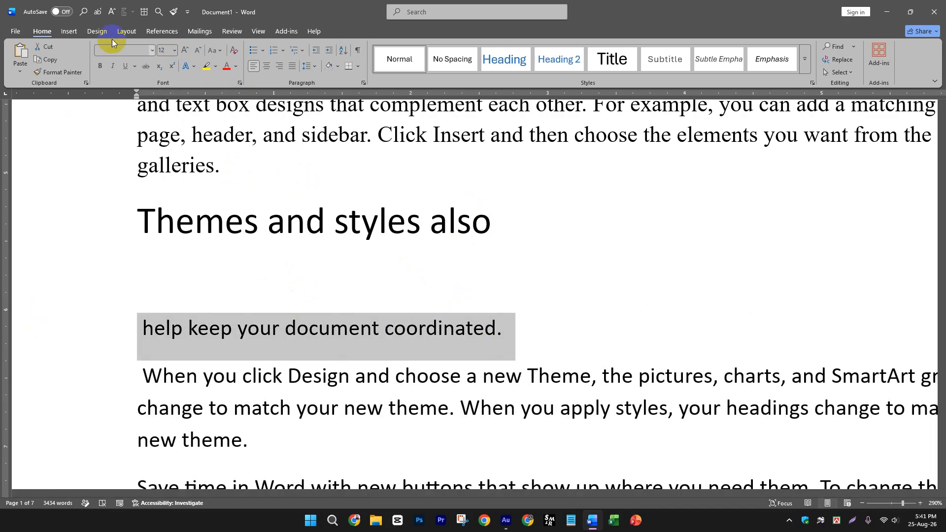
Decrease the font size of the "help keep your document coordinated." line stepwise to 1 pt.
{"action": "left_click", "coordinate": [198, 51]}
{"action": "left_click", "coordinate": [198, 51]}
{"action": "left_click", "coordinate": [198, 51]}
{"action": "left_click", "coordinate": [198, 51]}
{"action": "left_click", "coordinate": [198, 51]}
{"action": "left_click", "coordinate": [197, 51]}
{"action": "left_click", "coordinate": [197, 52]}
{"action": "left_click", "coordinate": [198, 51]}
{"action": "left_click", "coordinate": [198, 51]}
{"action": "left_click", "coordinate": [197, 51]}
{"action": "left_click", "coordinate": [197, 52]}
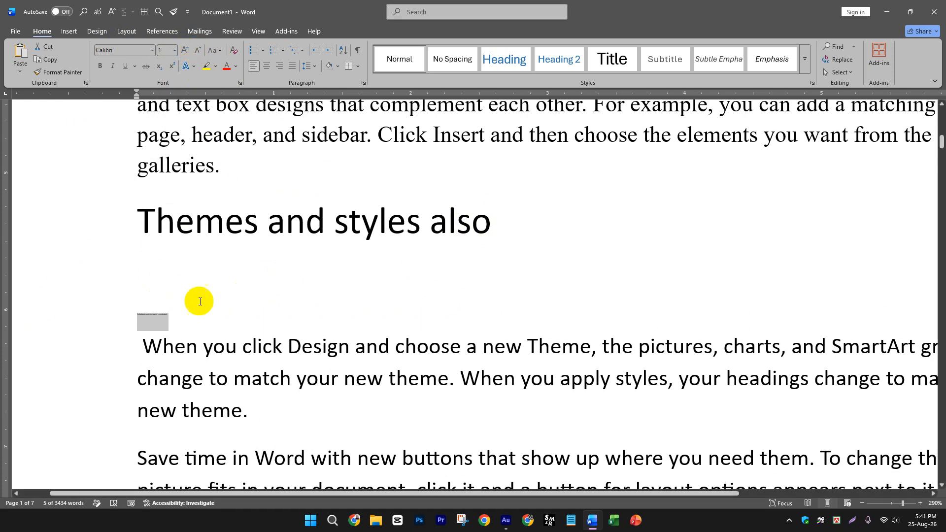
Increase the font size of the "help keep your document coordinated." line stepwise to 7 pt.
{"action": "left_click", "coordinate": [185, 51]}
{"action": "left_click", "coordinate": [186, 50]}
{"action": "left_click", "coordinate": [186, 51]}
{"action": "left_click", "coordinate": [185, 51]}
{"action": "left_click", "coordinate": [186, 51]}
{"action": "left_click", "coordinate": [186, 50]}
{"action": "left_click", "coordinate": [295, 315]}
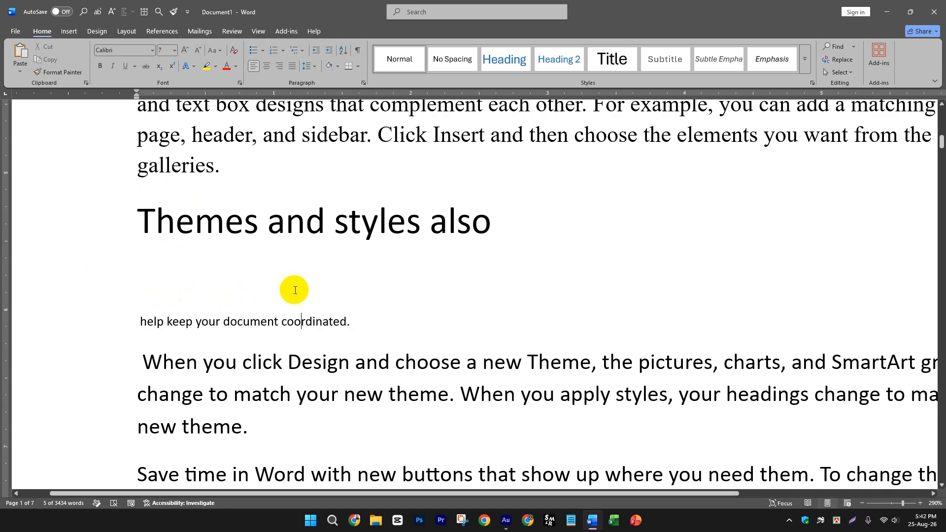
Compare the font sizes of the "Themes and styles also" and "help keep your document coordinated." lines by selecting each in turn.
{"action": "left_click_drag", "start_coordinate": [143, 217], "coordinate": [513, 224]}
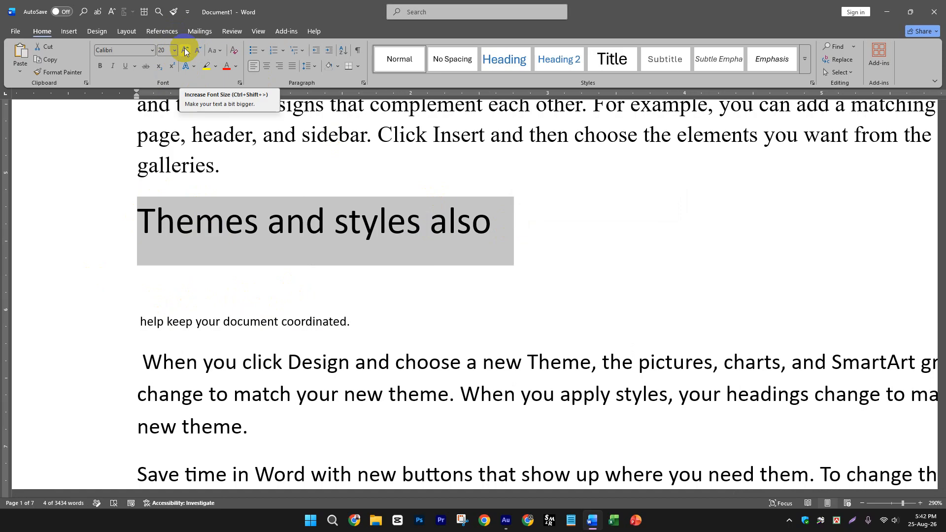
{"action": "left_click", "coordinate": [320, 320]}
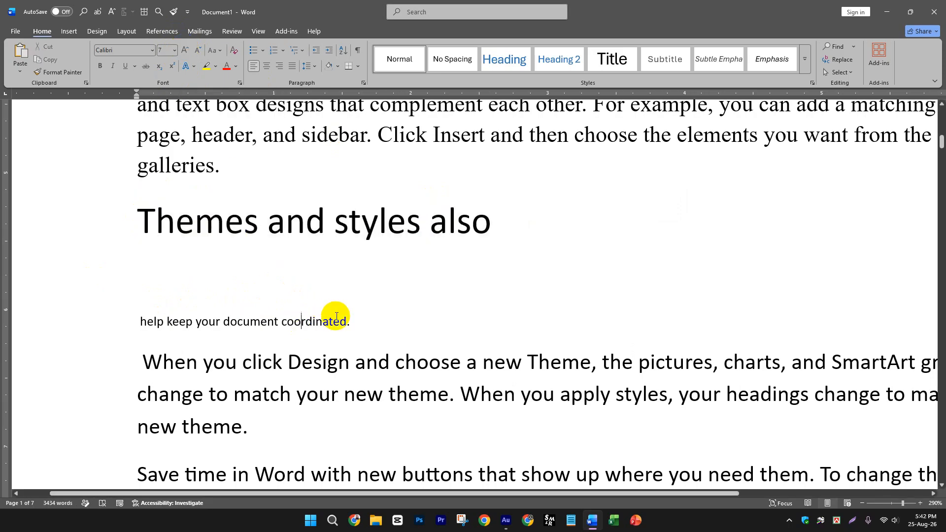
{"action": "left_click_drag", "start_coordinate": [321, 321], "coordinate": [153, 320]}
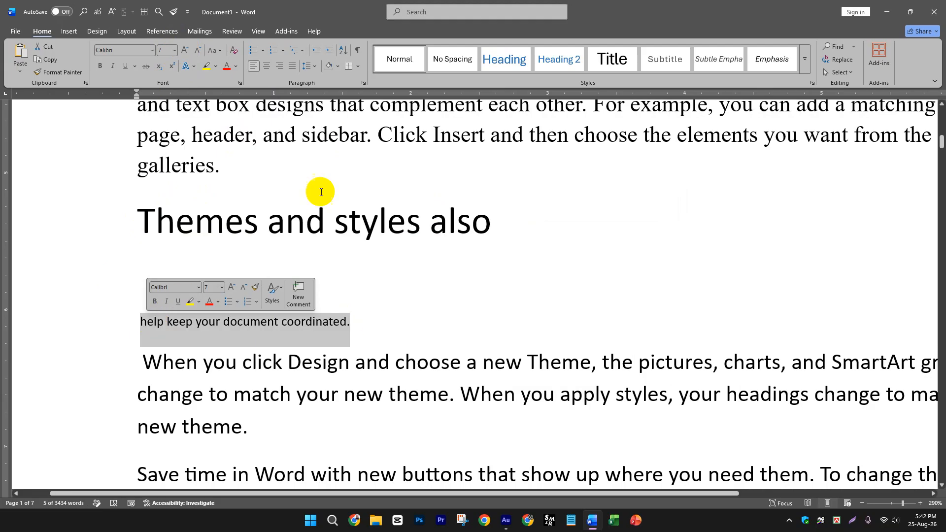
{"action": "left_click", "coordinate": [317, 212]}
{"action": "left_click", "coordinate": [500, 228]}
{"action": "left_click", "coordinate": [47, 227]}
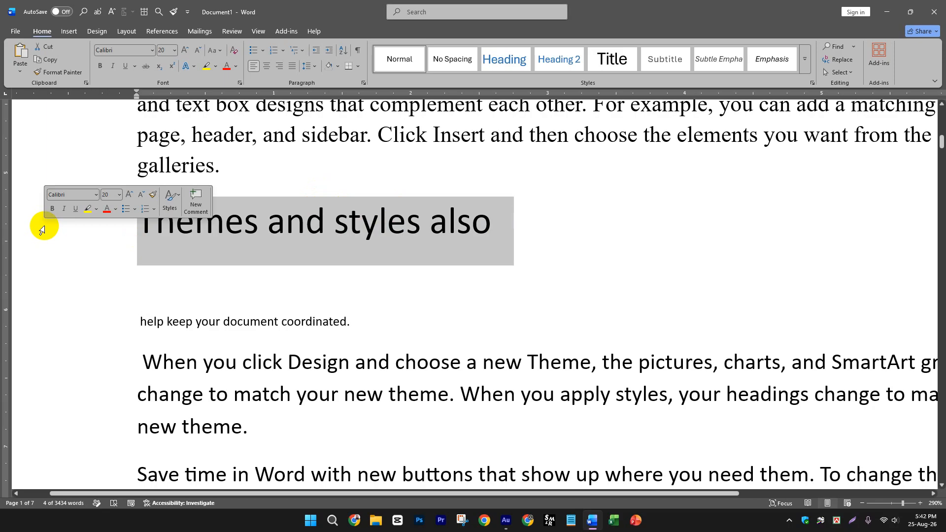
{"action": "left_click", "coordinate": [209, 323]}
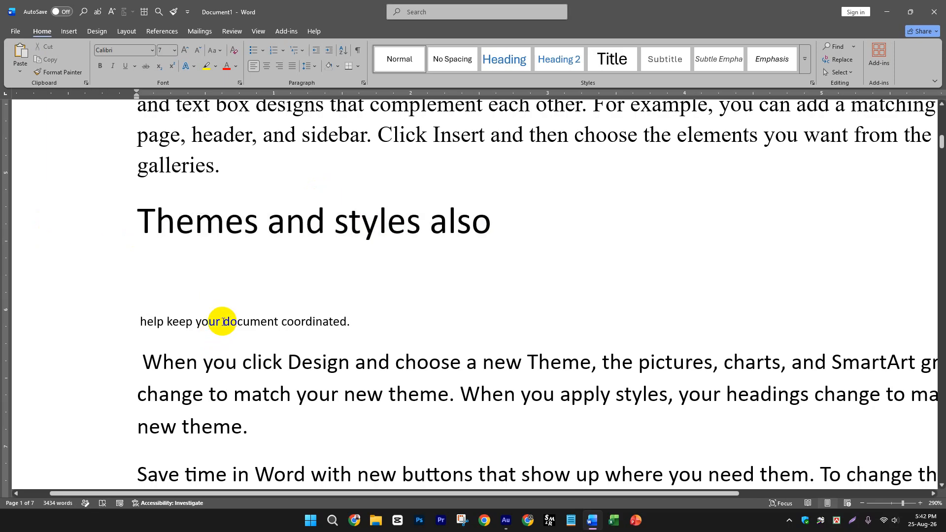
Split "When you" onto its own line and remove the leading spaces before "When" and "click Design".
{"action": "scroll", "coordinate": [204, 274], "scroll_direction": "down", "scroll_amount": 2}
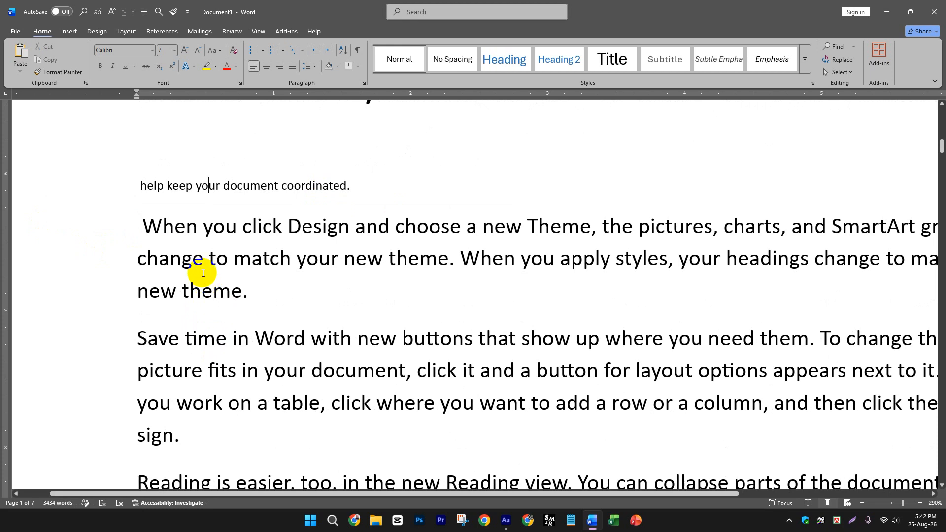
{"action": "left_click", "coordinate": [142, 222]}
{"action": "key", "text": "BackSpace"}
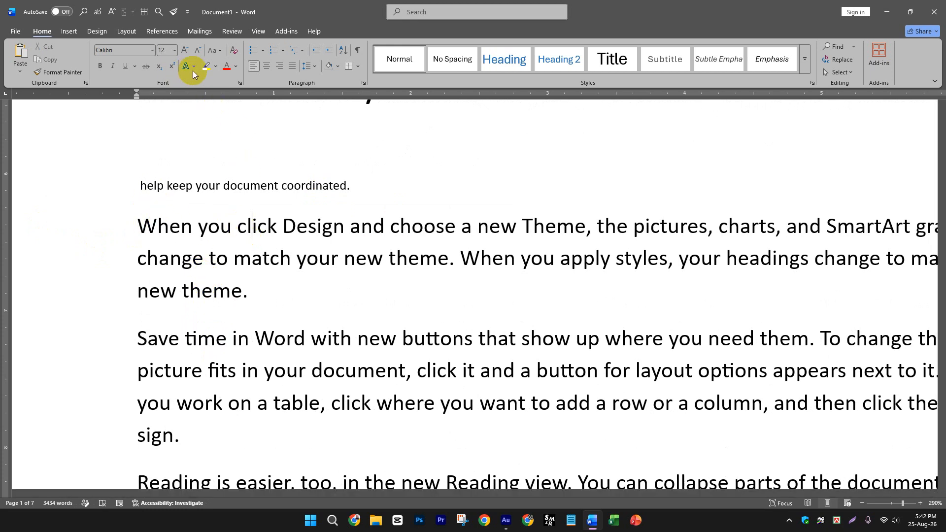
{"action": "left_click", "coordinate": [231, 227]}
{"action": "key", "text": "Return"}
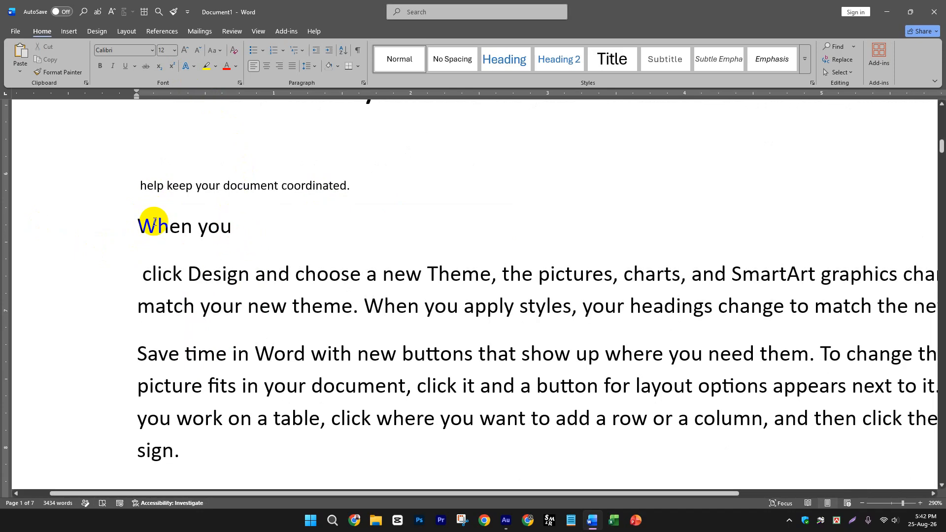
{"action": "left_click", "coordinate": [143, 276]}
{"action": "key", "text": "BackSpace"}
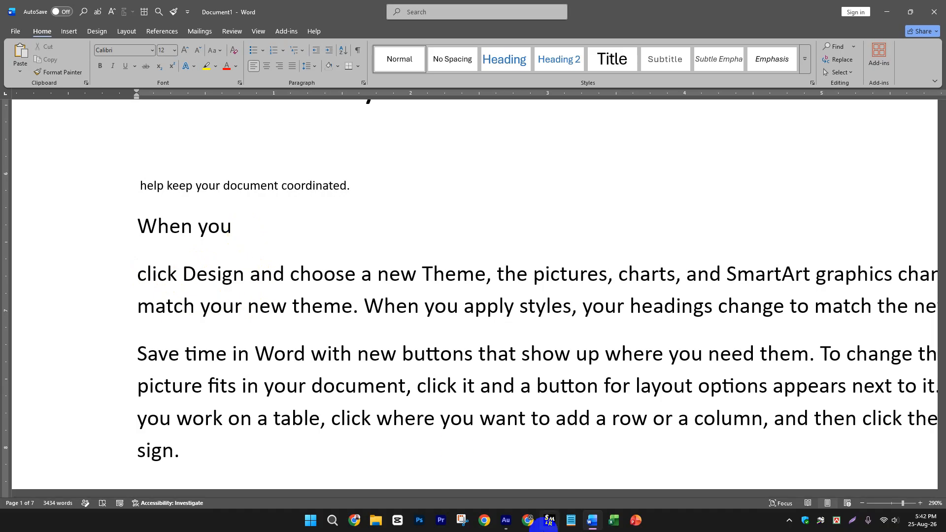
Apply the orange-outlined text effect with a hard shadow to "When you" and zoom in to 500%.
{"action": "mouse_move", "coordinate": [508, 523]}
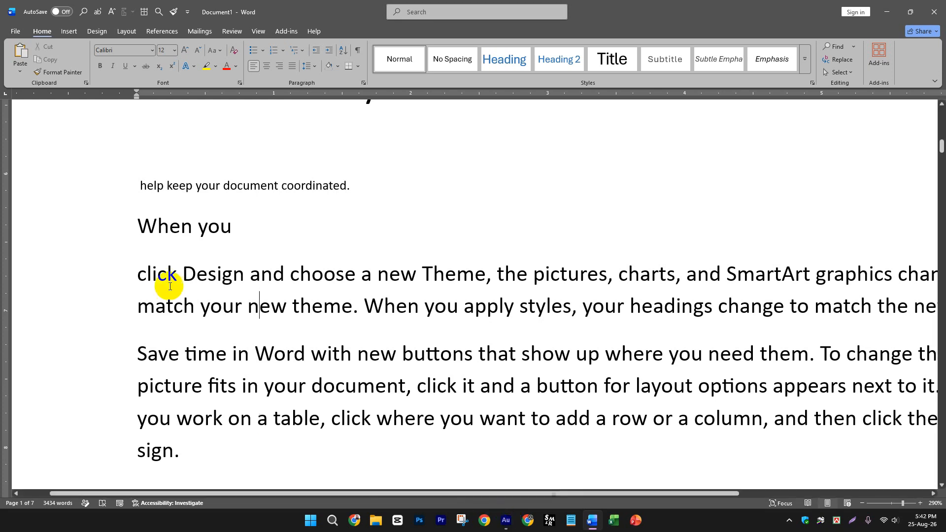
{"action": "left_click_drag", "start_coordinate": [248, 275], "coordinate": [151, 266]}
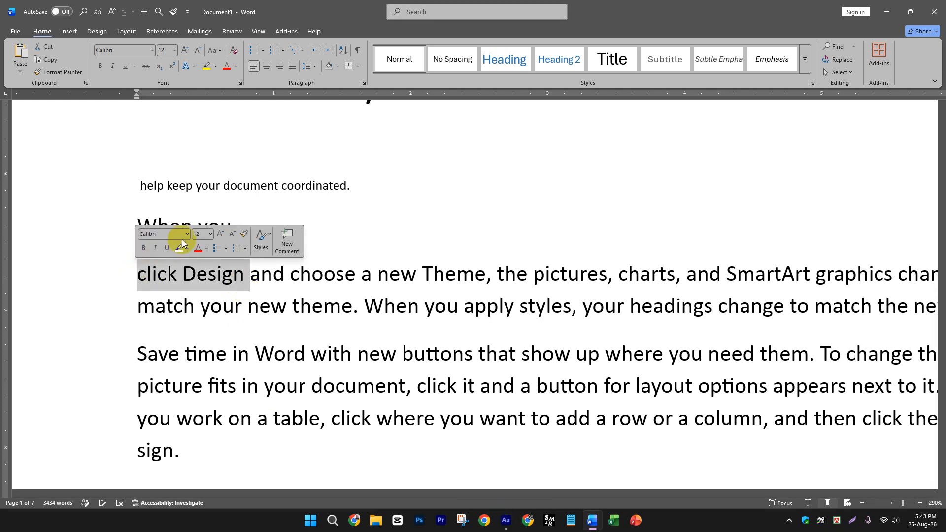
{"action": "left_click_drag", "start_coordinate": [266, 217], "coordinate": [111, 231]}
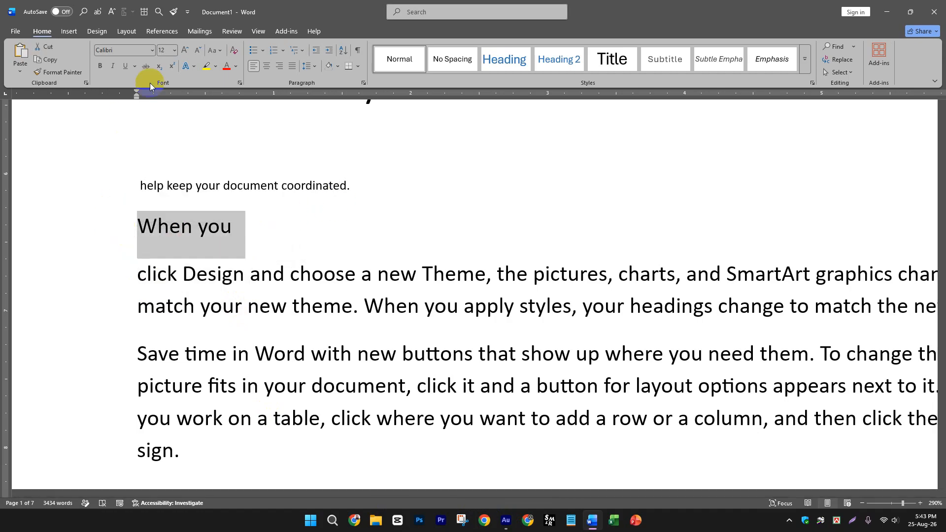
{"action": "left_click", "coordinate": [195, 67]}
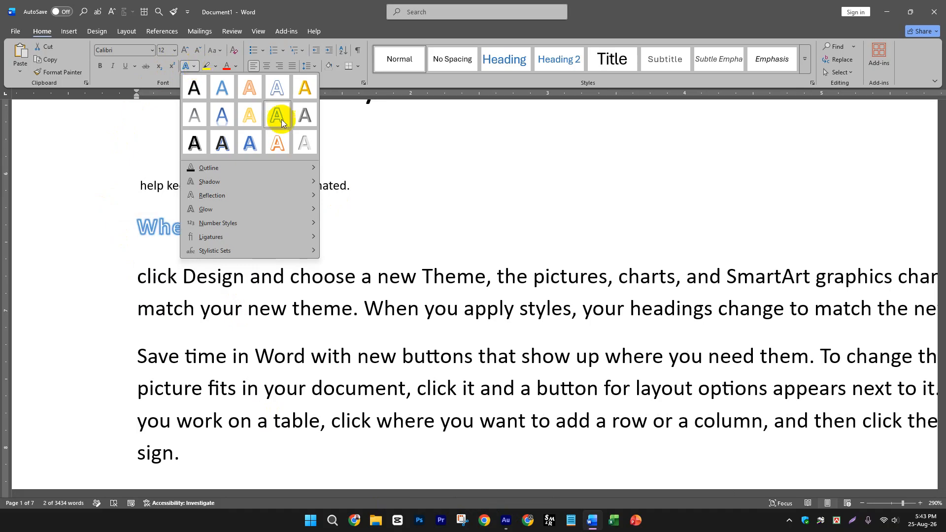
{"action": "left_click", "coordinate": [277, 142]}
{"action": "scroll", "coordinate": [214, 257], "scroll_direction": "up", "scroll_amount": 20, "text": "ctrl"}
Set the text outline color of "When you" to black.
{"action": "left_click_drag", "start_coordinate": [315, 252], "coordinate": [44, 227]}
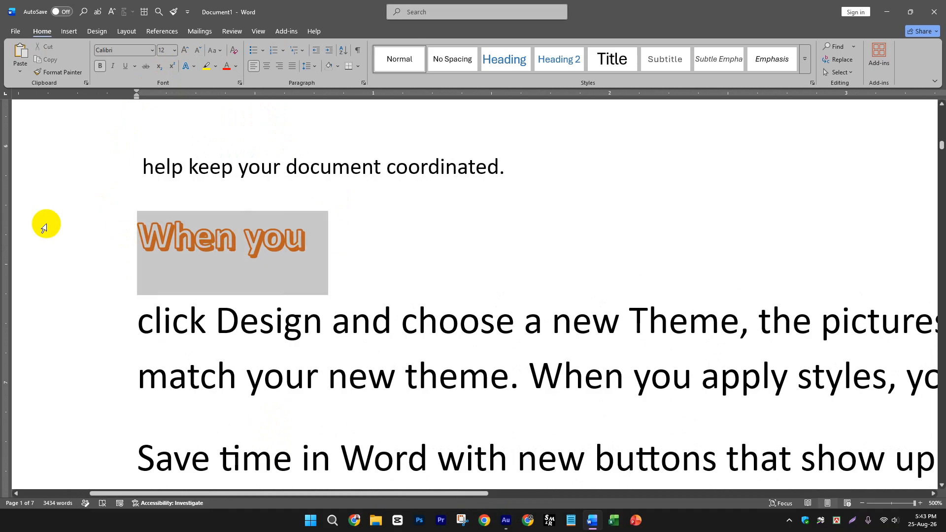
{"action": "left_click", "coordinate": [193, 66]}
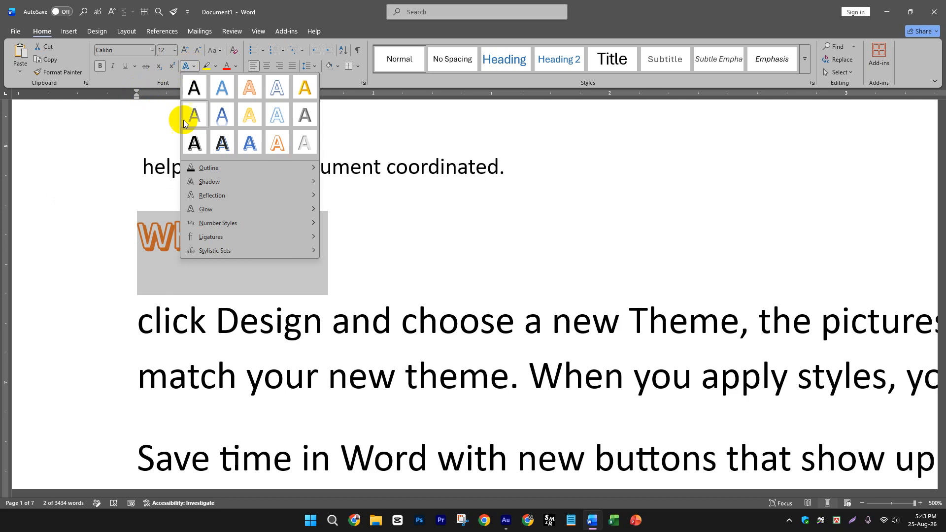
{"action": "mouse_move", "coordinate": [267, 170]}
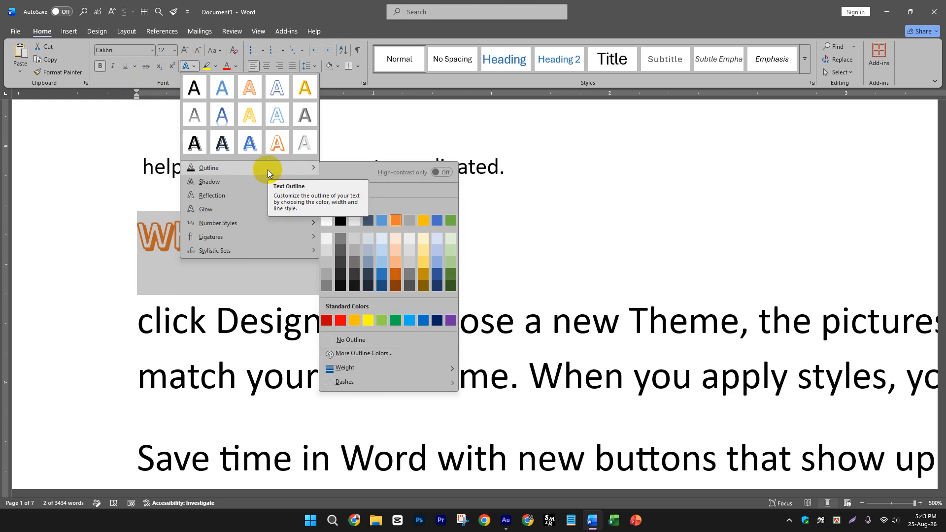
{"action": "left_click", "coordinate": [342, 220]}
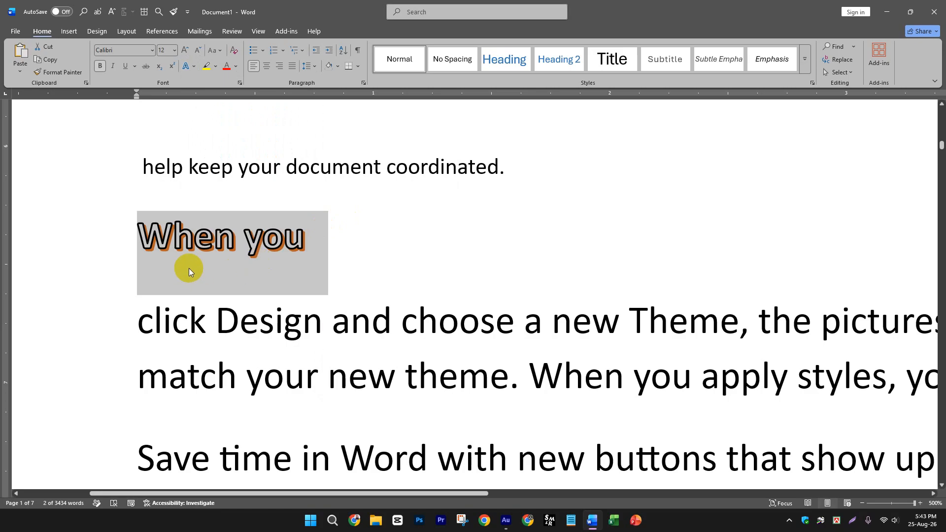
{"action": "left_click", "coordinate": [268, 244]}
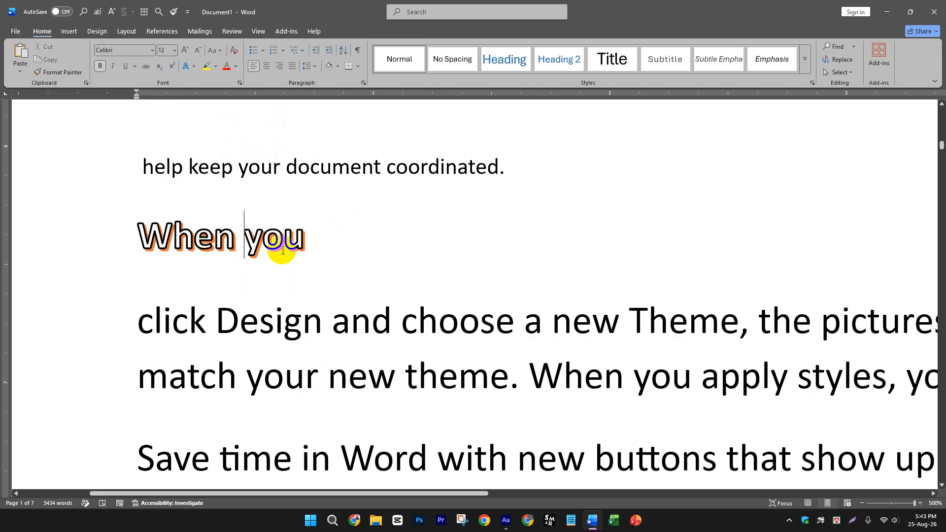
Apply the tight reflection with 8 point offset to "When you".
{"action": "left_click", "coordinate": [78, 230]}
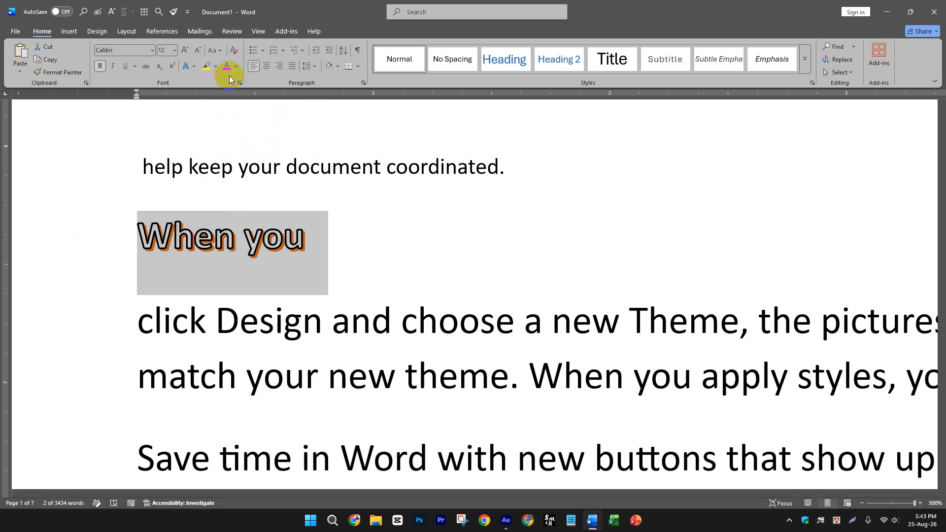
{"action": "left_click", "coordinate": [194, 67]}
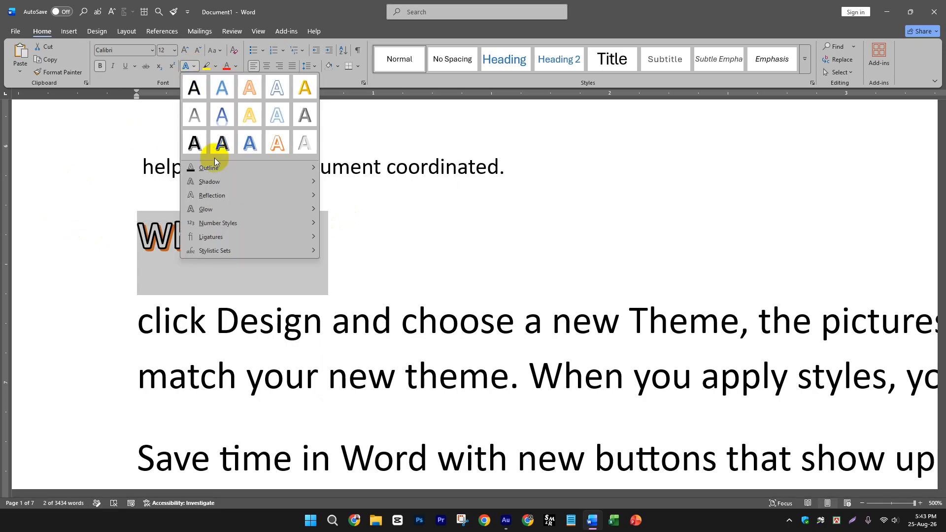
{"action": "mouse_move", "coordinate": [226, 184]}
{"action": "mouse_move", "coordinate": [261, 196]}
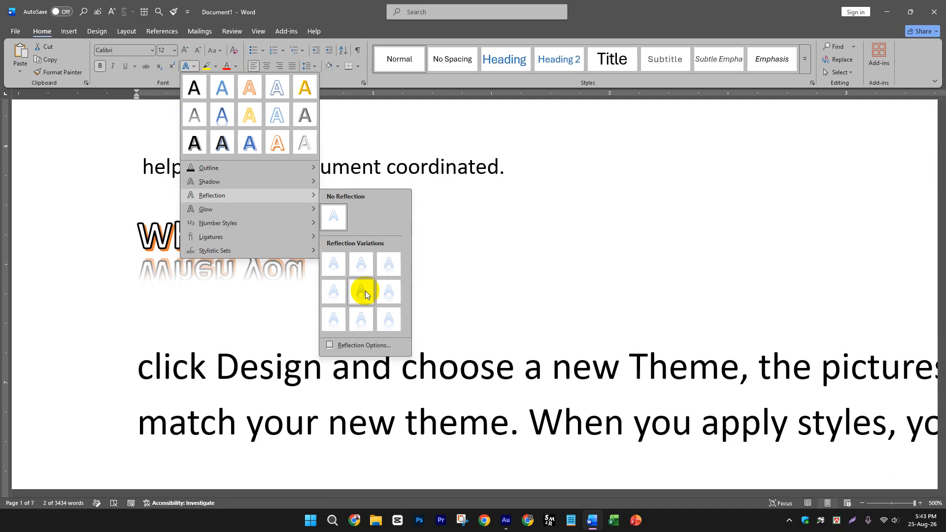
{"action": "left_click", "coordinate": [385, 265]}
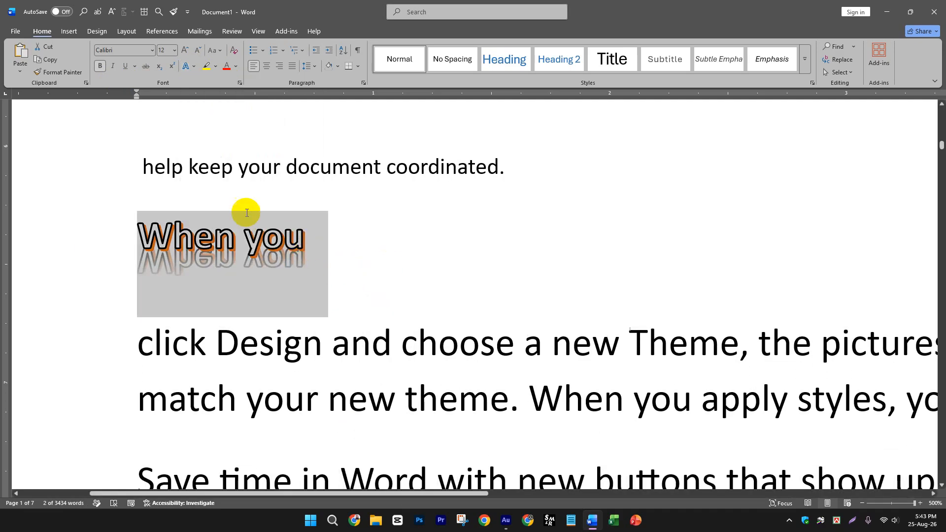
Try removing the shadow from "When you", and undo both the shadow and reflection changes.
{"action": "left_click", "coordinate": [188, 67]}
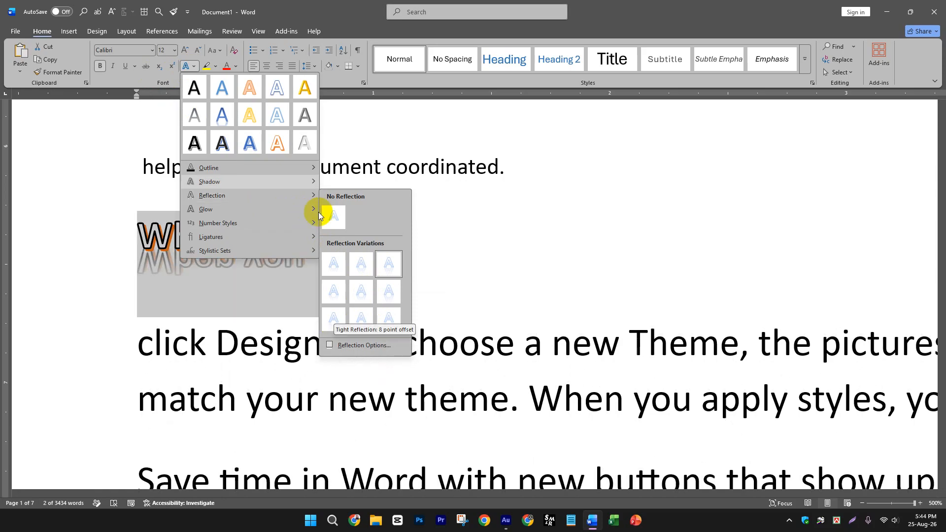
{"action": "mouse_move", "coordinate": [305, 182]}
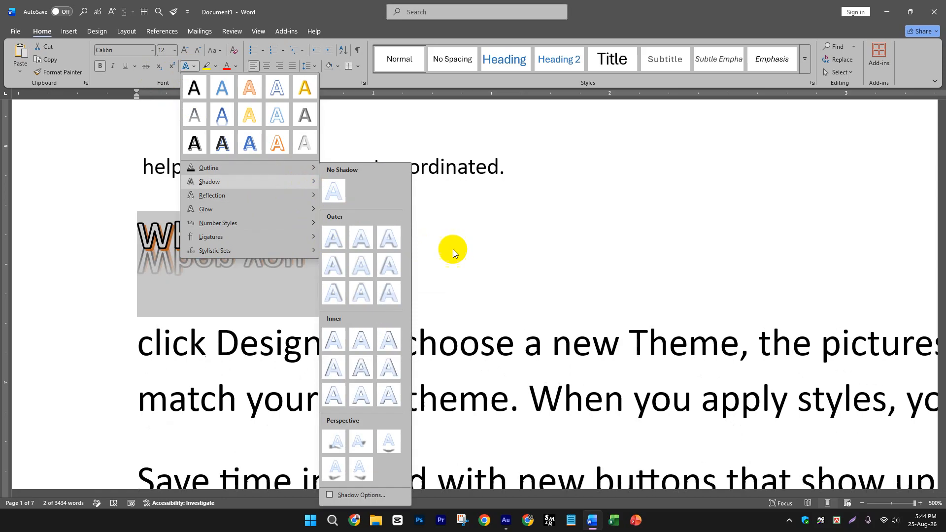
{"action": "left_click", "coordinate": [334, 190]}
{"action": "left_click", "coordinate": [316, 239]}
{"action": "left_click_drag", "start_coordinate": [323, 245], "coordinate": [123, 81]}
{"action": "left_click", "coordinate": [248, 231]}
{"action": "left_click_drag", "start_coordinate": [311, 244], "coordinate": [75, 242]}
{"action": "key", "text": "ctrl+z"}
{"action": "key", "text": "ctrl+z"}
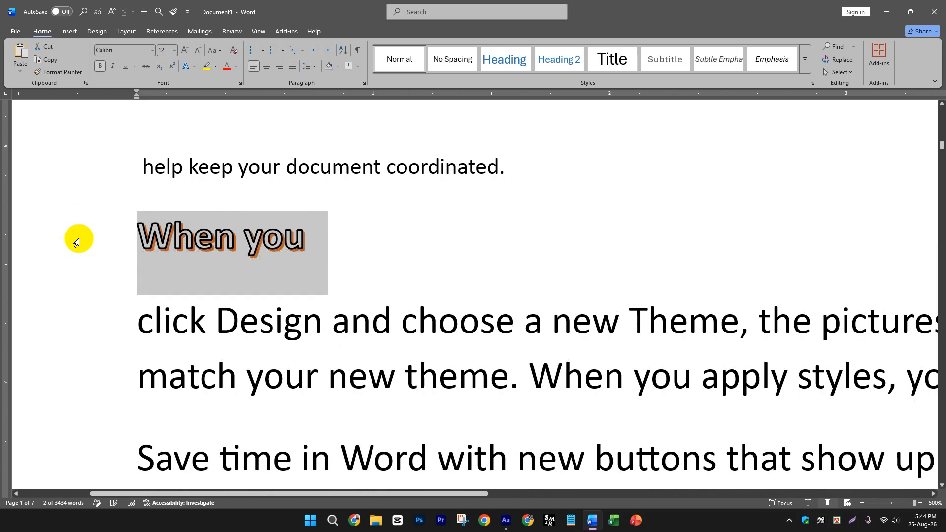
Give "When you" a perspective shadow falling below the text and add a tight reflection.
{"action": "left_click", "coordinate": [194, 68]}
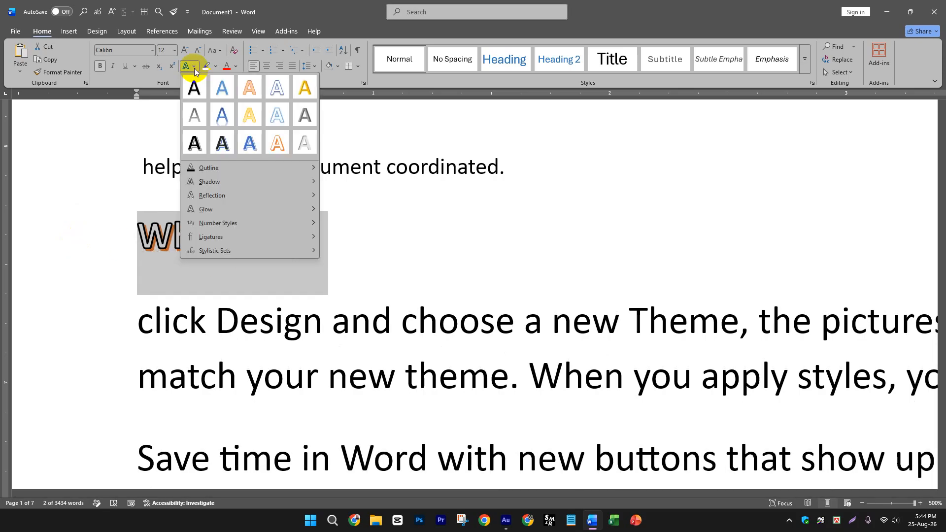
{"action": "mouse_move", "coordinate": [315, 183]}
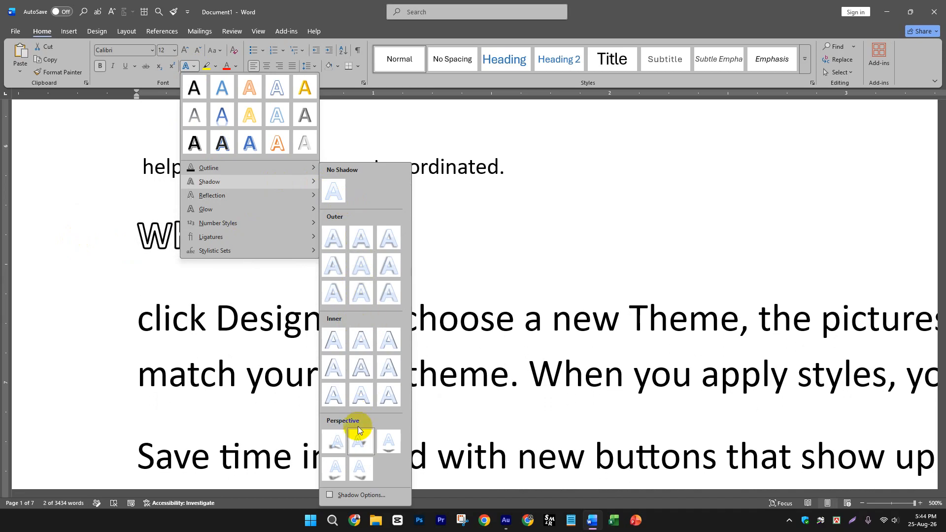
{"action": "left_click", "coordinate": [360, 465]}
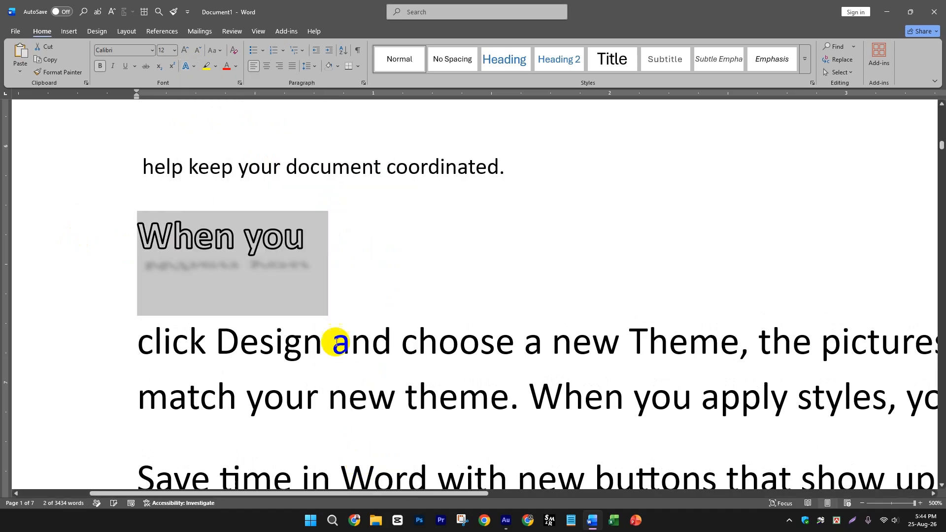
{"action": "left_click", "coordinate": [194, 69]}
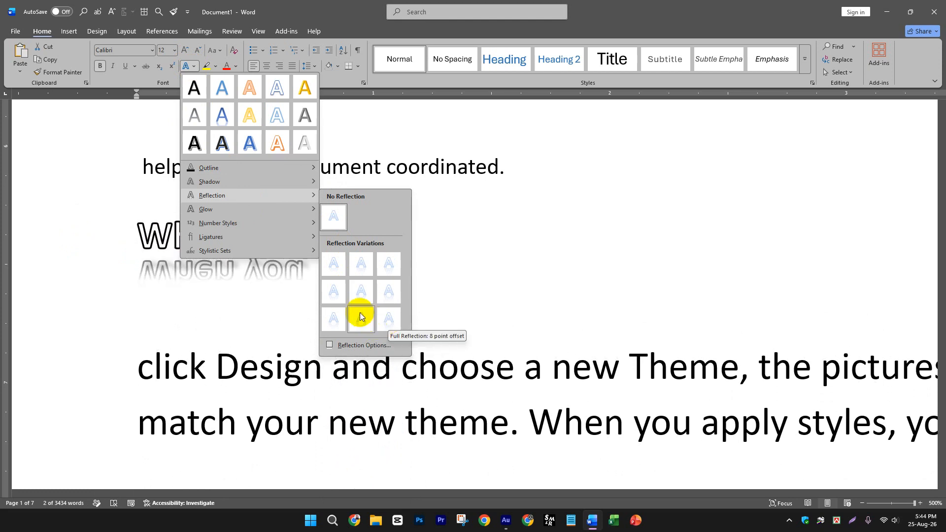
{"action": "left_click", "coordinate": [337, 296]}
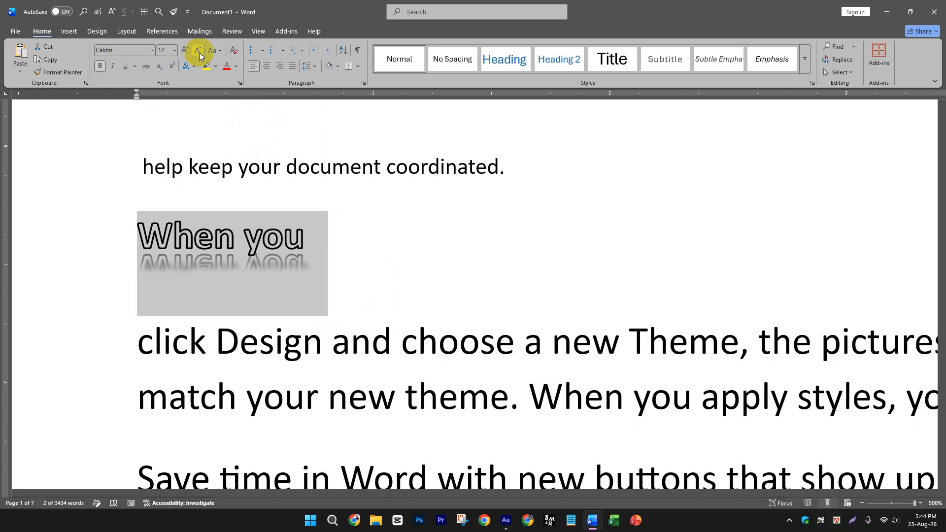
Add the widest blue glow variation to "When you" and deselect the text.
{"action": "left_click", "coordinate": [187, 66]}
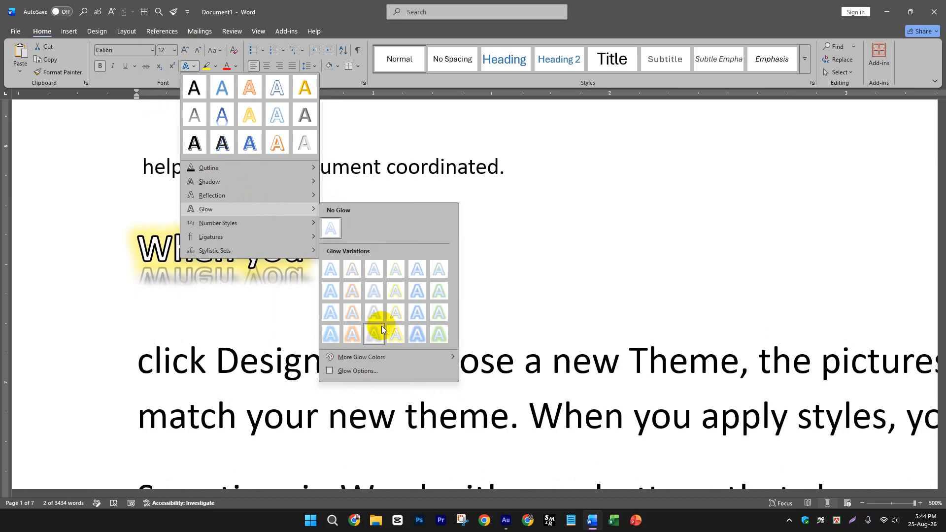
{"action": "left_click", "coordinate": [335, 336]}
{"action": "left_click", "coordinate": [421, 230]}
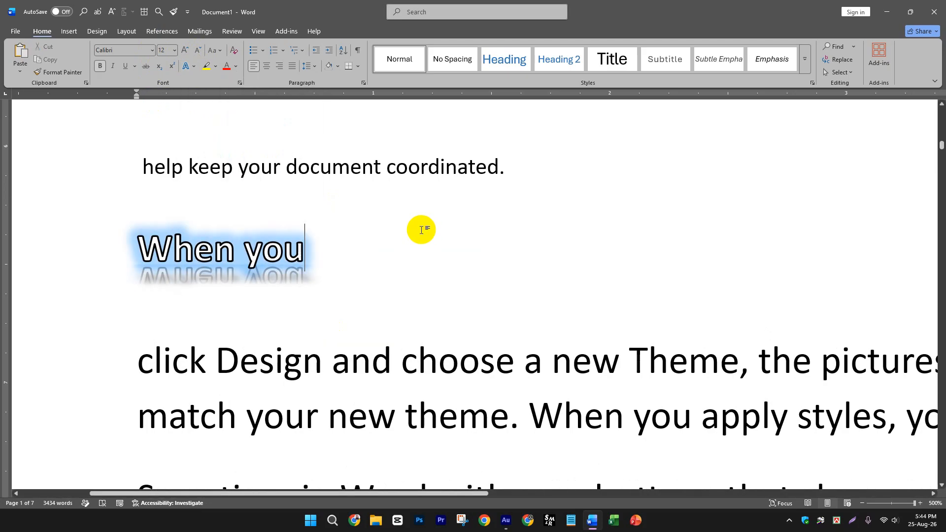
{"action": "left_click_drag", "start_coordinate": [323, 243], "coordinate": [94, 228]}
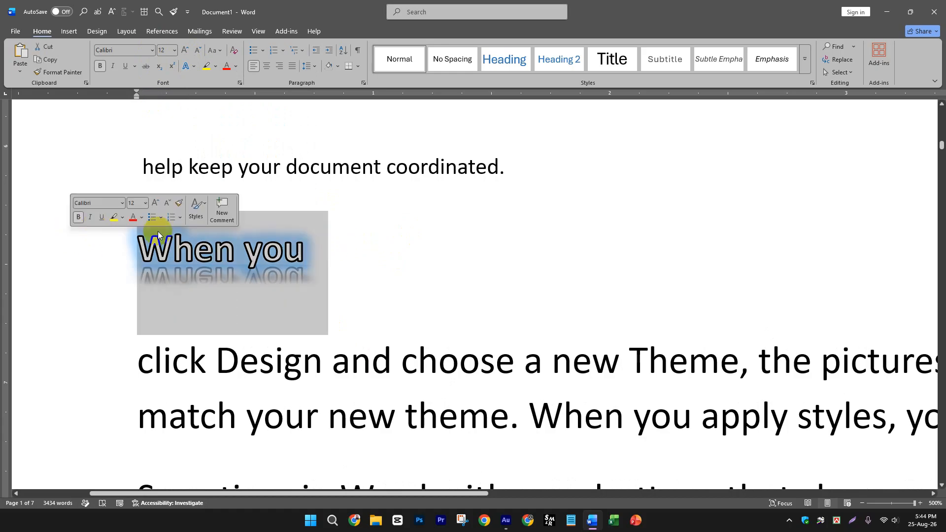
{"action": "left_click", "coordinate": [624, 284]}
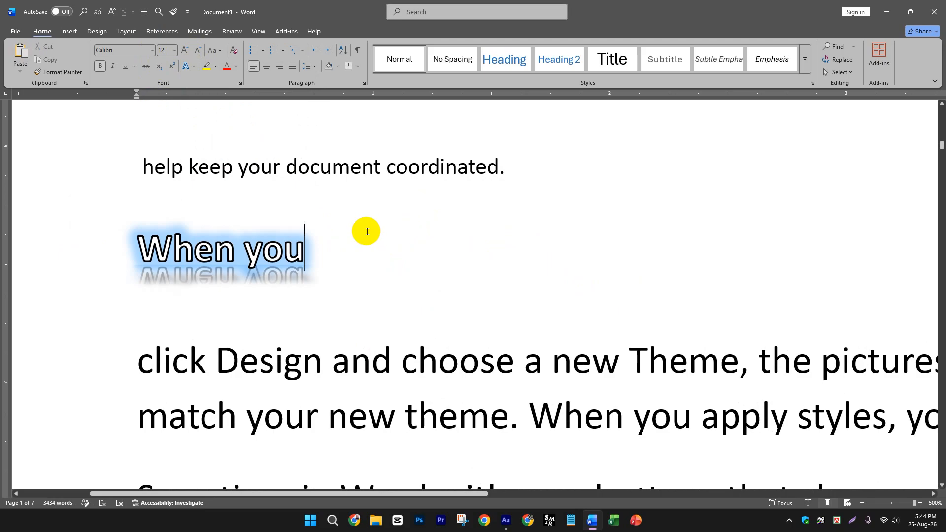
{"action": "scroll", "coordinate": [366, 231], "scroll_direction": "down", "scroll_amount": 3}
{"action": "scroll", "coordinate": [311, 197], "scroll_direction": "up", "scroll_amount": 1}
{"action": "scroll", "coordinate": [278, 232], "scroll_direction": "up", "scroll_amount": 2}
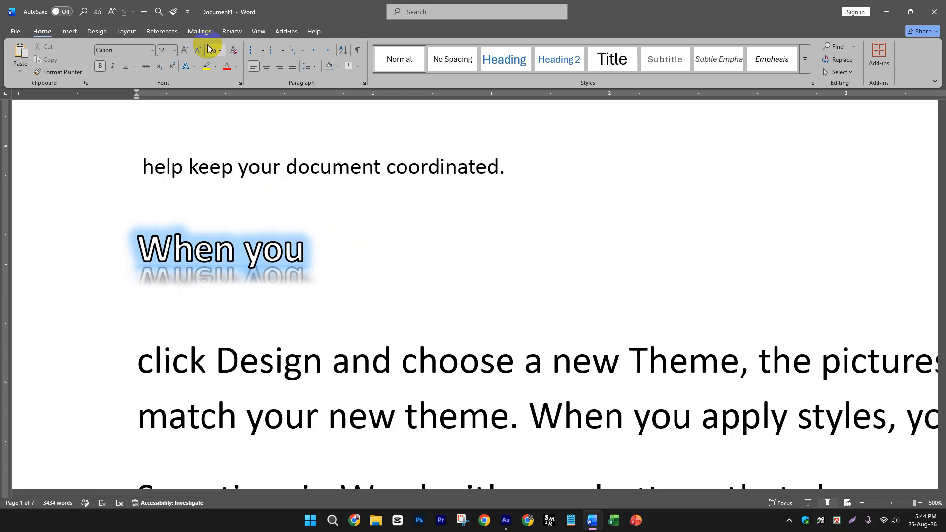
{"action": "left_click", "coordinate": [217, 69]}
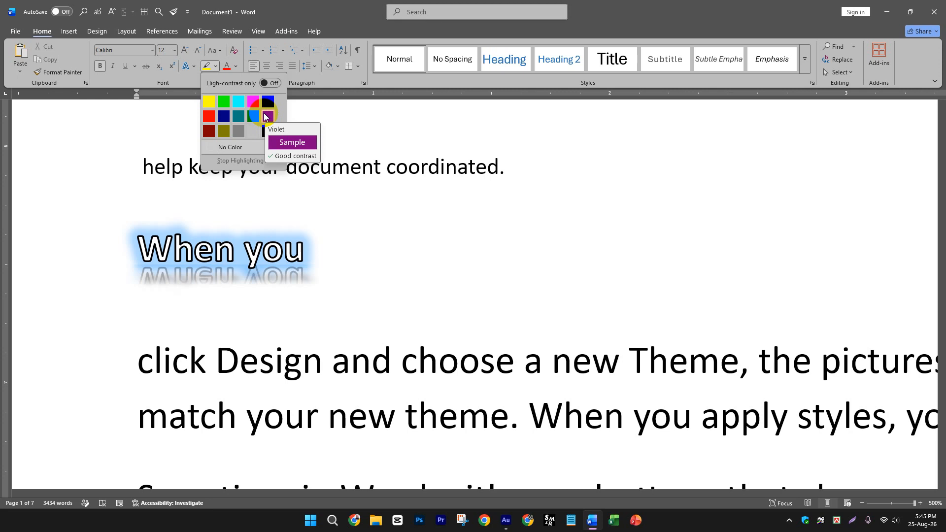
{"action": "left_click", "coordinate": [315, 266]}
{"action": "scroll", "coordinate": [327, 316], "scroll_direction": "down", "scroll_amount": 4}
{"action": "scroll", "coordinate": [309, 225], "scroll_direction": "up", "scroll_amount": 2}
{"action": "scroll", "coordinate": [310, 225], "scroll_direction": "up", "scroll_amount": 2}
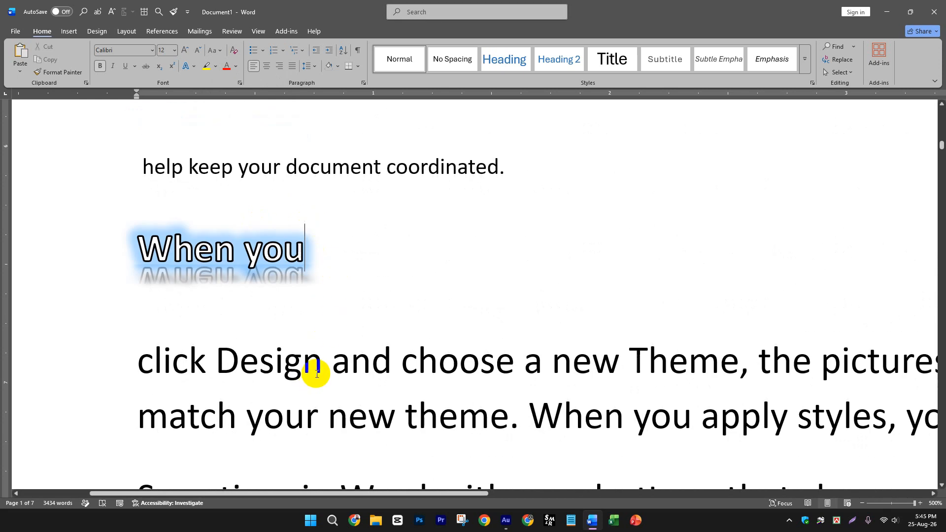
Highlight the words "click Design and choose" in yellow and deselect them.
{"action": "left_click_drag", "start_coordinate": [139, 359], "coordinate": [453, 357]}
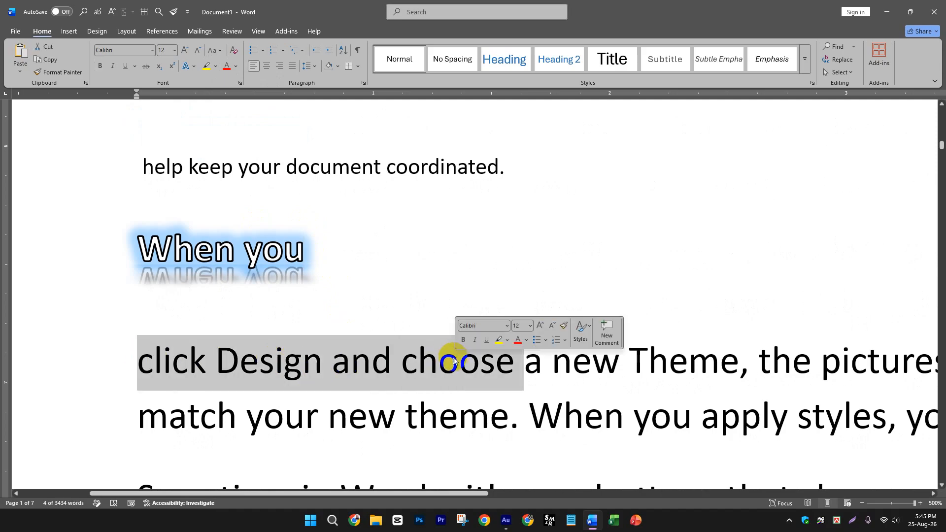
{"action": "left_click", "coordinate": [216, 66]}
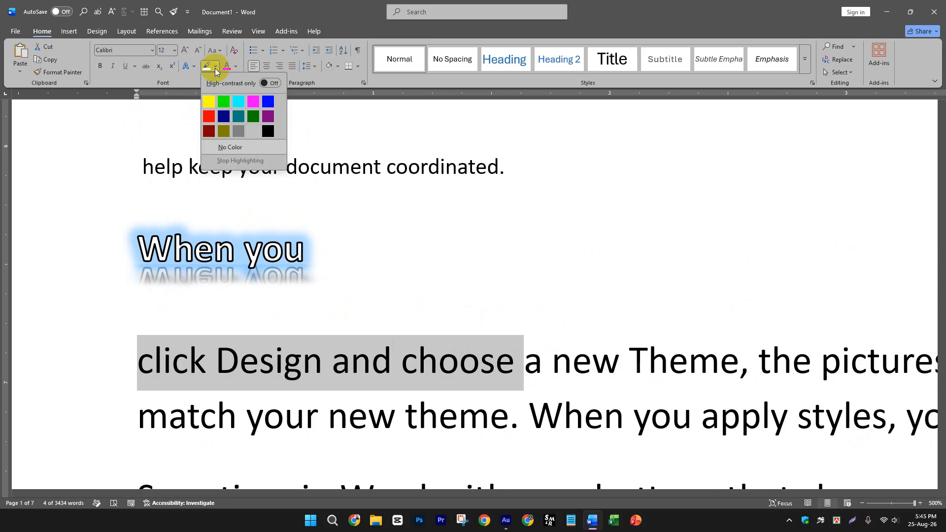
{"action": "left_click", "coordinate": [209, 102]}
{"action": "left_click", "coordinate": [380, 290]}
{"action": "scroll", "coordinate": [554, 296], "scroll_direction": "down", "scroll_amount": 15, "text": "ctrl"}
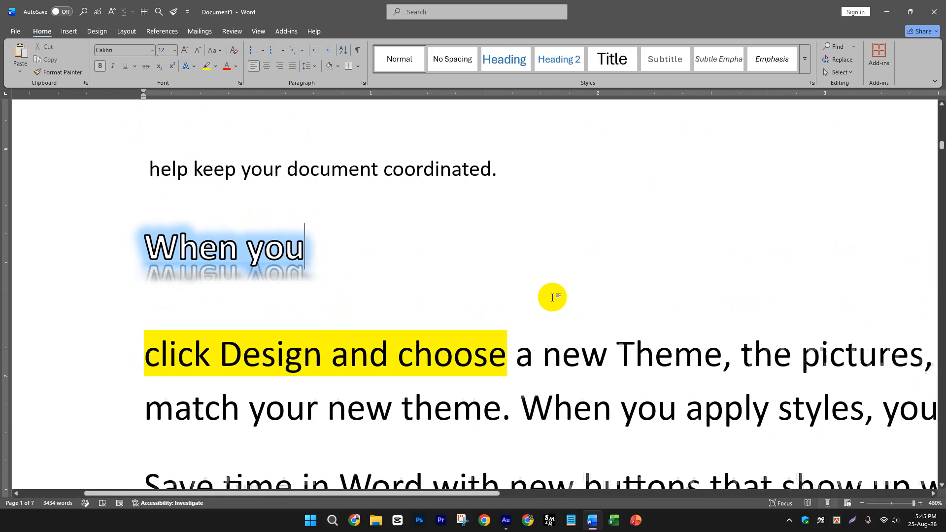
Highlight the whole paragraph beginning "Save time in Word" in yellow.
{"action": "scroll", "coordinate": [504, 285], "scroll_direction": "down", "scroll_amount": 14, "text": "ctrl"}
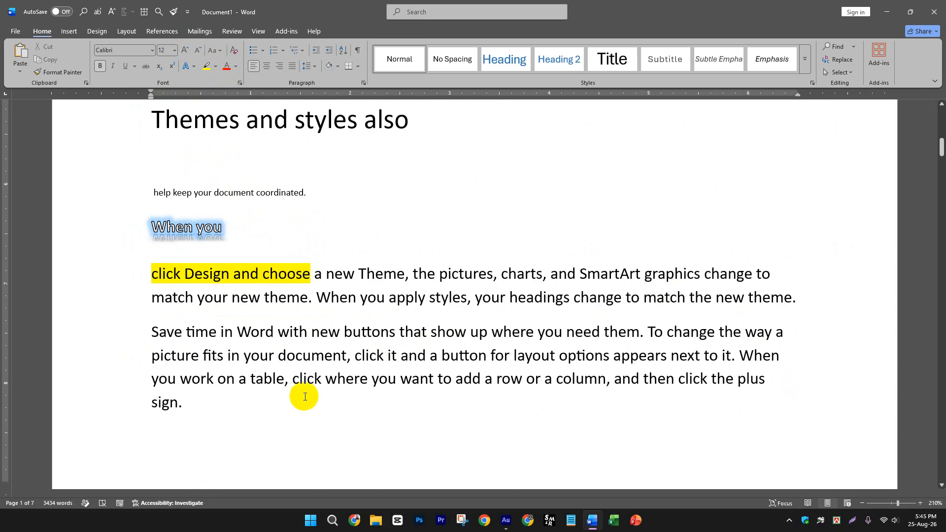
{"action": "left_click_drag", "start_coordinate": [207, 405], "coordinate": [120, 331]}
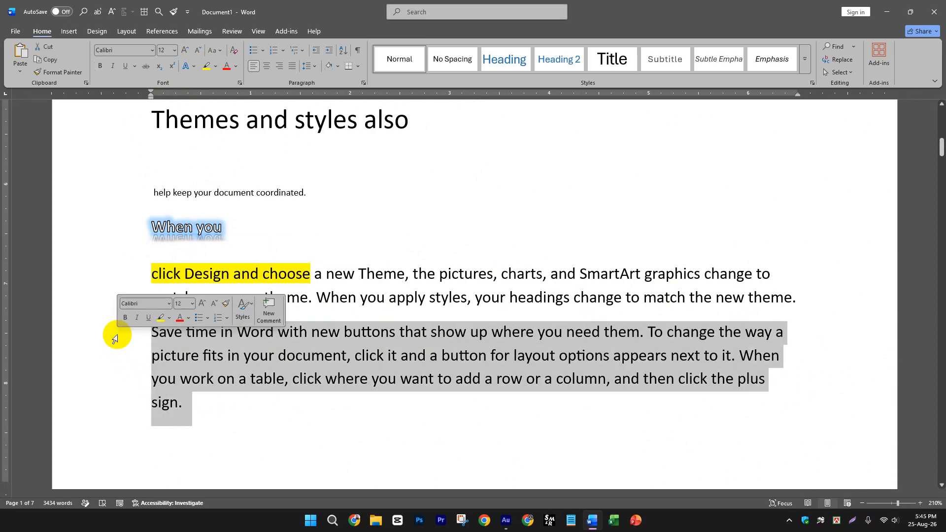
{"action": "left_click", "coordinate": [208, 67]}
{"action": "left_click", "coordinate": [359, 375]}
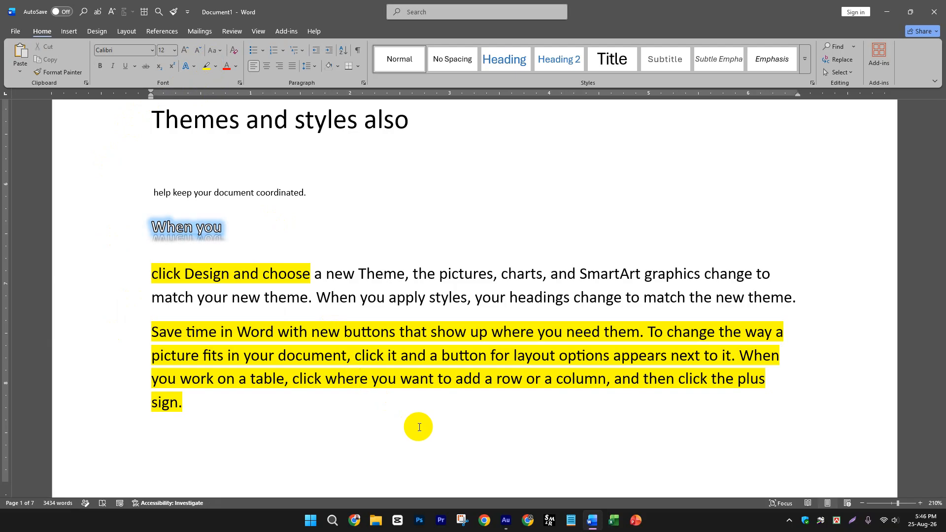
Remove the highlight from "click Design and choose" by setting it to No Color.
{"action": "scroll", "coordinate": [371, 416], "scroll_direction": "down", "scroll_amount": 1}
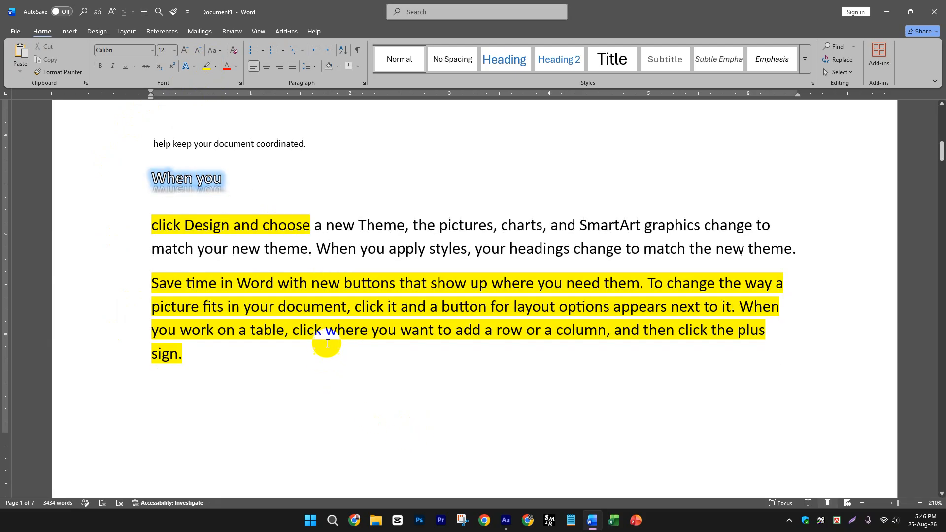
{"action": "left_click_drag", "start_coordinate": [311, 225], "coordinate": [154, 227]}
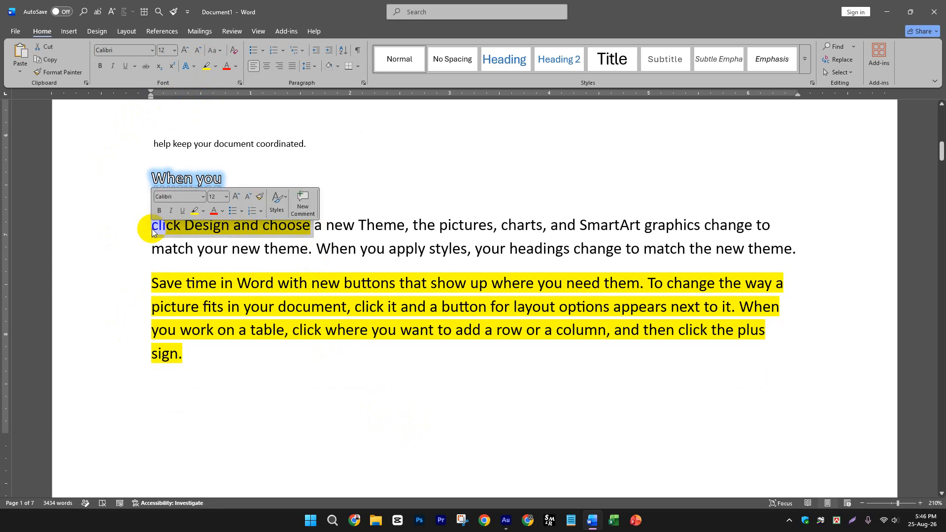
{"action": "left_click", "coordinate": [215, 66]}
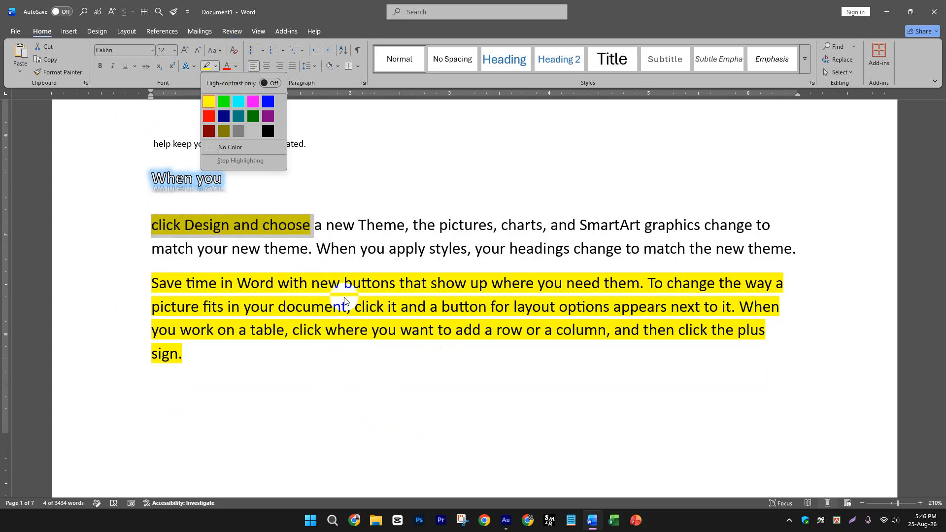
{"action": "left_click", "coordinate": [225, 146]}
{"action": "left_click", "coordinate": [446, 286]}
Try clearing all formatting from "When you" and undo it.
{"action": "left_click", "coordinate": [103, 175]}
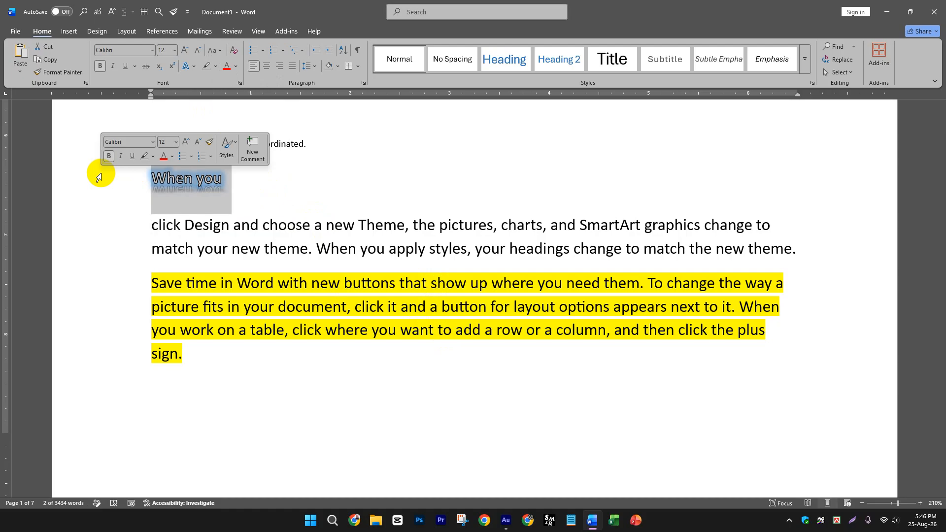
{"action": "left_click_drag", "start_coordinate": [302, 221], "coordinate": [378, 220]}
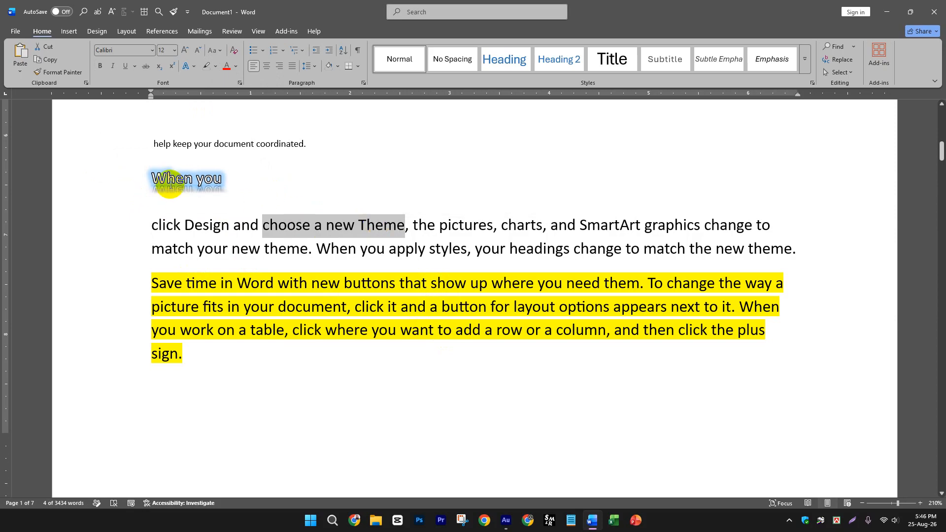
{"action": "left_click", "coordinate": [185, 178]}
{"action": "triple_click", "coordinate": [184, 177]}
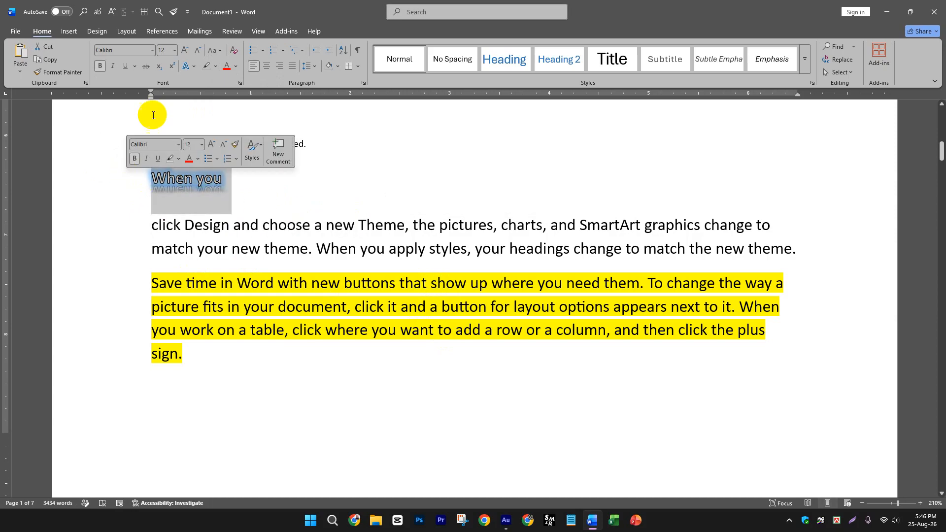
{"action": "left_click", "coordinate": [192, 65]}
{"action": "left_click", "coordinate": [217, 97]}
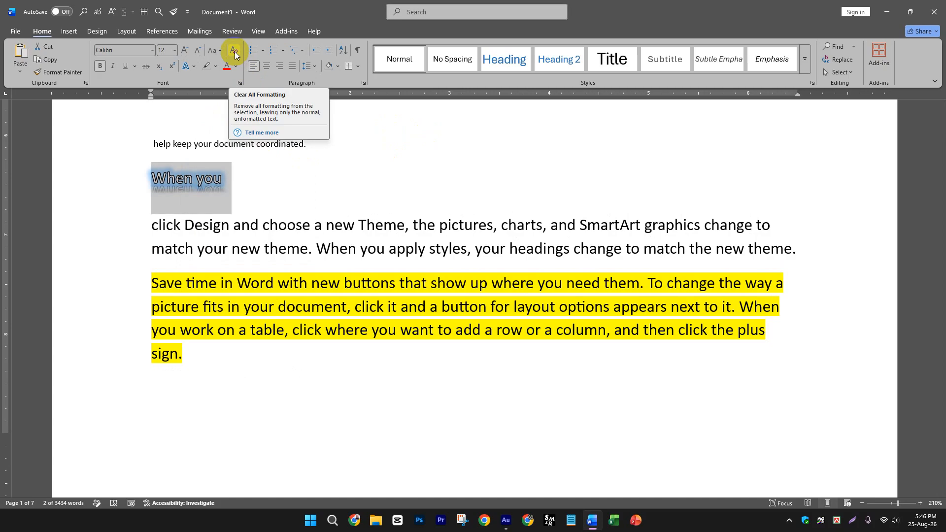
{"action": "left_click", "coordinate": [236, 51]}
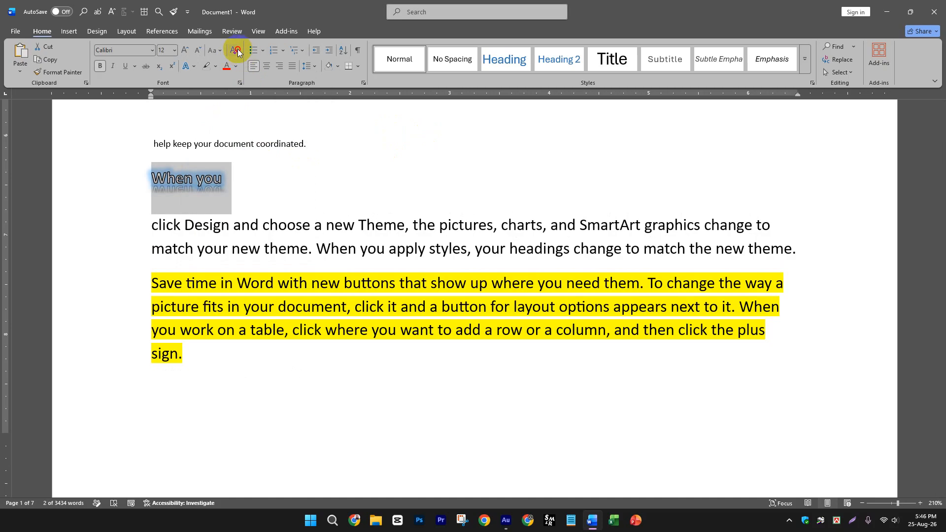
{"action": "key", "text": "ctrl+z"}
{"action": "left_click", "coordinate": [199, 291]}
Clear all formatting from the highlighted paragraph beginning "Save time in Word".
{"action": "left_click_drag", "start_coordinate": [148, 277], "coordinate": [229, 356]}
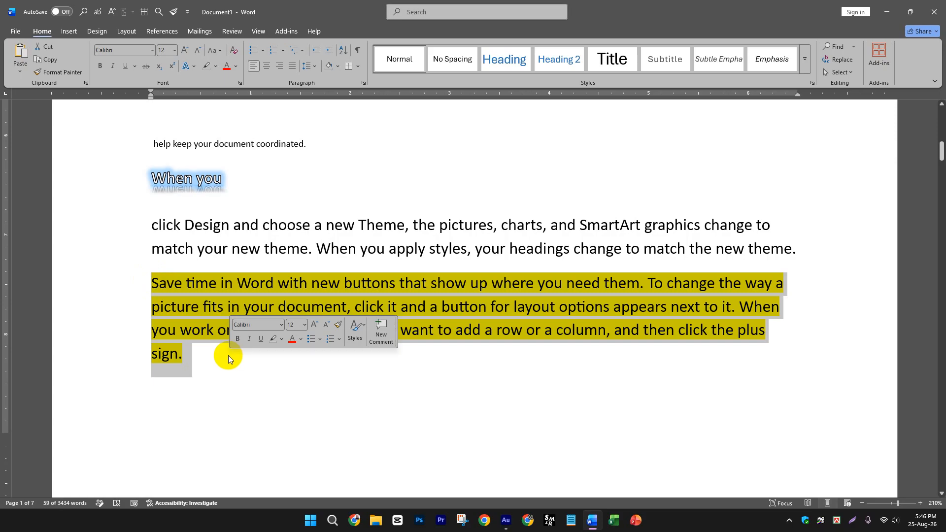
{"action": "left_click", "coordinate": [236, 51]}
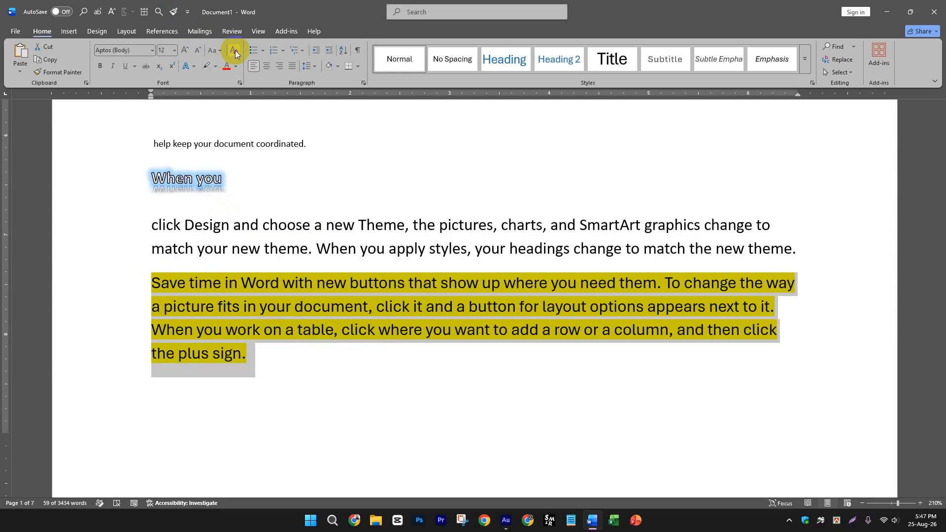
{"action": "left_click", "coordinate": [222, 282]}
{"action": "left_click_drag", "start_coordinate": [246, 360], "coordinate": [110, 269]}
{"action": "left_click", "coordinate": [258, 340]}
Remove the highlight from the "Save time in Word" paragraph with No Color.
{"action": "left_click_drag", "start_coordinate": [253, 360], "coordinate": [149, 282]}
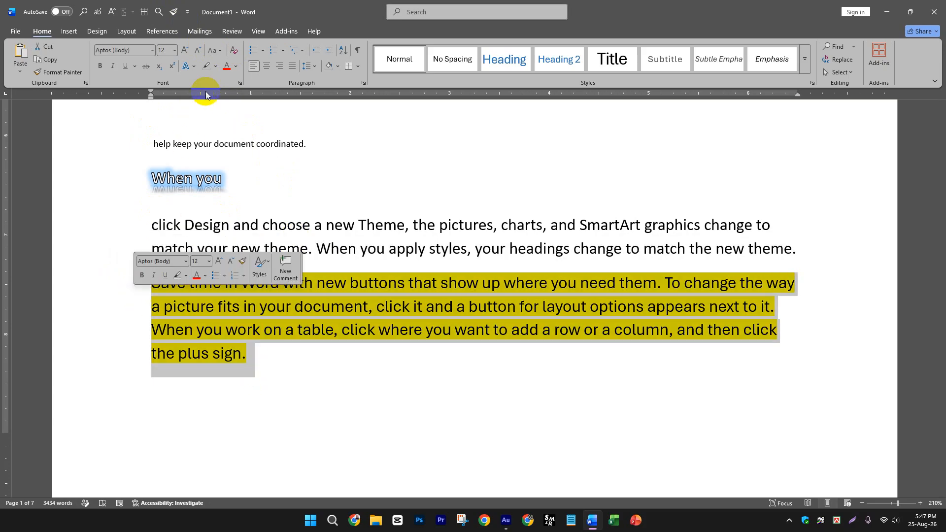
{"action": "left_click", "coordinate": [218, 66]}
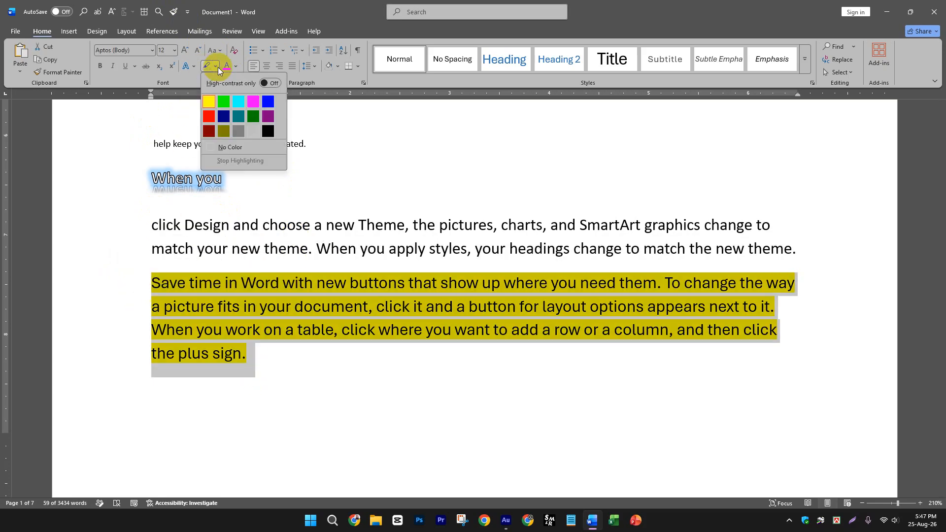
{"action": "left_click", "coordinate": [225, 147]}
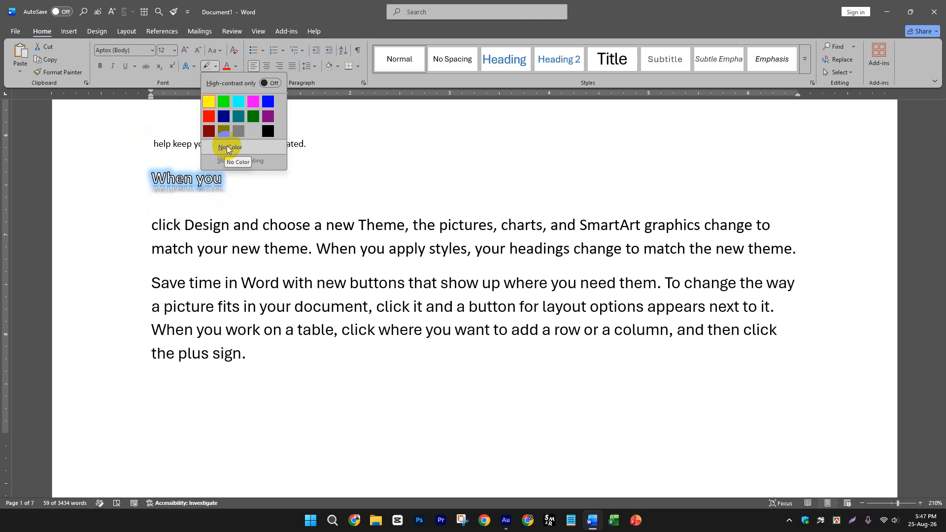
Set the highlighter to yellow and highlight the "Save time in Word" paragraph again.
{"action": "left_click", "coordinate": [211, 102]}
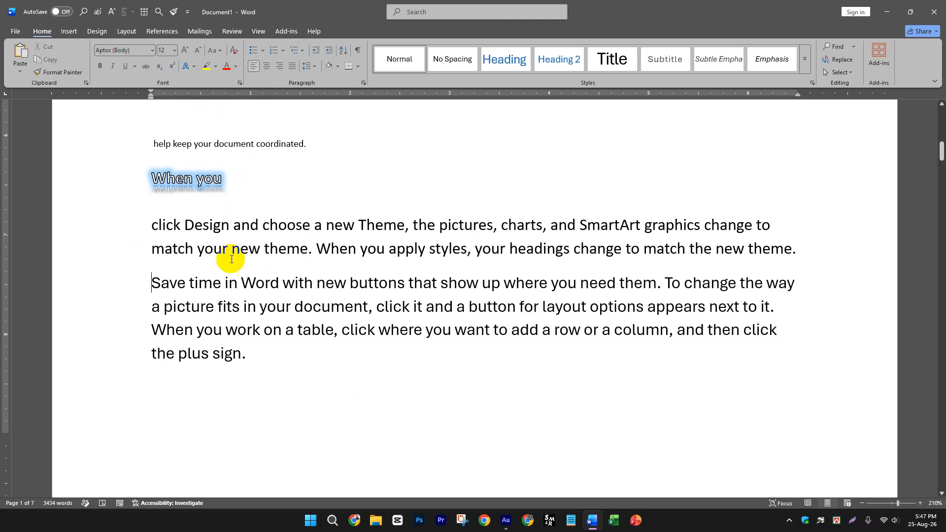
{"action": "left_click_drag", "start_coordinate": [253, 369], "coordinate": [137, 277]}
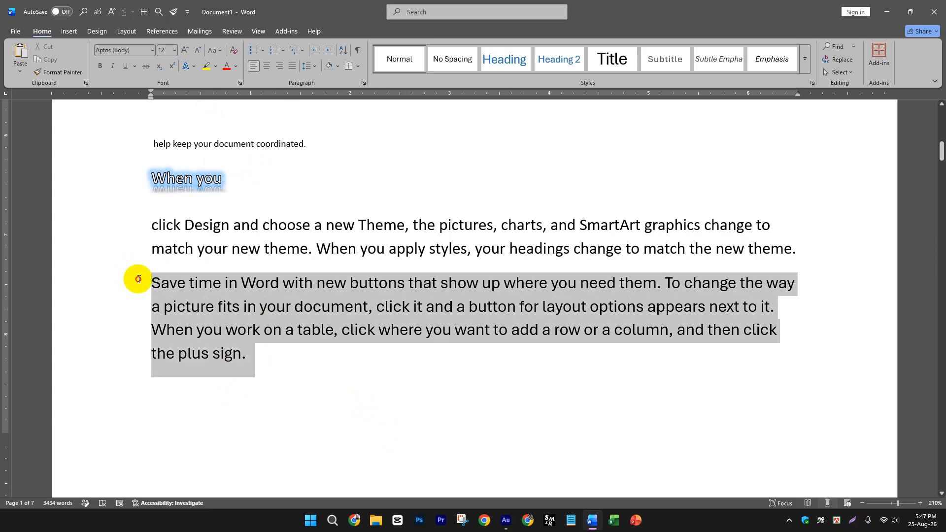
{"action": "left_click", "coordinate": [208, 70]}
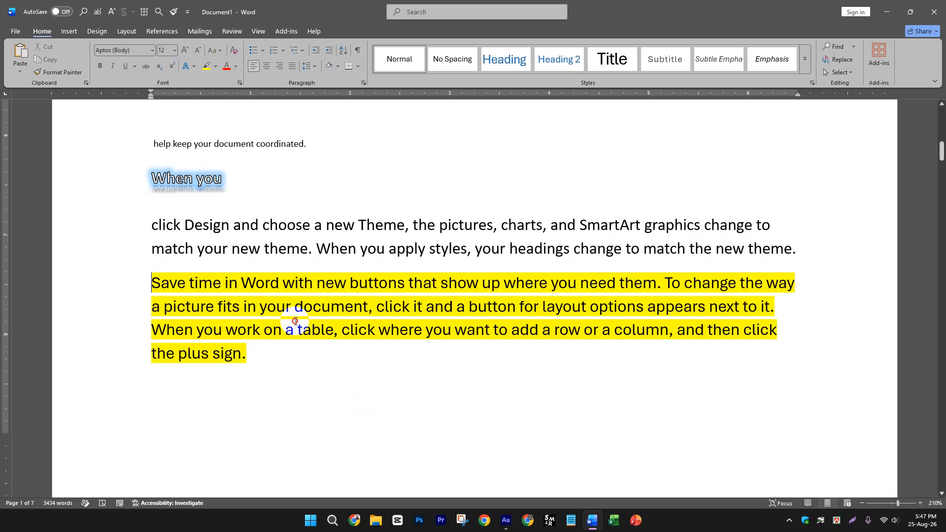
Set the font color of the two-line paragraph beginning "click Design and choose" to the standard green.
{"action": "mouse_move", "coordinate": [148, 223]}
{"action": "left_mouse_down"}
{"action": "mouse_move", "coordinate": [386, 285]}
{"action": "mouse_move", "coordinate": [912, 288]}
{"action": "mouse_move", "coordinate": [803, 244]}
{"action": "left_mouse_up"}
{"action": "left_click", "coordinate": [236, 66]}
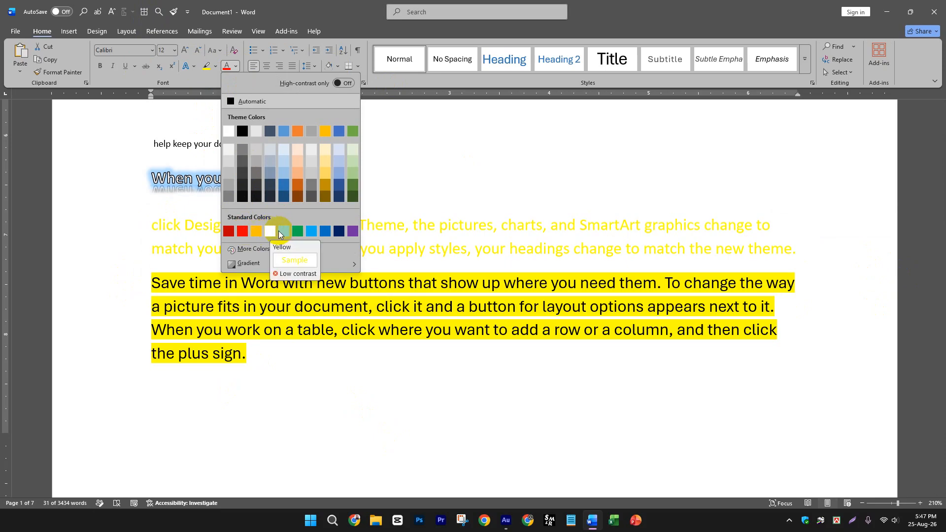
{"action": "left_click", "coordinate": [298, 231]}
{"action": "left_click", "coordinate": [450, 292]}
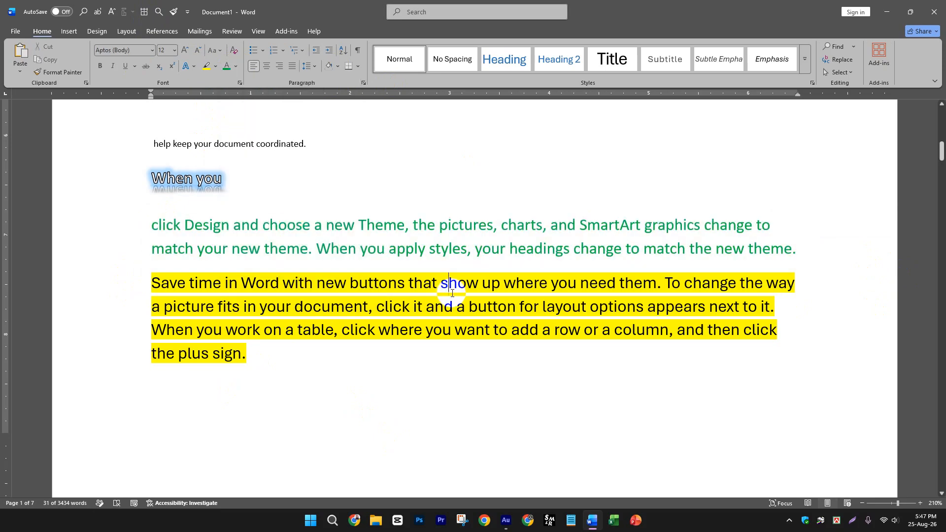
Apply yellow paragraph shading to the "Reading is easier, too" paragraph on page 2 and deselect it.
{"action": "scroll", "coordinate": [370, 225], "scroll_direction": "down", "scroll_amount": 3, "text": "ctrl"}
{"action": "scroll", "coordinate": [370, 225], "scroll_direction": "down", "scroll_amount": 6}
{"action": "left_click_drag", "start_coordinate": [523, 314], "coordinate": [178, 238]}
{"action": "left_click", "coordinate": [338, 66]}
{"action": "left_click", "coordinate": [372, 215]}
{"action": "left_click", "coordinate": [480, 360]}
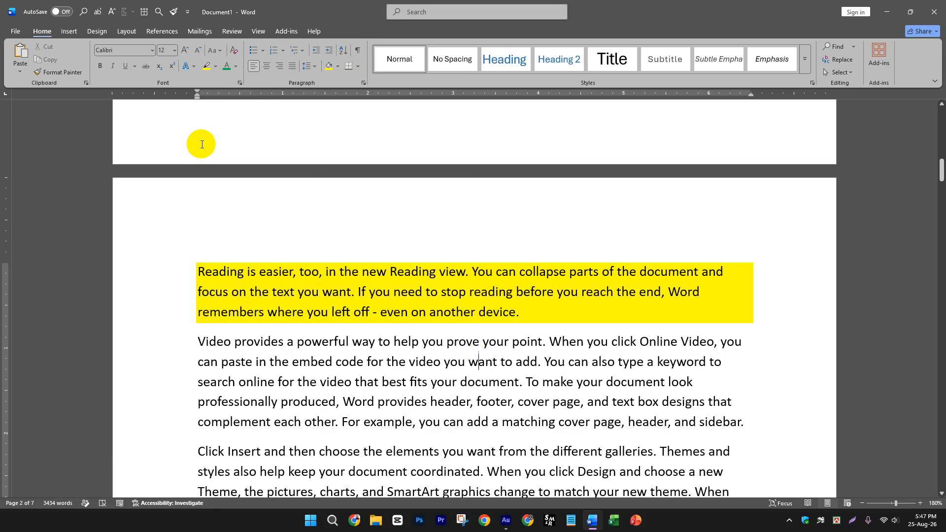
{"action": "scroll", "coordinate": [317, 254], "scroll_direction": "up", "scroll_amount": 3}
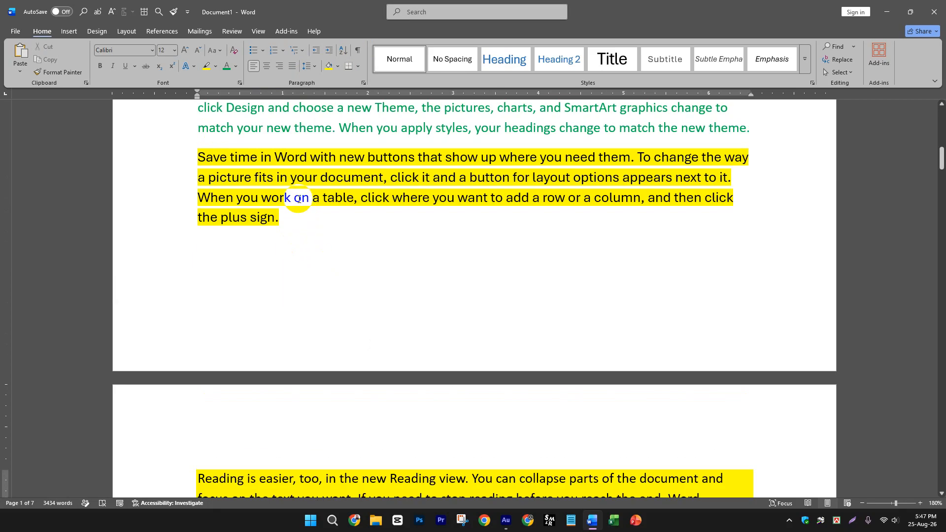
{"action": "scroll", "coordinate": [301, 202], "scroll_direction": "down", "scroll_amount": 5}
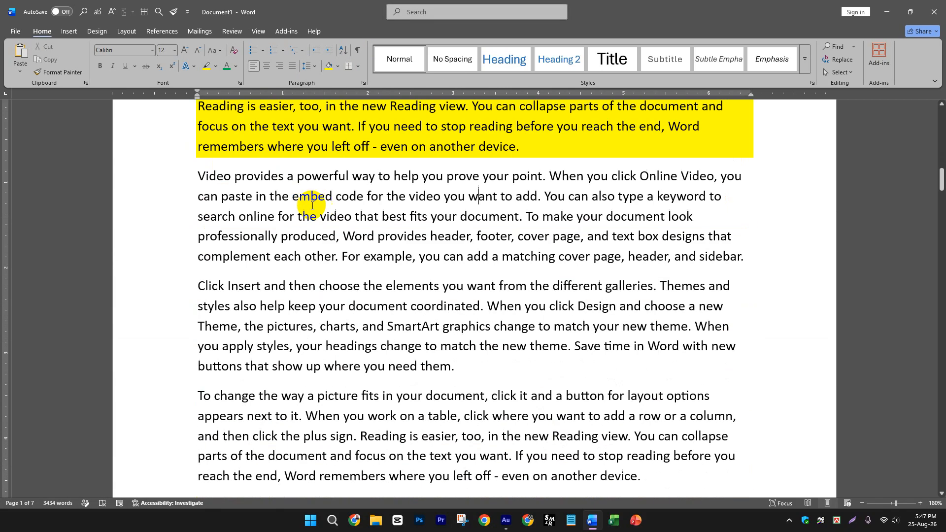
{"action": "scroll", "coordinate": [308, 200], "scroll_direction": "up", "scroll_amount": 7}
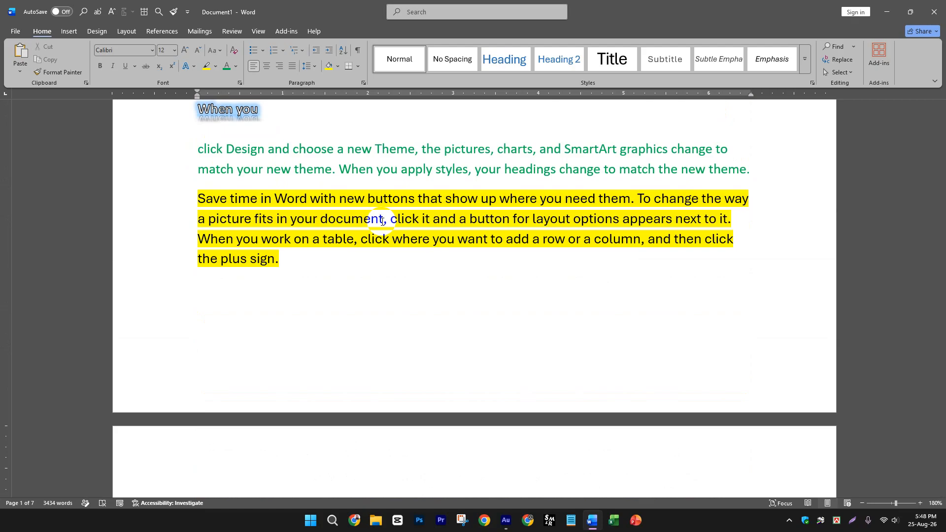
{"action": "scroll", "coordinate": [200, 317], "scroll_direction": "down", "scroll_amount": 5}
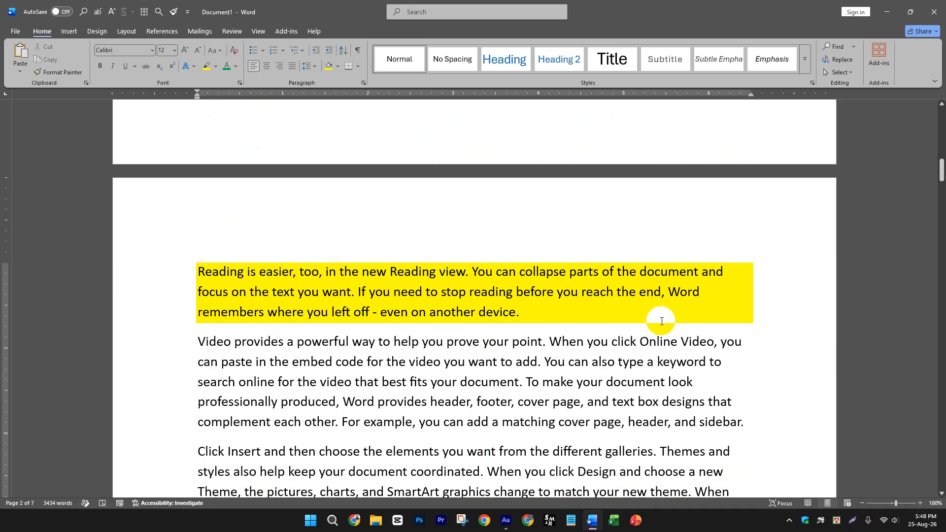
{"action": "scroll", "coordinate": [274, 292], "scroll_direction": "down", "scroll_amount": 2}
{"action": "scroll", "coordinate": [274, 292], "scroll_direction": "down", "scroll_amount": 1}
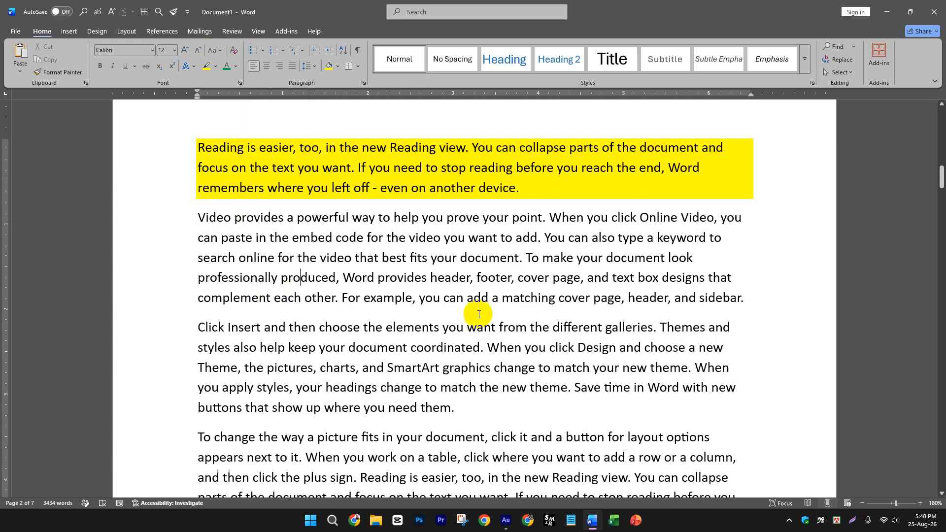
In the "Video provides" paragraph below the yellow block, lowercase the W of "When" and remove the "o" from "professionally".
{"action": "left_click_drag", "start_coordinate": [756, 296], "coordinate": [212, 224]}
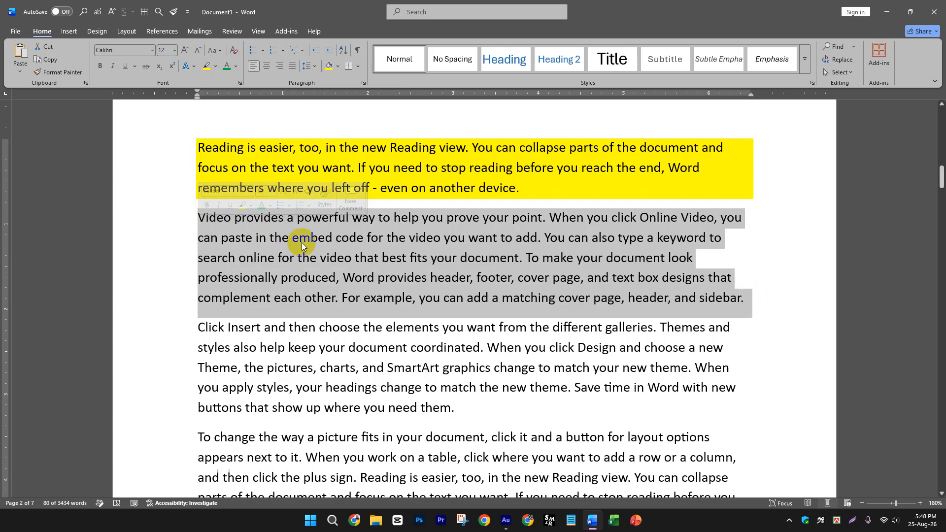
{"action": "left_click", "coordinate": [445, 258]}
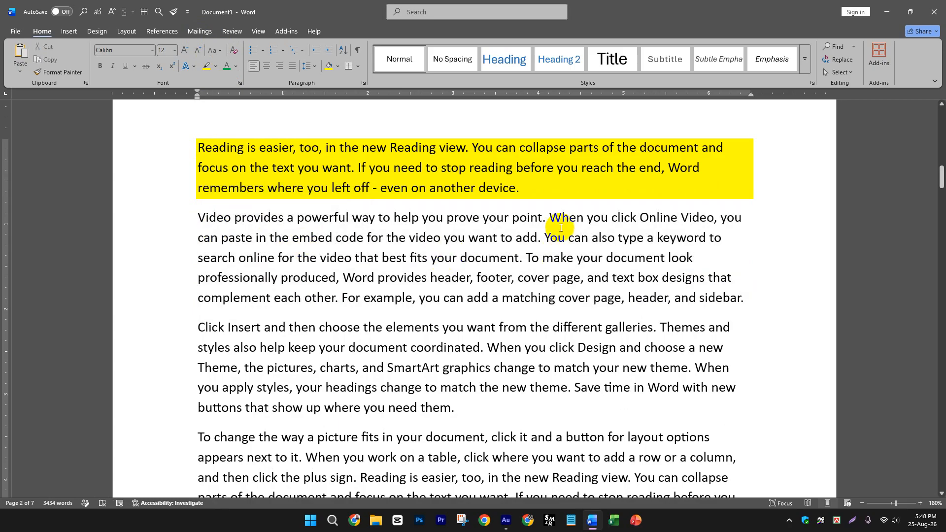
{"action": "left_click_drag", "start_coordinate": [561, 217], "coordinate": [549, 217]}
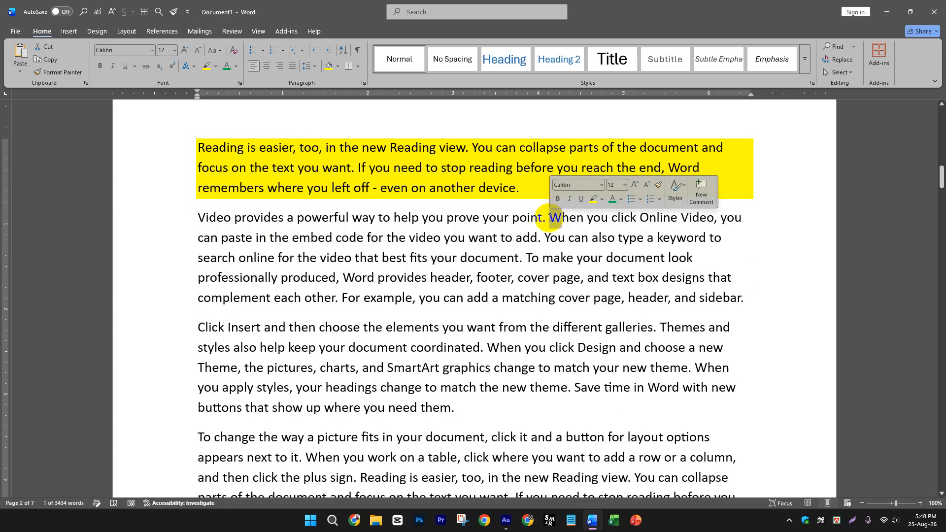
{"action": "type", "text": "w"}
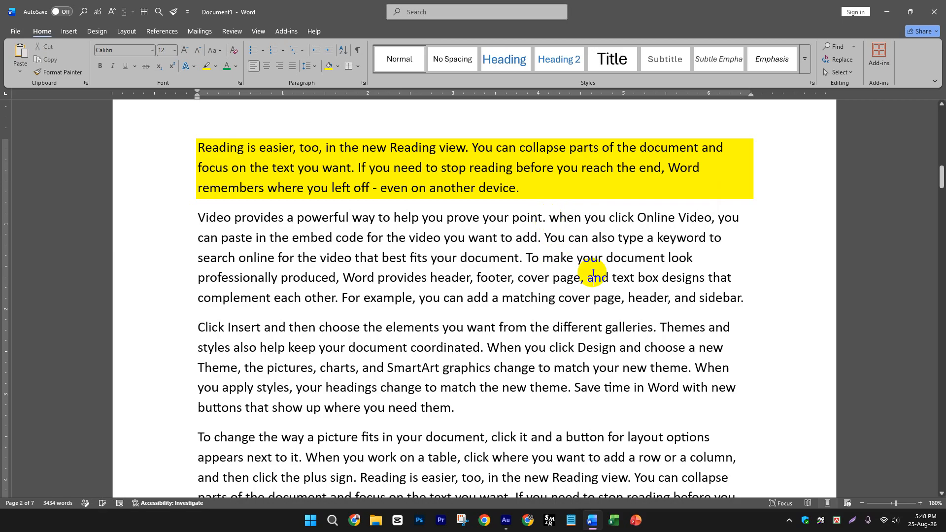
{"action": "left_click", "coordinate": [592, 290]}
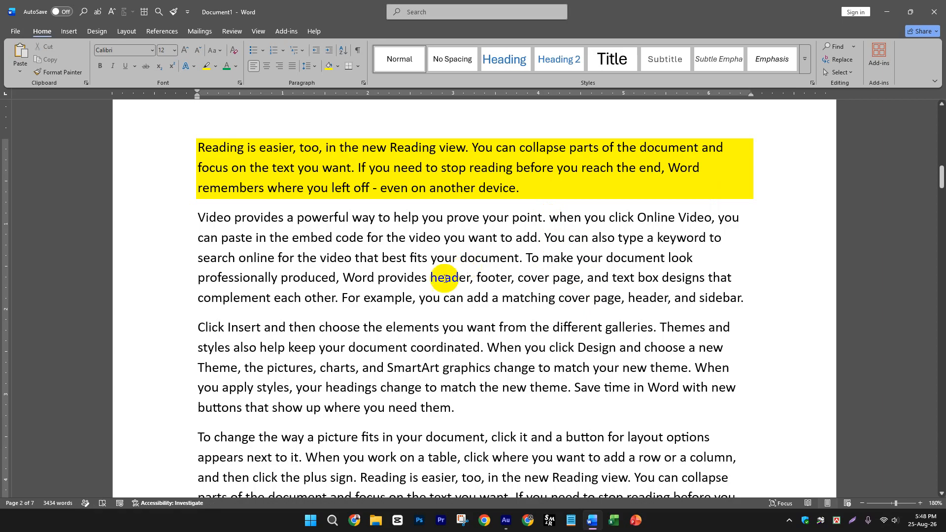
{"action": "left_click", "coordinate": [251, 279]}
{"action": "key", "text": "BackSpace"}
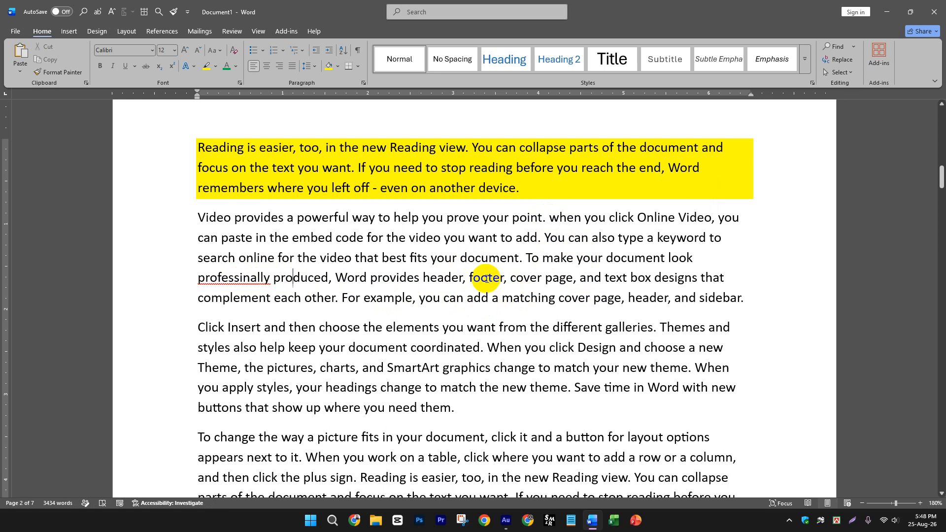
Change the "Video provides" paragraph below the yellow block to Sentence case, then deselect it.
{"action": "left_click_drag", "start_coordinate": [198, 216], "coordinate": [711, 290]}
{"action": "left_click", "coordinate": [223, 52]}
{"action": "left_click", "coordinate": [235, 64]}
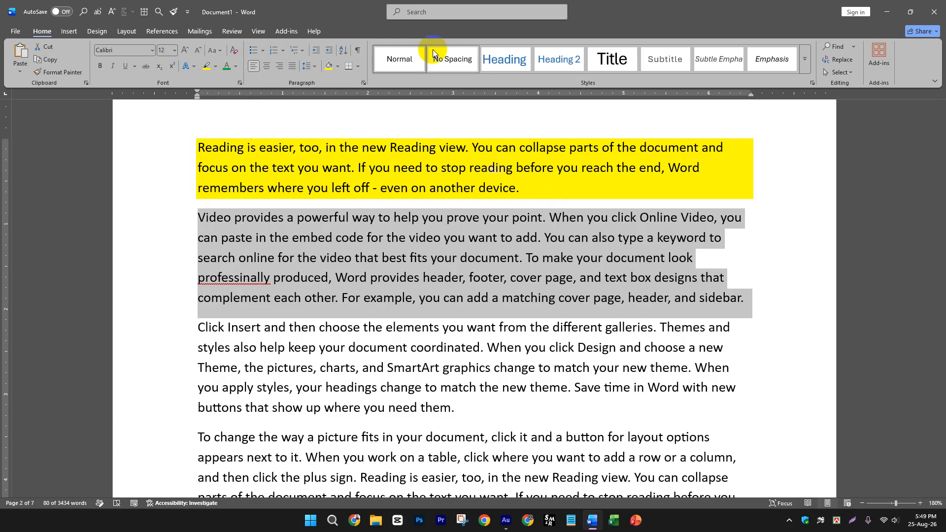
{"action": "left_click", "coordinate": [303, 288]}
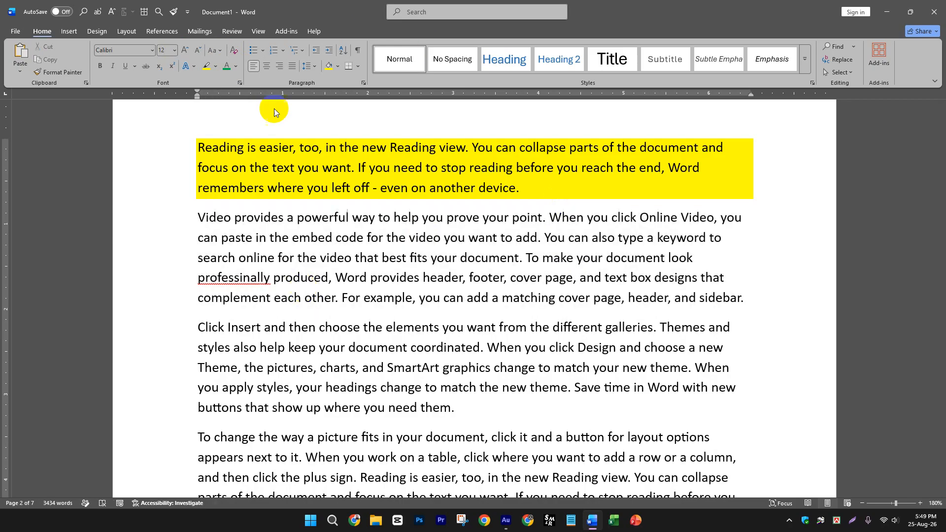
Correct the misspelled word "professinally" to "professionally" in the "Video provides" paragraph.
{"action": "left_click", "coordinate": [261, 31]}
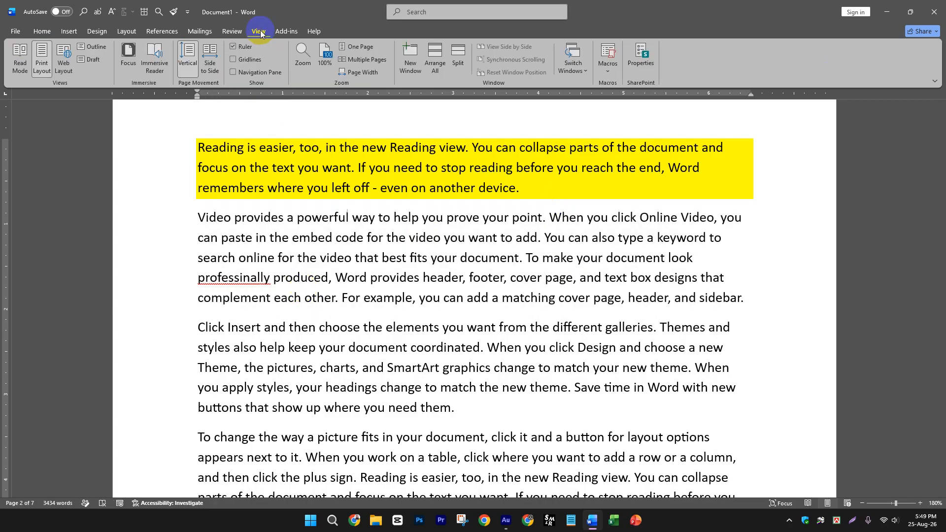
{"action": "left_click", "coordinate": [241, 32]}
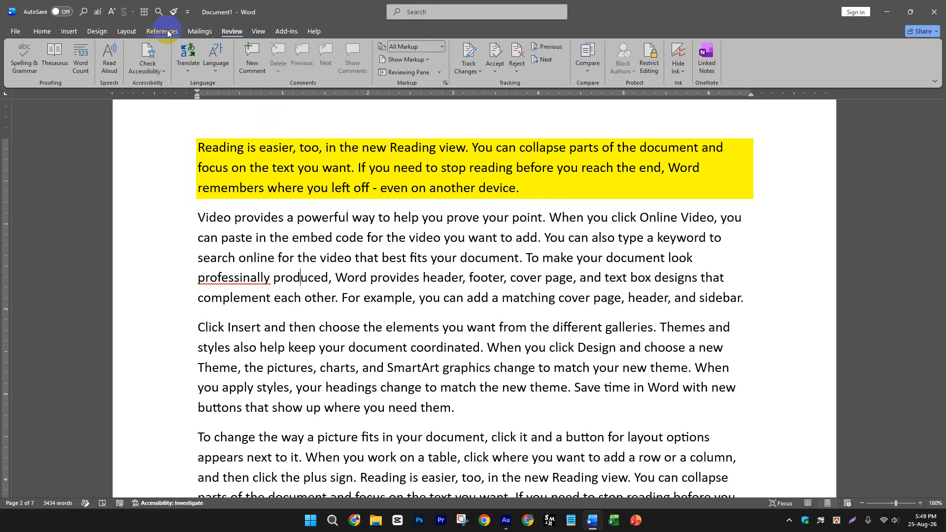
{"action": "left_click", "coordinate": [256, 32]}
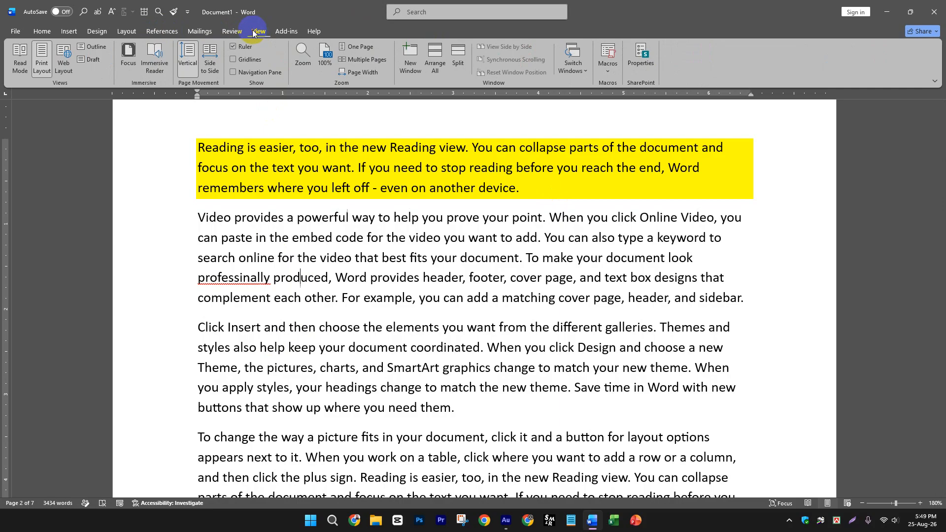
{"action": "left_click", "coordinate": [148, 32]}
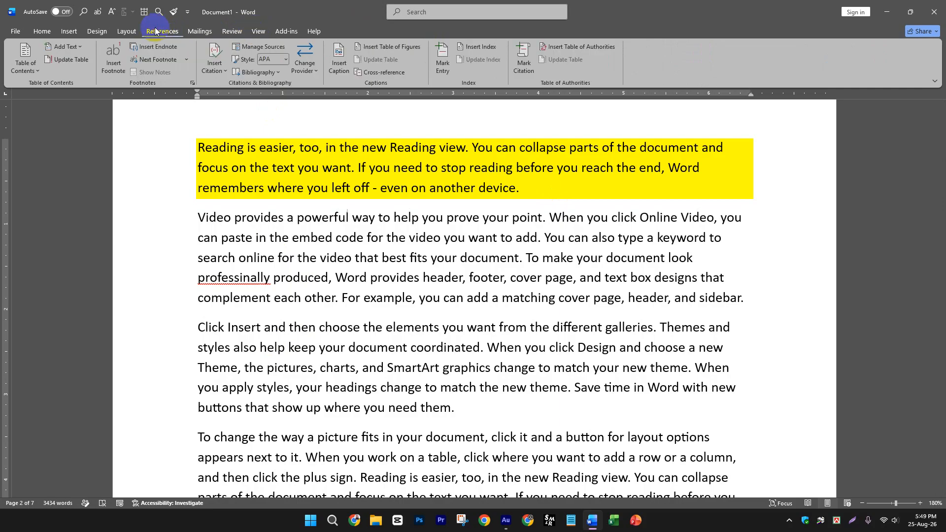
{"action": "left_click", "coordinate": [232, 32]}
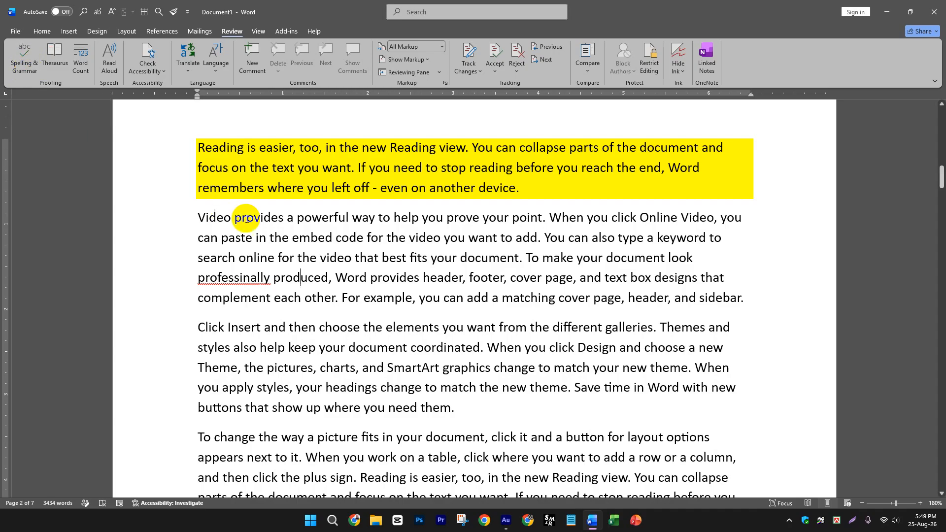
{"action": "left_click", "coordinate": [387, 323]}
{"action": "left_click", "coordinate": [232, 293]}
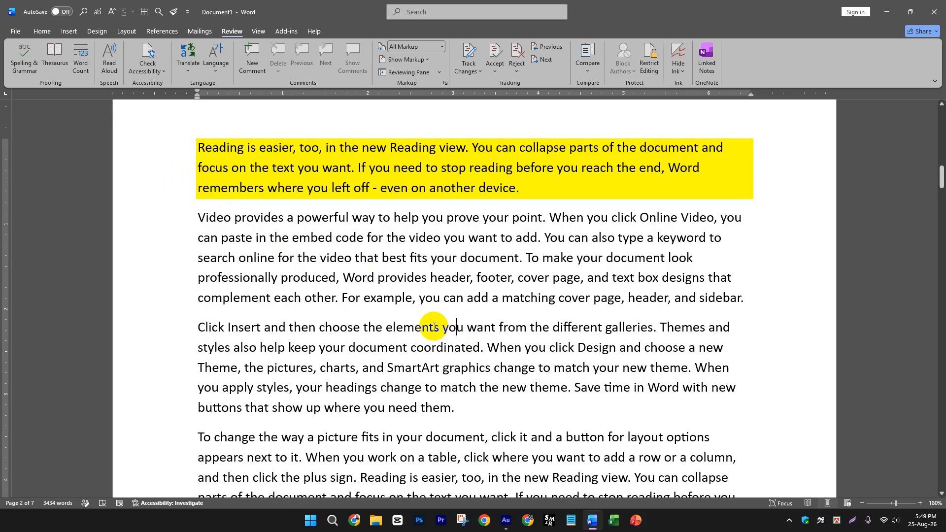
Clear the formatting of the word "you" in the first line of the "Click Insert" paragraph.
{"action": "left_click", "coordinate": [44, 32]}
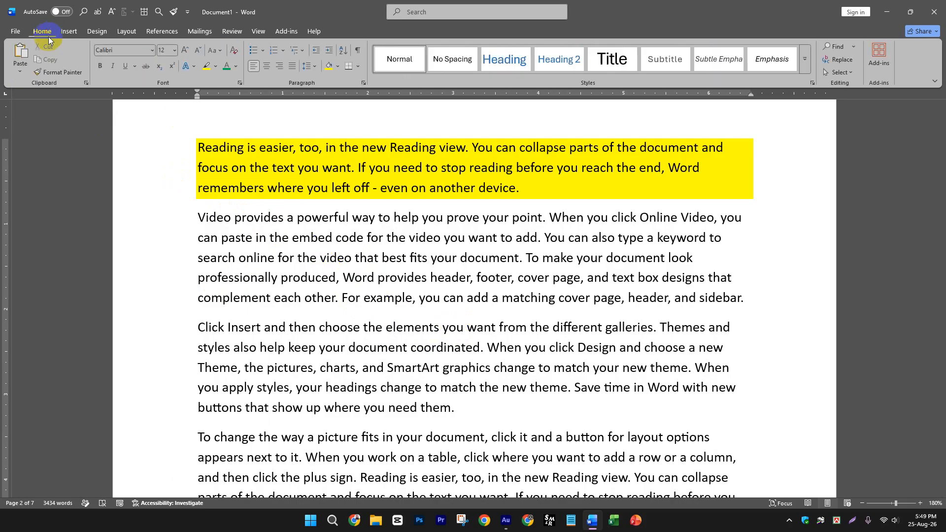
{"action": "left_click", "coordinate": [235, 52]}
{"action": "left_click", "coordinate": [215, 50]}
{"action": "left_click", "coordinate": [368, 287]}
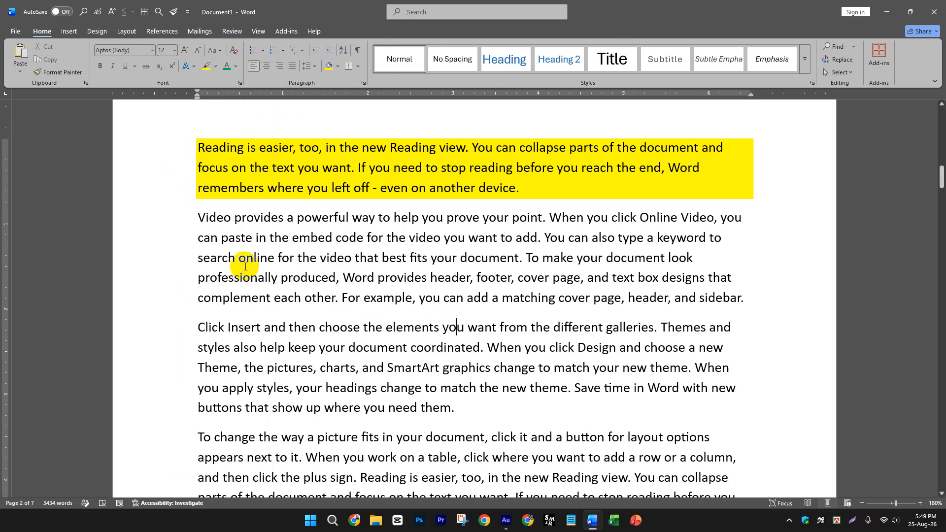
Convert the whole "Video provides" paragraph below the yellow block to lowercase.
{"action": "left_click_drag", "start_coordinate": [197, 217], "coordinate": [753, 300]}
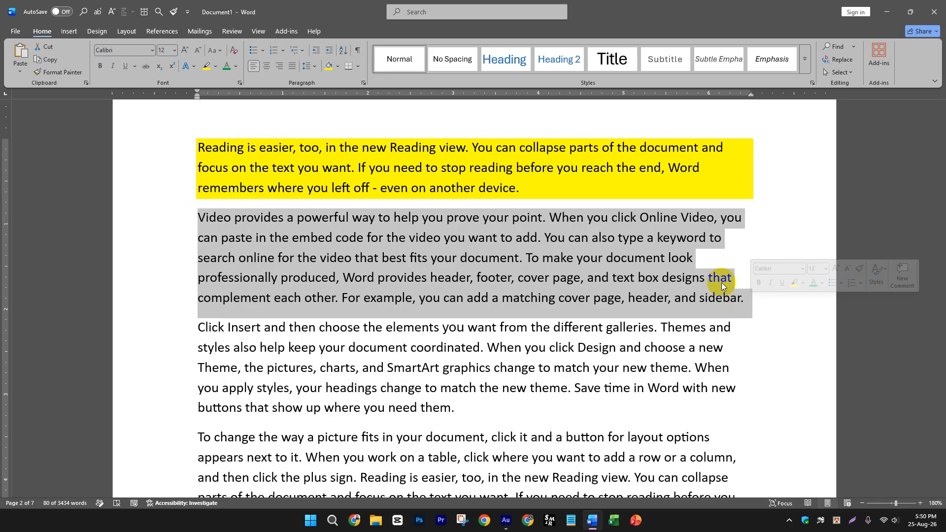
{"action": "left_click", "coordinate": [222, 49]}
{"action": "left_click", "coordinate": [234, 78]}
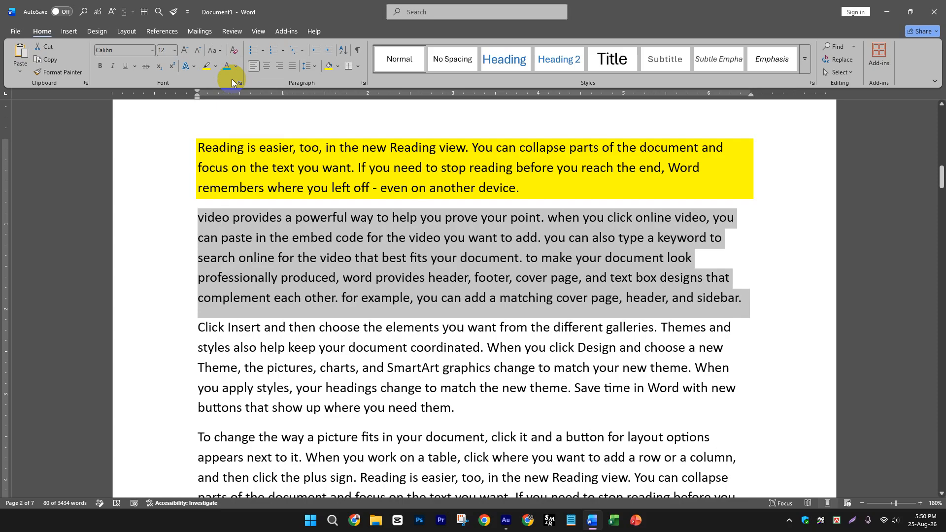
{"action": "left_click", "coordinate": [538, 241]}
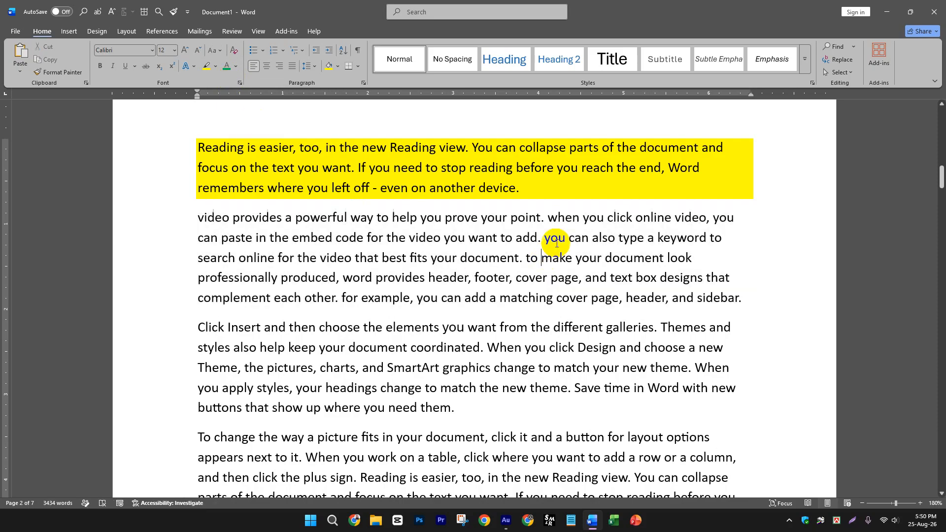
{"action": "left_click_drag", "start_coordinate": [558, 218], "coordinate": [548, 218]}
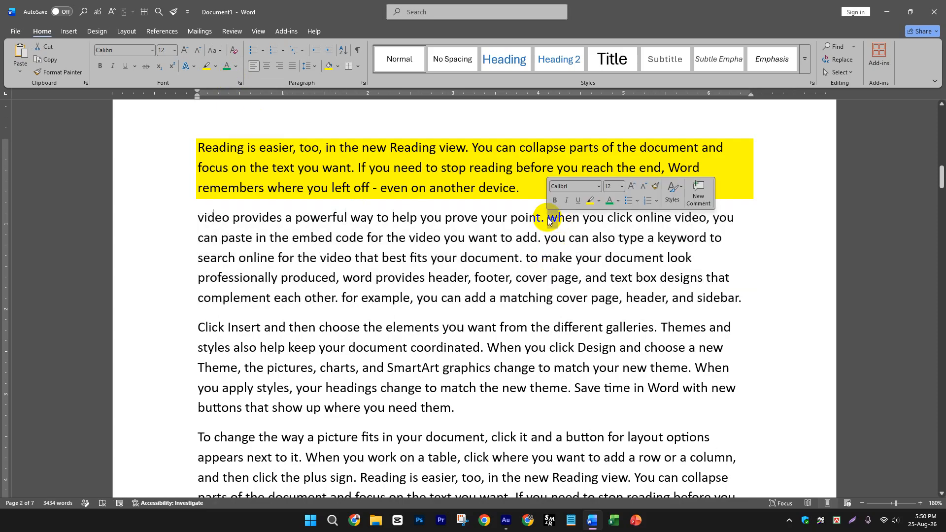
Convert the all-lowercase "video provides" paragraph to Sentence case and deselect it.
{"action": "left_click_drag", "start_coordinate": [198, 218], "coordinate": [794, 298]}
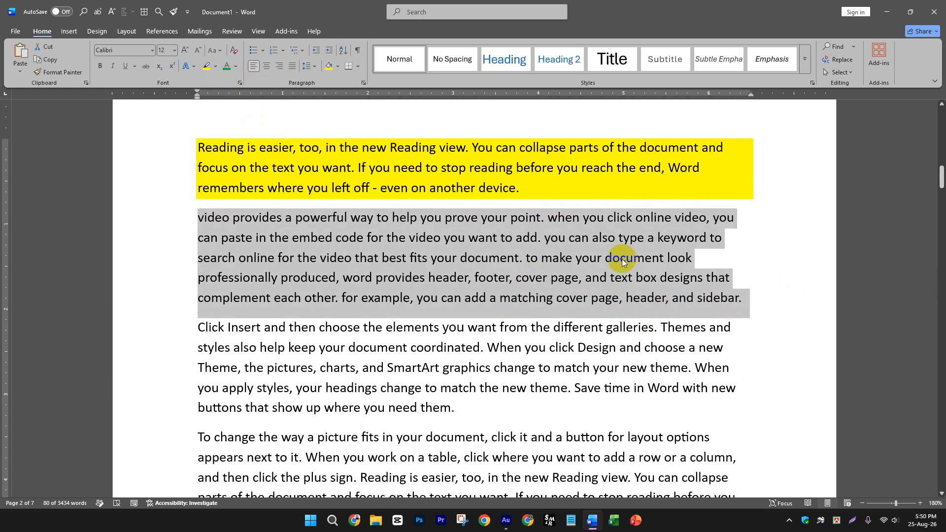
{"action": "left_click", "coordinate": [220, 53]}
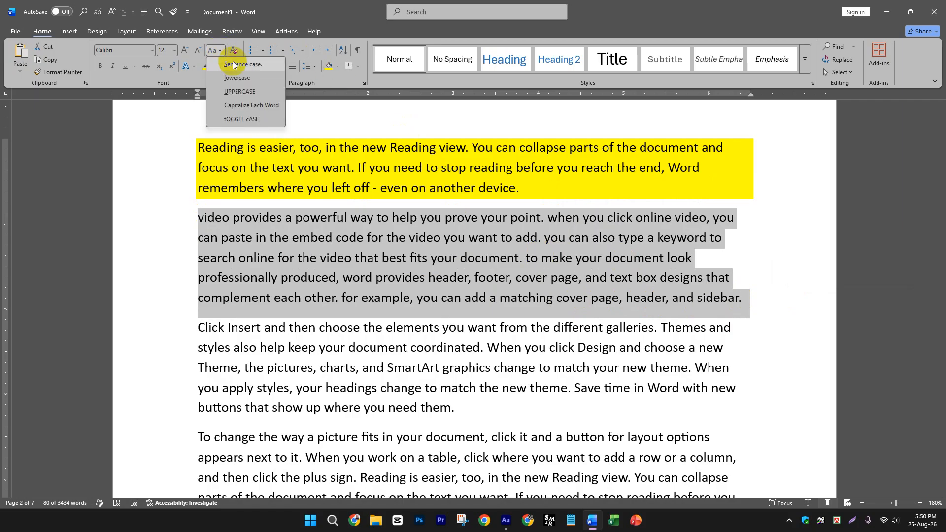
{"action": "left_click", "coordinate": [240, 62]}
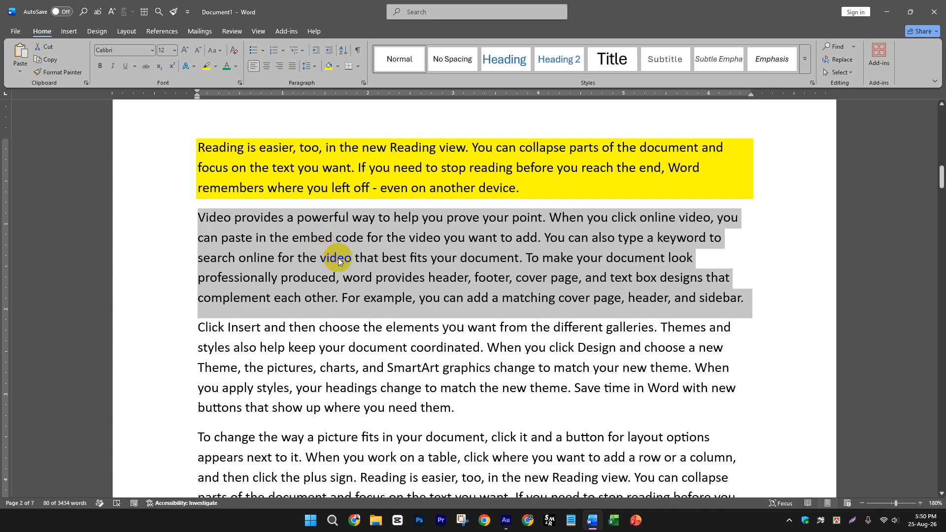
{"action": "left_click", "coordinate": [421, 271]}
Convert the "Click Insert and then choose the elements" paragraph to UPPERCASE and deselect it.
{"action": "scroll", "coordinate": [421, 271], "scroll_direction": "down", "scroll_amount": 2}
{"action": "scroll", "coordinate": [429, 295], "scroll_direction": "up", "scroll_amount": 1}
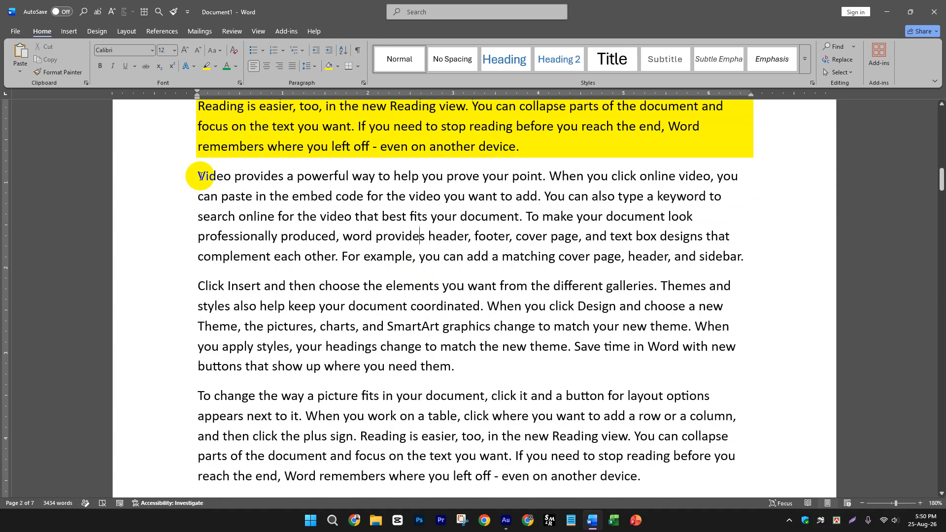
{"action": "left_click_drag", "start_coordinate": [476, 370], "coordinate": [208, 285]}
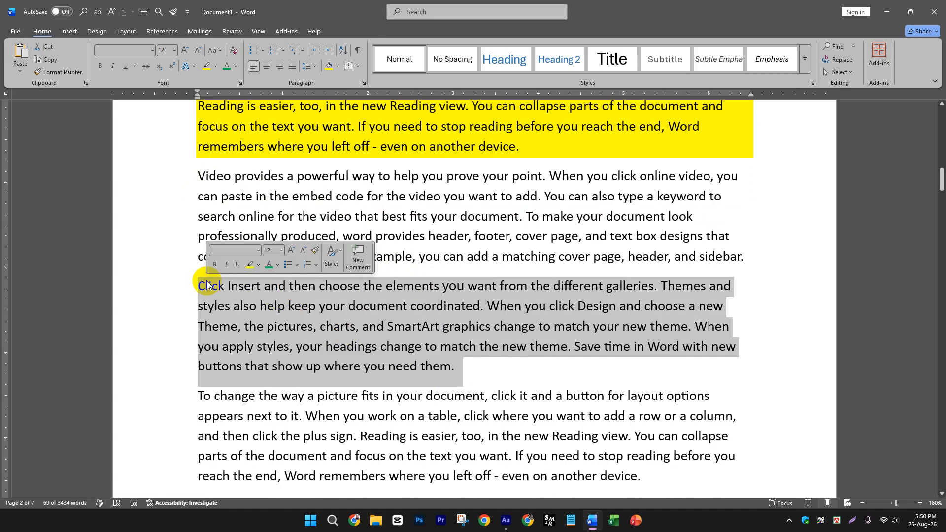
{"action": "left_click", "coordinate": [217, 50]}
{"action": "left_click", "coordinate": [242, 92]}
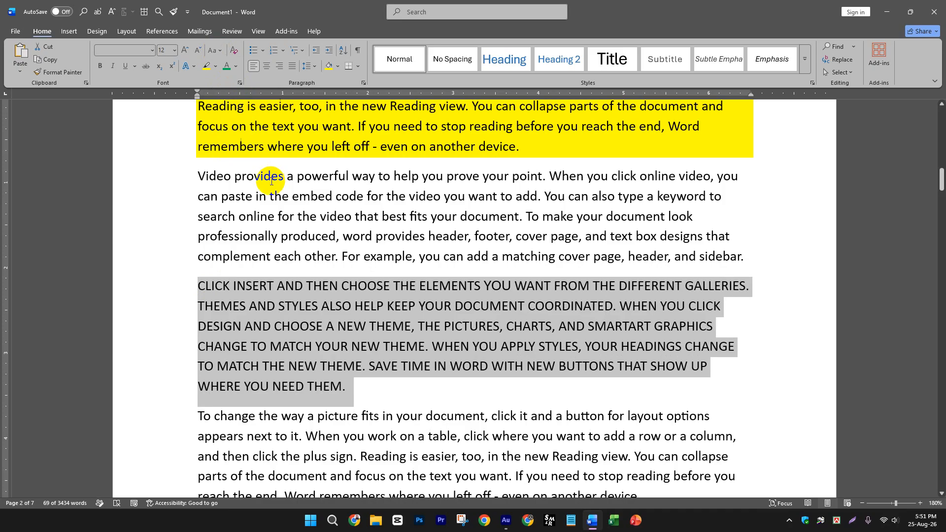
{"action": "scroll", "coordinate": [359, 375], "scroll_direction": "down", "scroll_amount": 1}
{"action": "left_click", "coordinate": [362, 359]}
Apply Capitalize Each Word to the "To change the way a picture fits" paragraph below the uppercase one.
{"action": "scroll", "coordinate": [347, 362], "scroll_direction": "down", "scroll_amount": 2}
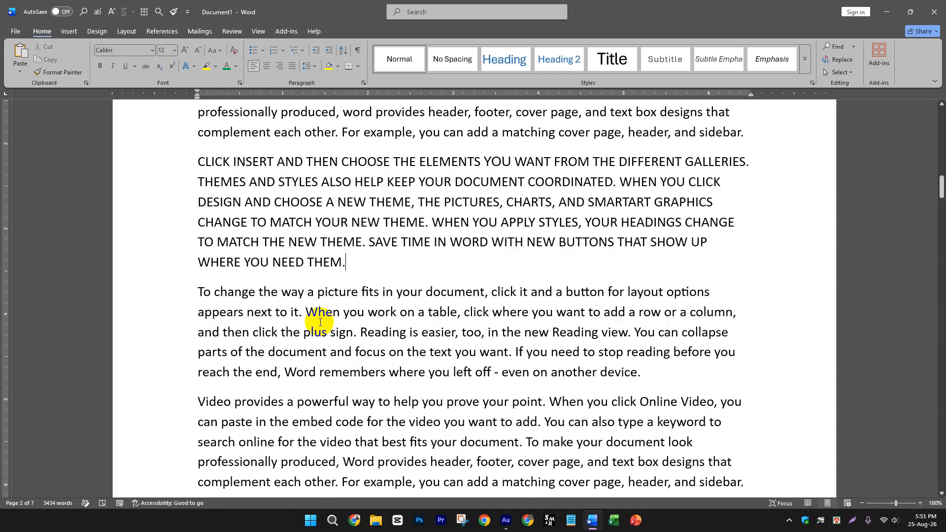
{"action": "left_click", "coordinate": [199, 287]}
{"action": "left_click_drag", "start_coordinate": [199, 287], "coordinate": [643, 370]}
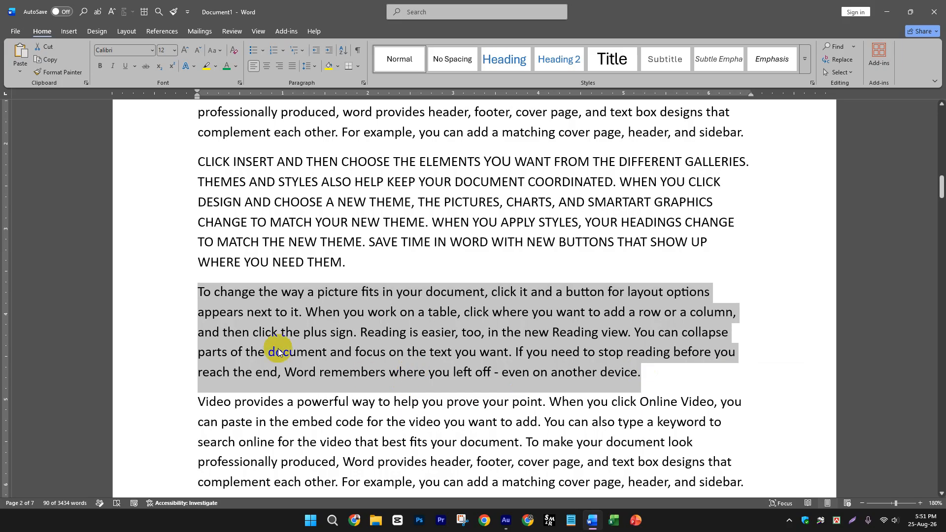
{"action": "left_click", "coordinate": [219, 51]}
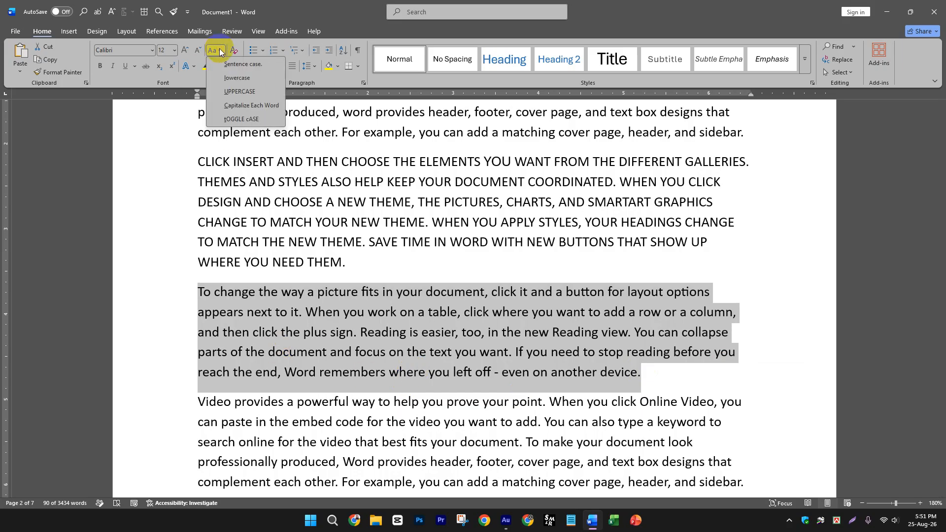
{"action": "left_click", "coordinate": [248, 108]}
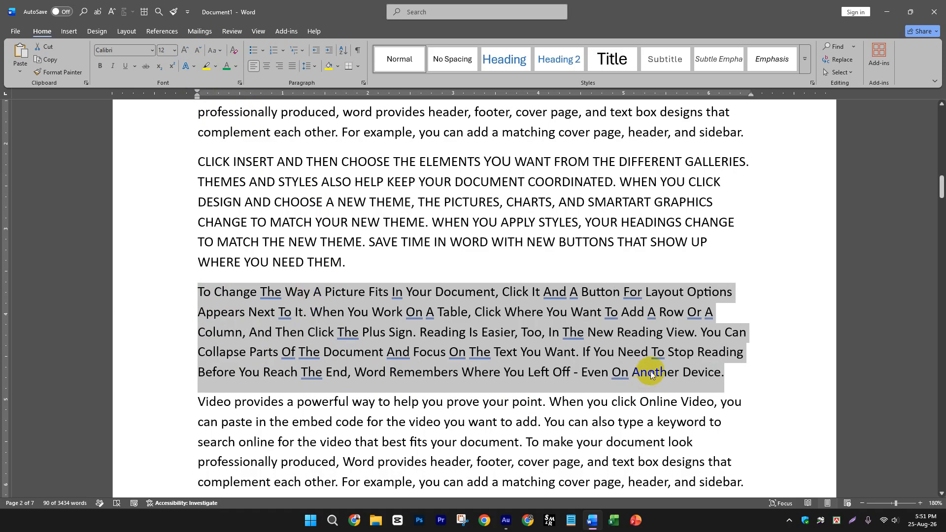
Apply tOGGLE cASE to the "Video provides" paragraph below the capitalized one and deselect it.
{"action": "scroll", "coordinate": [623, 352], "scroll_direction": "down", "scroll_amount": 3}
{"action": "left_click", "coordinate": [629, 345]}
{"action": "left_click_drag", "start_coordinate": [756, 350], "coordinate": [188, 256]}
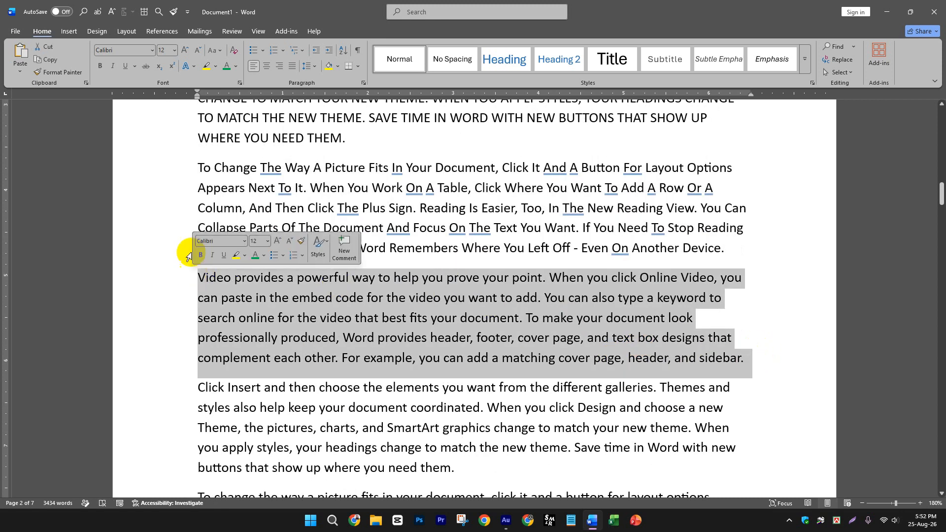
{"action": "left_click", "coordinate": [220, 53]}
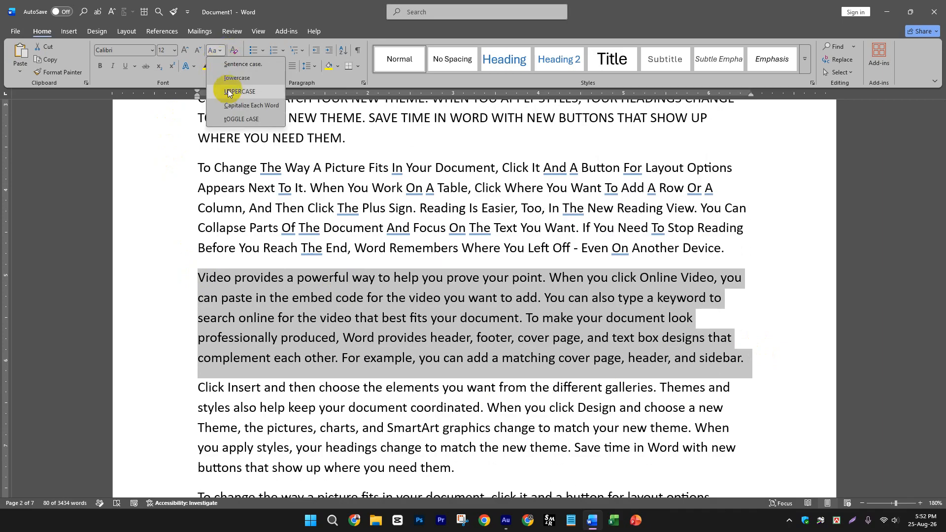
{"action": "left_click", "coordinate": [244, 119]}
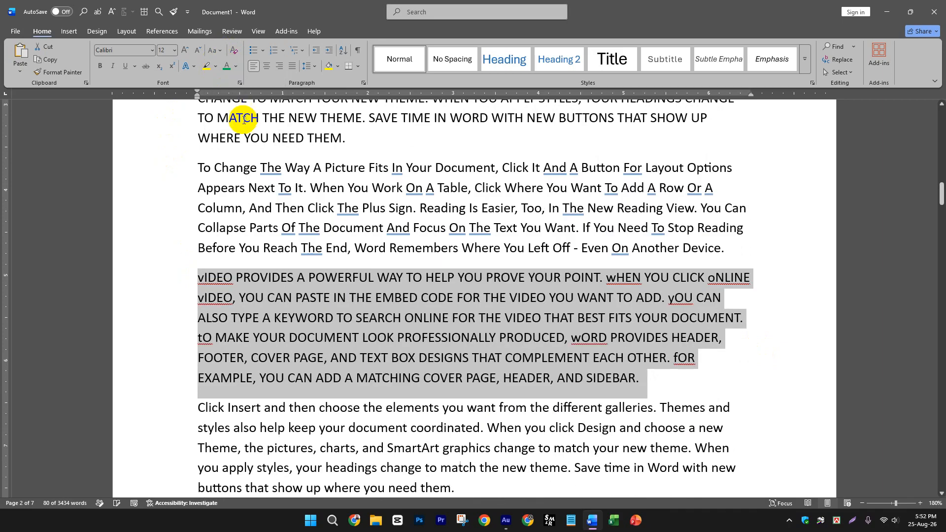
{"action": "left_click", "coordinate": [270, 350]}
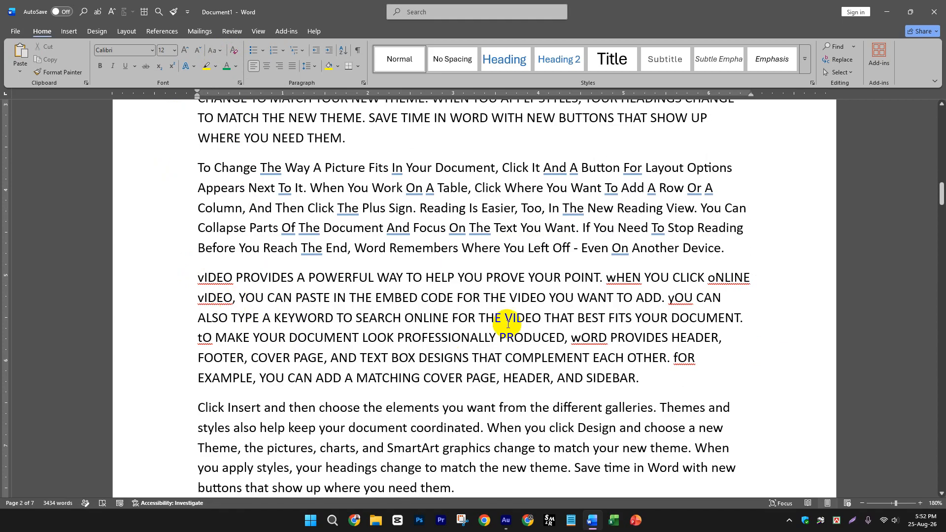
Reselect the toggled "vIDEO PROVIDES" paragraph and change it to Sentence case.
{"action": "left_click", "coordinate": [599, 279]}
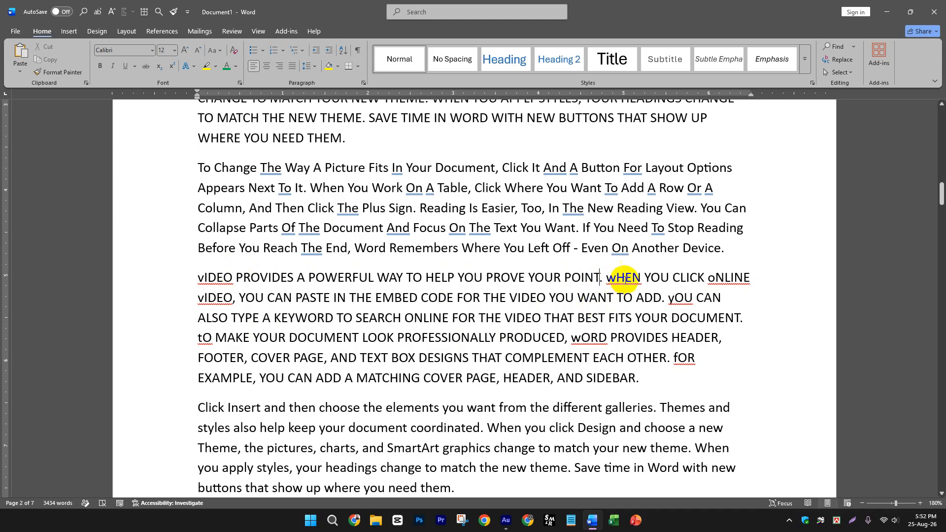
{"action": "left_click_drag", "start_coordinate": [616, 278], "coordinate": [611, 280]}
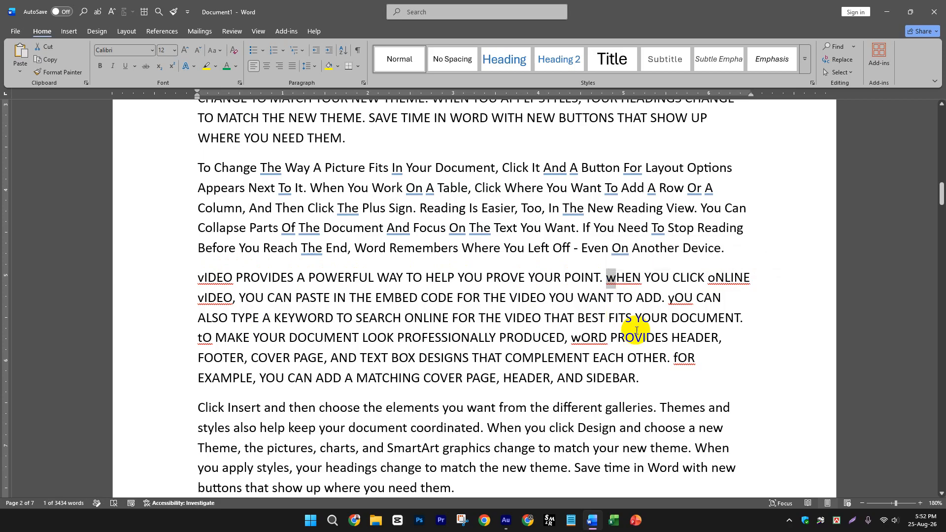
{"action": "left_click_drag", "start_coordinate": [653, 378], "coordinate": [148, 274]}
{"action": "left_click", "coordinate": [218, 51]}
{"action": "left_click", "coordinate": [234, 65]}
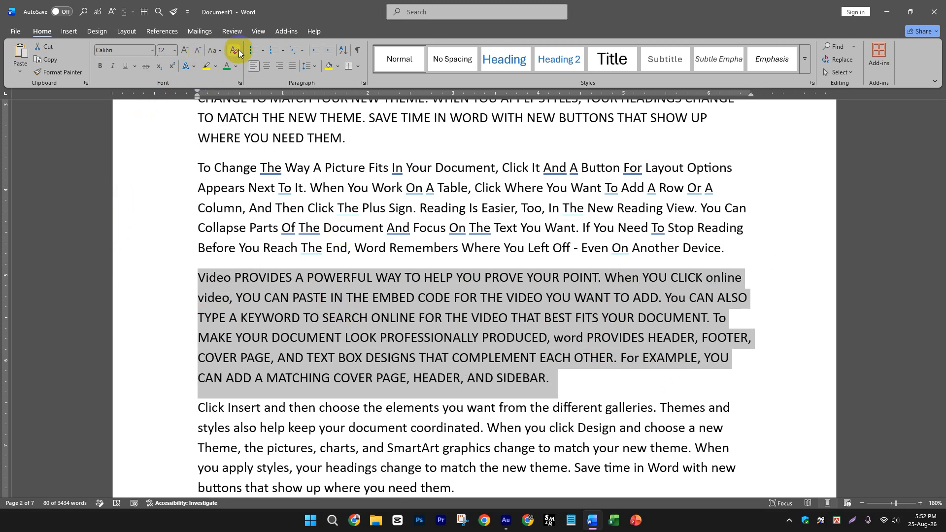
Apply tOGGLE cASE twice in a row to the selected "Video PROVIDES" paragraph.
{"action": "left_click", "coordinate": [217, 50]}
{"action": "left_click", "coordinate": [240, 118]}
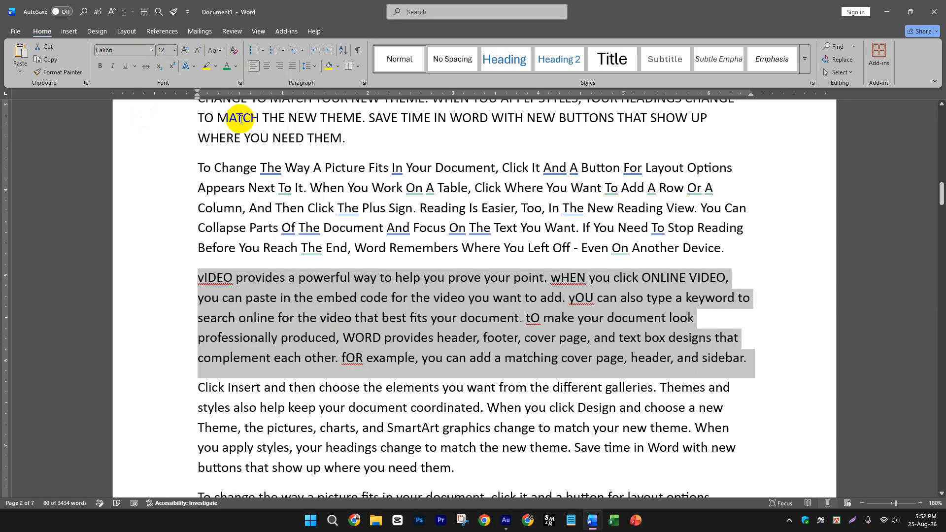
{"action": "left_click", "coordinate": [214, 50]}
{"action": "left_click", "coordinate": [240, 120]}
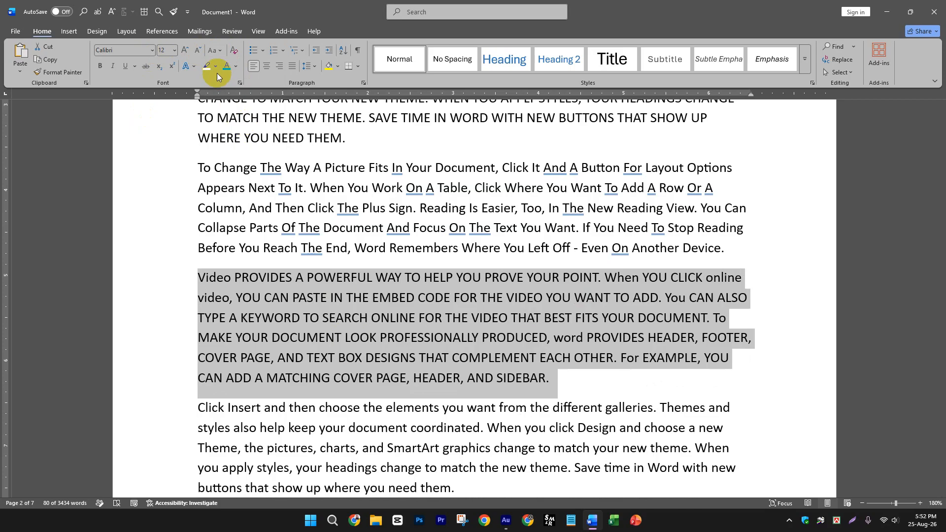
Change the case of the selected paragraph to UPPERCASE and then to Sentence case.
{"action": "left_click", "coordinate": [220, 52]}
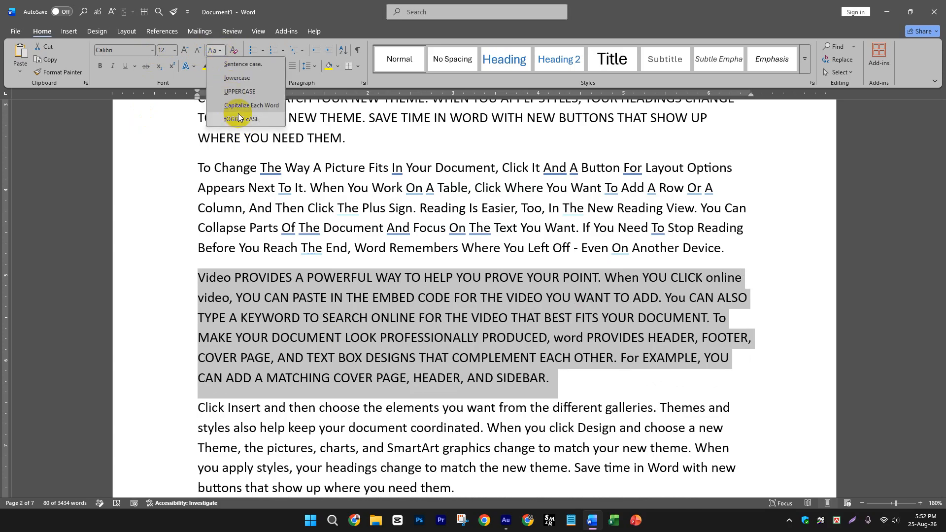
{"action": "left_click", "coordinate": [240, 92]}
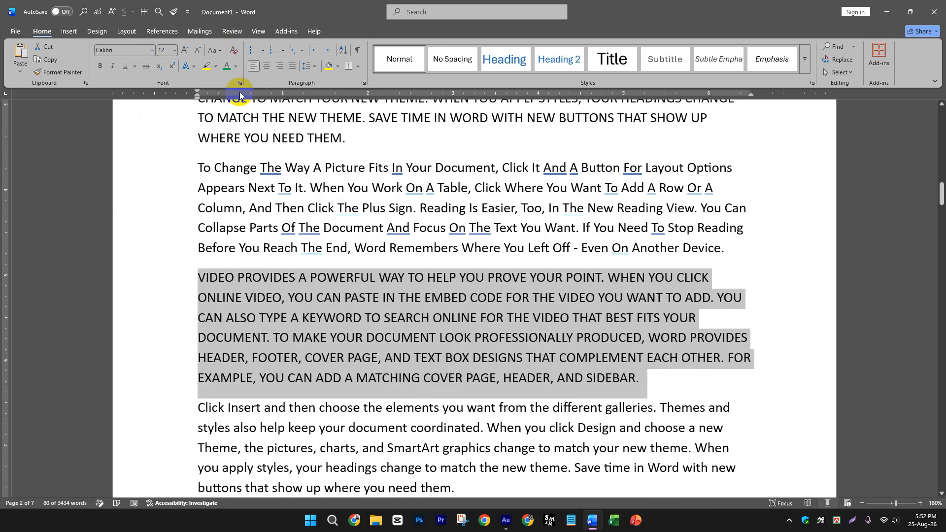
{"action": "left_click", "coordinate": [217, 51]}
{"action": "left_click", "coordinate": [230, 64]}
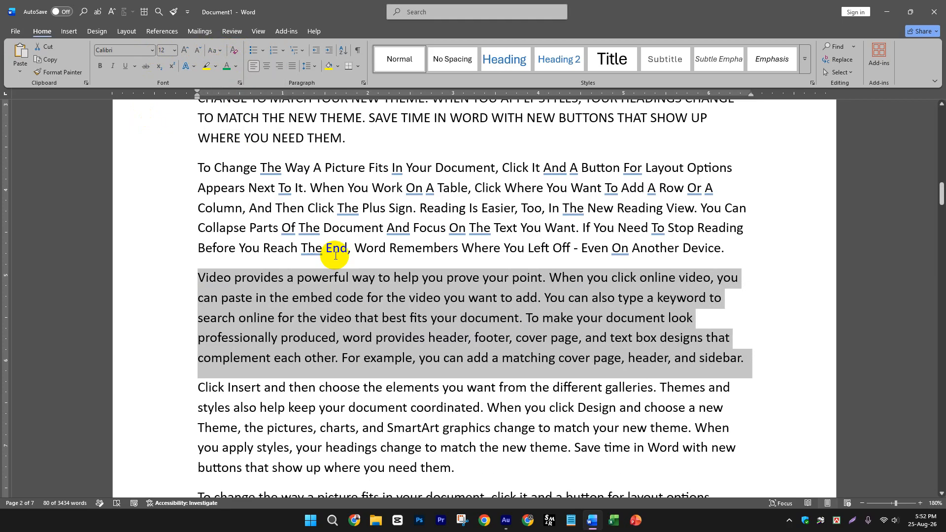
Break the paragraph beginning "Click Insert and then choose" into separate lines after "choose", "want from" and "Themes".
{"action": "scroll", "coordinate": [386, 332], "scroll_direction": "down", "scroll_amount": 2}
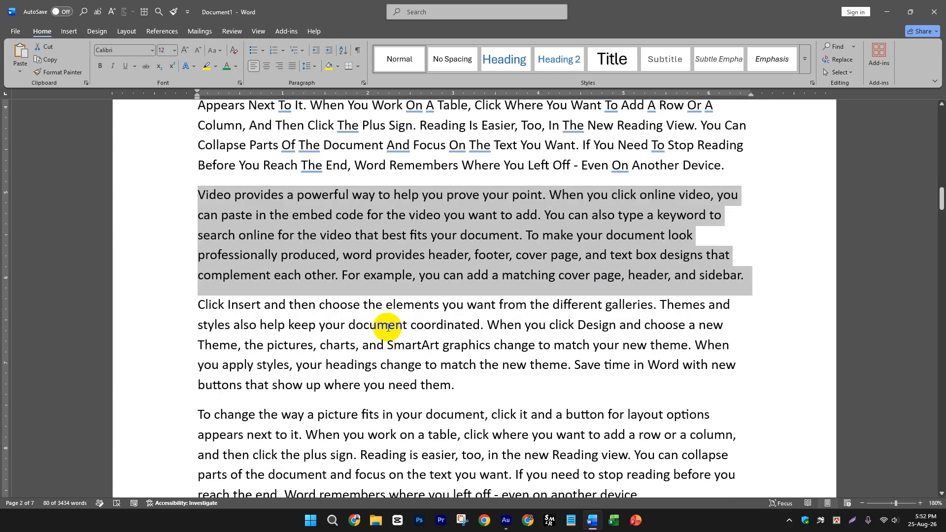
{"action": "scroll", "coordinate": [386, 330], "scroll_direction": "down", "scroll_amount": 2}
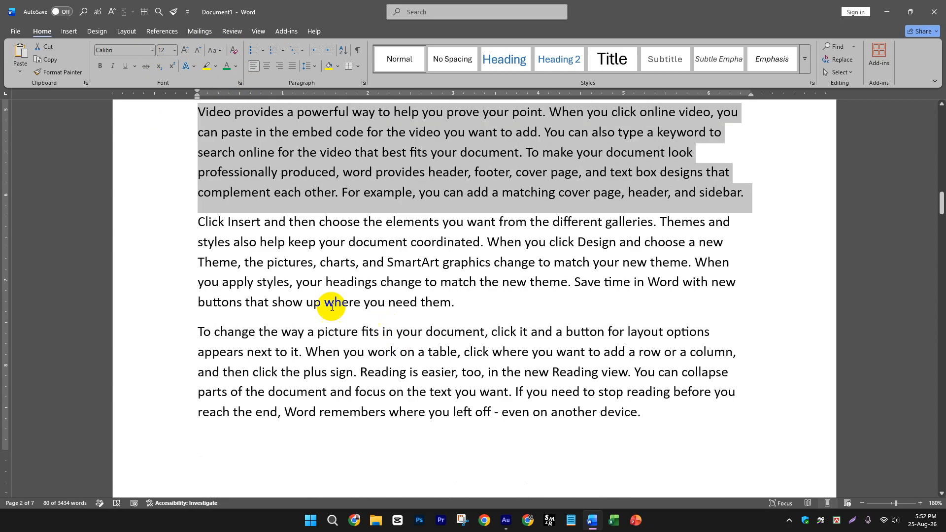
{"action": "left_click", "coordinate": [347, 279]}
{"action": "scroll", "coordinate": [289, 270], "scroll_direction": "up", "scroll_amount": 1}
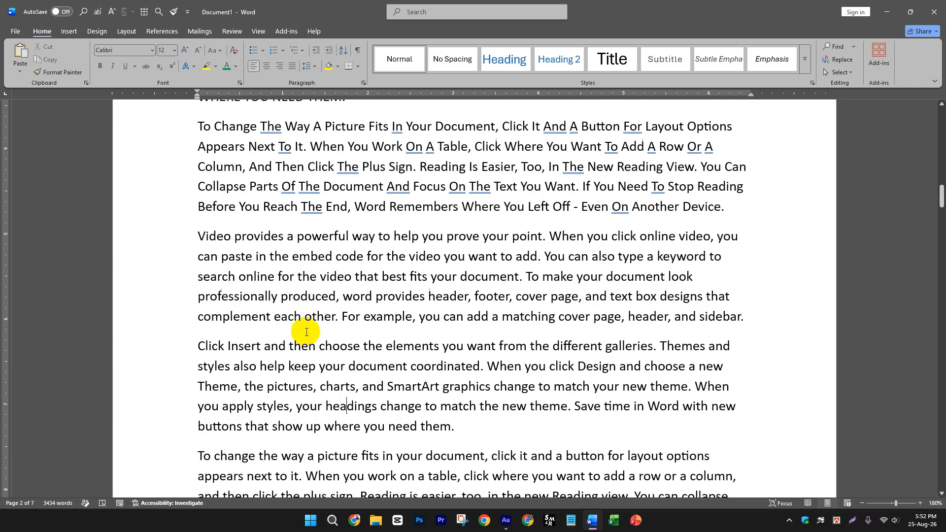
{"action": "key", "text": "Return"}
{"action": "left_click", "coordinate": [366, 375]}
{"action": "key", "text": "Return"}
{"action": "left_click", "coordinate": [377, 405]}
{"action": "key", "text": "Return"}
Break the text after "keep your" and add an empty line below and above the four short lines.
{"action": "scroll", "coordinate": [378, 415], "scroll_direction": "down", "scroll_amount": 1}
{"action": "left_click", "coordinate": [374, 393]}
{"action": "key", "text": "Return"}
{"action": "key", "text": "Return"}
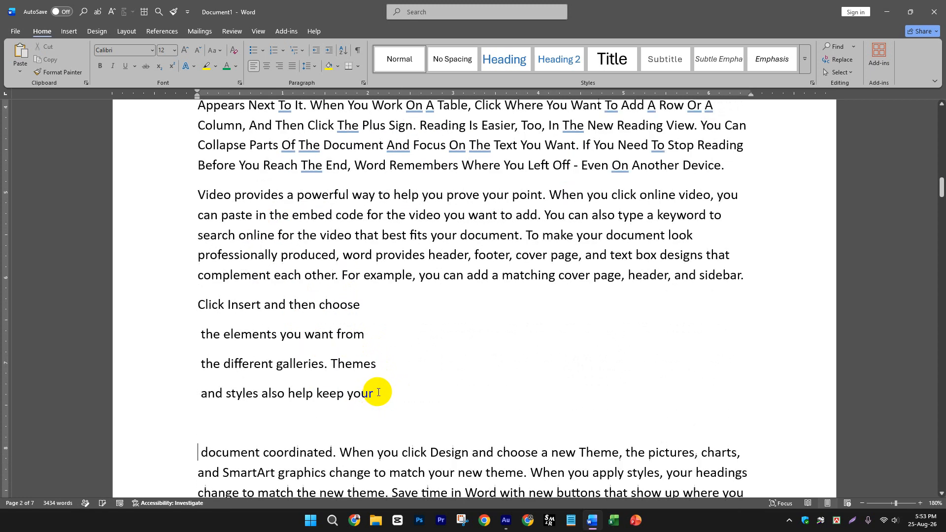
{"action": "left_click", "coordinate": [753, 276]}
{"action": "key", "text": "Return"}
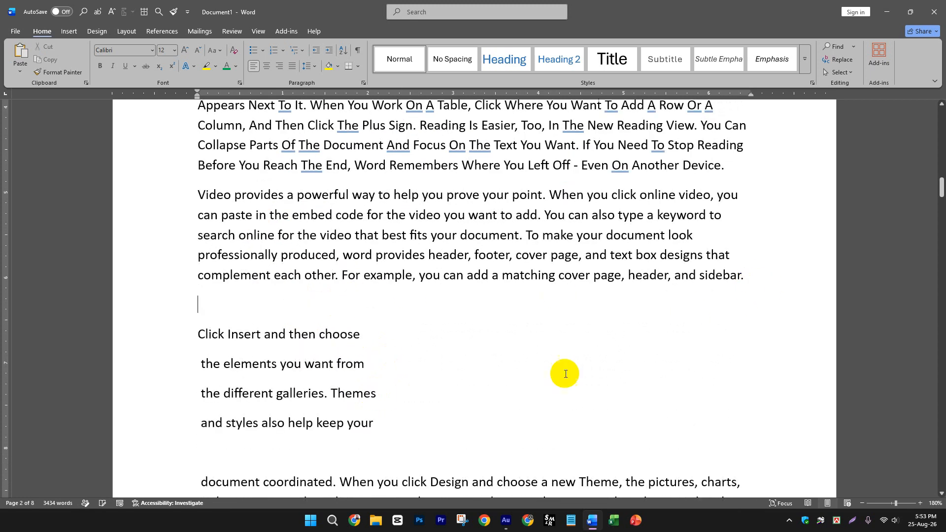
Start defining a new picture bullet for the four short lines, browsing the Downloads folder for an image file.
{"action": "left_click_drag", "start_coordinate": [393, 429], "coordinate": [143, 315]}
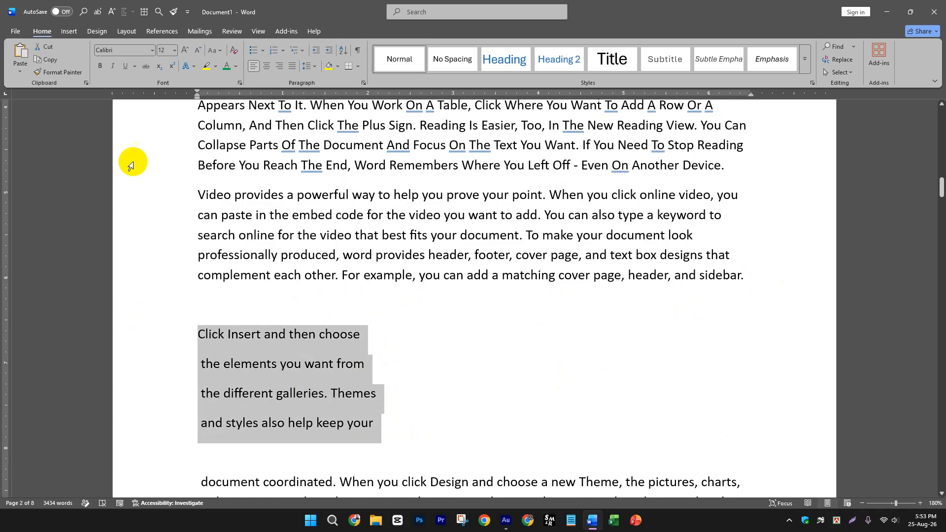
{"action": "left_click", "coordinate": [261, 52]}
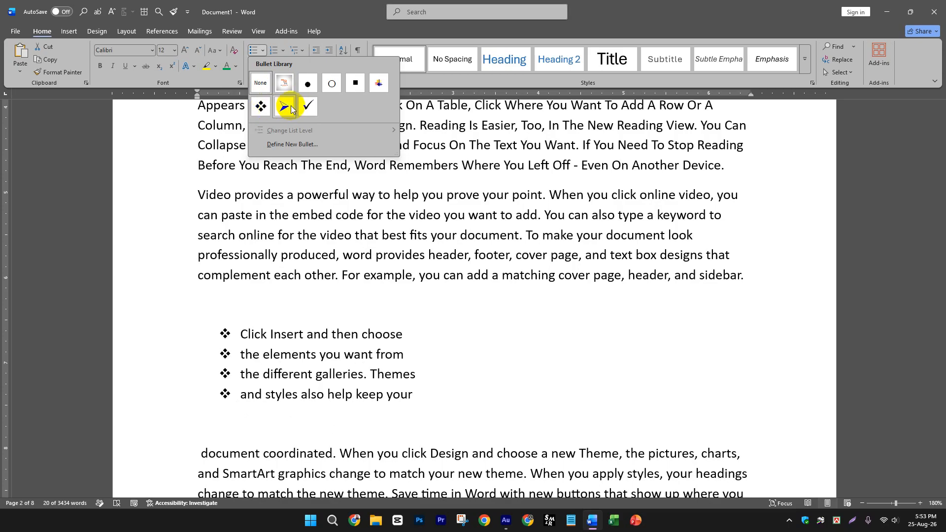
{"action": "left_click", "coordinate": [279, 144]}
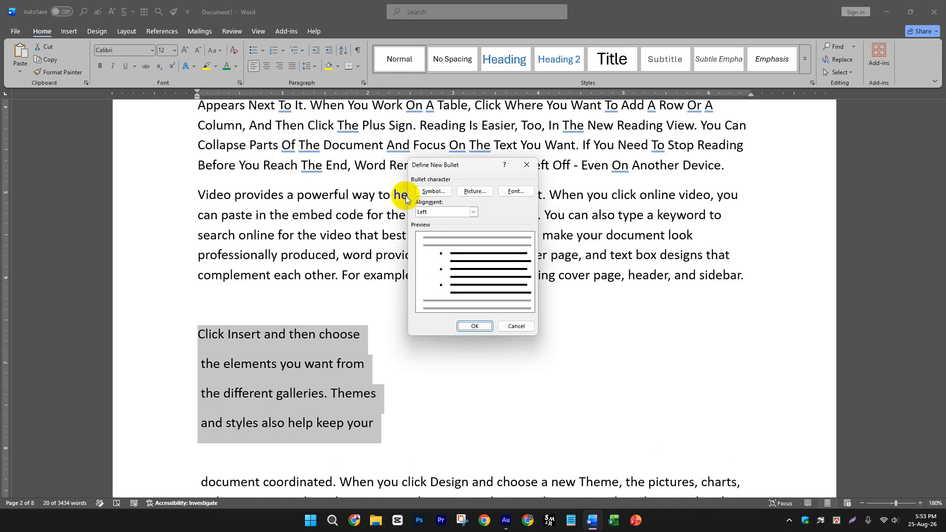
{"action": "left_click", "coordinate": [470, 189]}
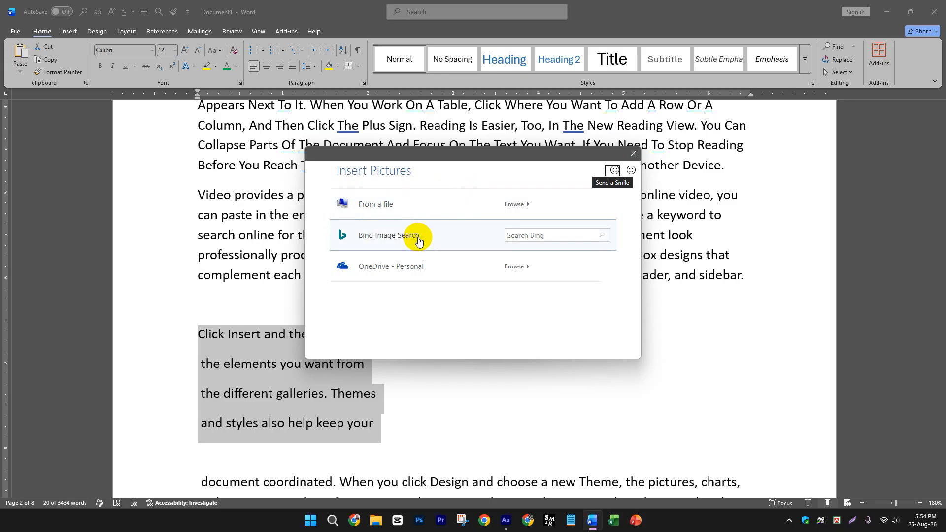
{"action": "left_click", "coordinate": [433, 205]}
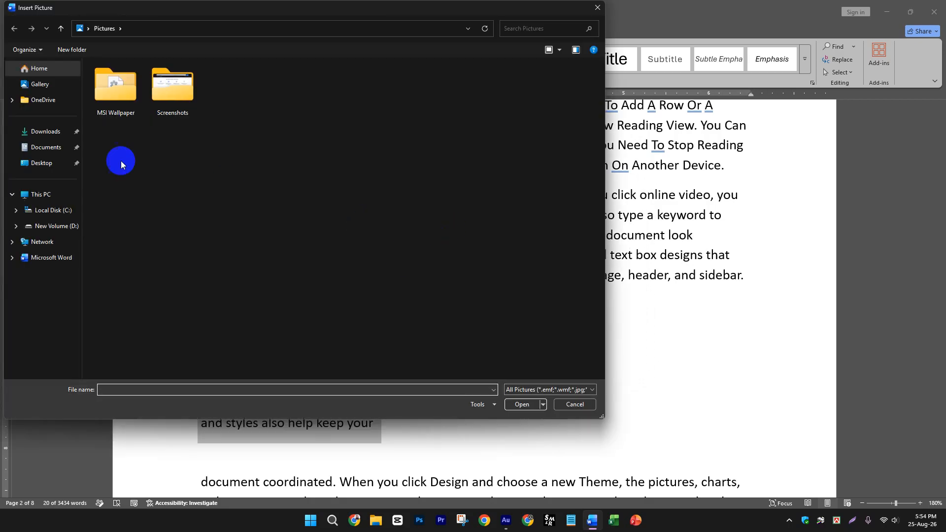
{"action": "left_click", "coordinate": [58, 137]}
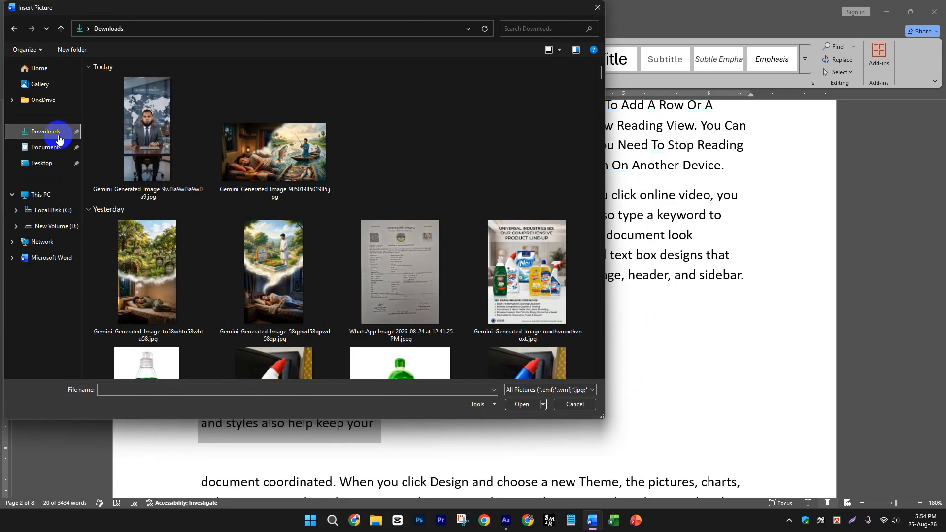
Insert qrcode.jpeg as the bullet picture and apply the new bullet to the four lines.
{"action": "scroll", "coordinate": [470, 264], "scroll_direction": "down", "scroll_amount": 3}
{"action": "scroll", "coordinate": [469, 266], "scroll_direction": "down", "scroll_amount": 15}
{"action": "scroll", "coordinate": [468, 264], "scroll_direction": "up", "scroll_amount": 10}
{"action": "scroll", "coordinate": [468, 265], "scroll_direction": "up", "scroll_amount": 3}
{"action": "scroll", "coordinate": [467, 266], "scroll_direction": "up", "scroll_amount": 1}
{"action": "left_click", "coordinate": [413, 112]}
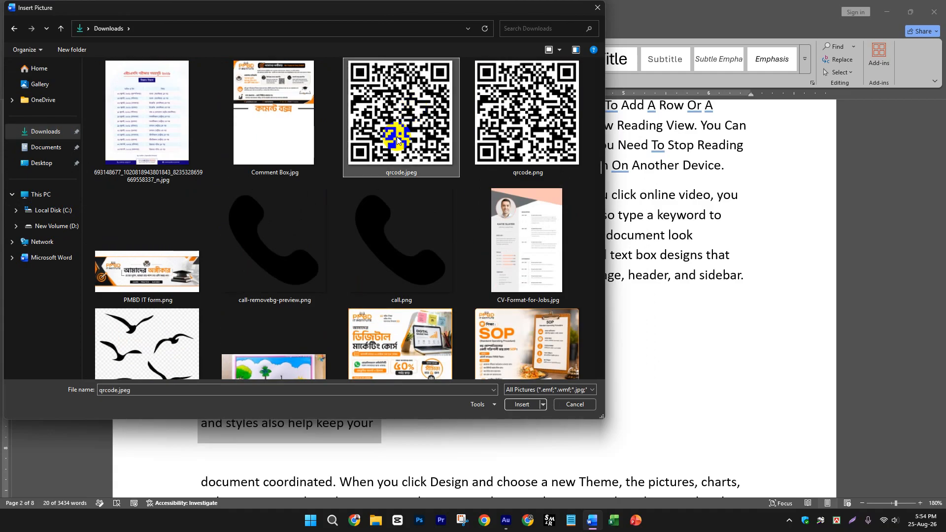
{"action": "left_click", "coordinate": [522, 404]}
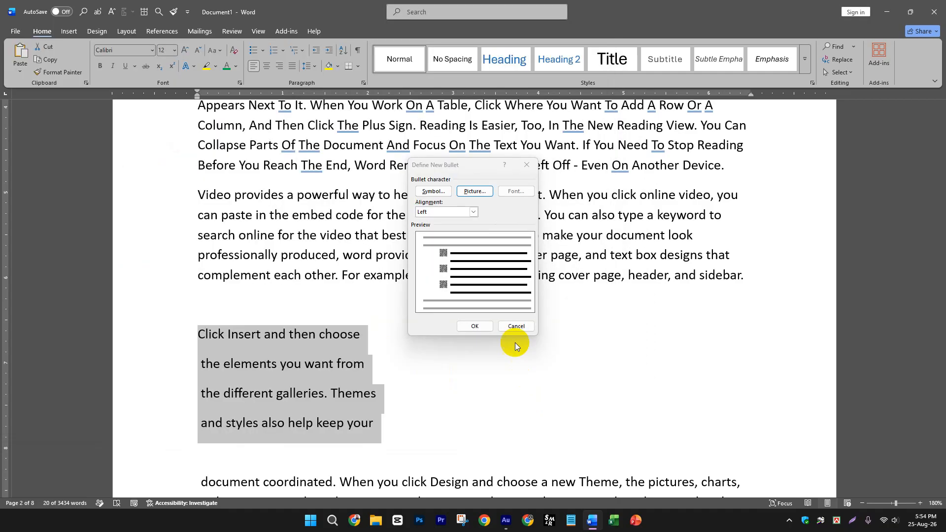
{"action": "left_click", "coordinate": [481, 329]}
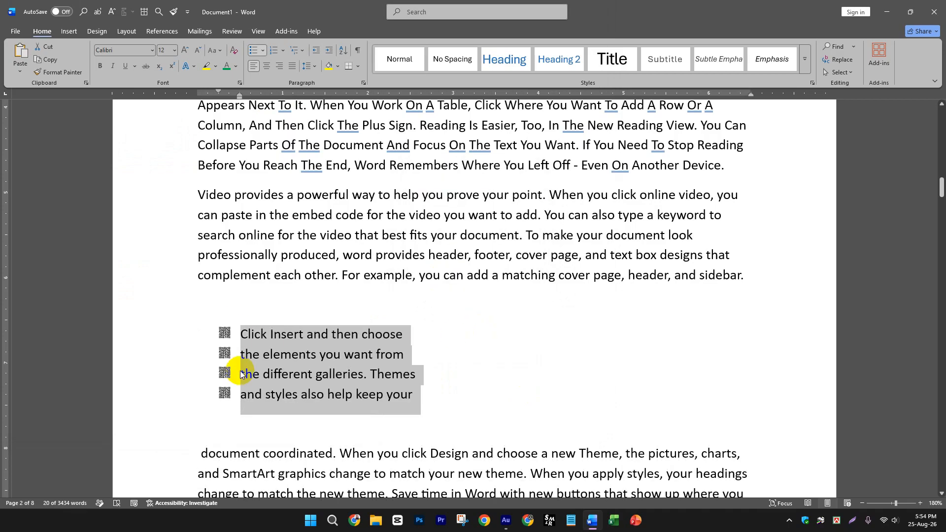
Break the text below the bulleted list after "document coordinated." and after "When you click Design".
{"action": "scroll", "coordinate": [240, 374], "scroll_direction": "down", "scroll_amount": 3}
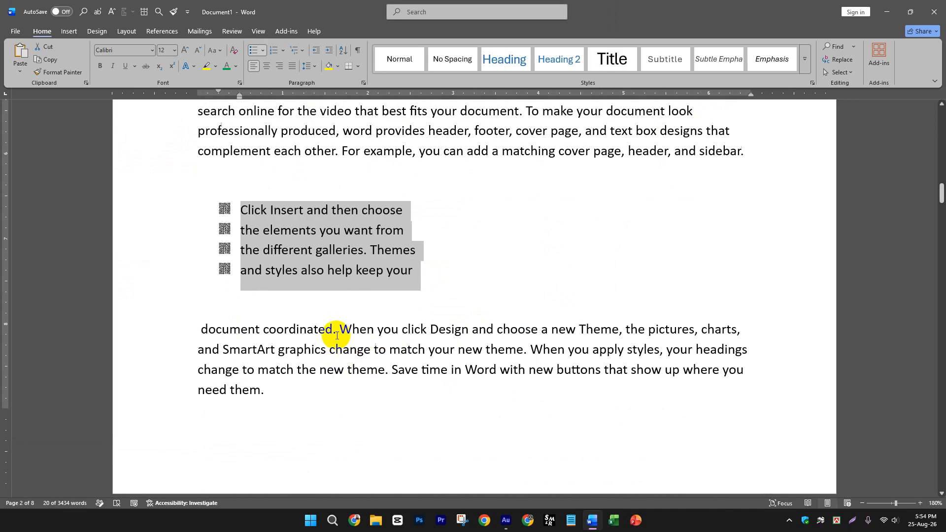
{"action": "left_click", "coordinate": [338, 329]}
{"action": "key", "text": "Return"}
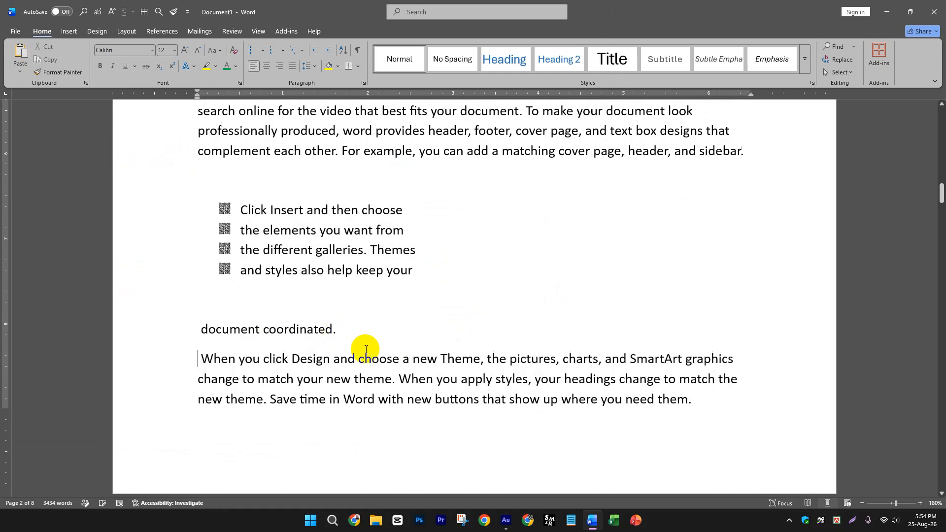
{"action": "left_click", "coordinate": [330, 359]}
{"action": "key", "text": "ctrl+Return"}
{"action": "scroll", "coordinate": [300, 295], "scroll_direction": "down", "scroll_amount": 4}
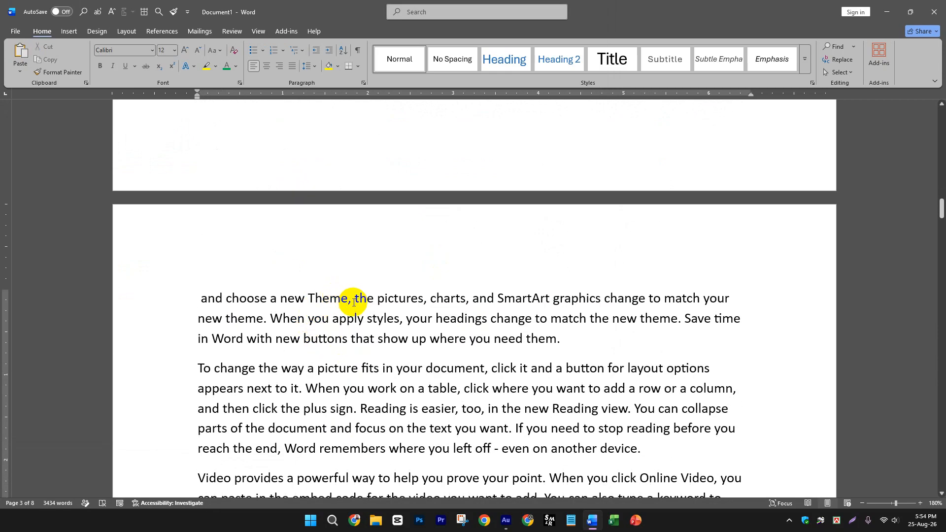
Break the following text into short lines after "Theme,", "charts, and", "graphics change", "new theme." and "apply styles, you".
{"action": "left_click", "coordinate": [353, 299]}
{"action": "key", "text": "shift+Home"}
{"action": "key", "text": "BackSpace"}
{"action": "key", "text": "Return"}
{"action": "left_click", "coordinate": [352, 328]}
{"action": "key", "text": "Return"}
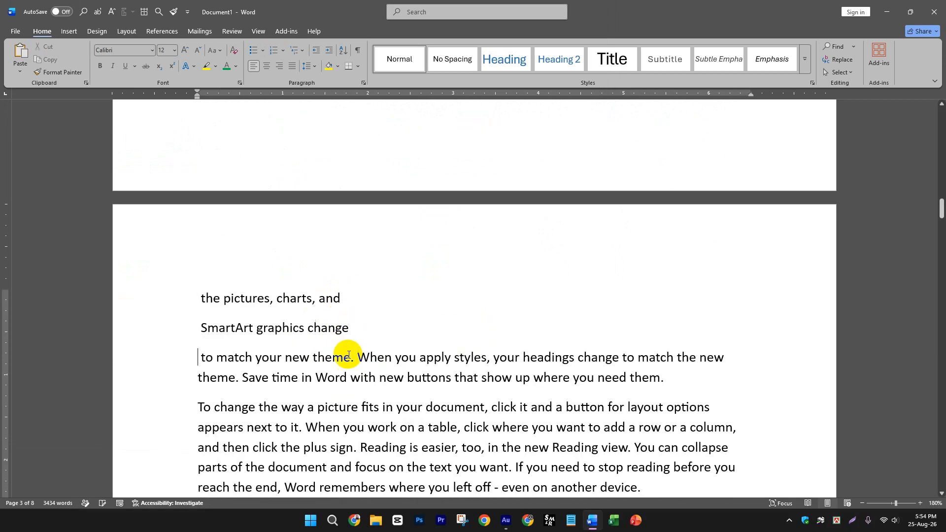
{"action": "left_click", "coordinate": [356, 360]}
{"action": "key", "text": "Return"}
{"action": "left_click", "coordinate": [360, 386]}
{"action": "key", "text": "Return"}
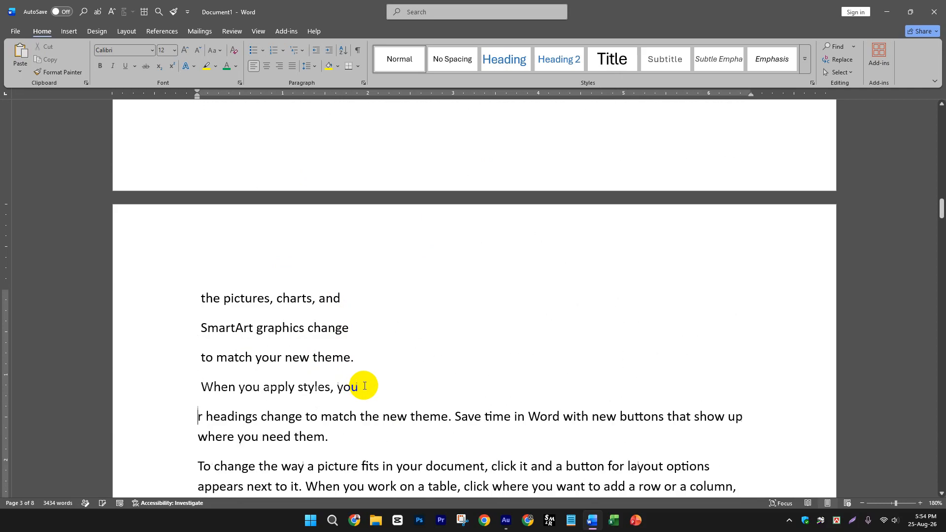
Apply 1. 2. 3. numbering to the four lines from "the pictures, charts, and" to "When you apply styles, you".
{"action": "left_click_drag", "start_coordinate": [362, 386], "coordinate": [221, 271]}
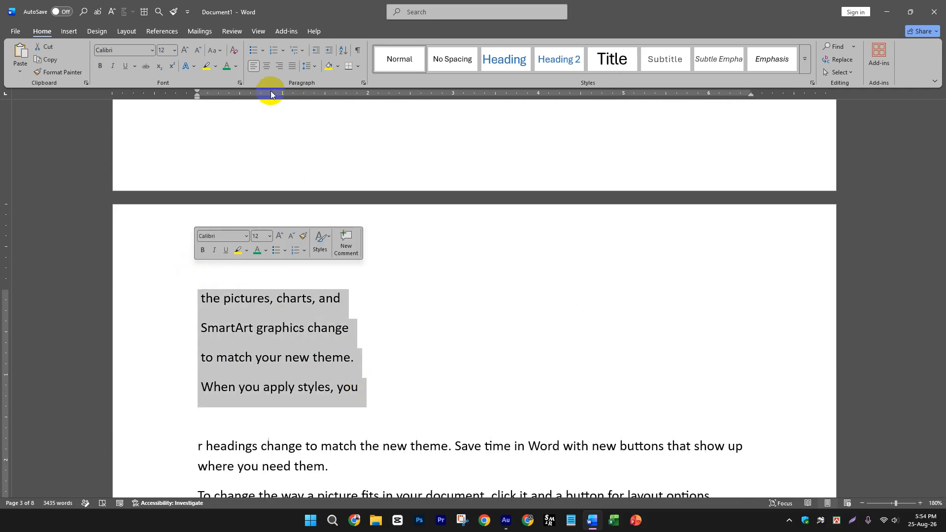
{"action": "left_click", "coordinate": [284, 51]}
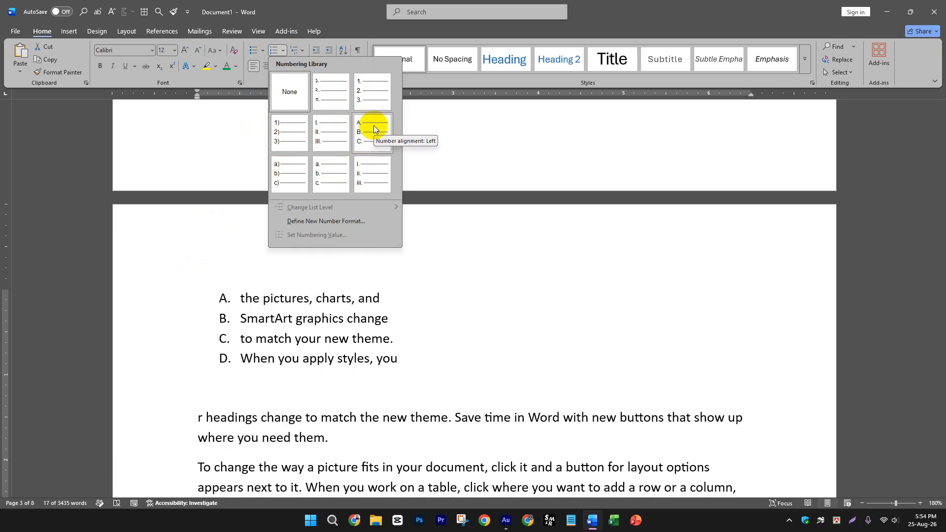
{"action": "left_click", "coordinate": [365, 90]}
{"action": "left_click", "coordinate": [420, 282]}
{"action": "scroll", "coordinate": [420, 282], "scroll_direction": "up", "scroll_amount": 6}
{"action": "scroll", "coordinate": [366, 257], "scroll_direction": "down", "scroll_amount": 3}
{"action": "scroll", "coordinate": [365, 256], "scroll_direction": "down", "scroll_amount": 6}
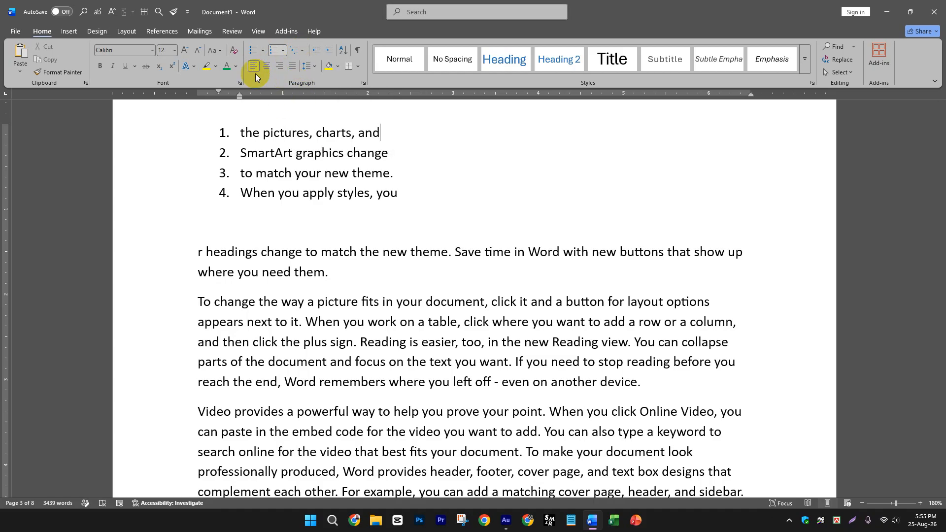
{"action": "double_click", "coordinate": [185, 241]}
{"action": "left_click", "coordinate": [262, 279]}
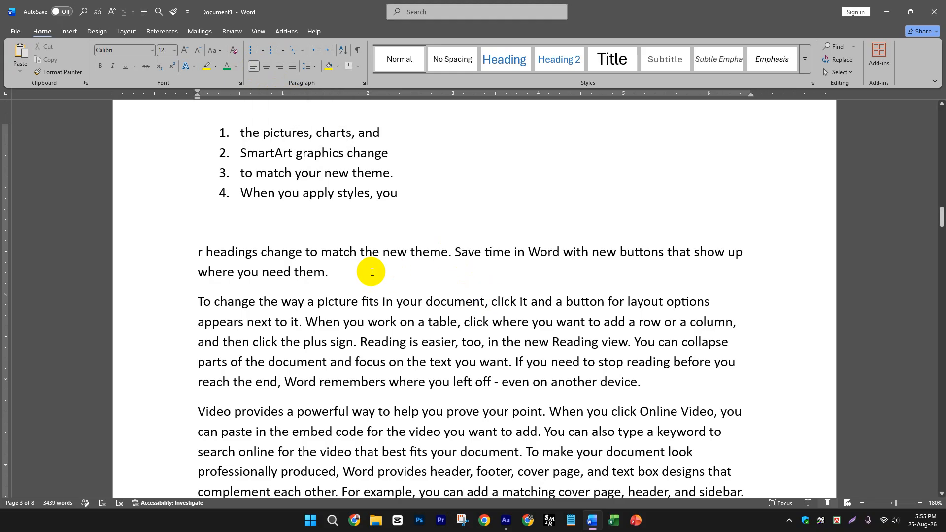
Split the paragraph below the numbered list after "new theme." and "with new", separating the three resulting lines with empty lines.
{"action": "left_click", "coordinate": [450, 253]}
{"action": "key", "text": "Return"}
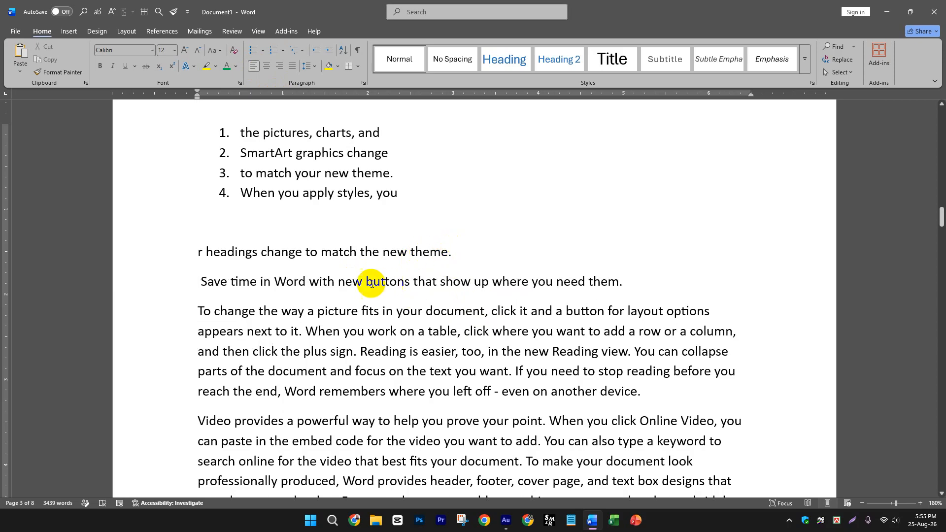
{"action": "left_click", "coordinate": [363, 282]}
{"action": "key", "text": "Return"}
{"action": "key", "text": "Return"}
{"action": "left_click", "coordinate": [474, 343]}
{"action": "key", "text": "Return"}
{"action": "key", "text": "Return"}
{"action": "left_click", "coordinate": [458, 249]}
{"action": "key", "text": "Return"}
{"action": "scroll", "coordinate": [458, 293], "scroll_direction": "down", "scroll_amount": 1}
Center the line "Save time in Word with new" and add an empty line below it.
{"action": "left_click", "coordinate": [459, 210]}
{"action": "left_click", "coordinate": [158, 207]}
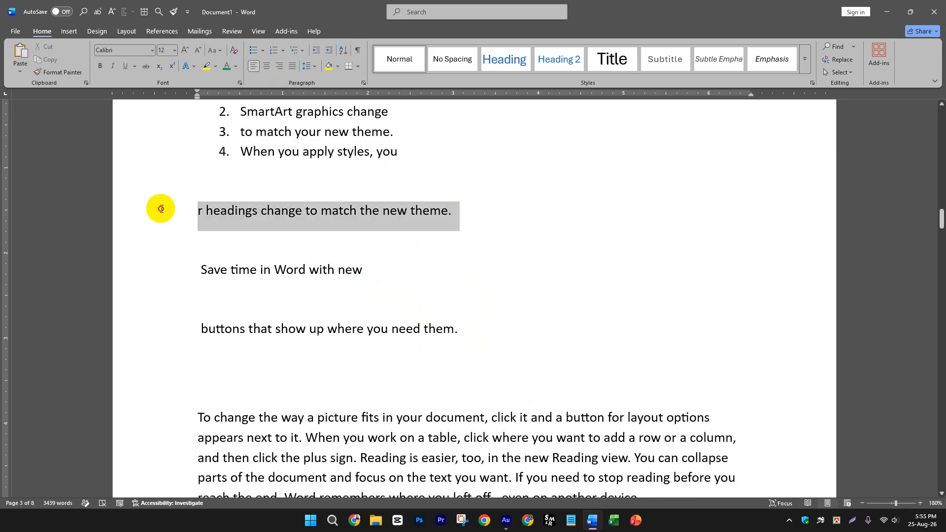
{"action": "left_click_drag", "start_coordinate": [367, 271], "coordinate": [197, 269]}
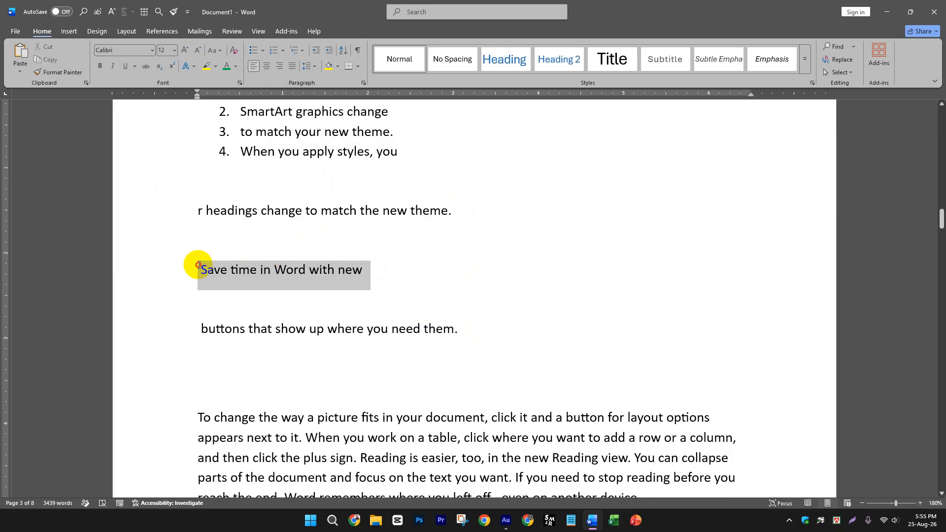
{"action": "left_click", "coordinate": [267, 70]}
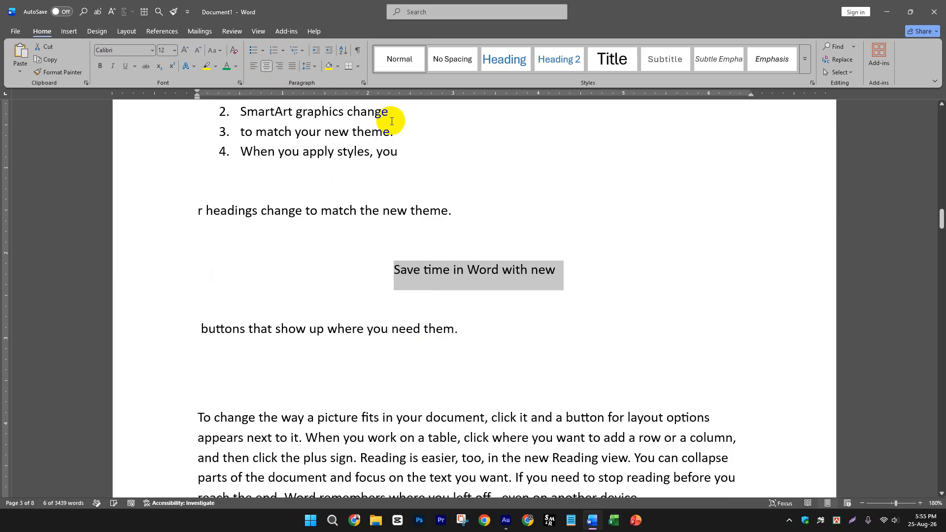
{"action": "left_click", "coordinate": [484, 279]}
{"action": "left_click", "coordinate": [557, 269]}
{"action": "key", "text": "Return"}
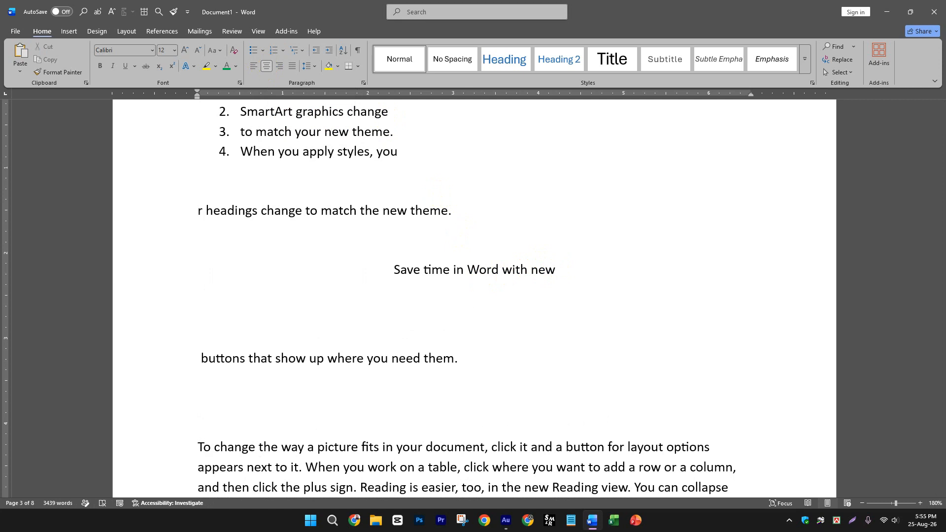
Center the four numbered lines starting with "the pictures, charts, and" and return them to left alignment.
{"action": "scroll", "coordinate": [623, 269], "scroll_direction": "up", "scroll_amount": 5}
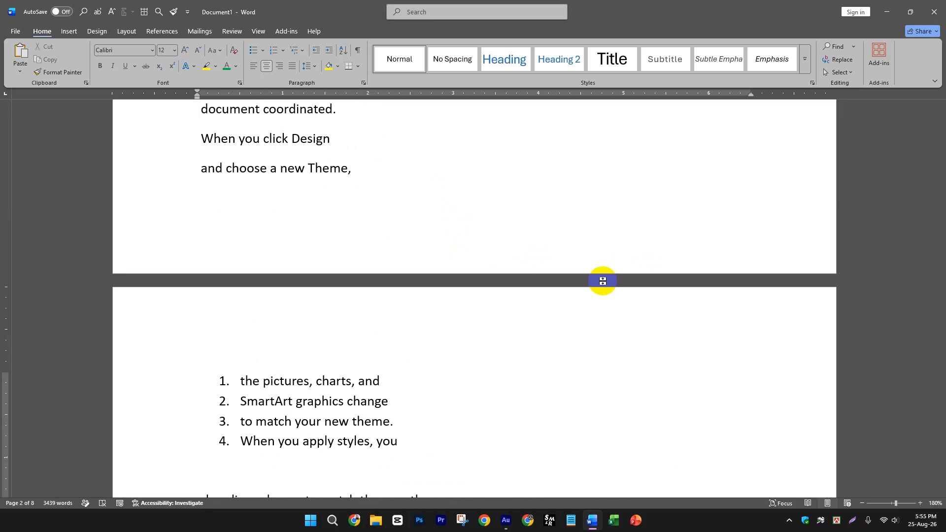
{"action": "double_click", "coordinate": [574, 282]}
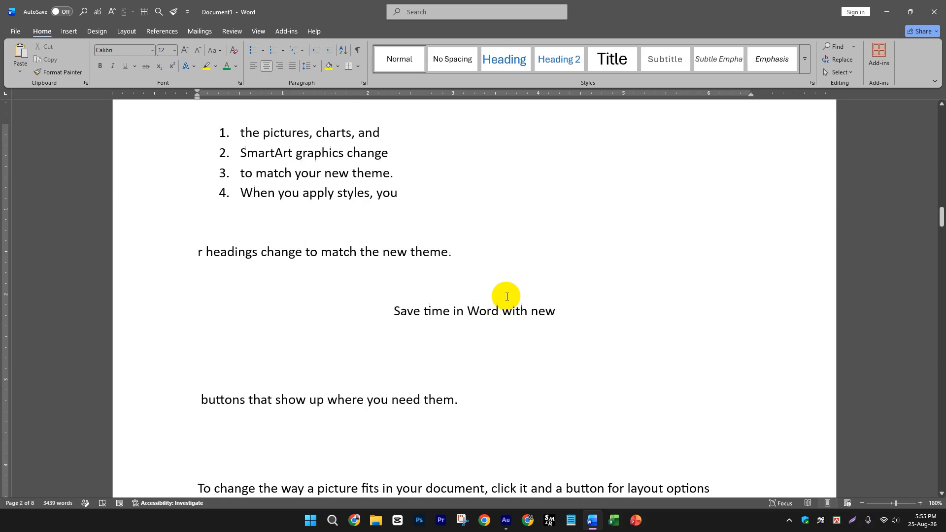
{"action": "scroll", "coordinate": [401, 280], "scroll_direction": "up", "scroll_amount": 1}
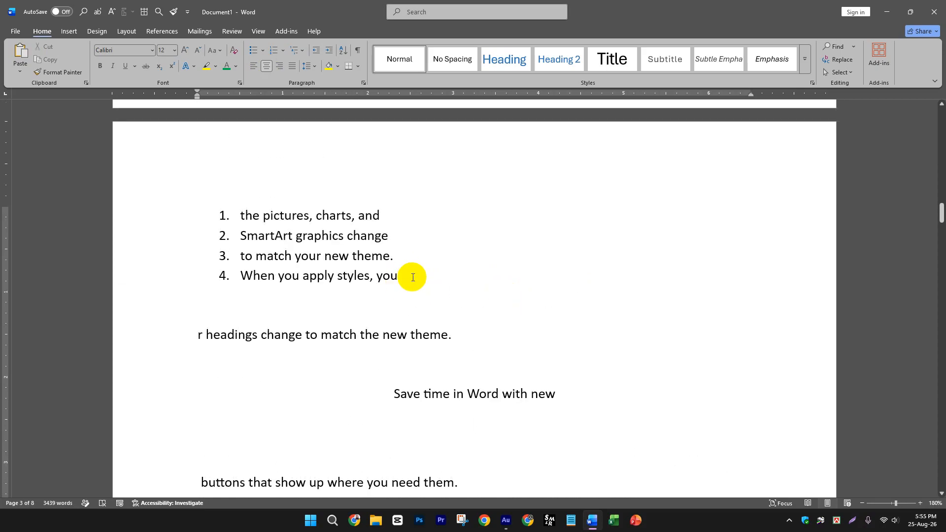
{"action": "left_click_drag", "start_coordinate": [413, 277], "coordinate": [239, 214]}
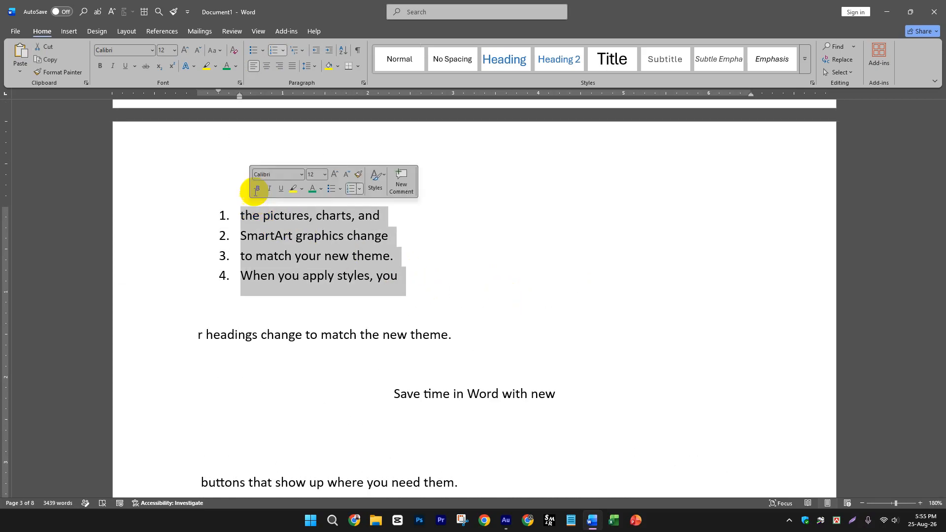
{"action": "left_click", "coordinate": [266, 66]}
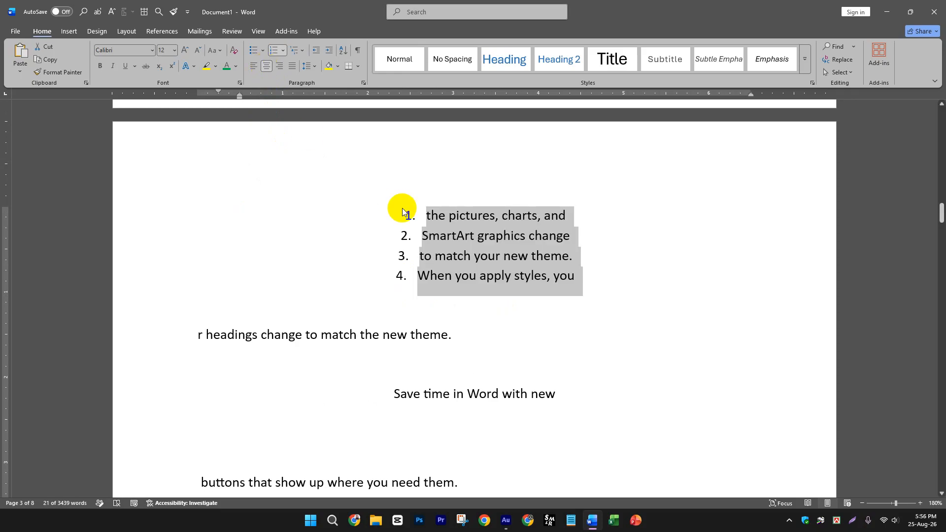
{"action": "key", "text": "ctrl+l"}
Right-align the line "buttons that show up where you need them.".
{"action": "scroll", "coordinate": [424, 295], "scroll_direction": "down", "scroll_amount": 2}
{"action": "left_click", "coordinate": [399, 317]}
{"action": "left_click_drag", "start_coordinate": [451, 327], "coordinate": [70, 335]}
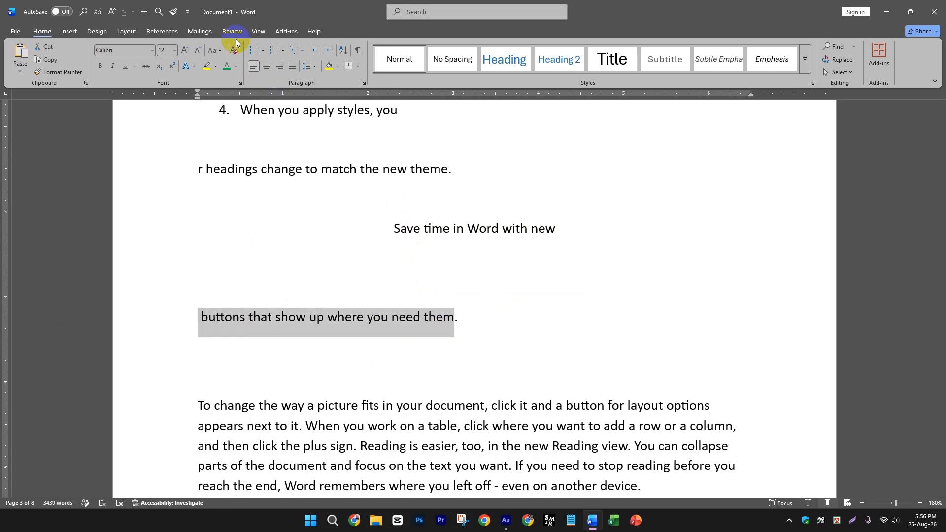
{"action": "left_click", "coordinate": [279, 67]}
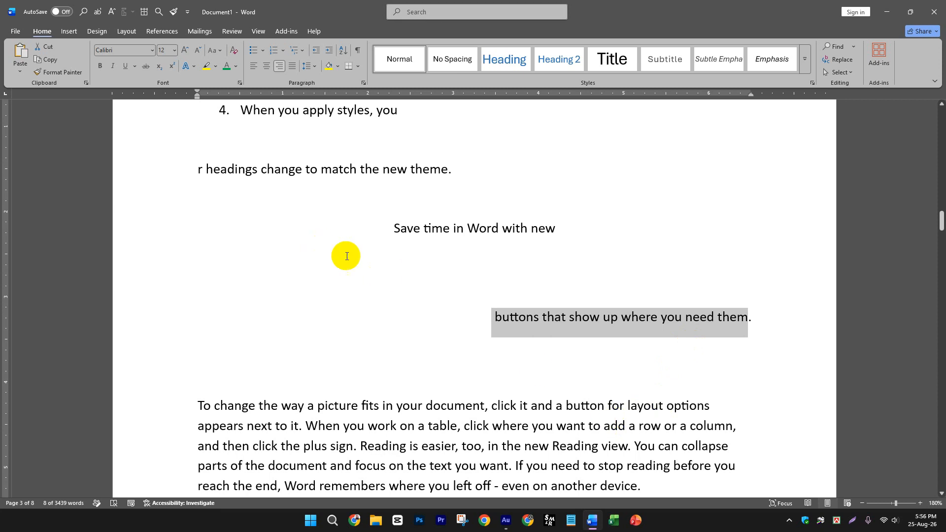
Justify the three full paragraphs starting with "To change the way a picture fits", "Video provides" and "Click Insert".
{"action": "scroll", "coordinate": [454, 320], "scroll_direction": "down", "scroll_amount": 2}
{"action": "left_click", "coordinate": [335, 268]}
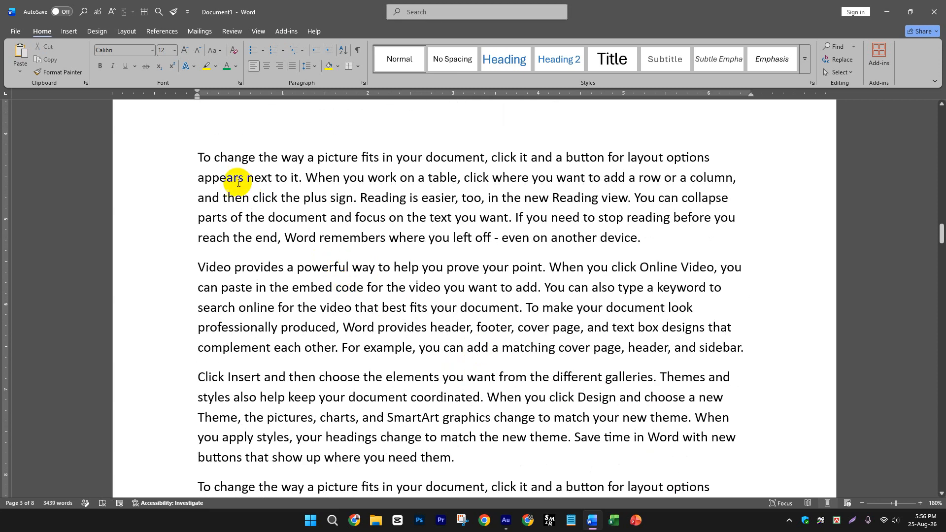
{"action": "left_click_drag", "start_coordinate": [198, 157], "coordinate": [691, 456]}
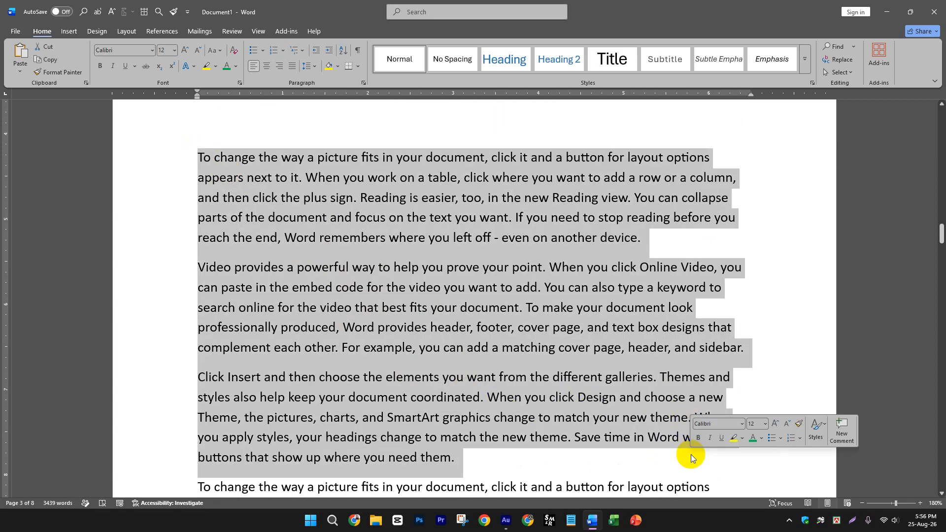
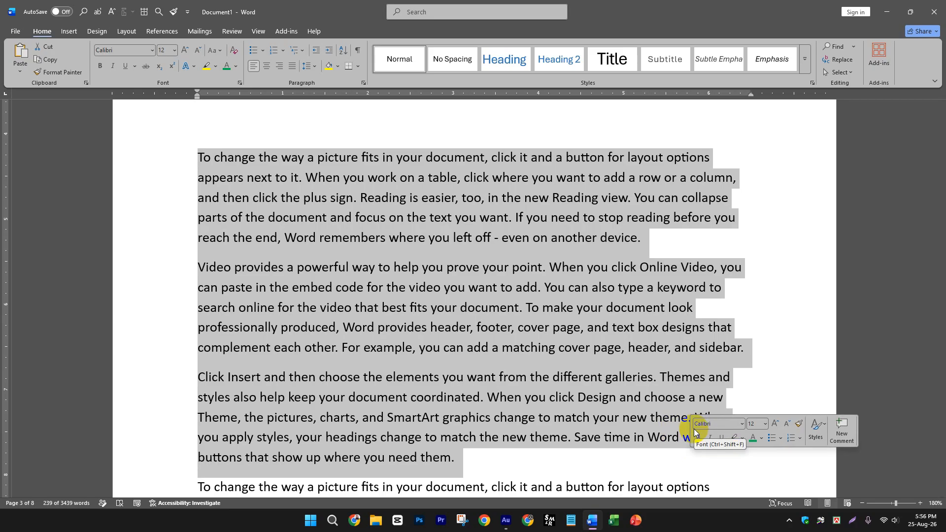
{"action": "left_click", "coordinate": [294, 65]}
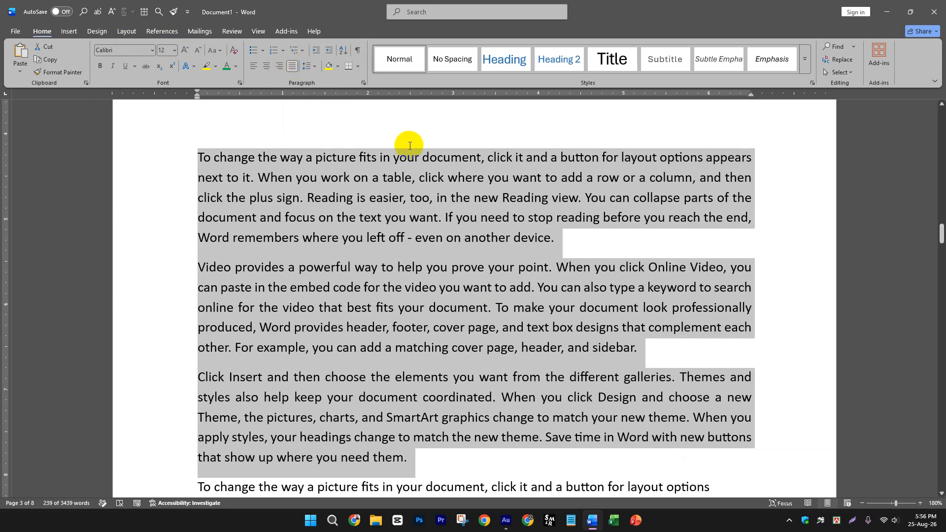
{"action": "left_click", "coordinate": [520, 239]}
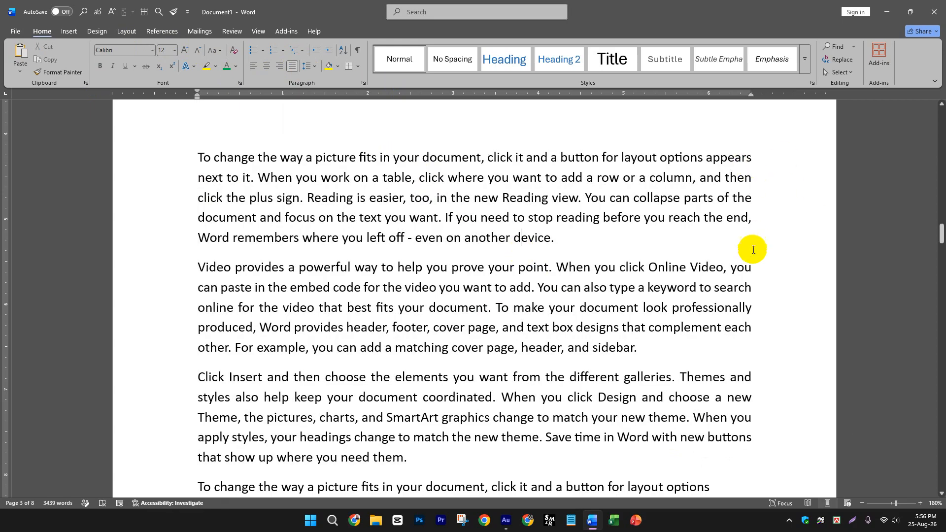
{"action": "scroll", "coordinate": [762, 268], "scroll_direction": "down", "scroll_amount": 1}
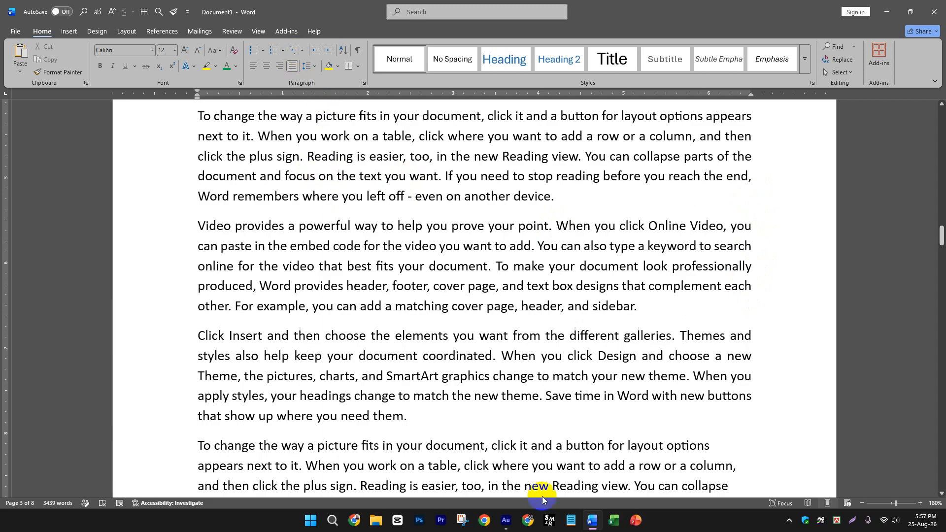
Switch to Chrome with the PMBD PC 1 profile and go to pmbdit-ac.blogspot.com.
{"action": "left_click", "coordinate": [486, 522]}
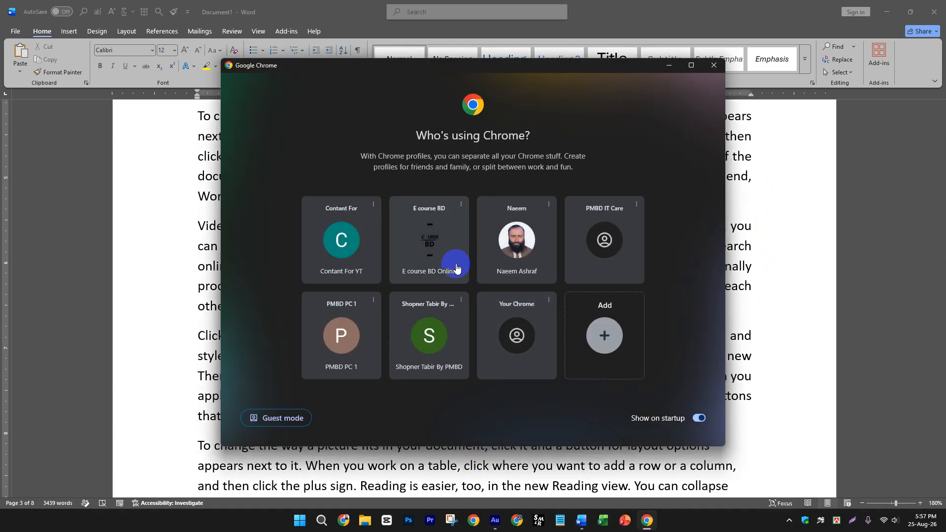
{"action": "left_click", "coordinate": [345, 329]}
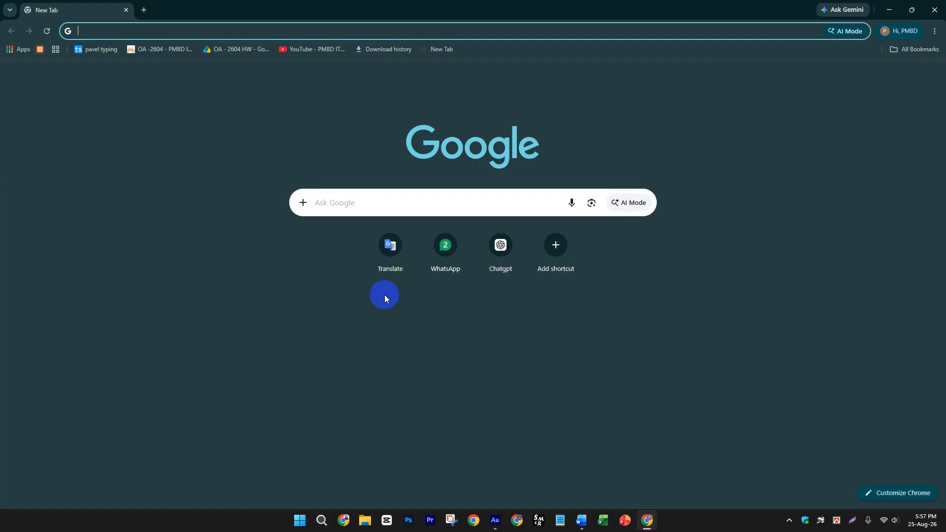
{"action": "left_click", "coordinate": [180, 31]}
{"action": "type", "text": "pmbdit-ac.blogspot.com"}
{"action": "key", "text": "Return"}
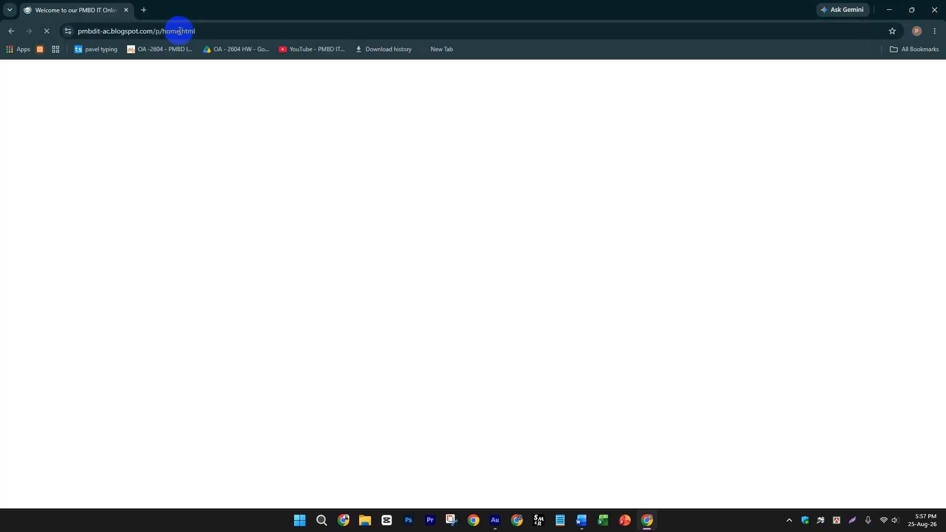
Go through the site's Sitemap to the MS Word course and open the MS Word 2016 Class 03 page.
{"action": "left_click", "coordinate": [388, 74]}
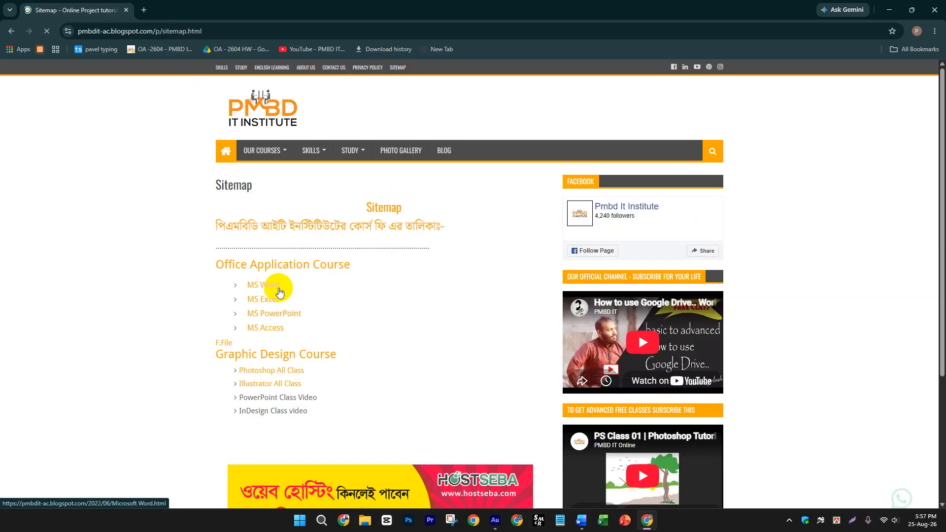
{"action": "left_click", "coordinate": [273, 290]}
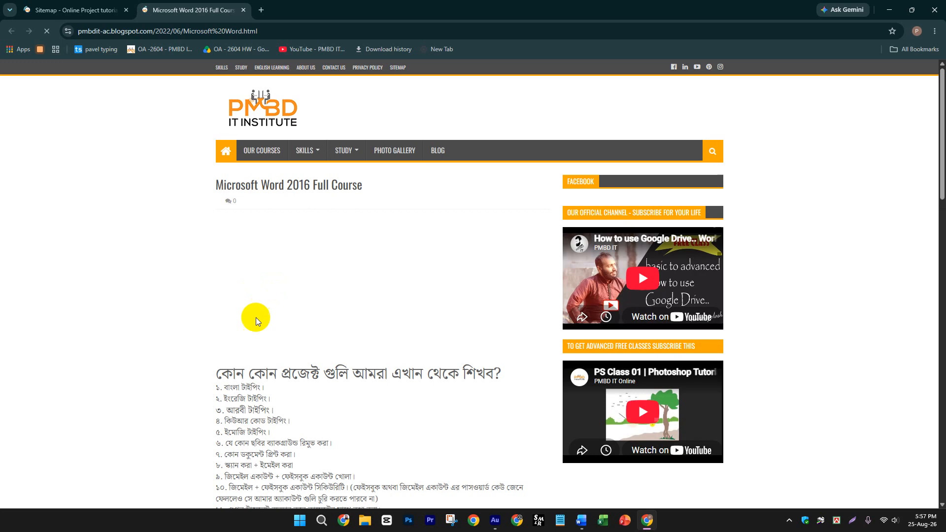
{"action": "scroll", "coordinate": [256, 317], "scroll_direction": "down", "scroll_amount": 7}
{"action": "scroll", "coordinate": [274, 336], "scroll_direction": "down", "scroll_amount": 1}
{"action": "left_click", "coordinate": [264, 325]}
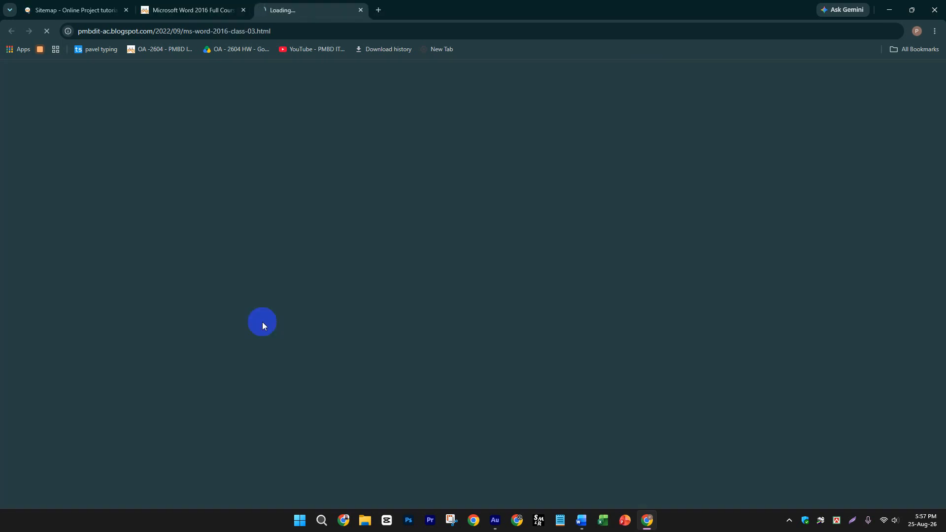
Download the practice file linked as P.File on the class page.
{"action": "scroll", "coordinate": [333, 309], "scroll_direction": "down", "scroll_amount": 7}
{"action": "scroll", "coordinate": [332, 309], "scroll_direction": "down", "scroll_amount": 2}
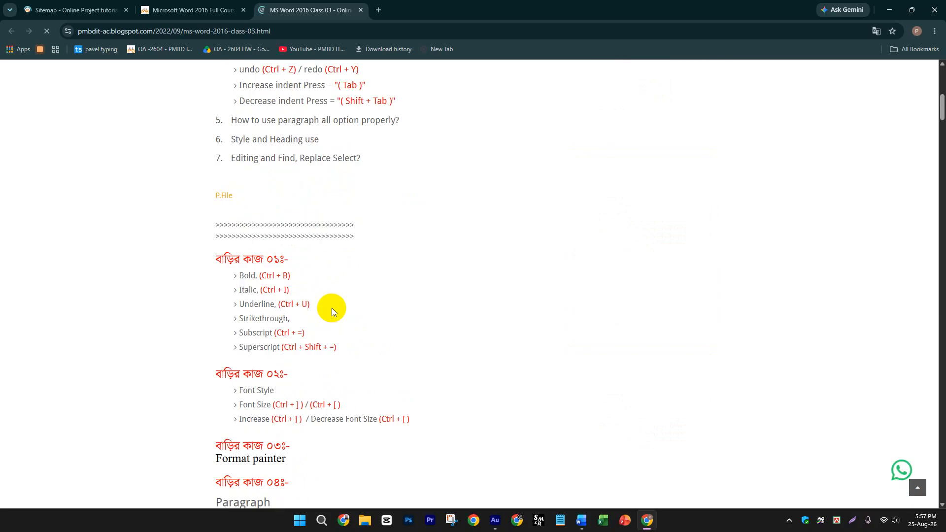
{"action": "left_click", "coordinate": [227, 197]}
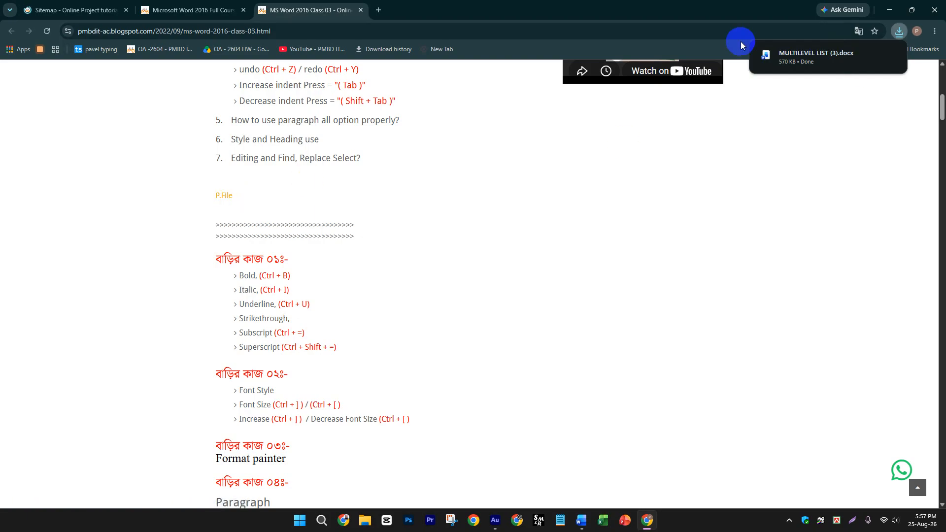
Open the downloaded MULTILEVEL LIST (3).docx from the Downloads folder in Word and enable editing.
{"action": "left_click", "coordinate": [873, 54]}
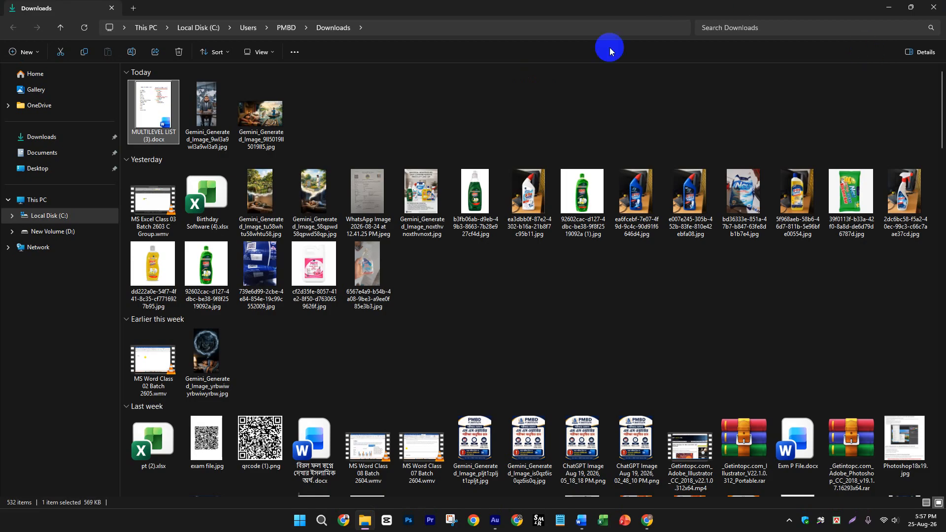
{"action": "left_click", "coordinate": [155, 103]}
{"action": "double_click", "coordinate": [155, 103]}
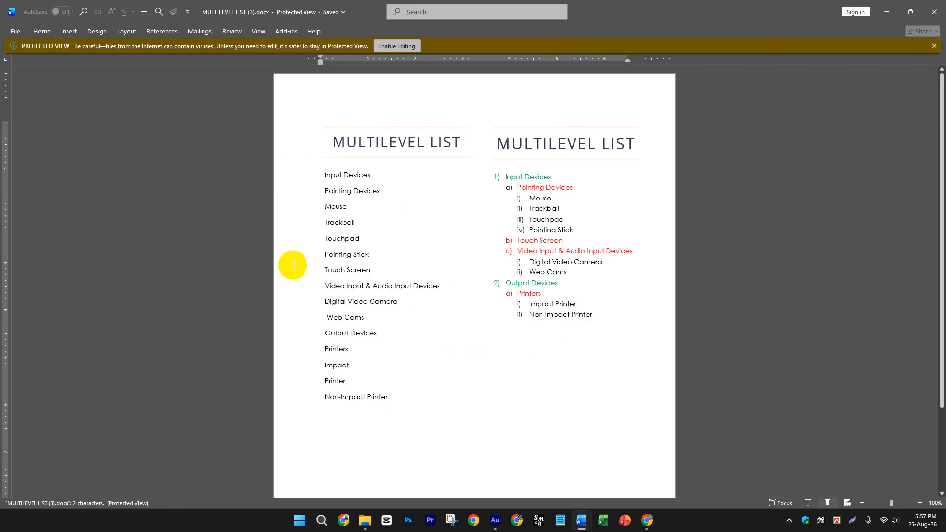
{"action": "left_click", "coordinate": [399, 47]}
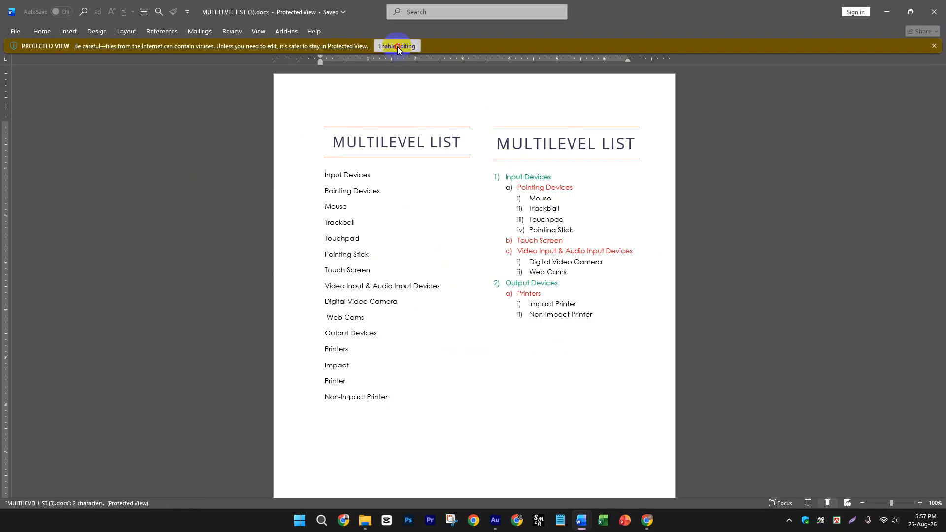
Apply the 1) a) i) multilevel list format to the plain items from "Input Devices" to "Non-Impact Printer", using the finished list as reference.
{"action": "left_click", "coordinate": [508, 180]}
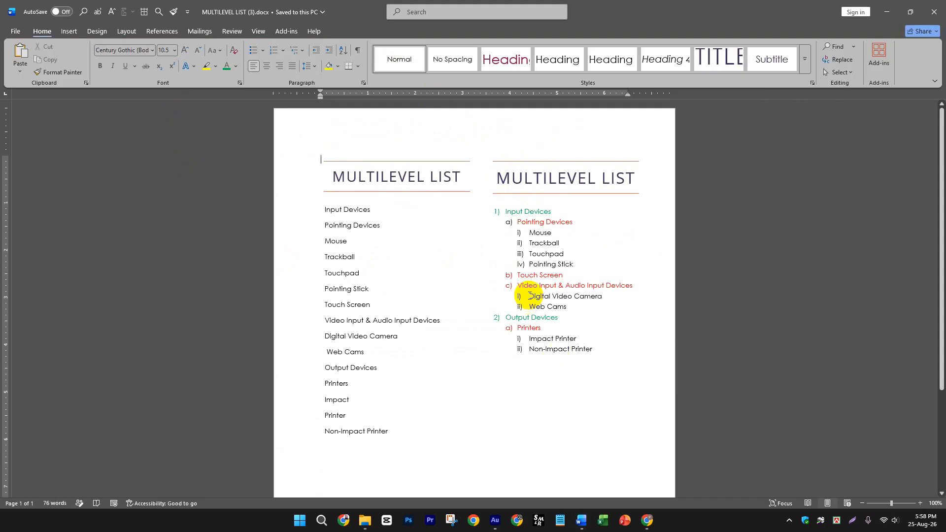
{"action": "left_click_drag", "start_coordinate": [499, 211], "coordinate": [582, 208]}
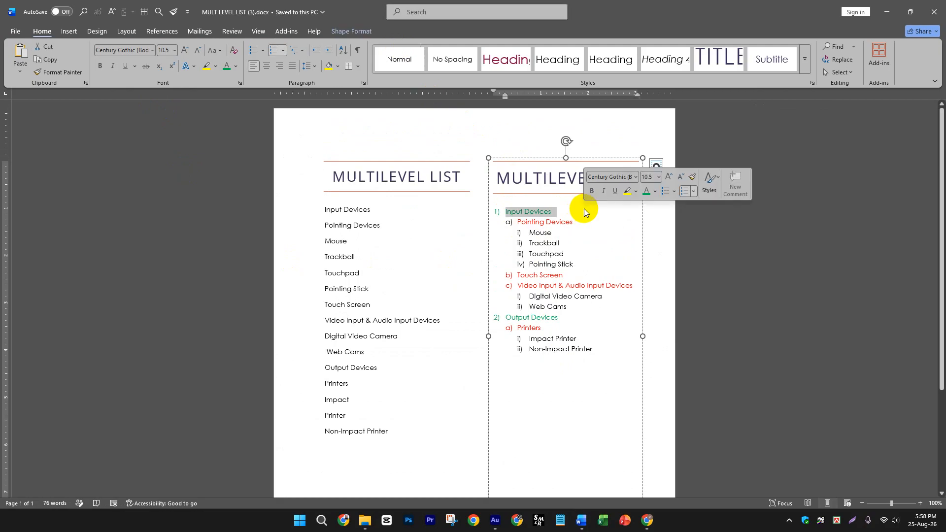
{"action": "left_click_drag", "start_coordinate": [519, 222], "coordinate": [570, 264]}
{"action": "left_click", "coordinate": [525, 231]}
{"action": "left_click", "coordinate": [547, 307]}
{"action": "left_click", "coordinate": [326, 210]}
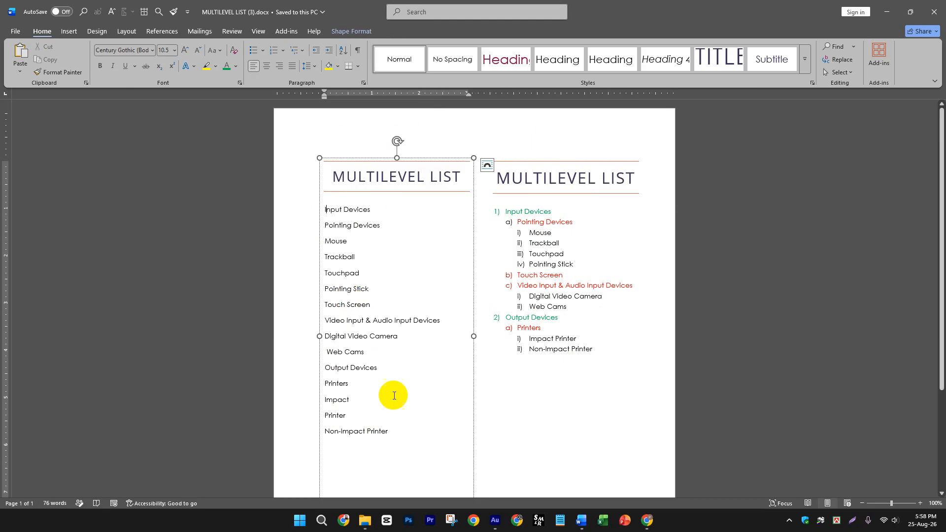
{"action": "left_click_drag", "start_coordinate": [396, 432], "coordinate": [323, 224]}
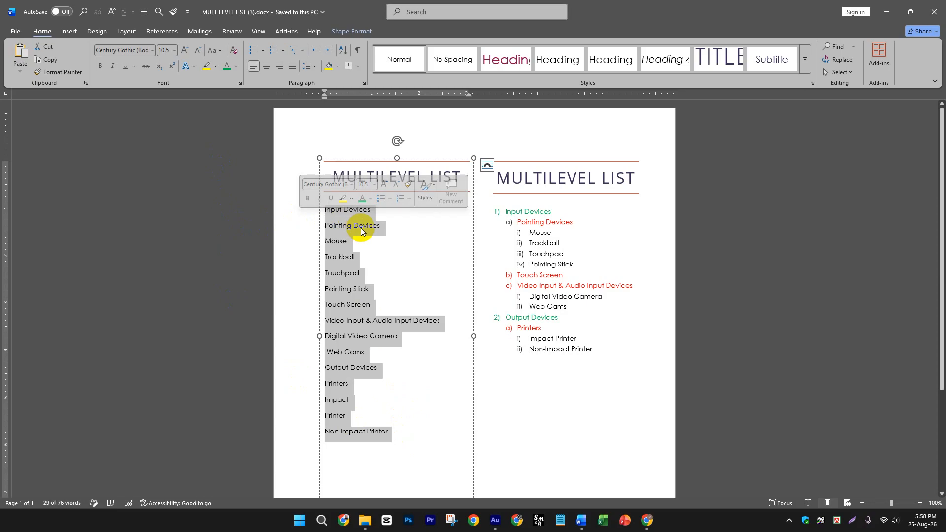
{"action": "left_click", "coordinate": [302, 50]}
{"action": "mouse_move", "coordinate": [348, 169]}
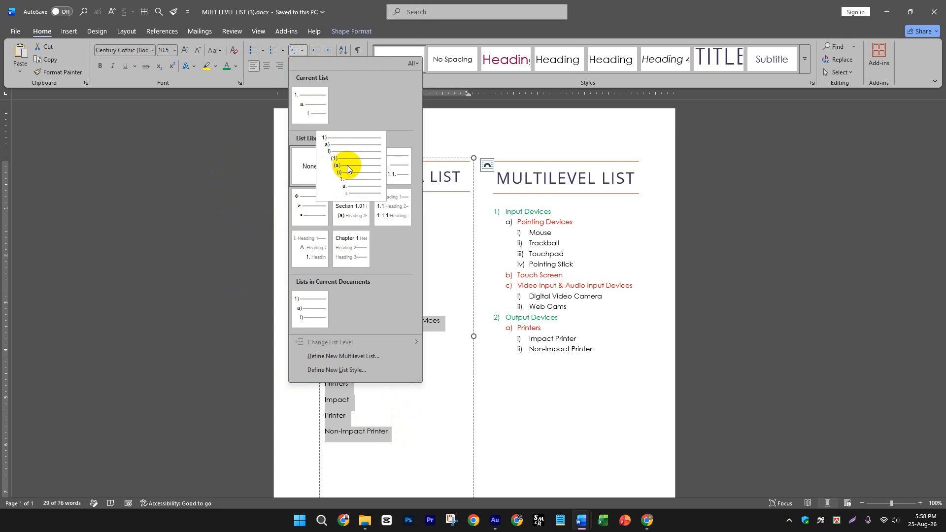
{"action": "left_click", "coordinate": [347, 166]}
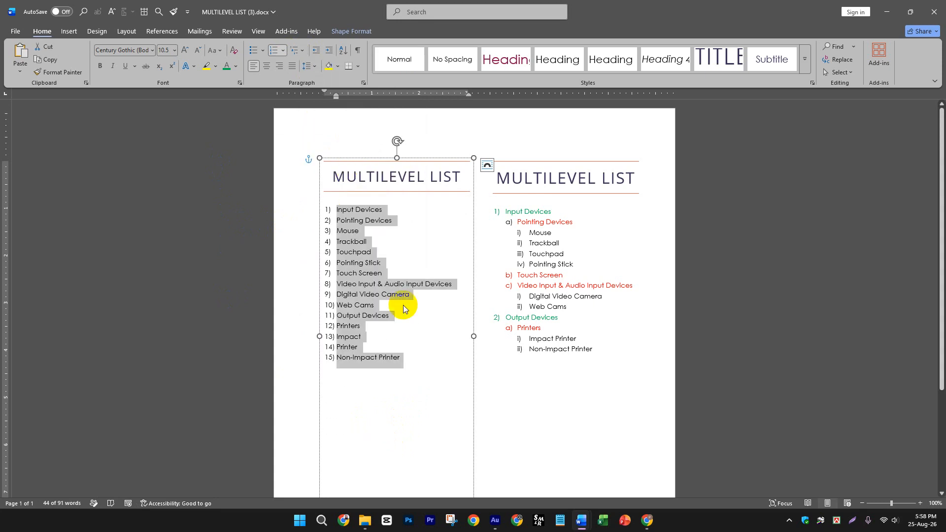
{"action": "scroll", "coordinate": [402, 313], "scroll_direction": "up", "scroll_amount": 3}
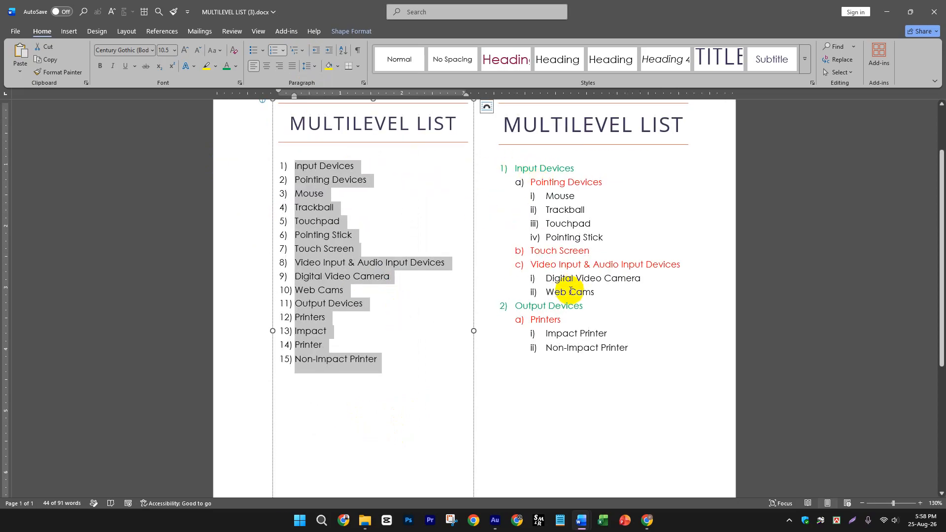
{"action": "left_click", "coordinate": [365, 221]}
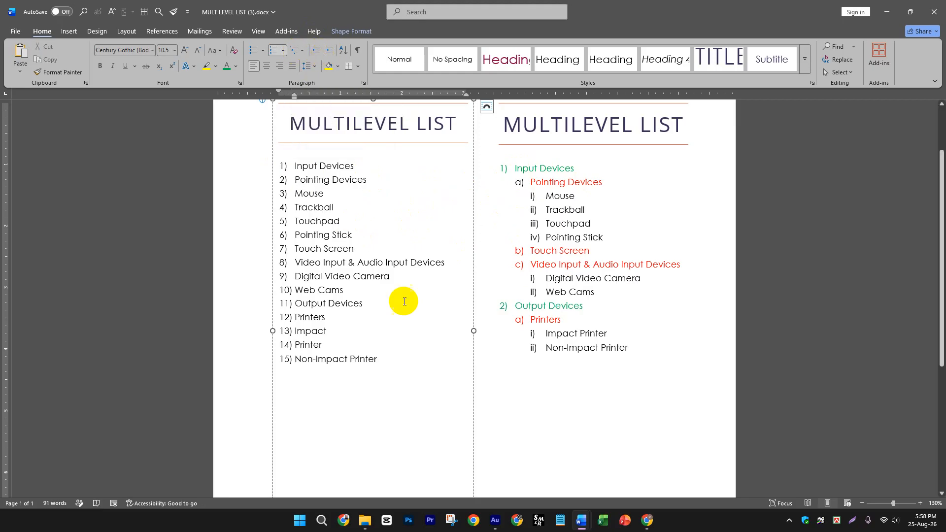
Switch to Document1 and increase the indent of the paragraph starting with "Click Insert and then choose" four times.
{"action": "left_click", "coordinate": [493, 466]}
{"action": "scroll", "coordinate": [395, 321], "scroll_direction": "down", "scroll_amount": 4}
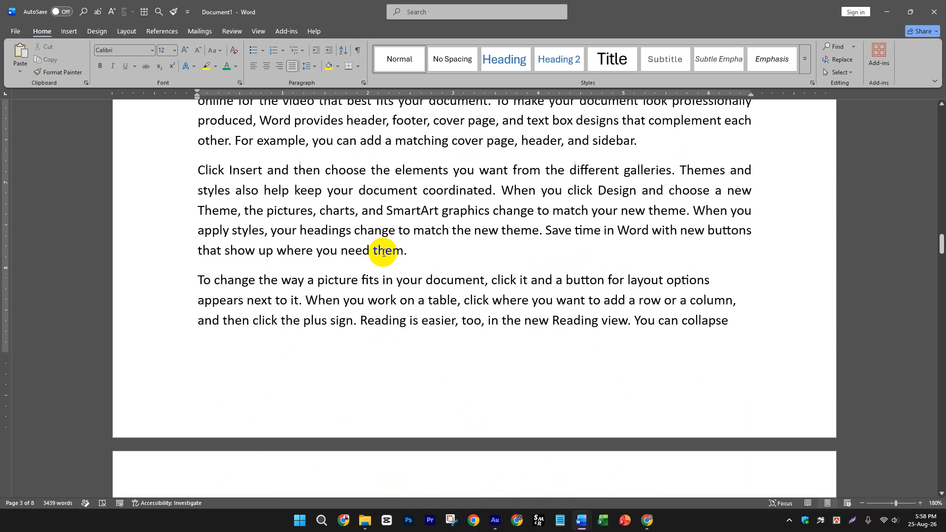
{"action": "left_click_drag", "start_coordinate": [429, 250], "coordinate": [157, 170]}
{"action": "left_click", "coordinate": [389, 212]}
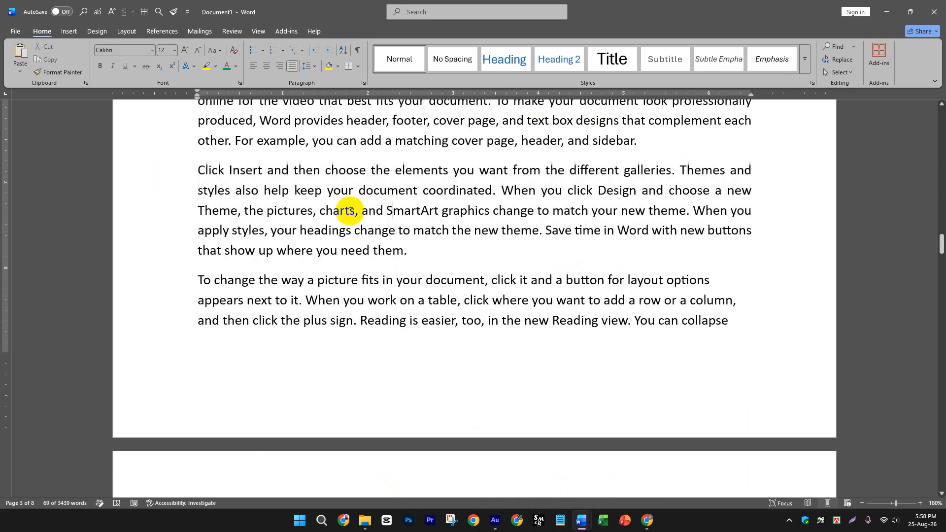
{"action": "left_click", "coordinate": [328, 51]}
{"action": "left_click", "coordinate": [327, 51]}
{"action": "left_click", "coordinate": [328, 51]}
{"action": "left_click", "coordinate": [328, 51]}
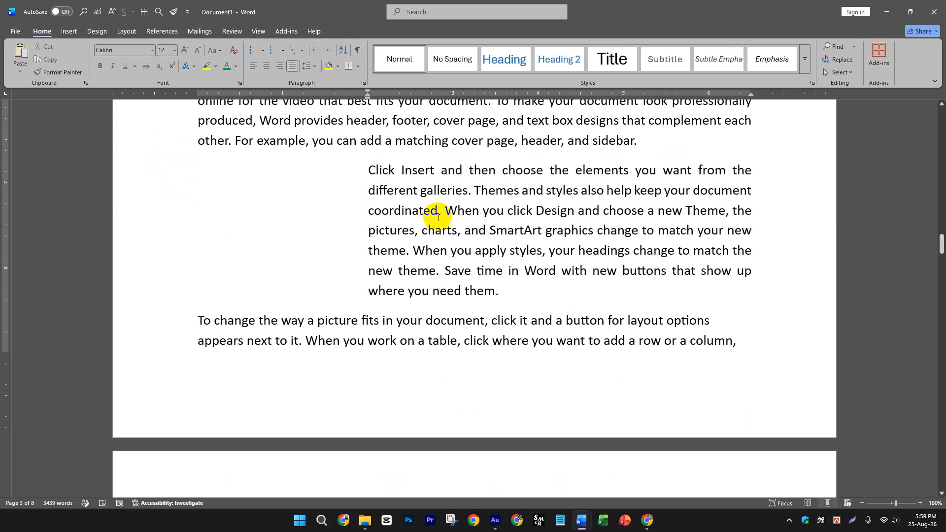
Decrease the indent of the paragraph starting with "Click Insert and then choose" four times.
{"action": "left_click", "coordinate": [317, 51]}
{"action": "left_click", "coordinate": [317, 51]}
{"action": "left_click", "coordinate": [317, 51]}
{"action": "left_click", "coordinate": [316, 51]}
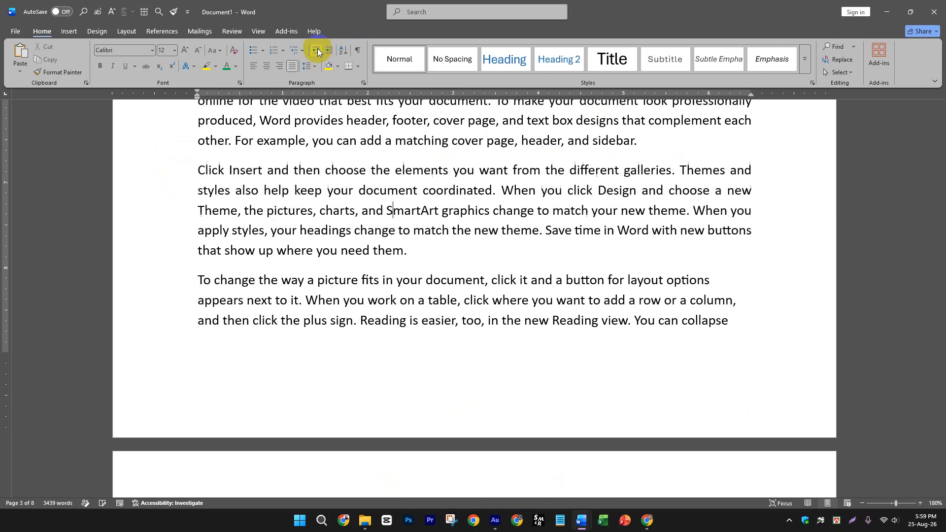
Insert four tab spaces after the "S" of "SmartArt" in the paragraph starting with "Click Insert and then choose".
{"action": "key", "text": "Tab"}
{"action": "key", "text": "Tab"}
{"action": "key", "text": "Tab"}
{"action": "key", "text": "Tab"}
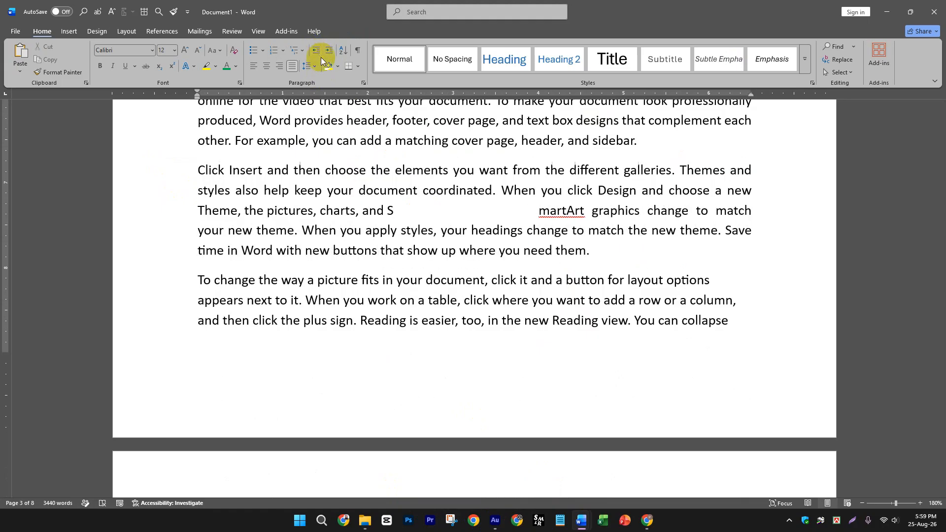
Switch to MULTILEVEL LIST (3).docx and demote "Pointing Devices" to the second list level under "Input Devices".
{"action": "mouse_move", "coordinate": [575, 525]}
{"action": "left_click", "coordinate": [596, 471]}
{"action": "left_click", "coordinate": [295, 180]}
{"action": "left_click", "coordinate": [329, 50]}
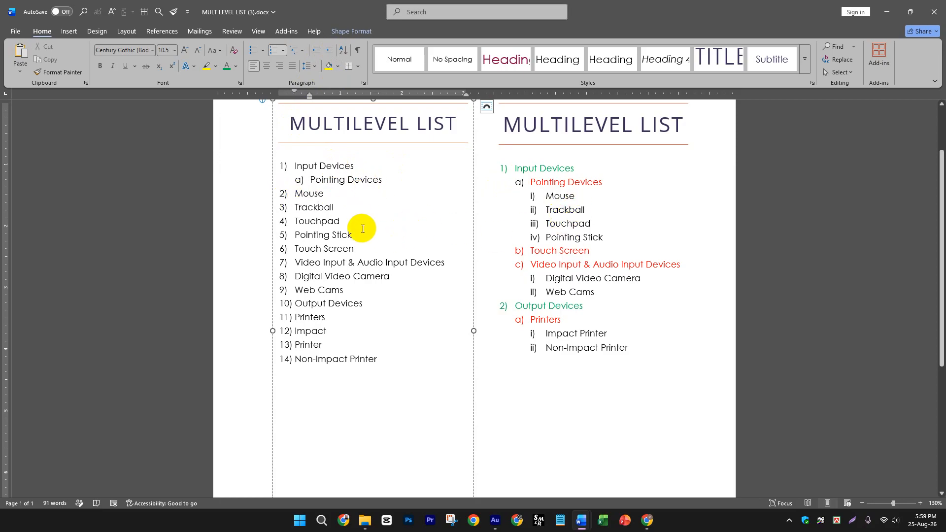
Demote the items from "Mouse" to "Pointing Stick" to the third list level under "Pointing Devices".
{"action": "left_click_drag", "start_coordinate": [359, 236], "coordinate": [286, 187]}
{"action": "key", "text": "Tab"}
{"action": "key", "text": "Tab"}
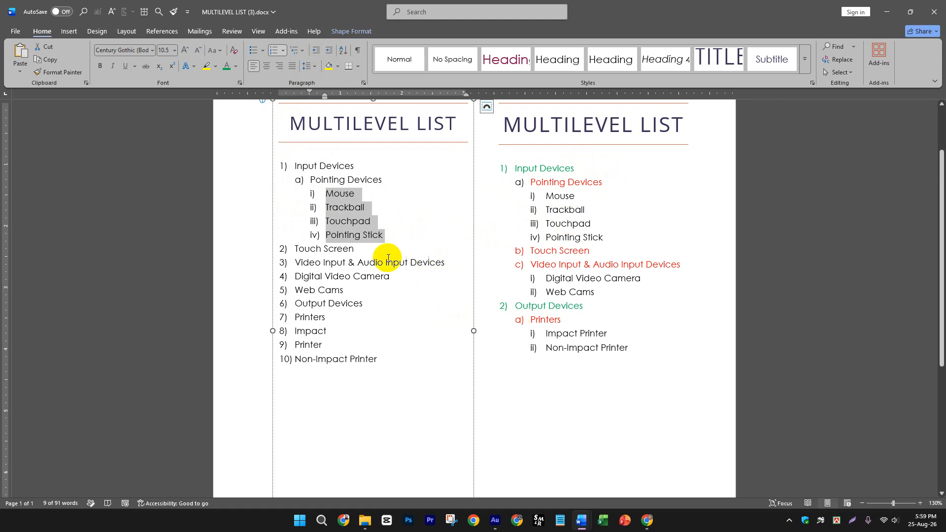
Demote "Touch Screen" and "Video Input & Audio Input Devices" to the second list level.
{"action": "left_click", "coordinate": [340, 249]}
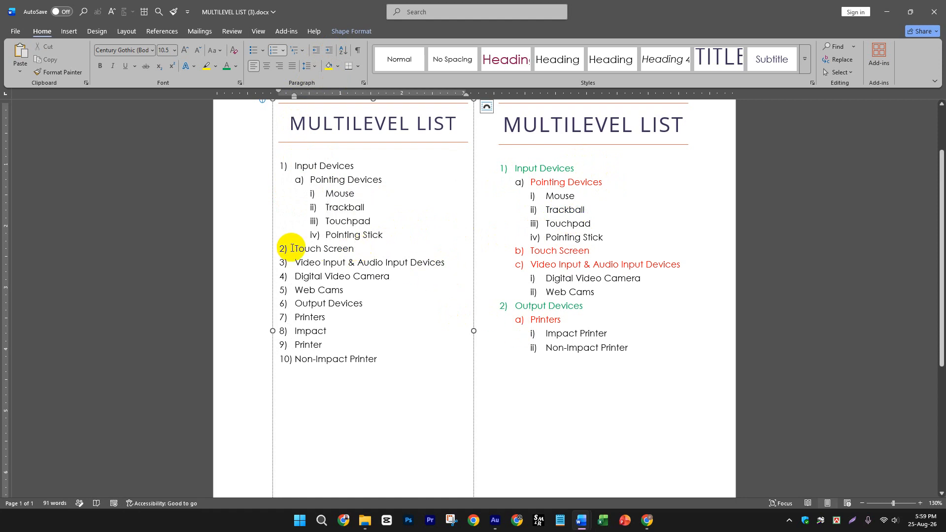
{"action": "key", "text": "Tab"}
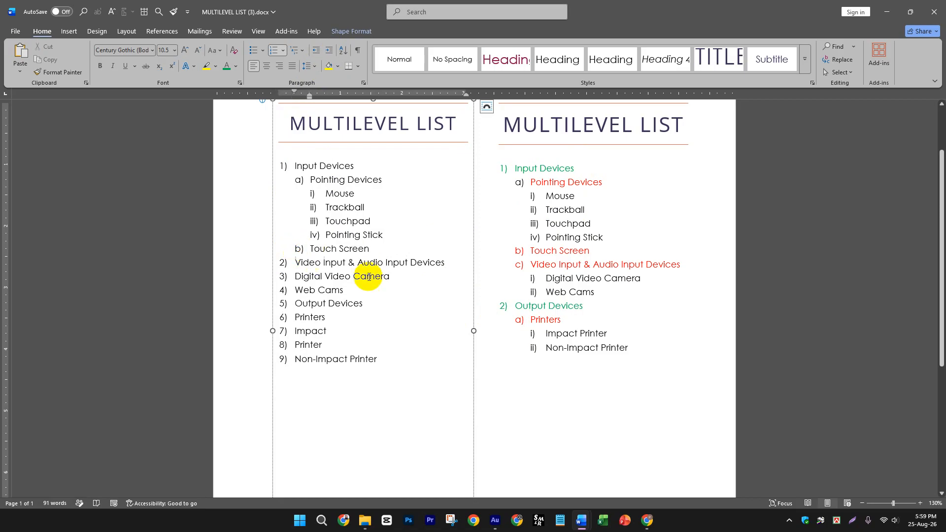
{"action": "left_click", "coordinate": [295, 262]}
{"action": "key", "text": "Tab"}
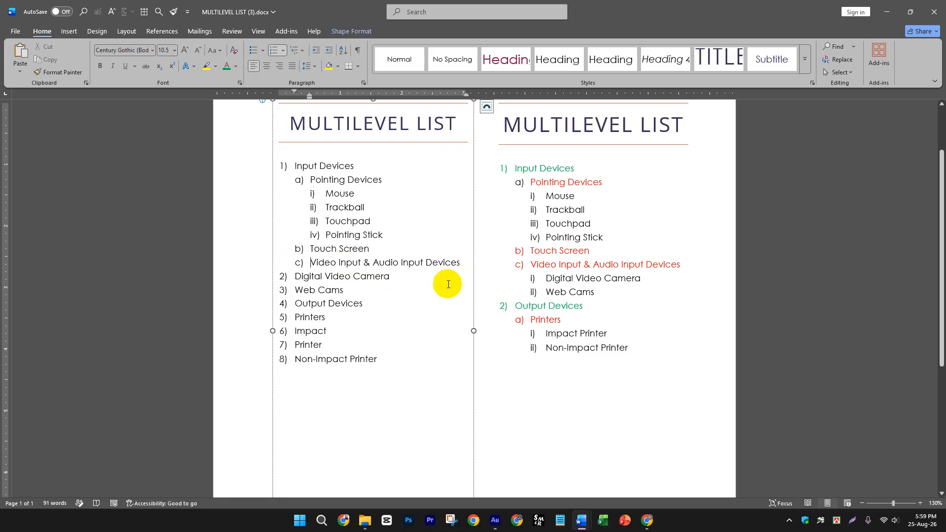
Demote "Digital Video Camera" and "Web Cams" to the third list level.
{"action": "left_click_drag", "start_coordinate": [332, 293], "coordinate": [310, 282]}
{"action": "key", "text": "Tab"}
{"action": "key", "text": "Tab"}
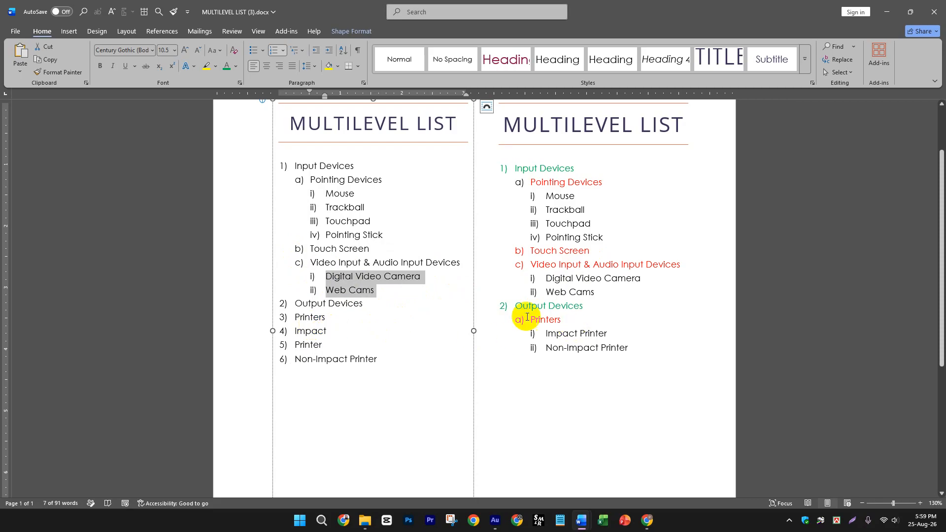
Demote "Printers" to the second list level under "Output Devices" and "Impact" to the third level.
{"action": "left_click", "coordinate": [294, 304]}
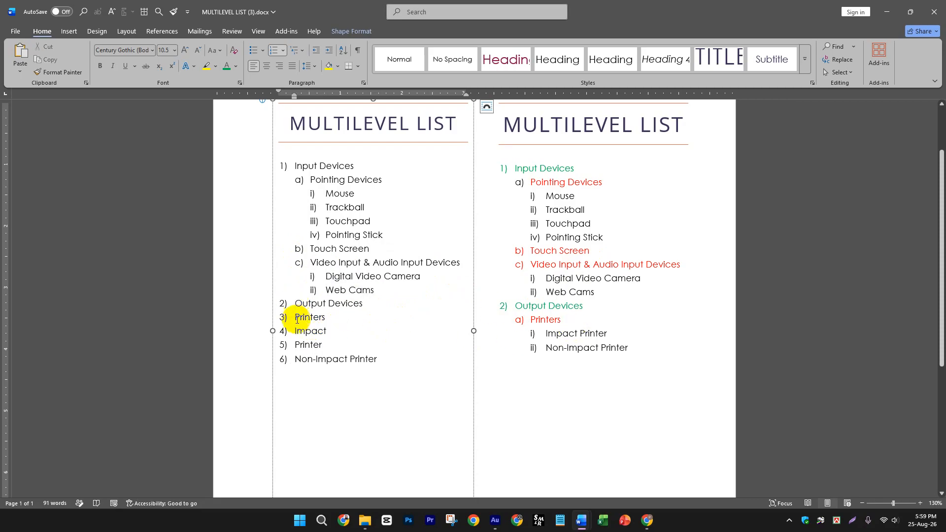
{"action": "left_click", "coordinate": [297, 317]}
{"action": "key", "text": "Tab"}
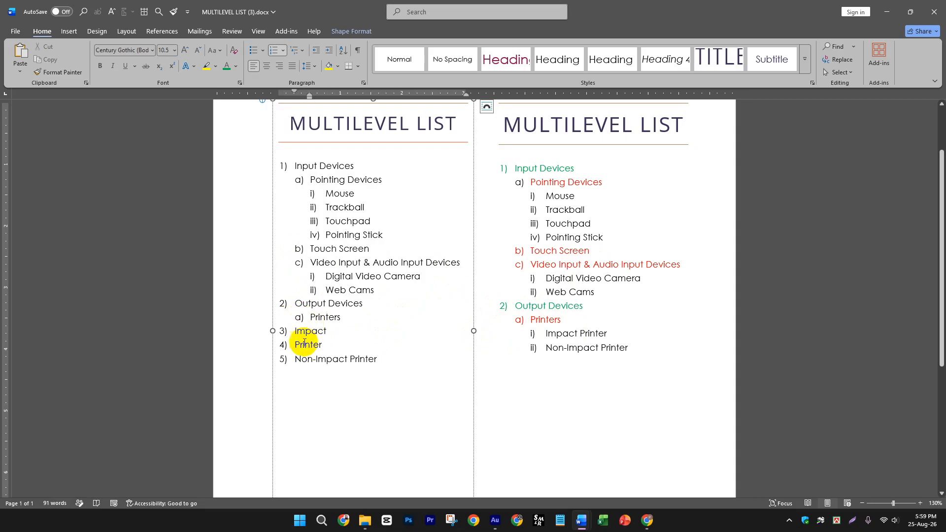
{"action": "left_click", "coordinate": [295, 330]}
{"action": "key", "text": "Tab"}
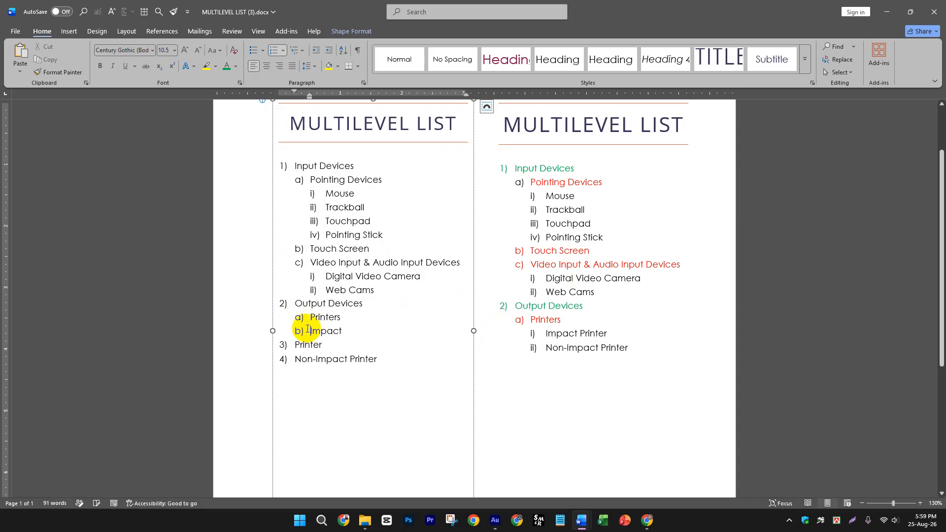
{"action": "key", "text": "Tab"}
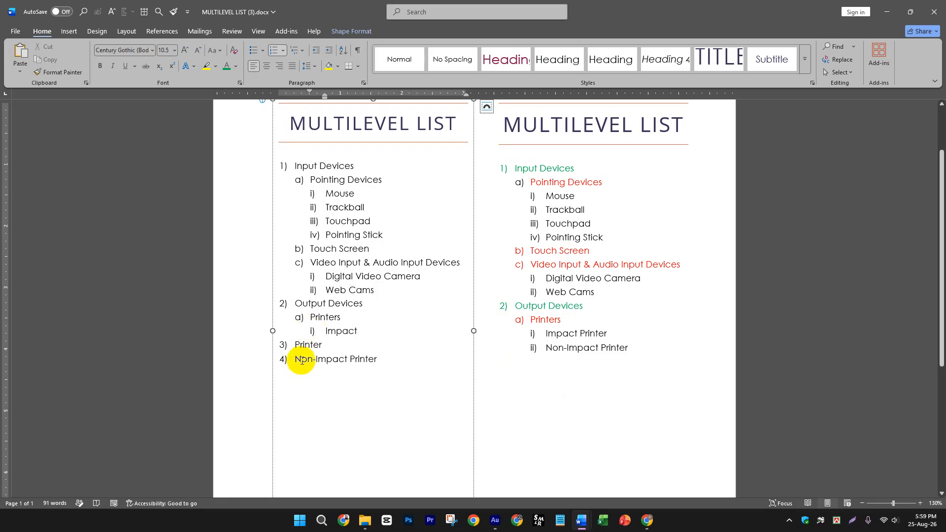
Merge the separate "Printer" item into the "Impact" item and demote "Non-Impact Printer" to the third list level.
{"action": "left_click", "coordinate": [294, 344]}
{"action": "key", "text": "BackSpace"}
{"action": "key", "text": "BackSpace"}
{"action": "key", "text": "BackSpace"}
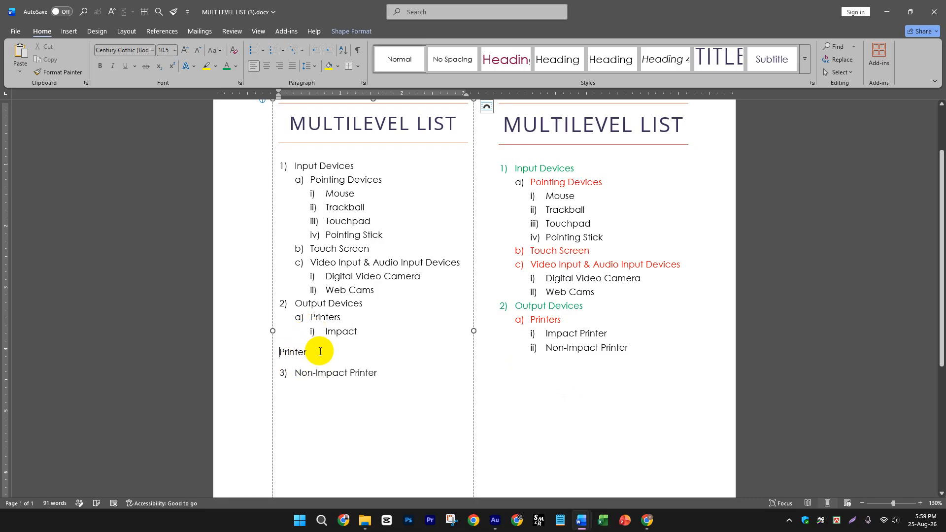
{"action": "left_click", "coordinate": [295, 345]}
{"action": "key", "text": "Tab"}
{"action": "key", "text": "Tab"}
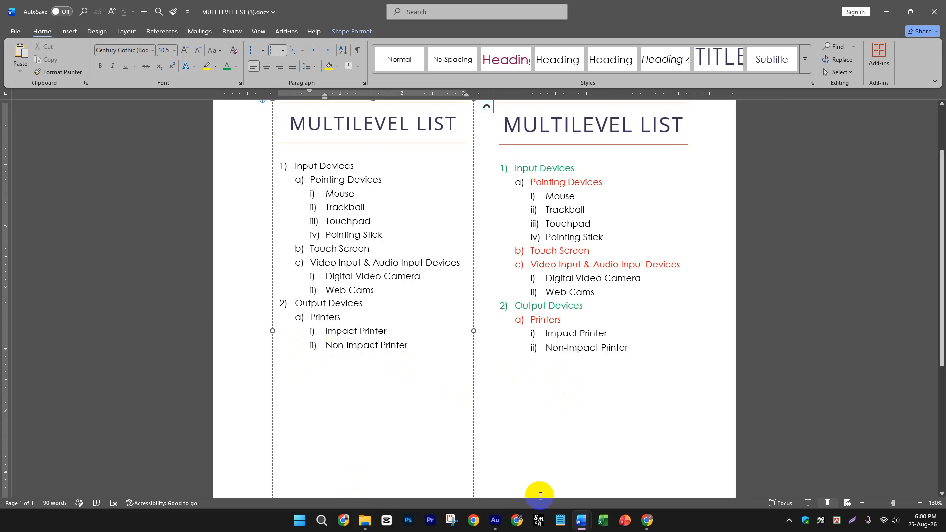
Switch to Document1, create a new blank document from it and enter the sample text "aaaaaaaaaaaaaaa".
{"action": "left_click", "coordinate": [580, 522]}
{"action": "left_click", "coordinate": [508, 456]}
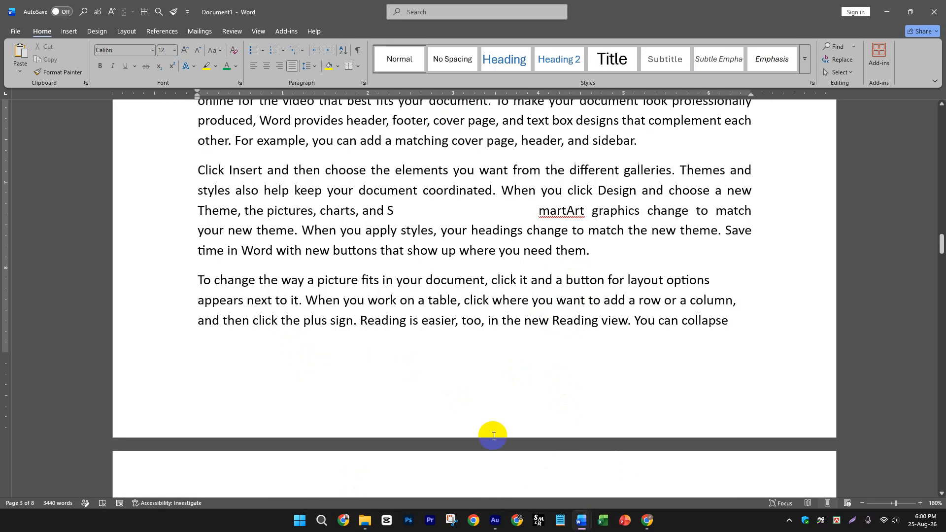
{"action": "key", "text": "ctrl+n"}
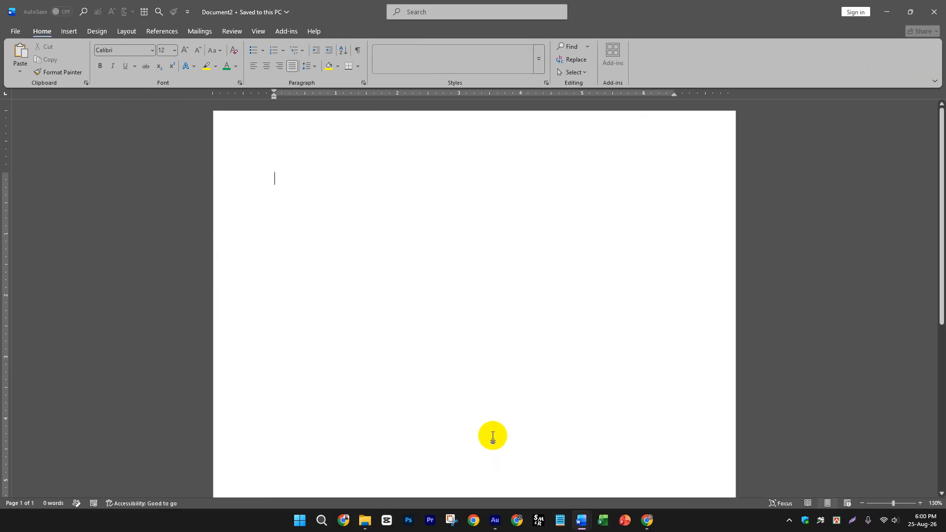
{"action": "type", "text": "aaaaaaaaaaaaaaa"}
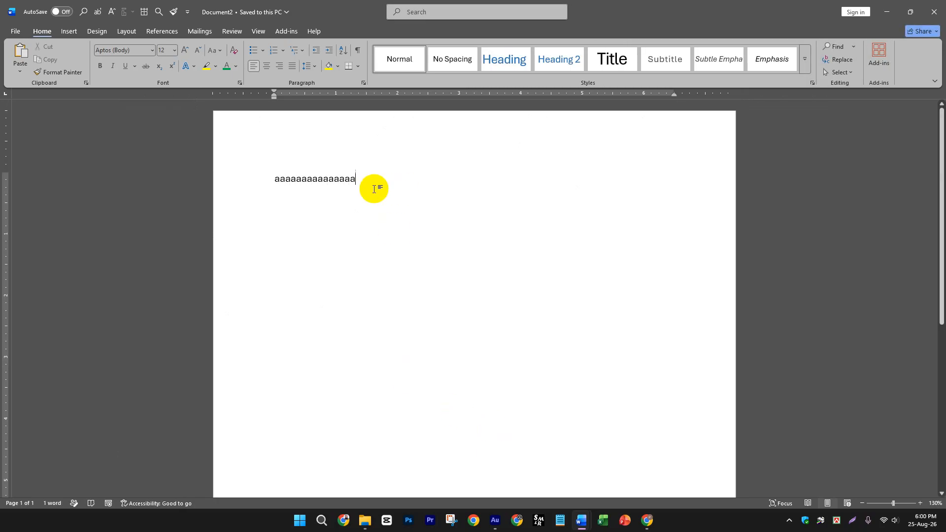
Apply the 1) a) i) multilevel list format to the sample line of a's.
{"action": "left_click_drag", "start_coordinate": [364, 177], "coordinate": [196, 171]}
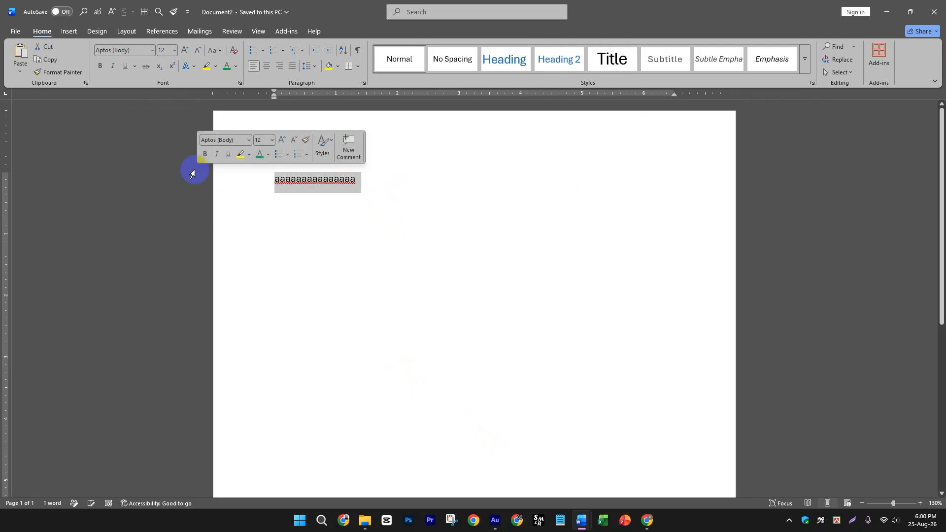
{"action": "left_click", "coordinate": [299, 51]}
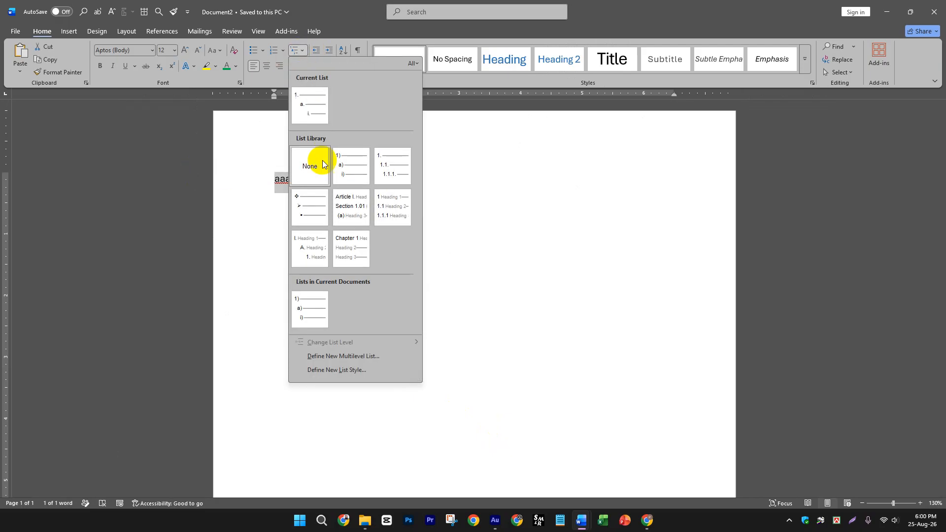
{"action": "left_click", "coordinate": [345, 169]}
{"action": "left_click", "coordinate": [395, 183]}
Add the second-level items "uygdifuvyxg", "zxdiuoseurfg", "oisdufosrfg" and "slidufhosiud" under the first list item.
{"action": "key", "text": "Return"}
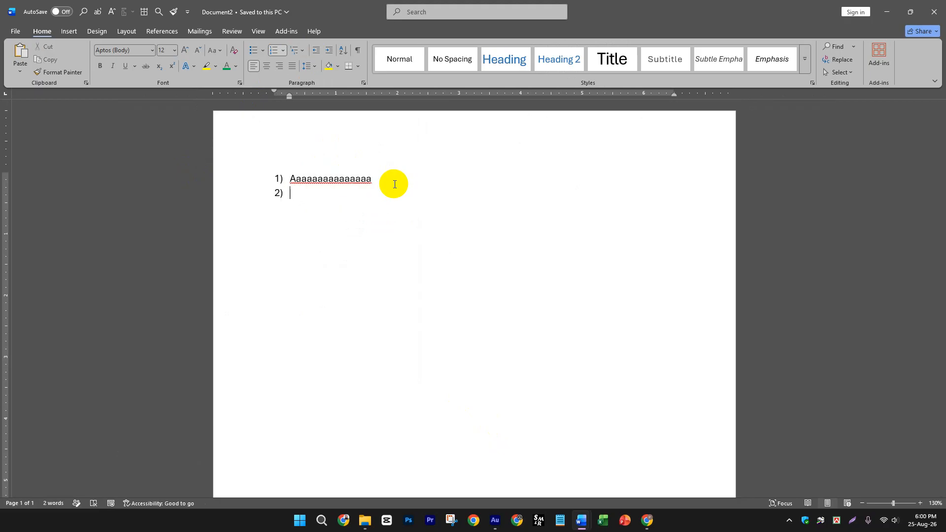
{"action": "key", "text": "Tab"}
{"action": "type", "text": "uygdifuvyxg"}
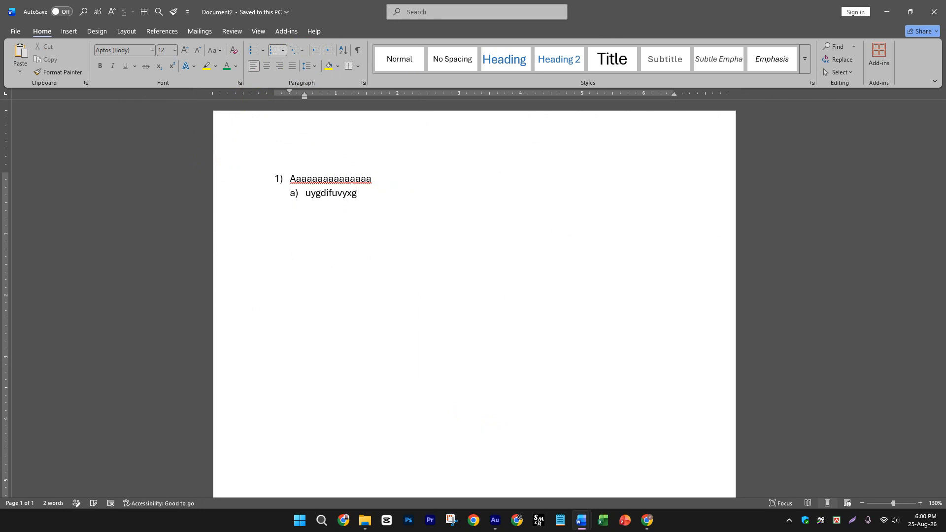
{"action": "key", "text": "Return"}
{"action": "type", "text": "zxdiuoseurfg"}
{"action": "key", "text": "Return"}
{"action": "type", "text": "oisdufosrfg"}
{"action": "key", "text": "Return"}
{"action": "type", "text": "slidufhosiud"}
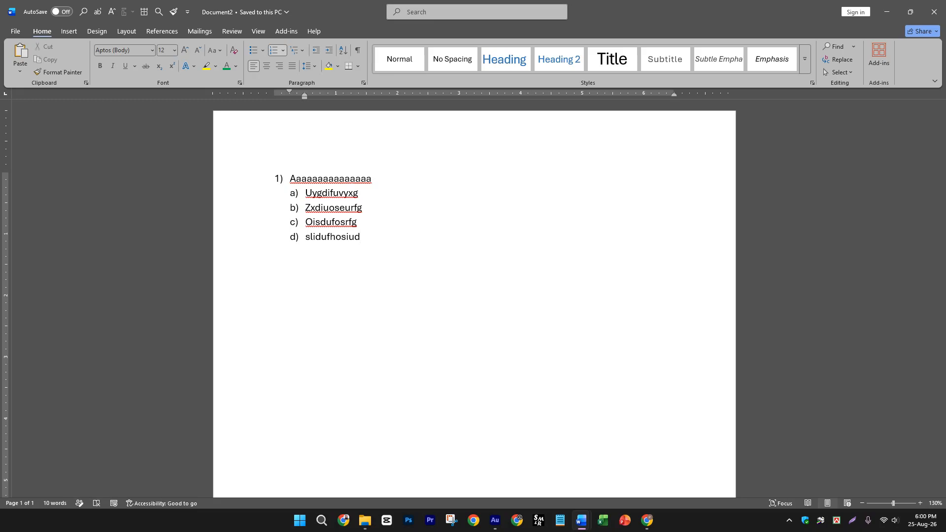
Add "lxkdhgsierhosifuhsoiue" as the second first-level list item.
{"action": "key", "text": "Return"}
{"action": "key", "text": "shift+Tab"}
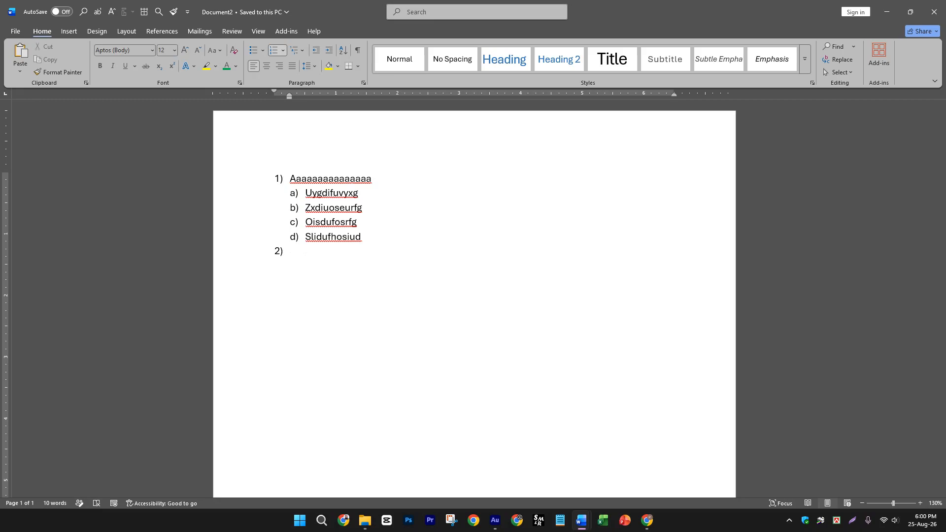
{"action": "type", "text": "lxkdhgsierhosifuhsoiue"}
Add second-level items "ghjghjdfg", "gfcjhfgtjh", "fgyjh" and "gjfty" under item 2) and return to the first level for an empty item 3).
{"action": "key", "text": "Return"}
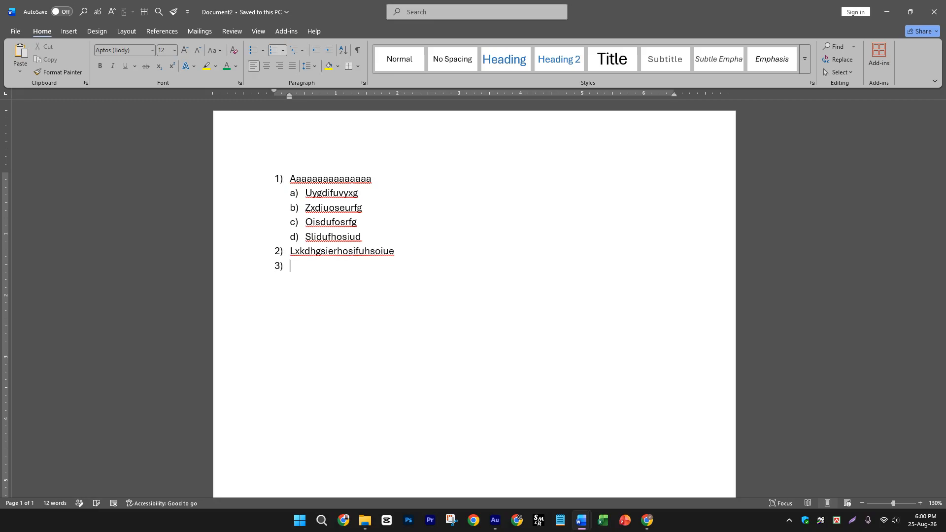
{"action": "key", "text": "Tab"}
{"action": "type", "text": "ghjghjdfg"}
{"action": "key", "text": "Return"}
{"action": "type", "text": "gfcjhfgtjh"}
{"action": "key", "text": "Return"}
{"action": "type", "text": "fgyjh"}
{"action": "key", "text": "Return"}
{"action": "type", "text": "gjfty"}
{"action": "key", "text": "Return"}
{"action": "key", "text": "Return"}
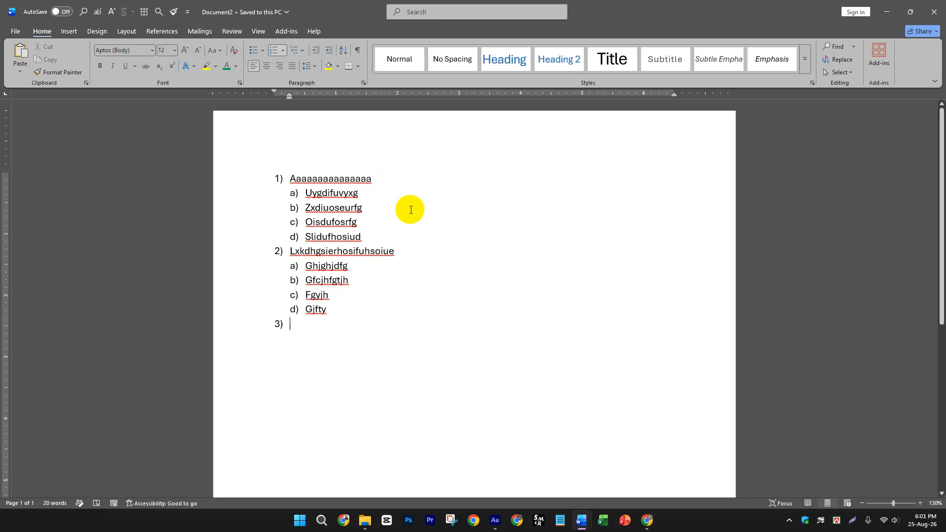
Arrange the list items from "Aaaaaaaaaaaaaaa" to "Gjfty" in two columns, leaving out the empty item 3).
{"action": "left_click_drag", "start_coordinate": [359, 310], "coordinate": [221, 149]}
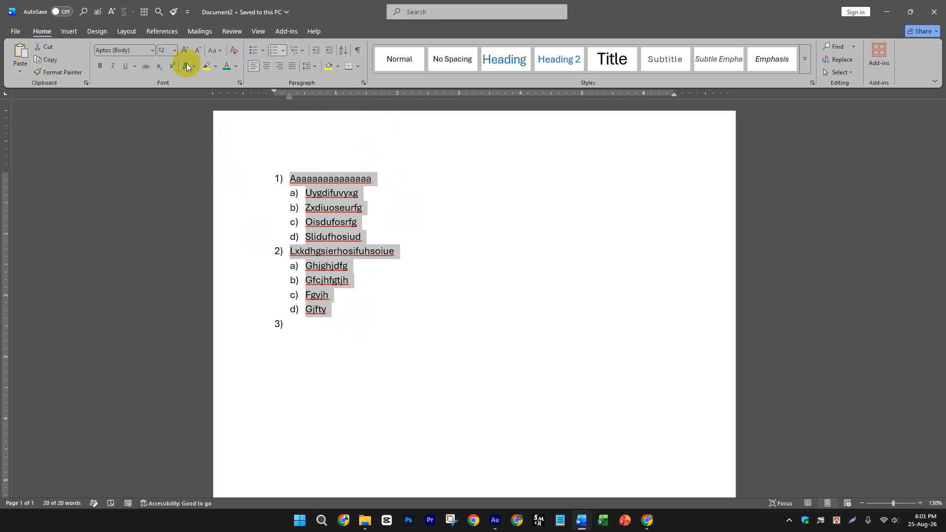
{"action": "left_click", "coordinate": [100, 32]}
{"action": "left_click", "coordinate": [126, 31]}
{"action": "left_click", "coordinate": [98, 68]}
{"action": "left_click", "coordinate": [126, 113]}
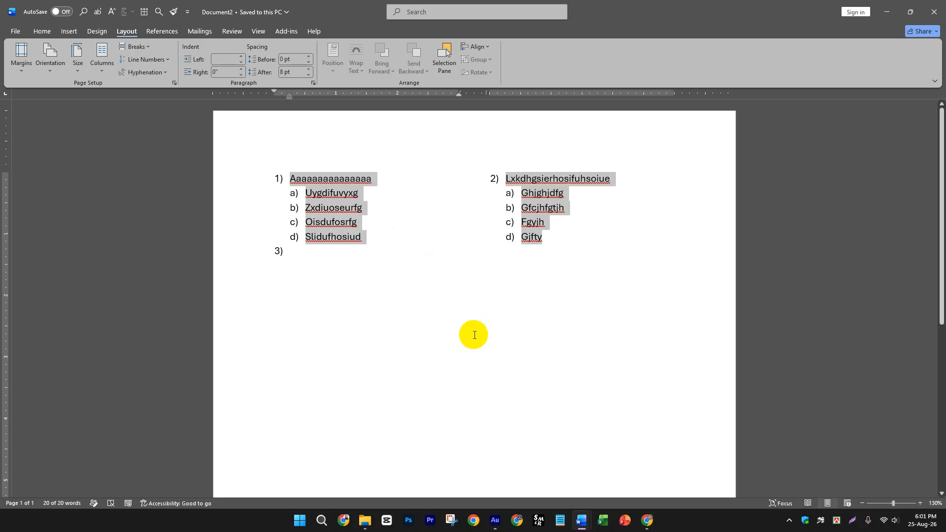
Switch to Document1 and set 2.5 line spacing for the justified paragraph starting with "To change the way a picture fits".
{"action": "left_click", "coordinate": [582, 520]}
{"action": "left_click", "coordinate": [473, 466]}
{"action": "scroll", "coordinate": [420, 350], "scroll_direction": "up", "scroll_amount": 4}
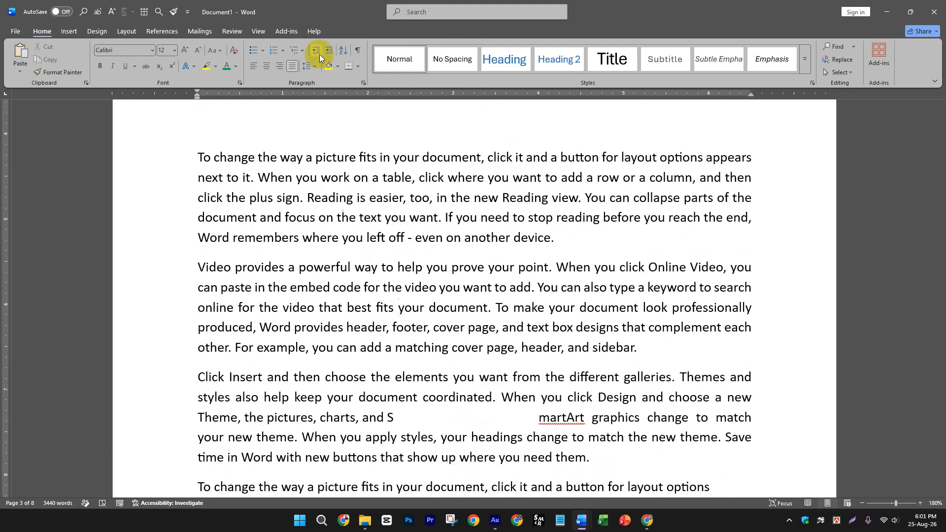
{"action": "left_click", "coordinate": [392, 266]}
{"action": "scroll", "coordinate": [523, 259], "scroll_direction": "up", "scroll_amount": 2}
{"action": "left_click_drag", "start_coordinate": [561, 321], "coordinate": [205, 243]}
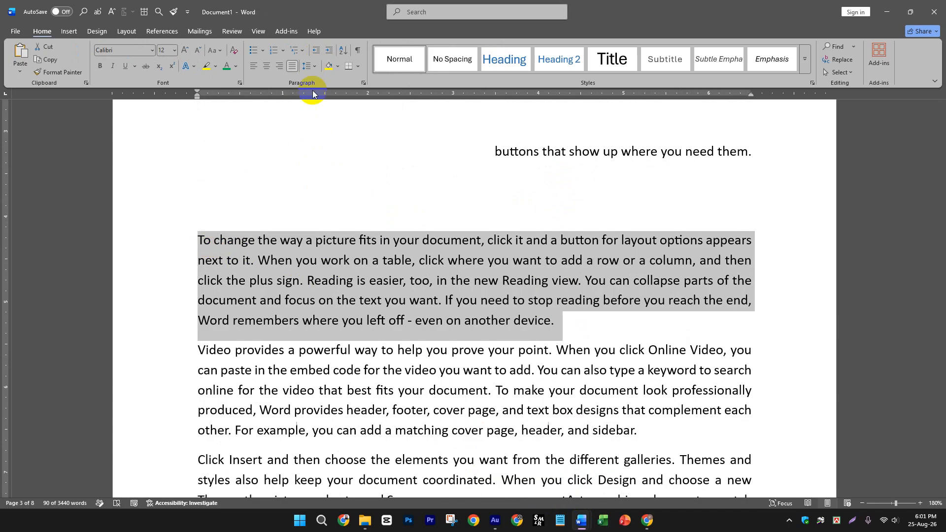
{"action": "left_click", "coordinate": [309, 67]}
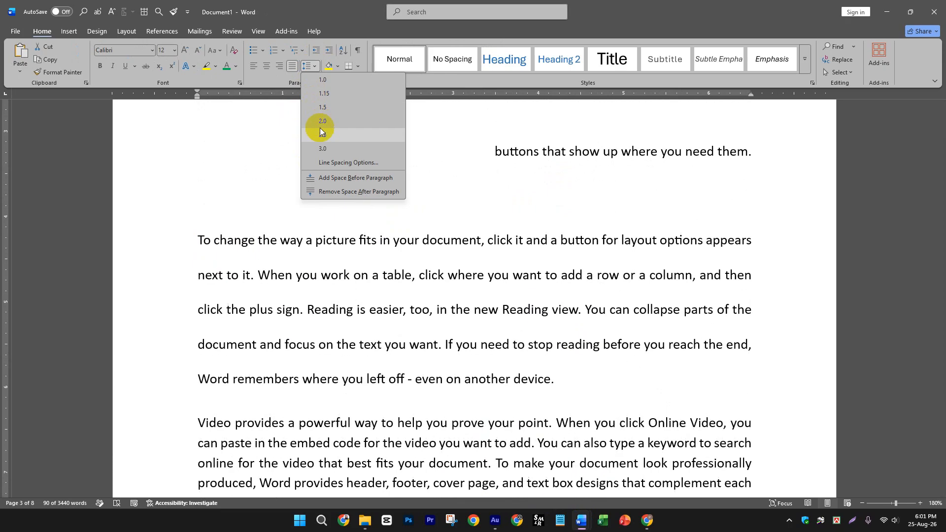
{"action": "left_click", "coordinate": [327, 132]}
{"action": "left_click", "coordinate": [488, 331]}
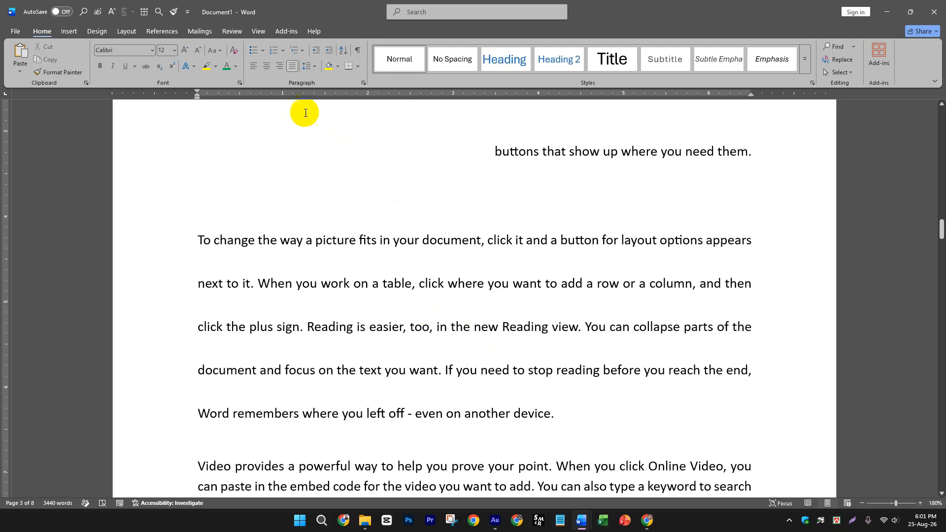
Examine the options for line spacing and for adding or removing space before and after the paragraph.
{"action": "scroll", "coordinate": [524, 354], "scroll_direction": "down", "scroll_amount": 1}
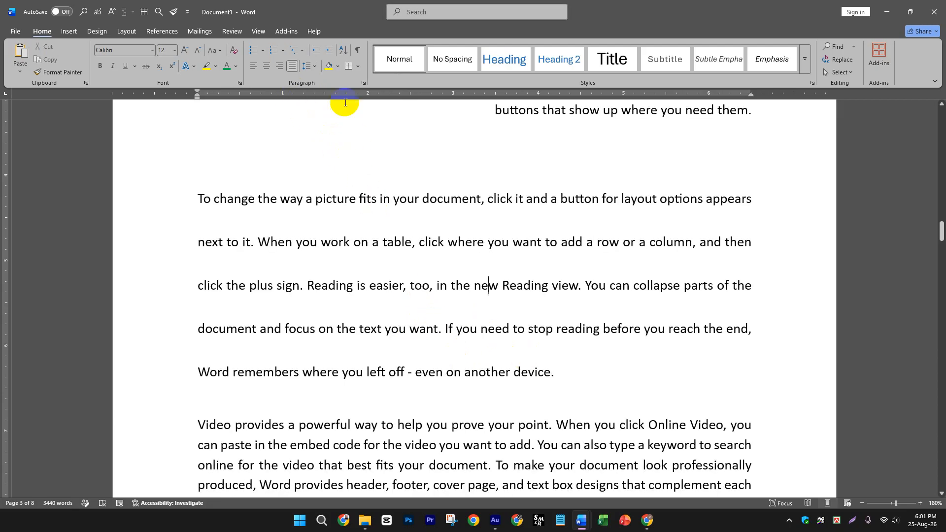
{"action": "left_click", "coordinate": [314, 69]}
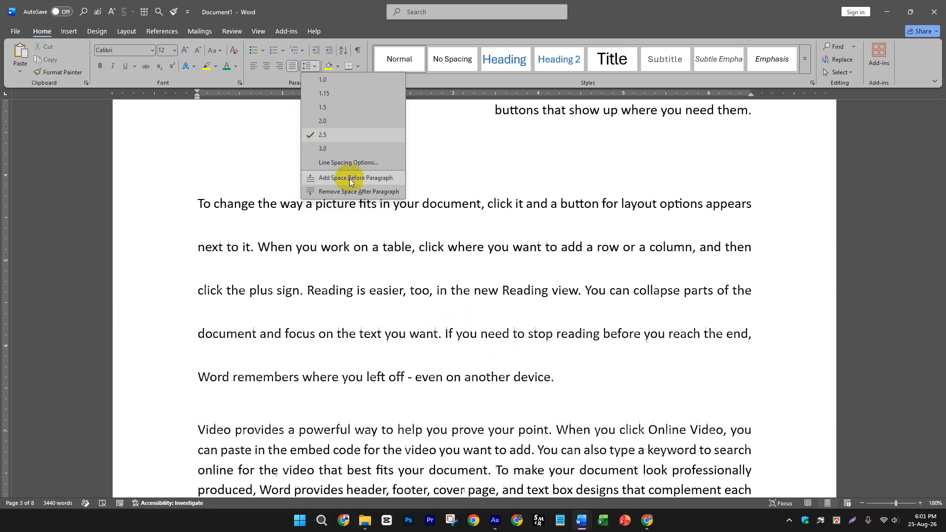
{"action": "left_click", "coordinate": [127, 31]}
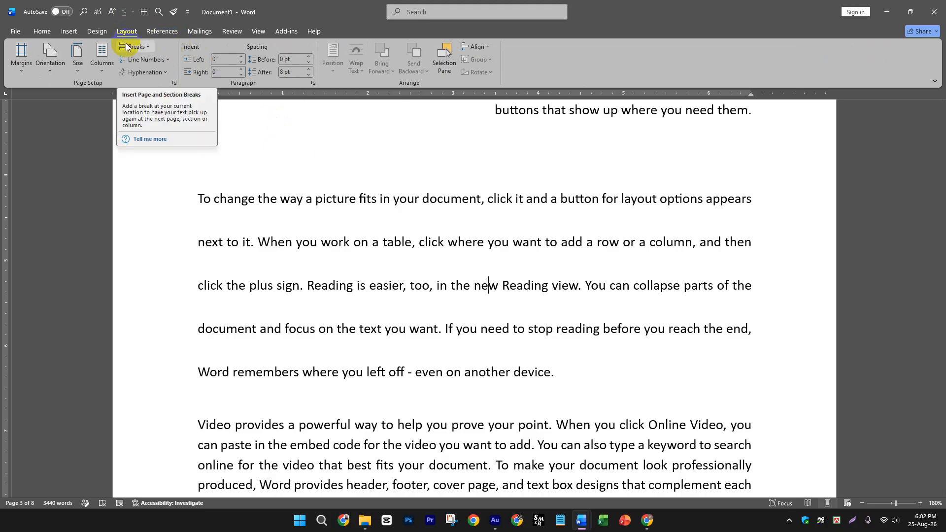
{"action": "left_click", "coordinate": [69, 31]}
{"action": "left_click", "coordinate": [42, 31]}
{"action": "left_click", "coordinate": [493, 290]}
{"action": "scroll", "coordinate": [443, 237], "scroll_direction": "down", "scroll_amount": 1}
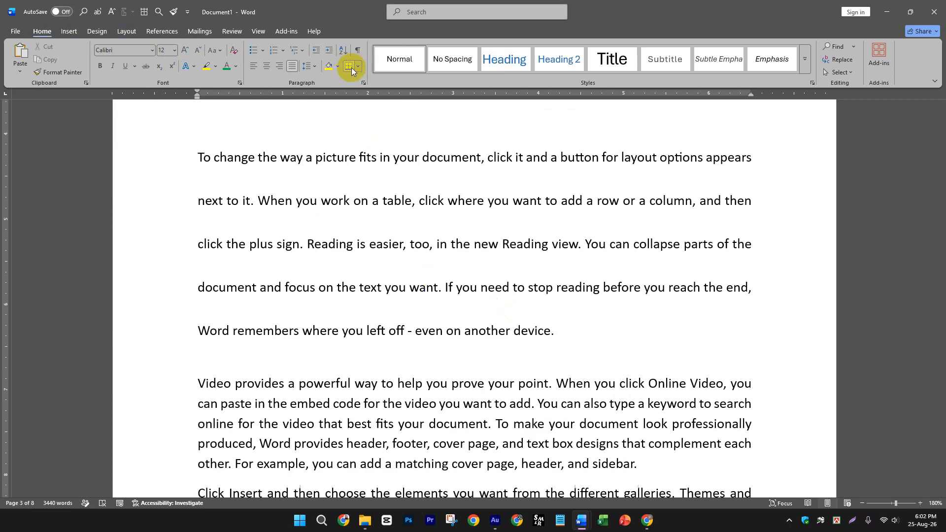
Add a bottom border to the selected justified paragraphs starting with "Video provides a powerful way" and "Click Insert and then choose".
{"action": "scroll", "coordinate": [437, 190], "scroll_direction": "down", "scroll_amount": 3}
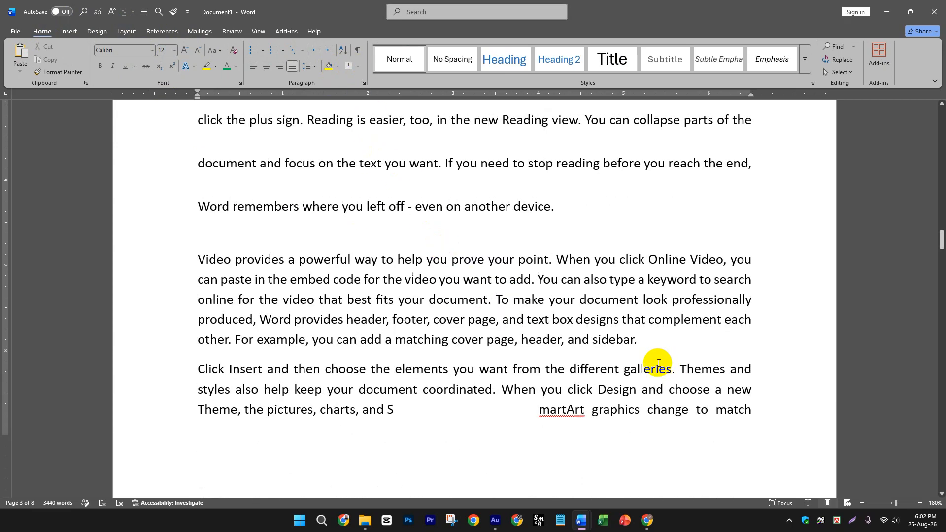
{"action": "left_click_drag", "start_coordinate": [773, 414], "coordinate": [140, 261]}
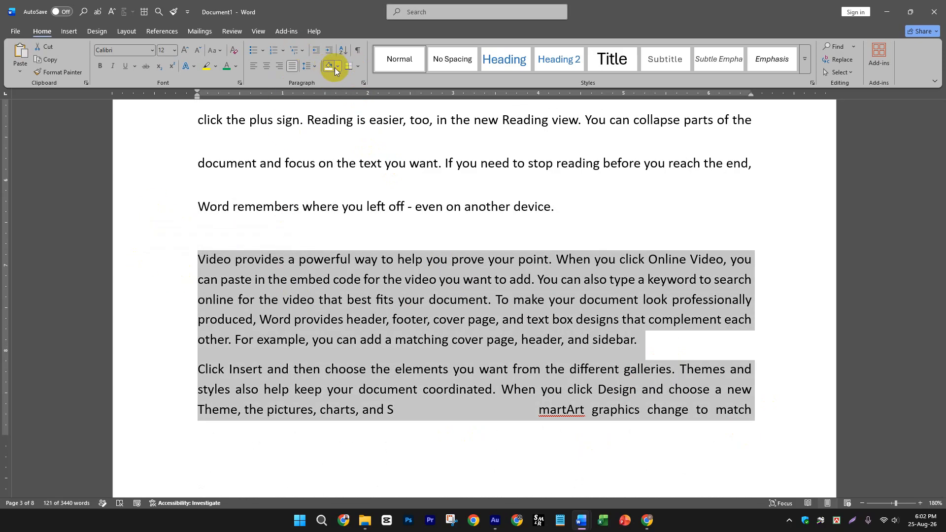
{"action": "left_click", "coordinate": [360, 66]}
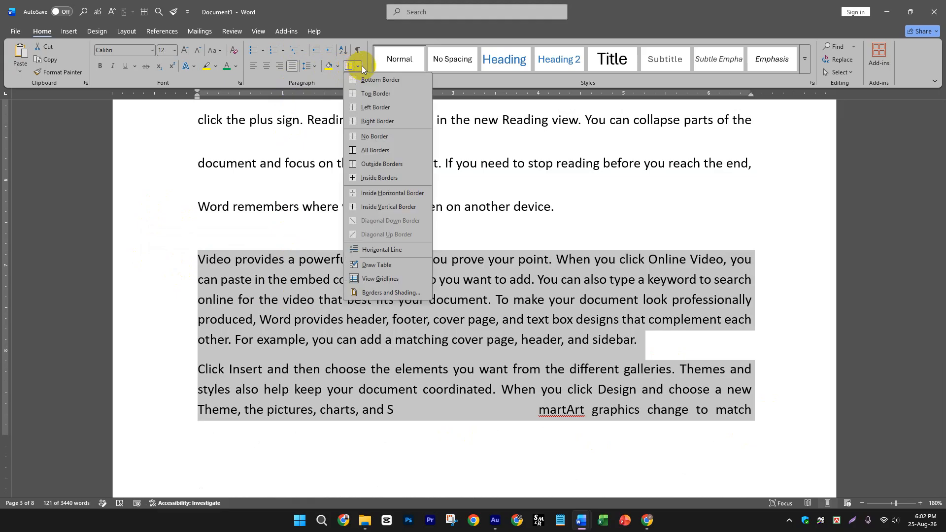
{"action": "left_click", "coordinate": [384, 81]}
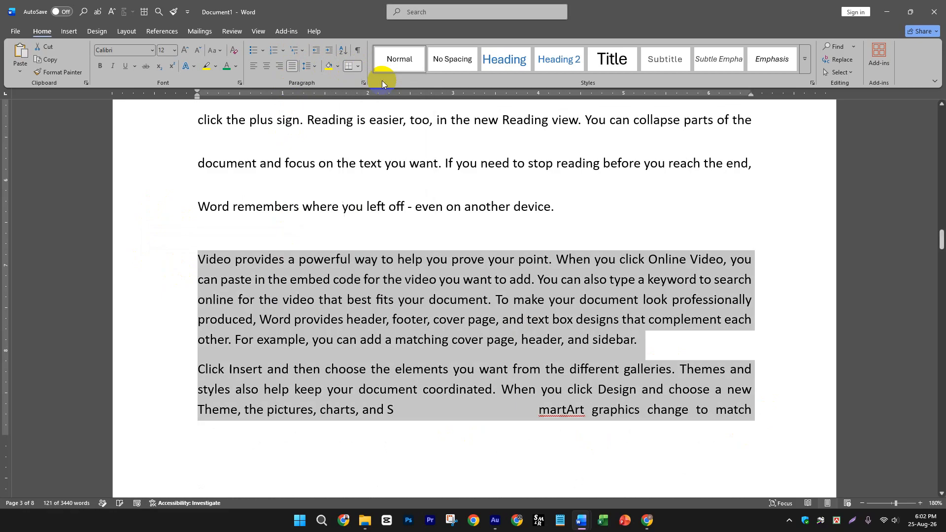
{"action": "left_click", "coordinate": [358, 66]}
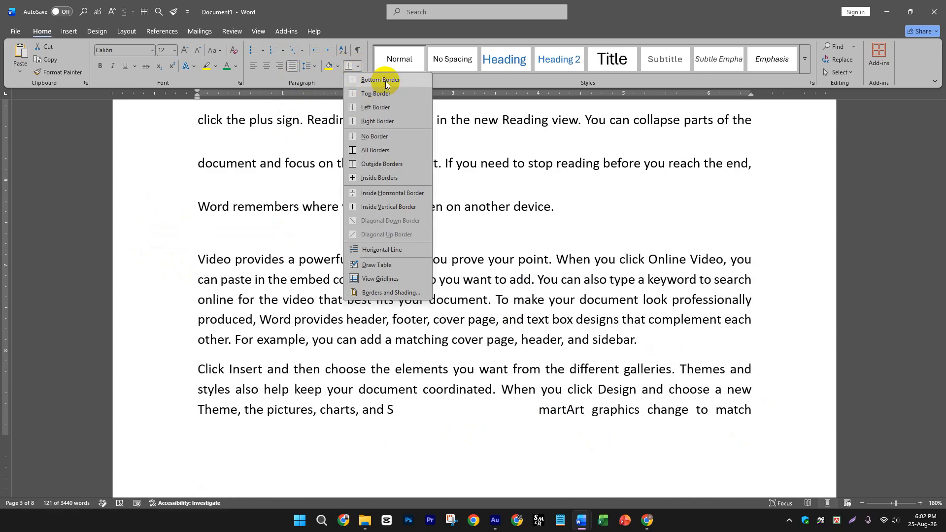
{"action": "left_click", "coordinate": [575, 326]}
{"action": "scroll", "coordinate": [587, 327], "scroll_direction": "down", "scroll_amount": 3}
{"action": "scroll", "coordinate": [590, 321], "scroll_direction": "down", "scroll_amount": 2}
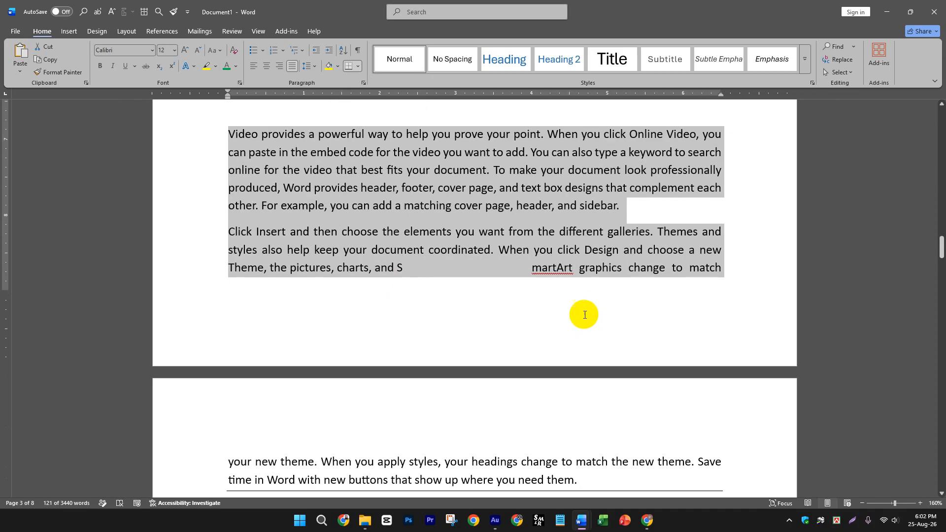
Remove the bottom border from the justified paragraphs running from page 3 onto page 4.
{"action": "left_click", "coordinate": [359, 66]}
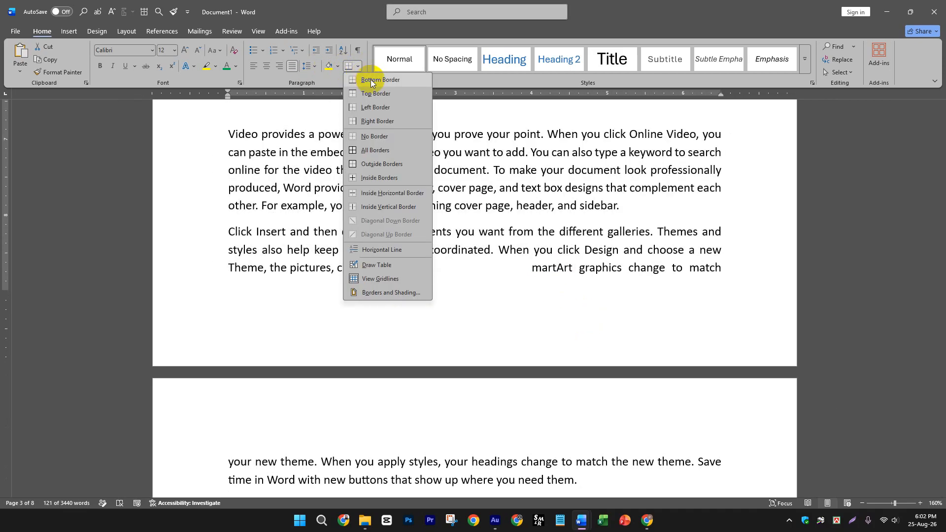
{"action": "left_click", "coordinate": [372, 80]}
{"action": "left_click", "coordinate": [624, 204]}
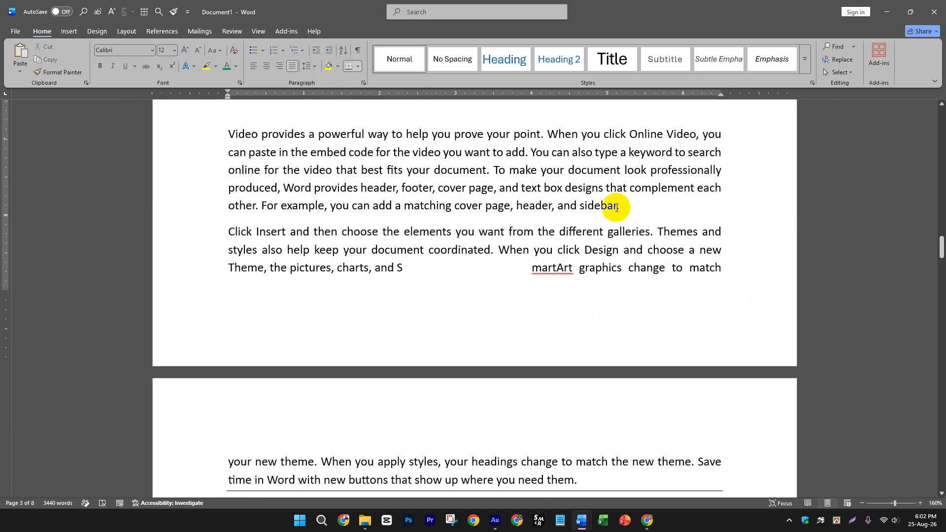
{"action": "left_click", "coordinate": [357, 67]}
{"action": "left_click", "coordinate": [376, 78]}
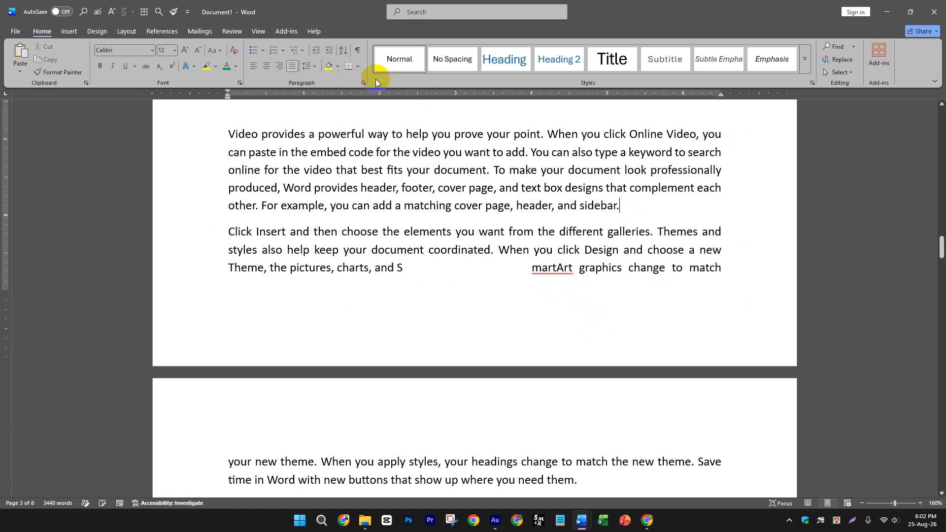
Add a bottom border and a top border to the page 4 paragraph starting with "To change the way a picture fits".
{"action": "scroll", "coordinate": [567, 266], "scroll_direction": "down", "scroll_amount": 4}
{"action": "scroll", "coordinate": [570, 288], "scroll_direction": "down", "scroll_amount": 2}
{"action": "left_click", "coordinate": [477, 236]}
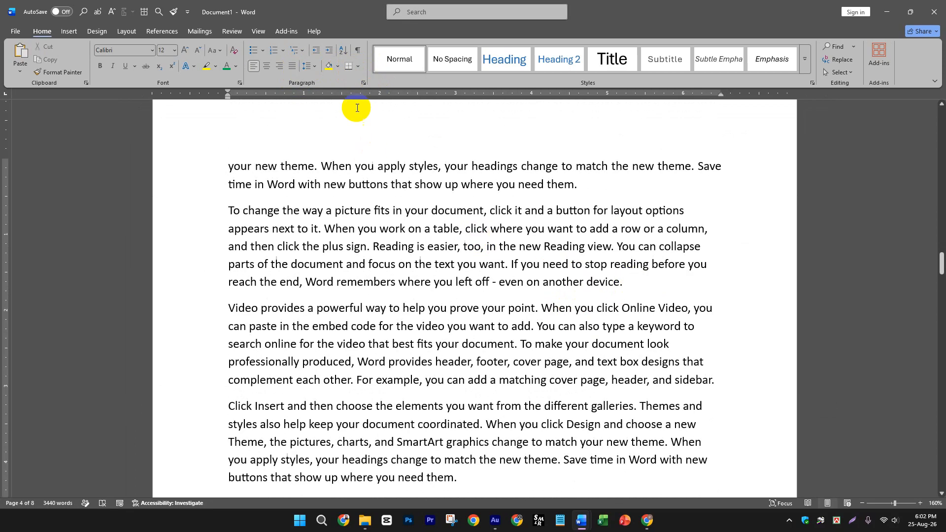
{"action": "left_click", "coordinate": [358, 66]}
{"action": "left_click", "coordinate": [375, 80]}
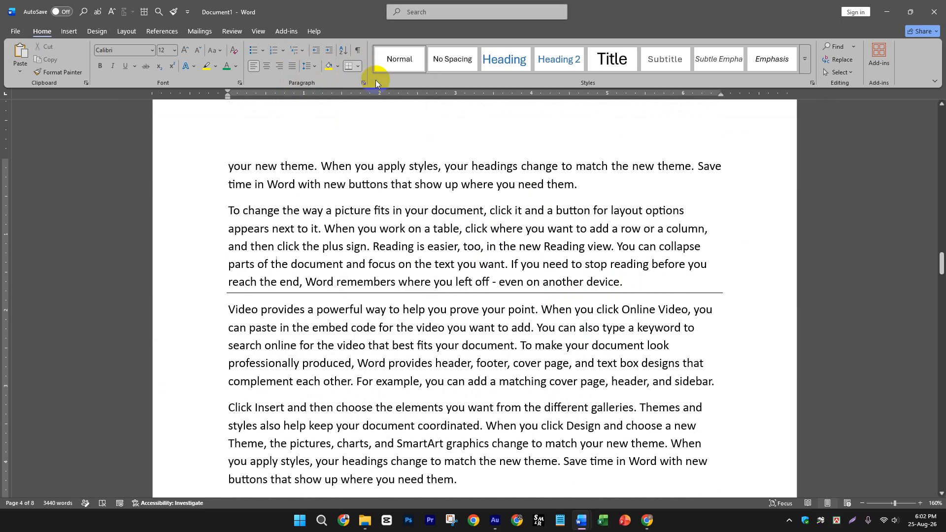
{"action": "left_click", "coordinate": [358, 66]}
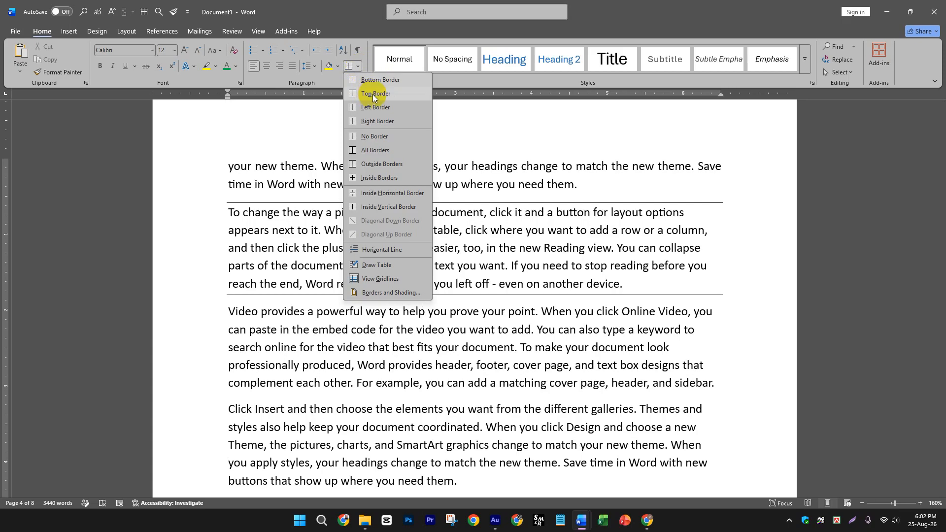
{"action": "left_click", "coordinate": [374, 94]}
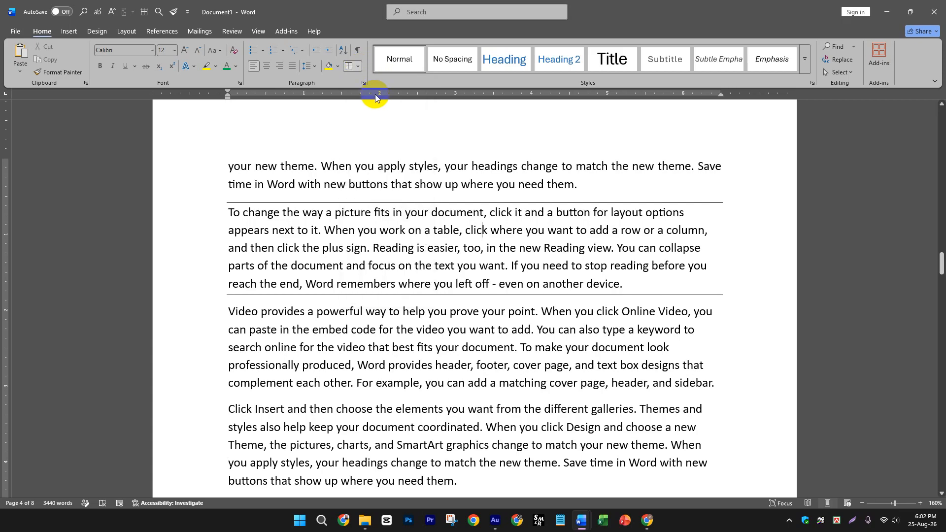
Clear the borders of the "To change the way a picture fits" paragraph and box it with All Borders.
{"action": "left_click", "coordinate": [360, 66]}
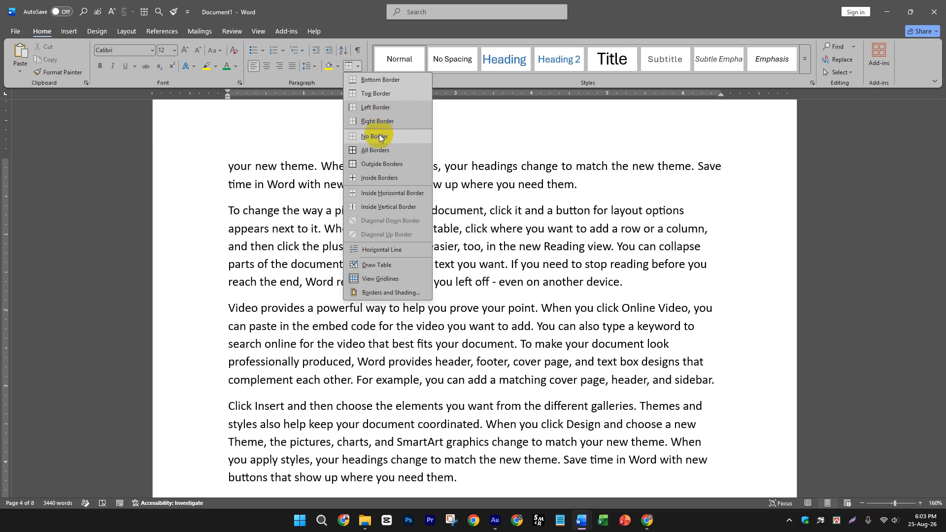
{"action": "left_click", "coordinate": [379, 134]}
{"action": "left_click", "coordinate": [358, 66]}
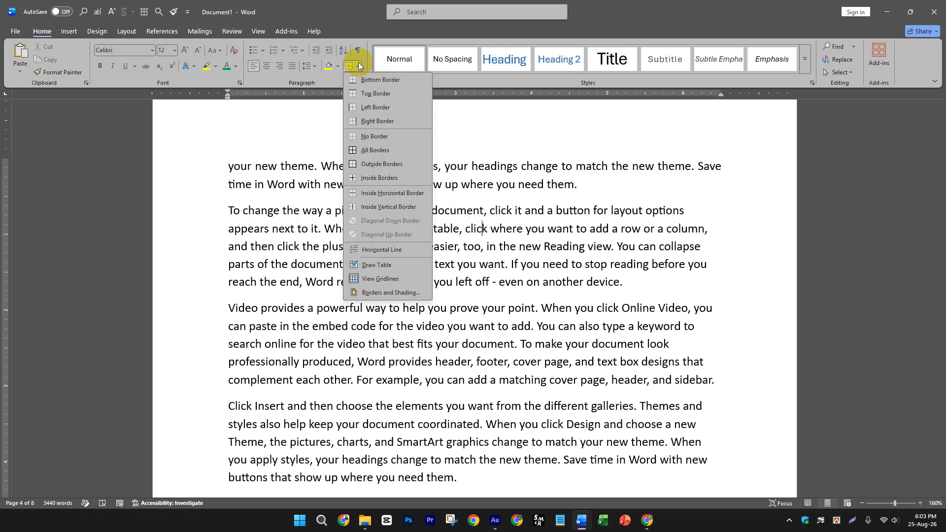
{"action": "left_click", "coordinate": [377, 152]}
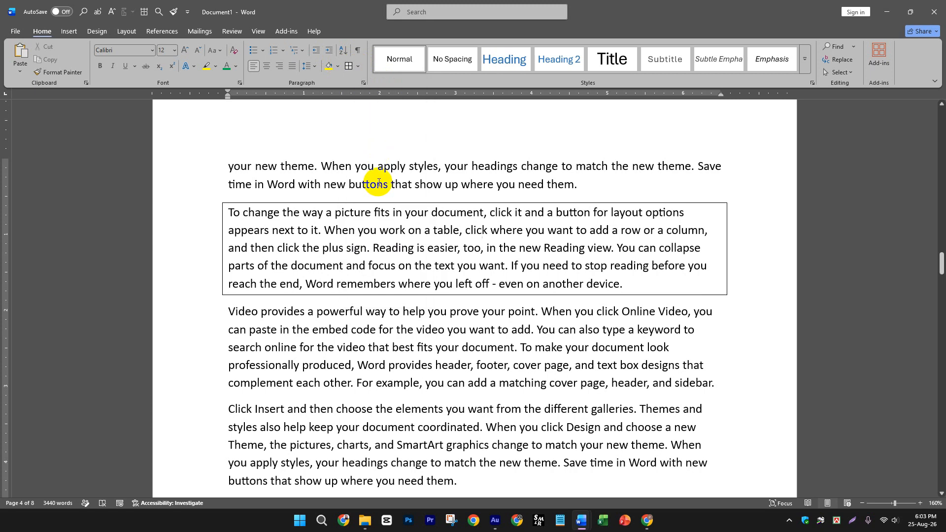
Apply All Borders to the three page 4 paragraphs from "To change the way a picture fits" to "buttons that show up where you need them".
{"action": "left_click", "coordinate": [404, 230]}
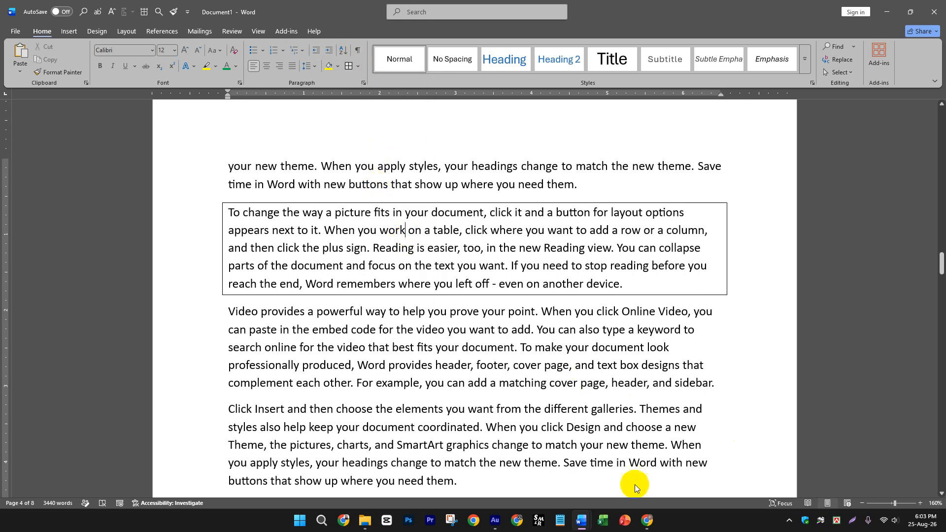
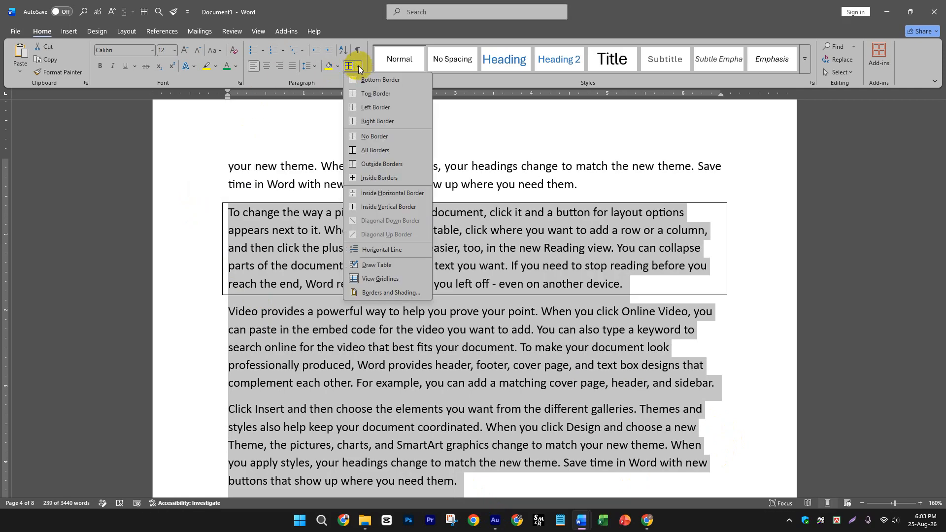
{"action": "left_click", "coordinate": [370, 153]}
{"action": "scroll", "coordinate": [421, 202], "scroll_direction": "down", "scroll_amount": 2}
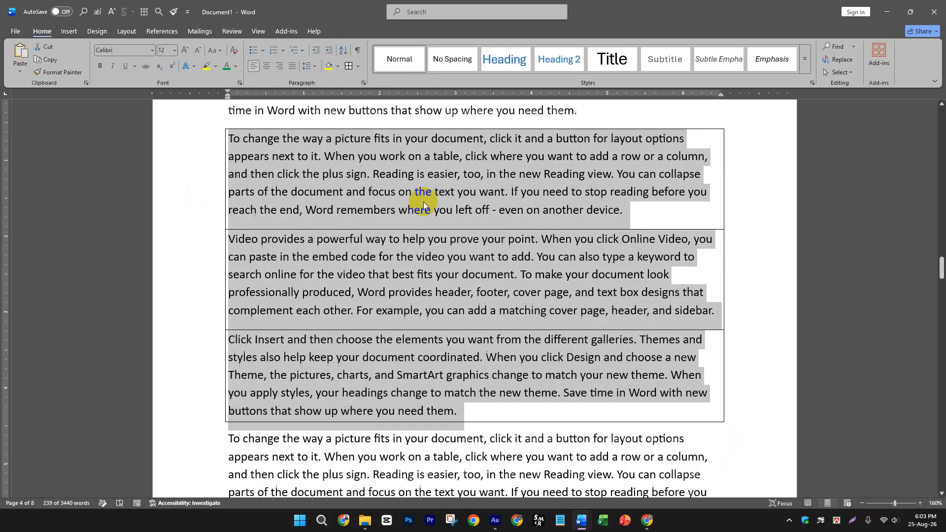
{"action": "left_click", "coordinate": [466, 220]}
{"action": "scroll", "coordinate": [513, 239], "scroll_direction": "up", "scroll_amount": 1}
{"action": "scroll", "coordinate": [518, 236], "scroll_direction": "down", "scroll_amount": 2, "text": "ctrl"}
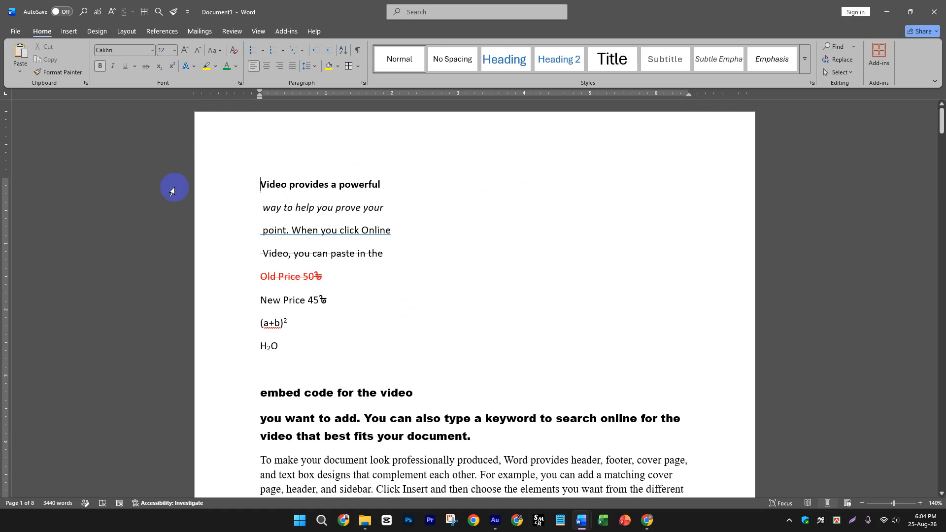
Go to page 6 of the document with the Go To command.
{"action": "left_click", "coordinate": [289, 185]}
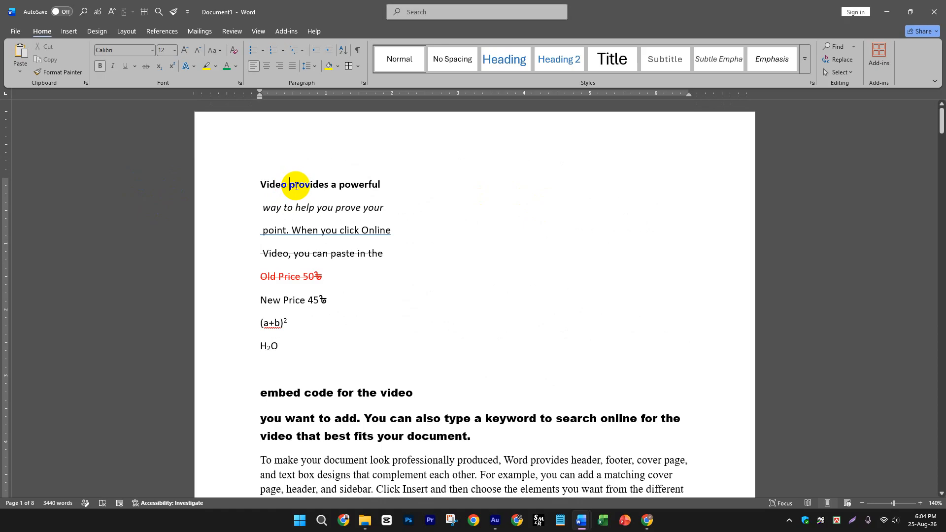
{"action": "key", "text": "ctrl+g"}
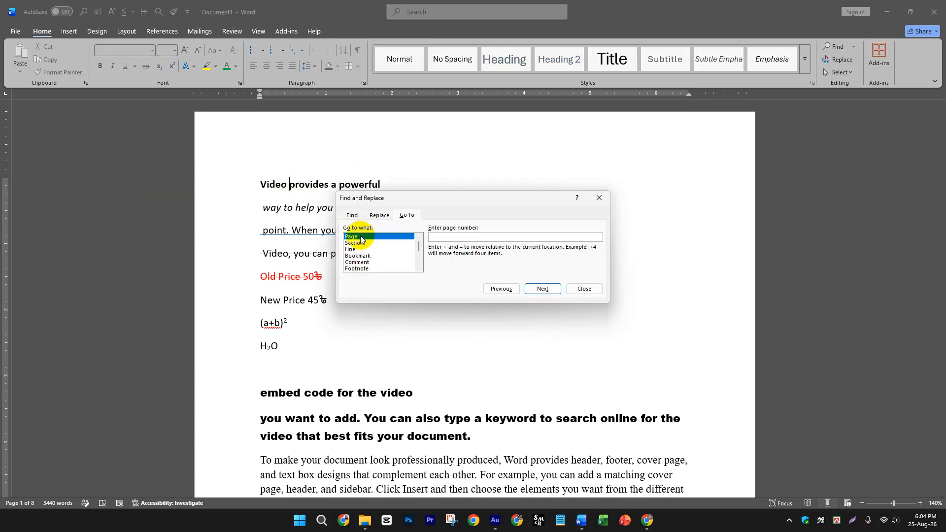
{"action": "type", "text": "6"}
{"action": "key", "text": "Return"}
{"action": "left_click", "coordinate": [599, 198]}
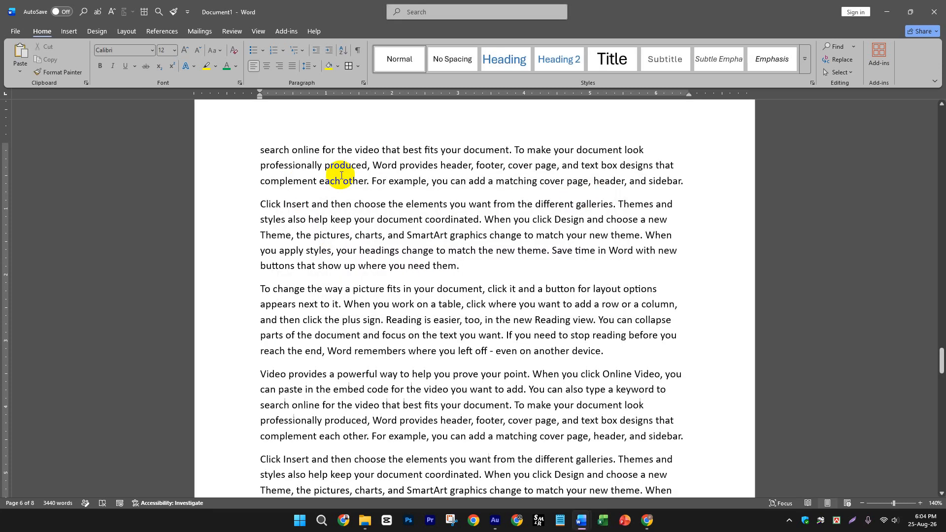
Jump to the end and back to the start of the document, and browse its pages forward and backward one at a time.
{"action": "key", "text": "ctrl+End"}
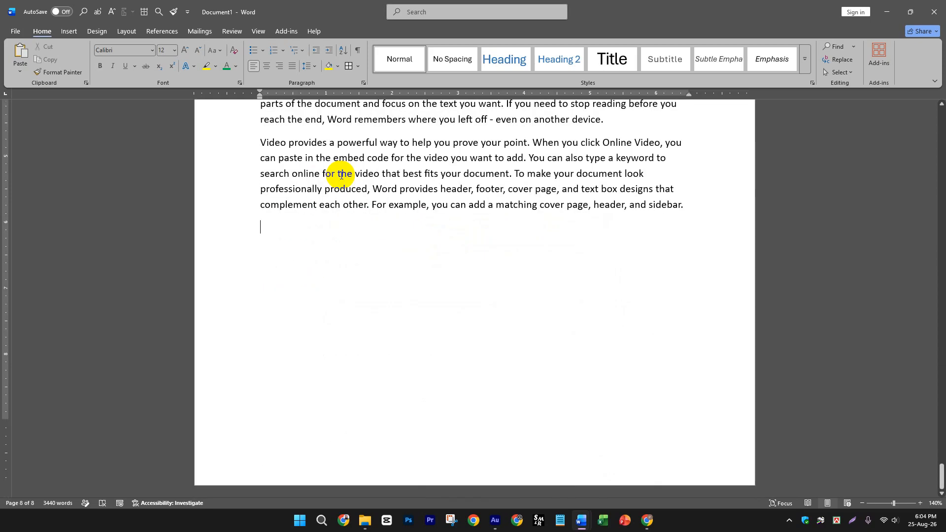
{"action": "key", "text": "ctrl+Home"}
{"action": "key", "text": "ctrl+Page_Down"}
{"action": "key", "text": "ctrl+Page_Down"}
{"action": "key", "text": "ctrl+Page_Down"}
{"action": "key", "text": "ctrl+Page_Down"}
{"action": "key", "text": "ctrl+Page_Down"}
{"action": "key", "text": "ctrl+Page_Down"}
{"action": "key", "text": "ctrl+Page_Down"}
{"action": "key", "text": "ctrl+Page_Down"}
{"action": "key", "text": "ctrl+Page_Down"}
{"action": "key", "text": "ctrl+Page_Up"}
{"action": "key", "text": "ctrl+Page_Up"}
{"action": "key", "text": "ctrl+Page_Up"}
{"action": "key", "text": "ctrl+Page_Up"}
{"action": "key", "text": "ctrl+Page_Up"}
{"action": "key", "text": "ctrl+Page_Up"}
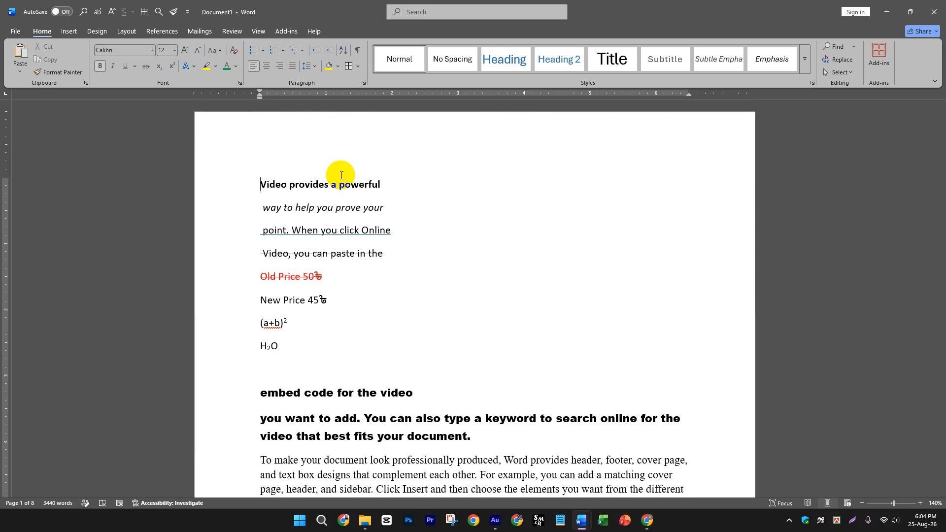
Split "Video" from the opening line into its own paragraph, show the full styles list and apply the Title style to it.
{"action": "left_click", "coordinate": [292, 183]}
{"action": "key", "text": "Return"}
{"action": "left_click_drag", "start_coordinate": [302, 184], "coordinate": [157, 175]}
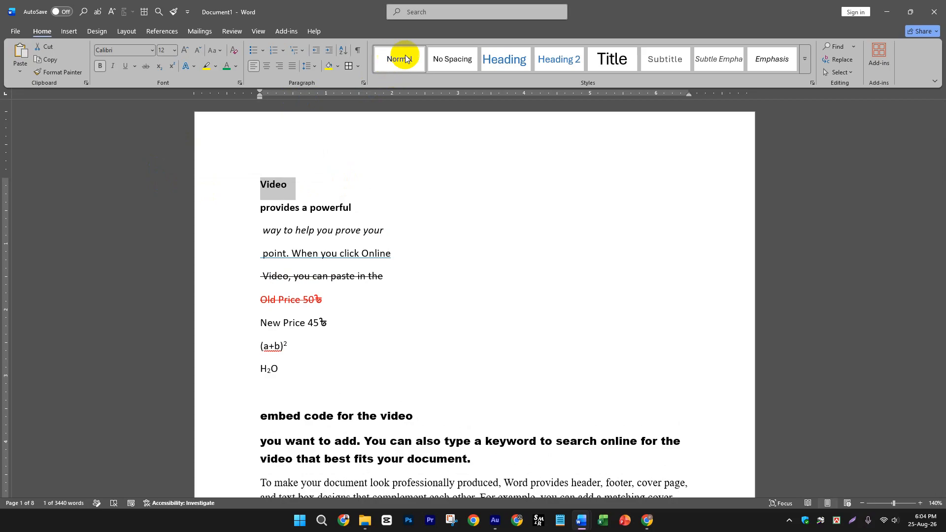
{"action": "left_click", "coordinate": [814, 81]}
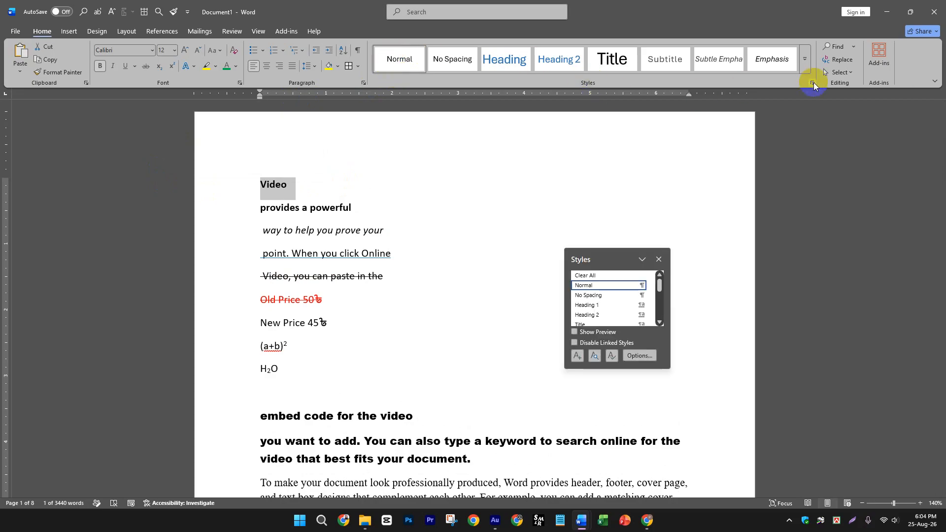
{"action": "left_click", "coordinate": [826, 150]}
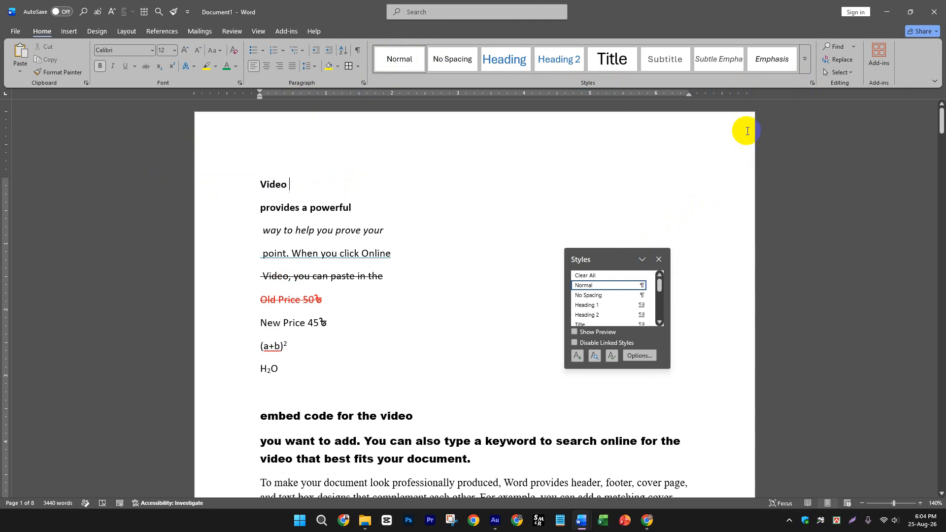
{"action": "left_click", "coordinate": [613, 59]}
{"action": "left_click", "coordinate": [441, 181]}
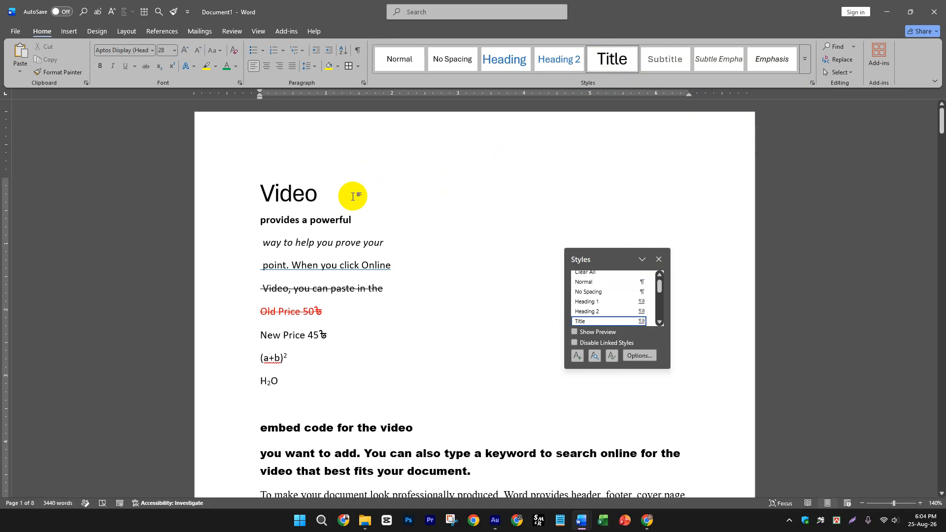
Apply the Heading 1 style to the line "embed code for the video".
{"action": "scroll", "coordinate": [414, 225], "scroll_direction": "down", "scroll_amount": 5}
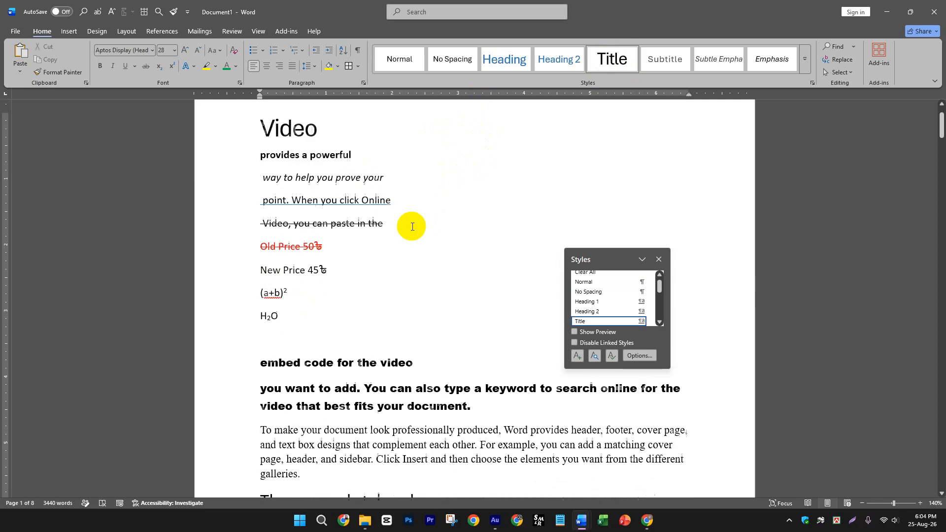
{"action": "left_click", "coordinate": [192, 242]}
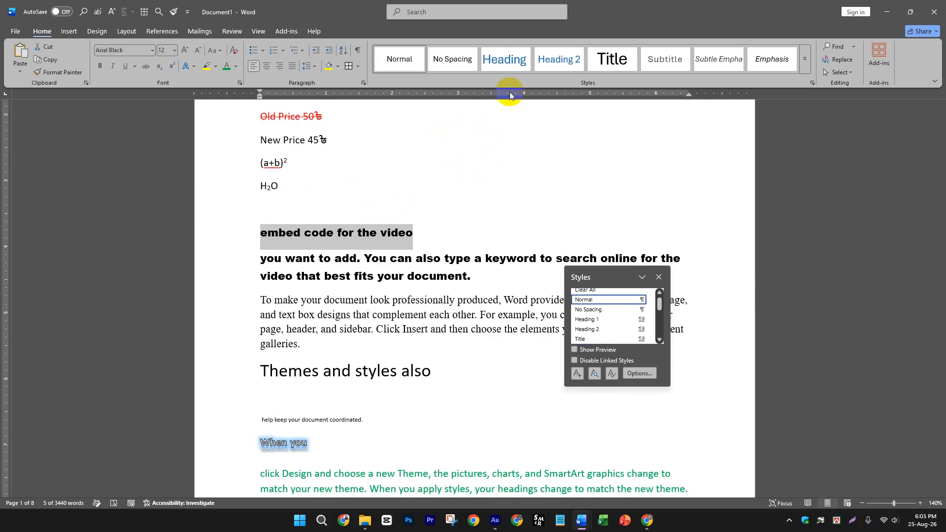
{"action": "left_click", "coordinate": [510, 61]}
Apply the Heading 2 style to the words "Video provides a powerful way" below the yellow-highlighted text on page 2.
{"action": "scroll", "coordinate": [471, 229], "scroll_direction": "down", "scroll_amount": 10}
{"action": "left_click", "coordinate": [383, 314]}
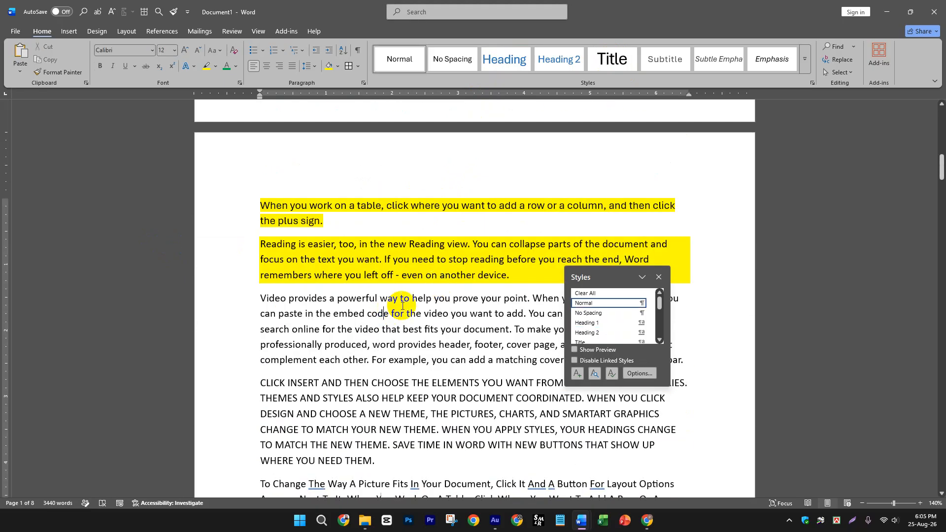
{"action": "left_click_drag", "start_coordinate": [399, 298], "coordinate": [241, 294]}
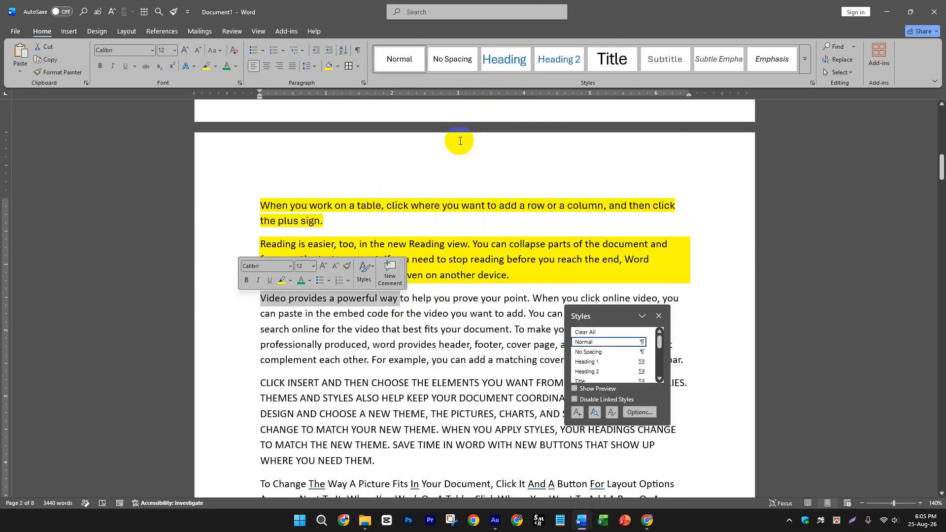
{"action": "left_click", "coordinate": [559, 60]}
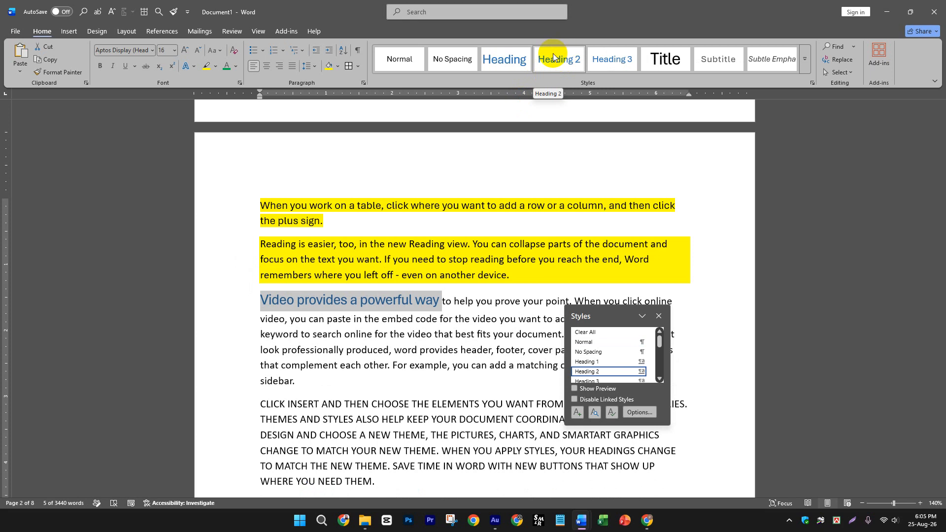
{"action": "scroll", "coordinate": [514, 232], "scroll_direction": "up", "scroll_amount": 1}
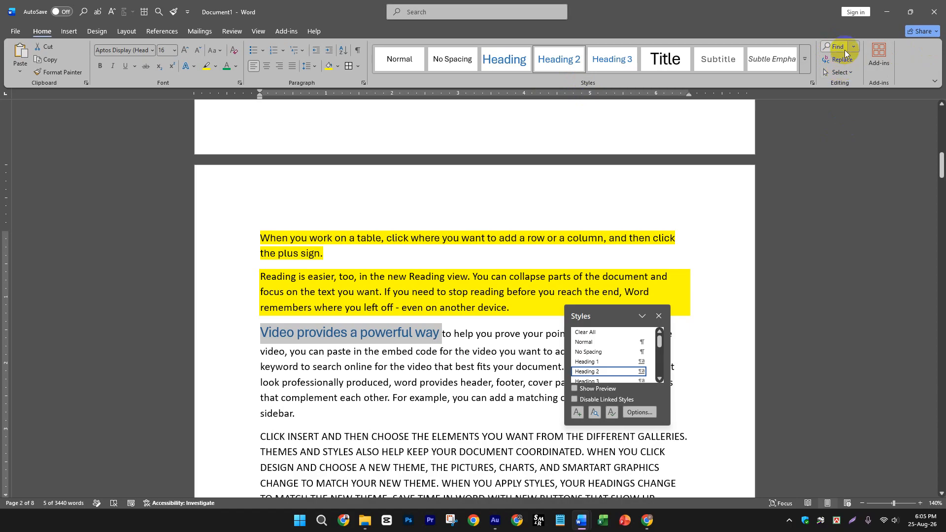
Search the document for "Video" and look through the highlighted matches on the first two pages.
{"action": "left_click", "coordinate": [477, 367]}
{"action": "scroll", "coordinate": [483, 366], "scroll_direction": "down", "scroll_amount": 1}
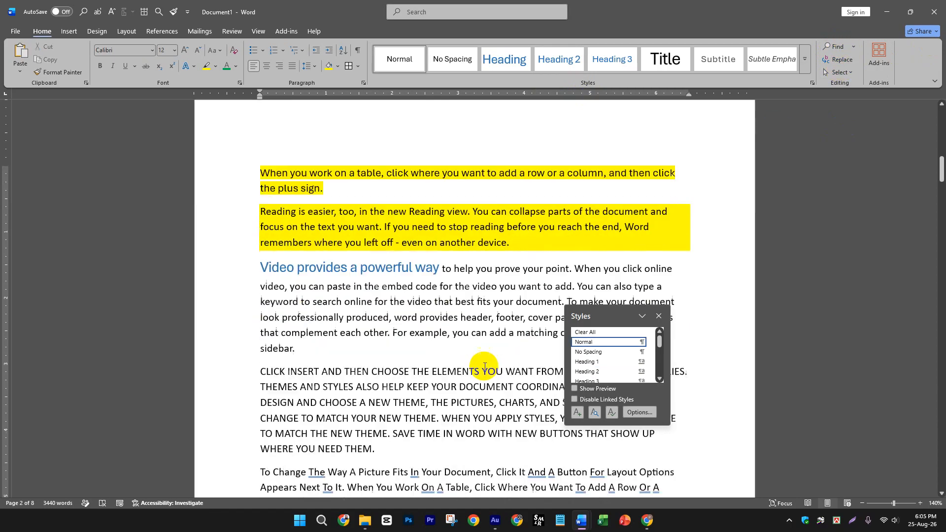
{"action": "scroll", "coordinate": [483, 365], "scroll_direction": "down", "scroll_amount": 1}
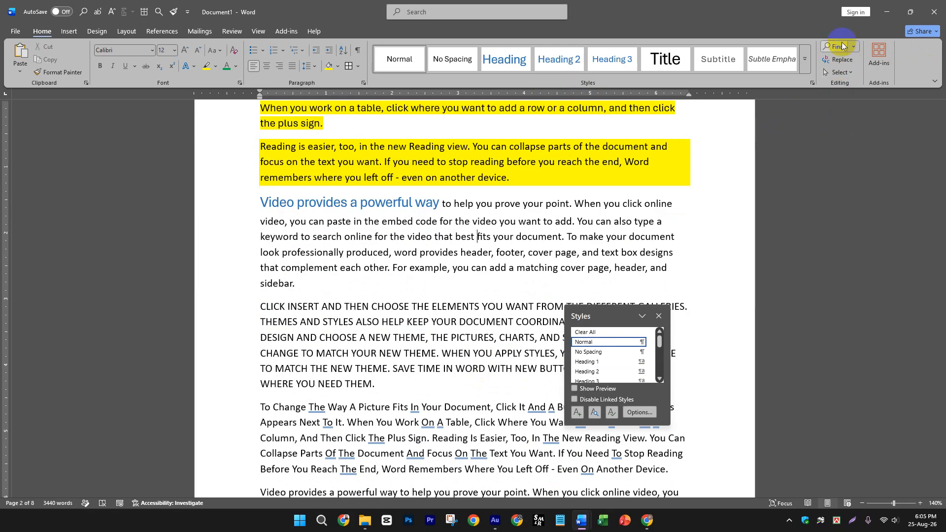
{"action": "left_click", "coordinate": [837, 48]}
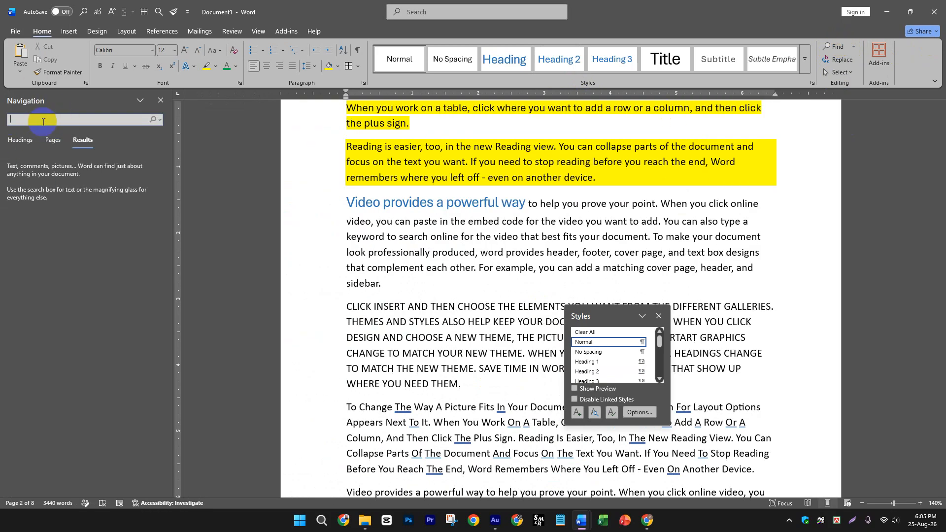
{"action": "left_click", "coordinate": [43, 122]}
{"action": "type", "text": "Video"}
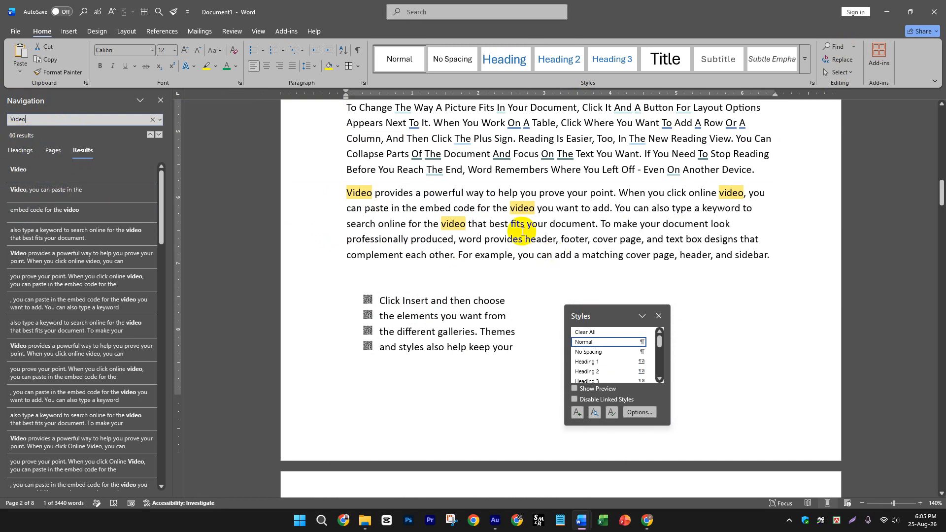
{"action": "scroll", "coordinate": [522, 232], "scroll_direction": "up", "scroll_amount": 12}
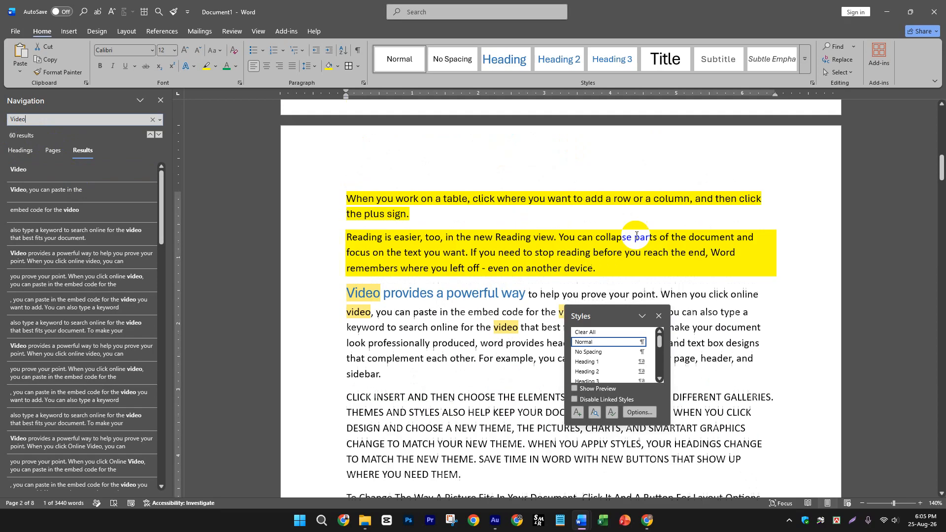
{"action": "scroll", "coordinate": [628, 244], "scroll_direction": "up", "scroll_amount": 8}
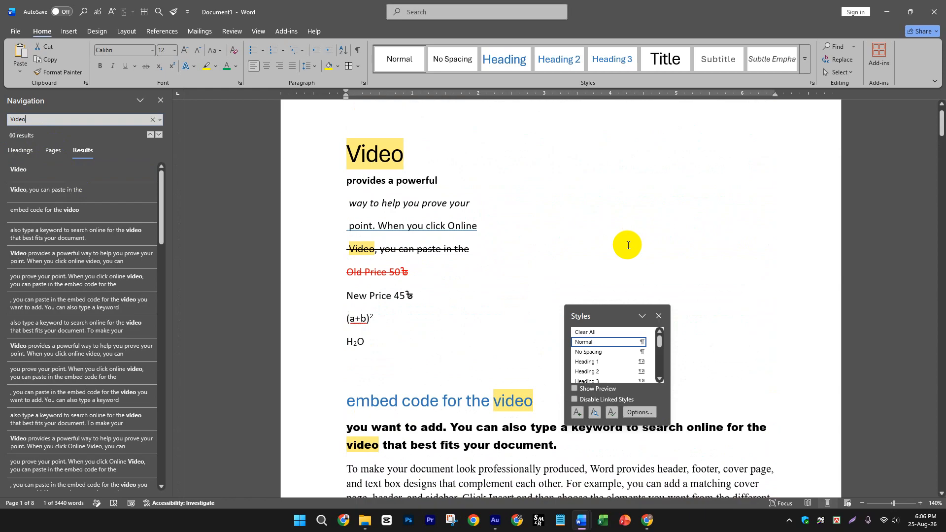
{"action": "scroll", "coordinate": [628, 245], "scroll_direction": "down", "scroll_amount": 10}
{"action": "scroll", "coordinate": [627, 251], "scroll_direction": "down", "scroll_amount": 3}
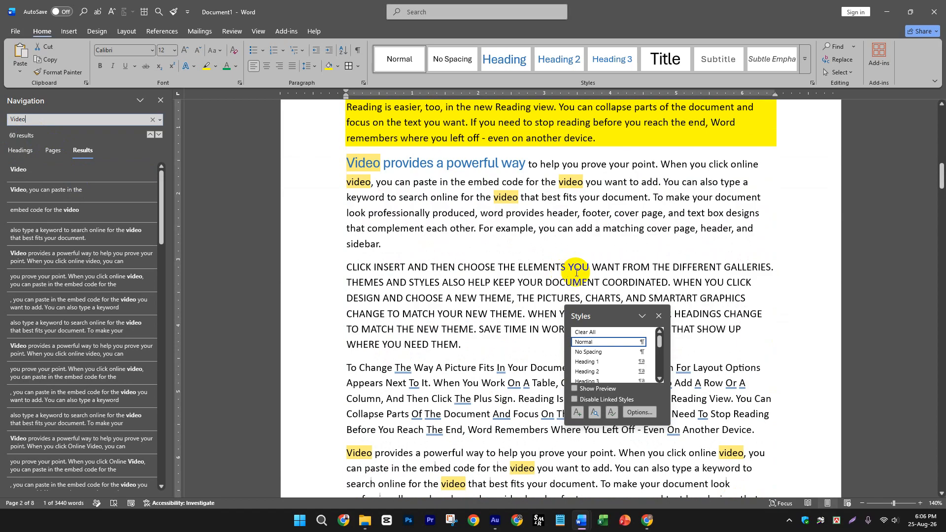
Close the floating styles list and look up synonyms for the word "header" in the Thesaurus, closing it when done.
{"action": "left_click", "coordinate": [575, 213]}
{"action": "left_click", "coordinate": [658, 316]}
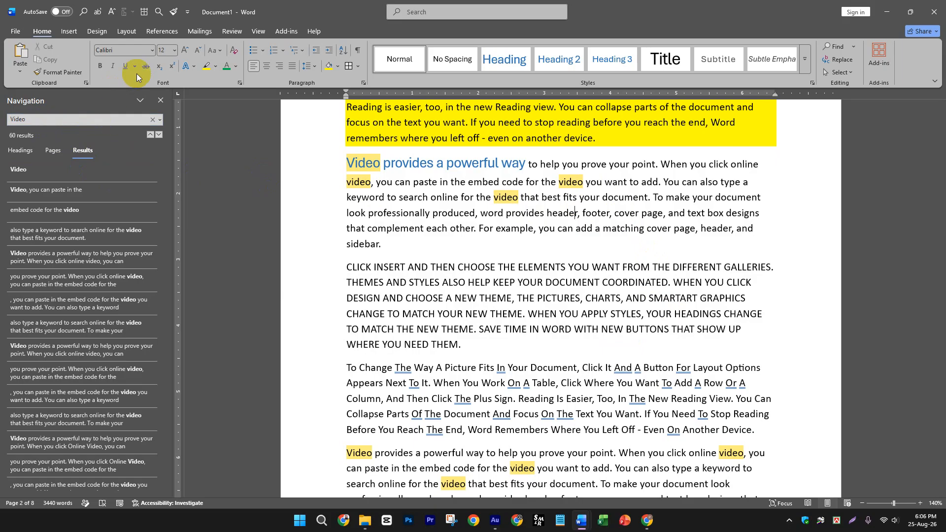
{"action": "left_click", "coordinate": [232, 32]}
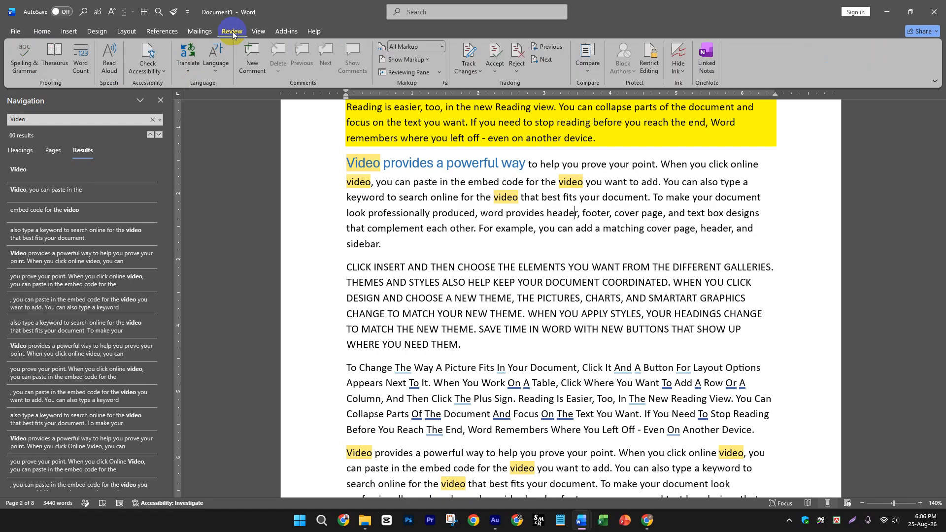
{"action": "left_click", "coordinate": [54, 69]}
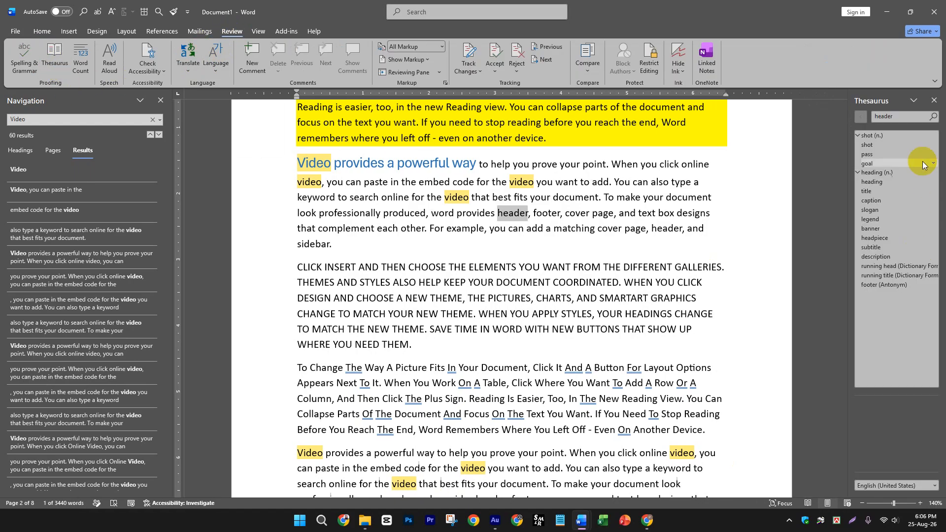
{"action": "left_click", "coordinate": [906, 120]}
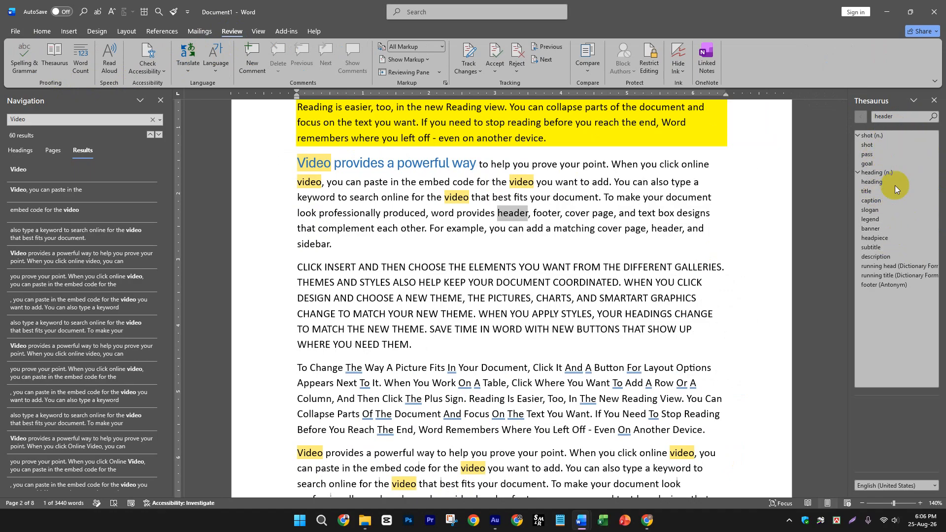
{"action": "left_click", "coordinate": [914, 100]}
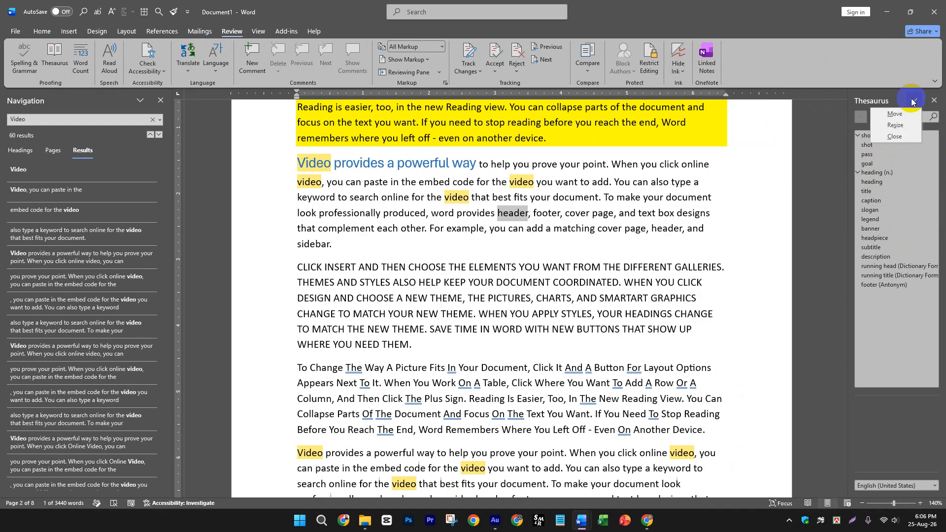
{"action": "left_click", "coordinate": [913, 101]}
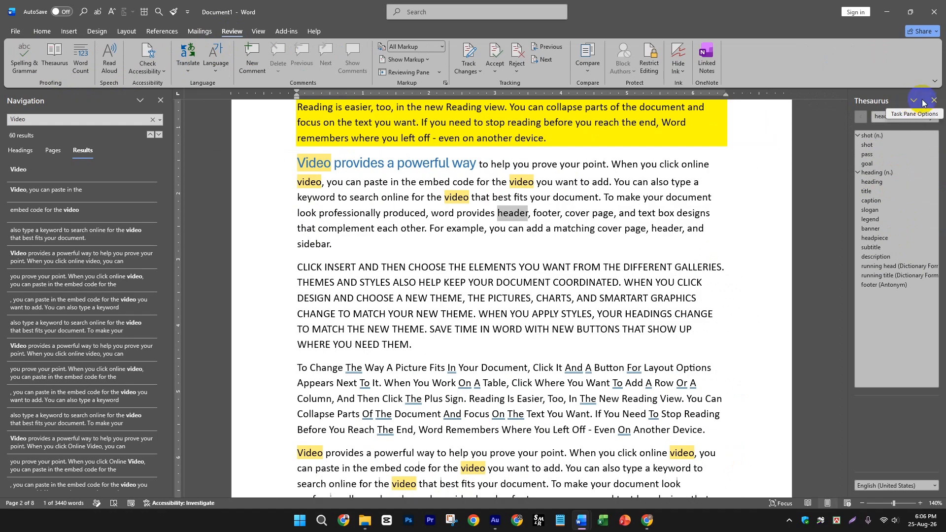
{"action": "left_click", "coordinate": [933, 101]}
Look up "Video" from the page 2 heading in the Thesaurus and view the options for "Film" without inserting it.
{"action": "left_click", "coordinate": [542, 234]}
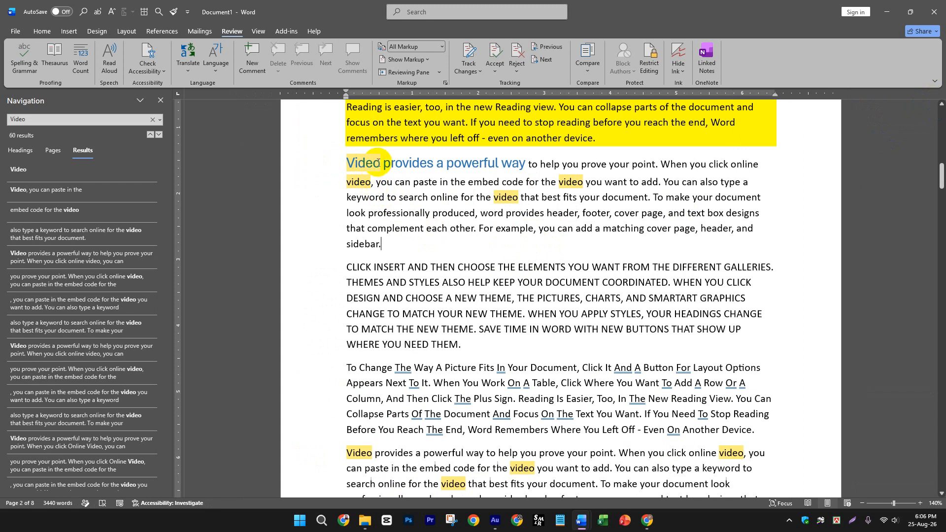
{"action": "double_click", "coordinate": [351, 163]}
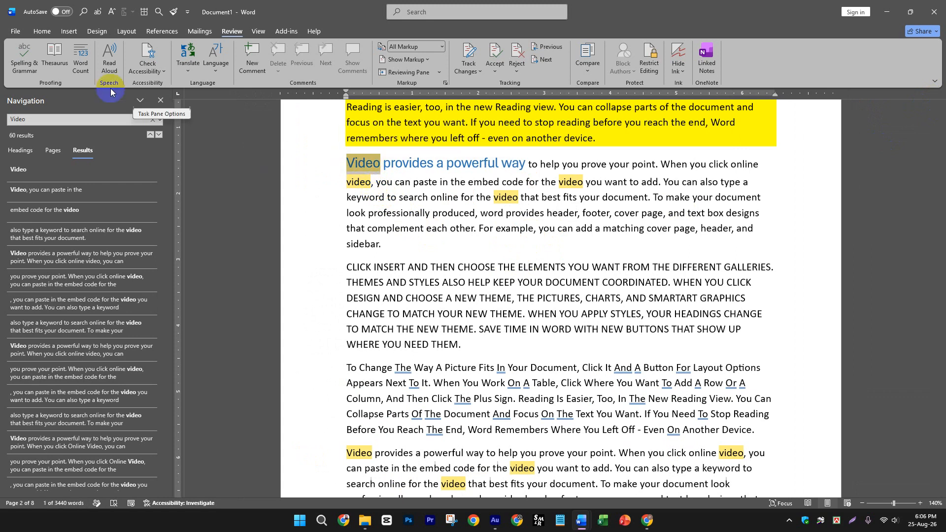
{"action": "left_click", "coordinate": [54, 56]}
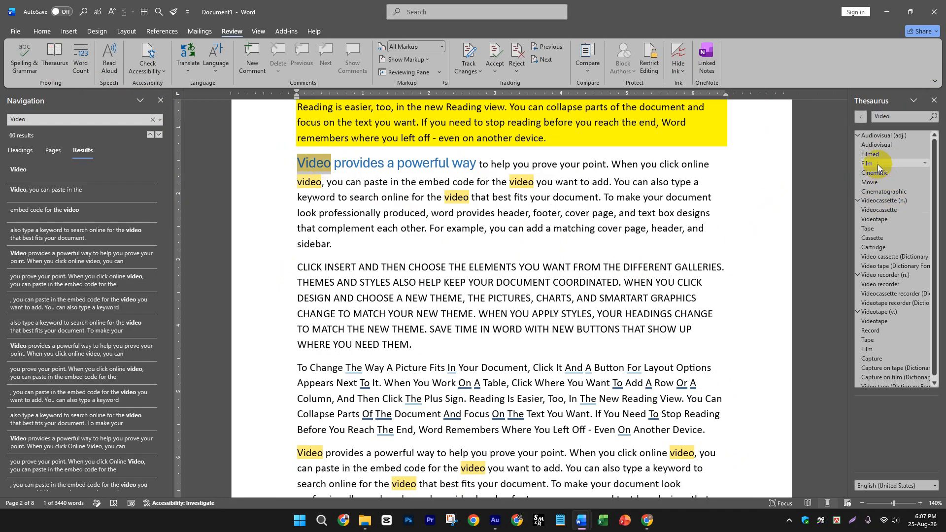
{"action": "left_click", "coordinate": [925, 163]}
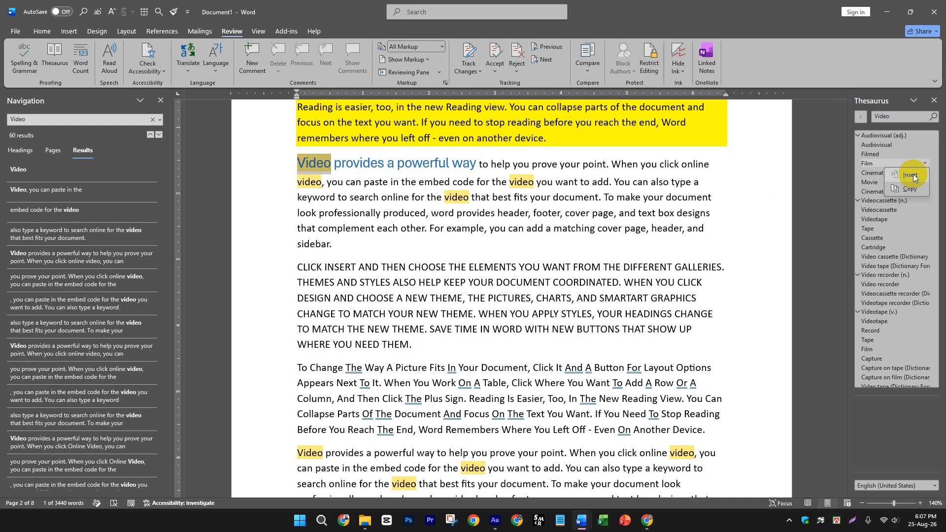
{"action": "left_click", "coordinate": [613, 259]}
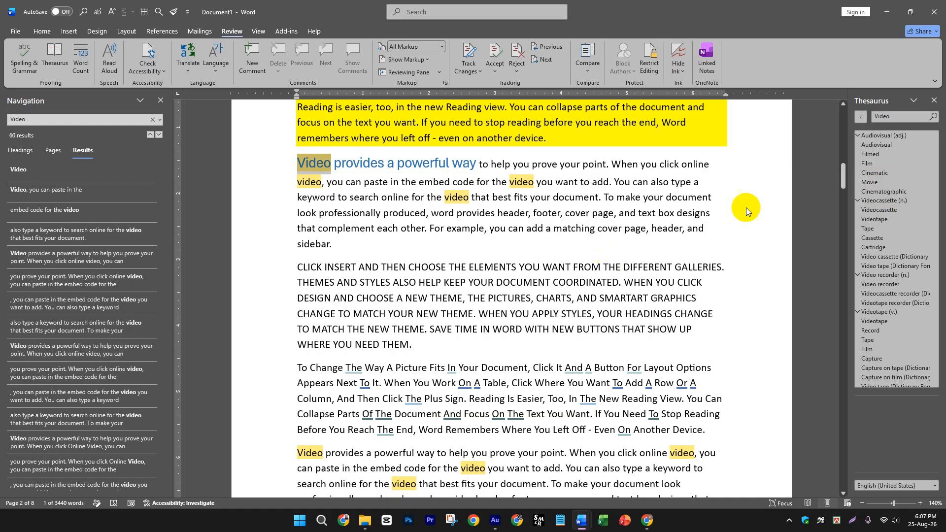
{"action": "left_click", "coordinate": [935, 100]}
{"action": "left_click", "coordinate": [361, 178]}
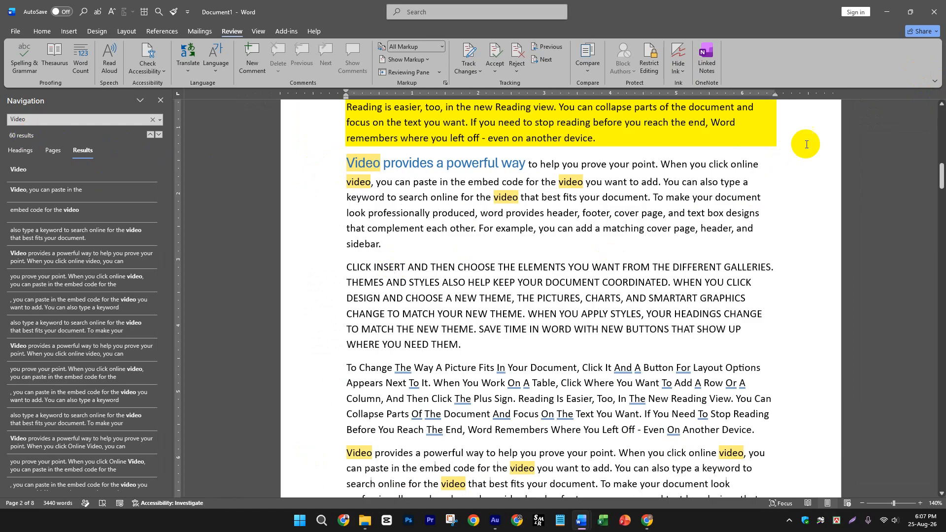
Replace every occurrence of "Change" in the document with "Replace" and close Find and Replace.
{"action": "left_click", "coordinate": [43, 31]}
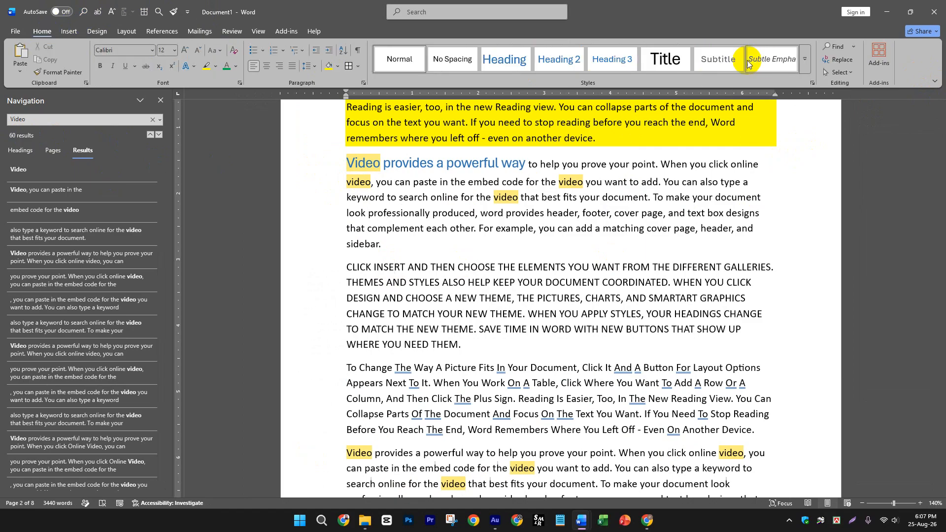
{"action": "left_click", "coordinate": [839, 59]}
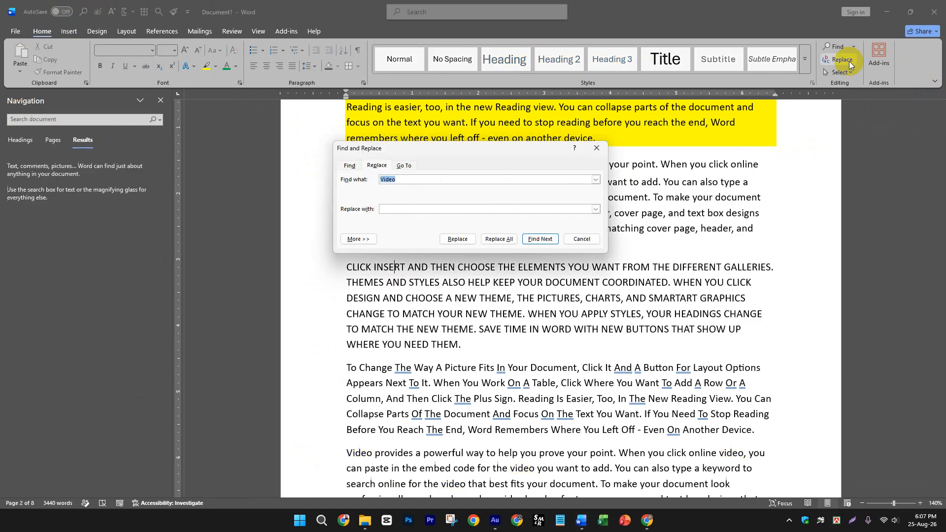
{"action": "left_click", "coordinate": [397, 179]}
{"action": "left_click_drag", "start_coordinate": [398, 179], "coordinate": [379, 180]}
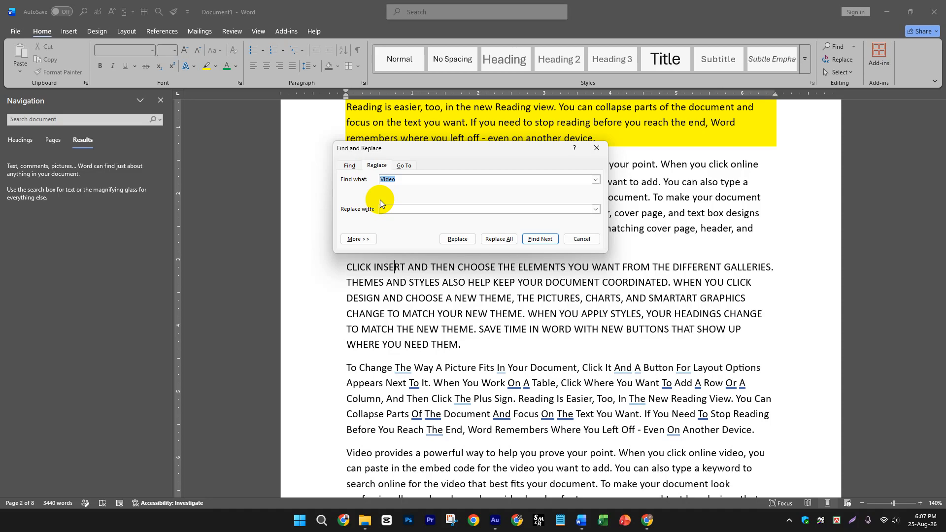
{"action": "type", "text": "Cha"}
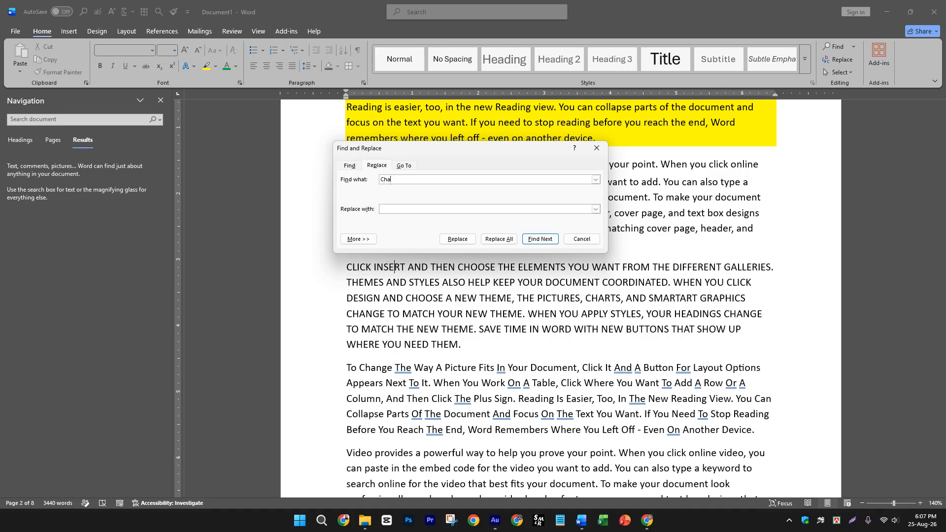
{"action": "type", "text": "nge"}
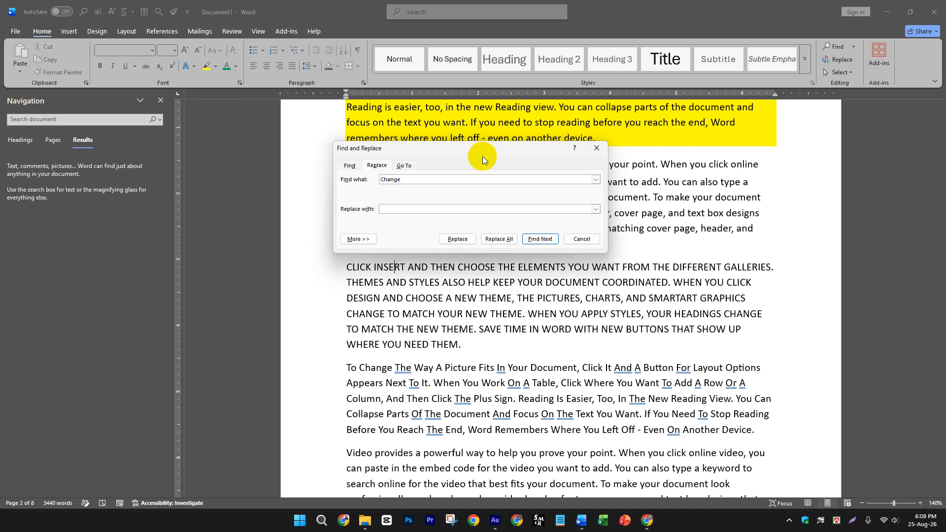
{"action": "left_click_drag", "start_coordinate": [487, 154], "coordinate": [657, 180]}
{"action": "left_click", "coordinate": [559, 235]}
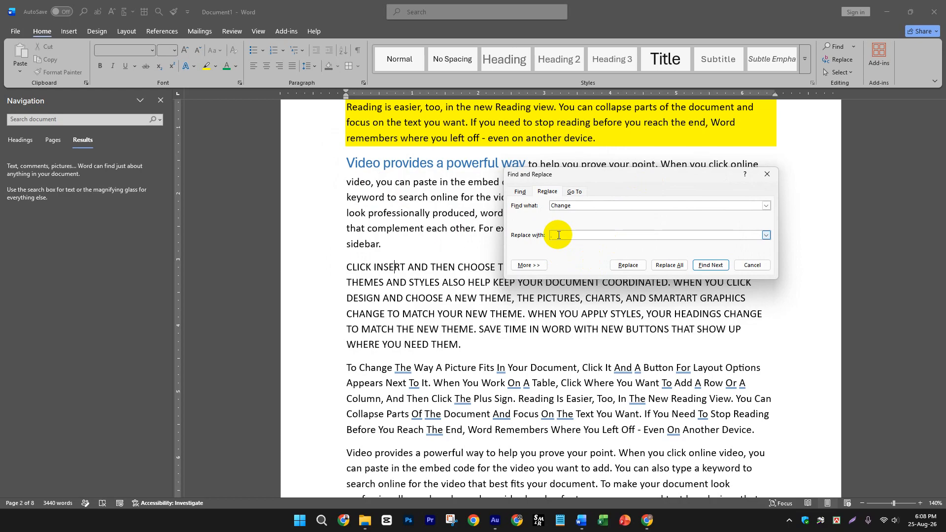
{"action": "type", "text": "Rep"}
{"action": "type", "text": "lace"}
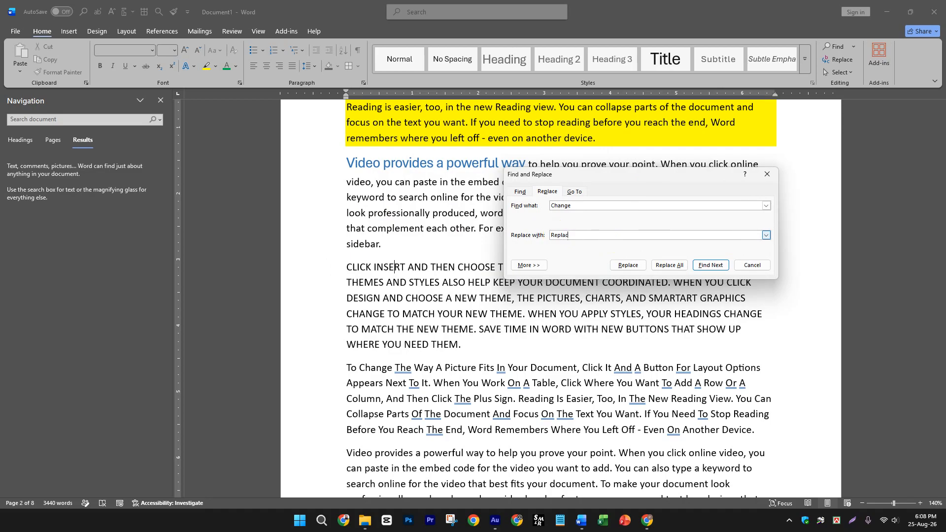
{"action": "left_click", "coordinate": [632, 269]}
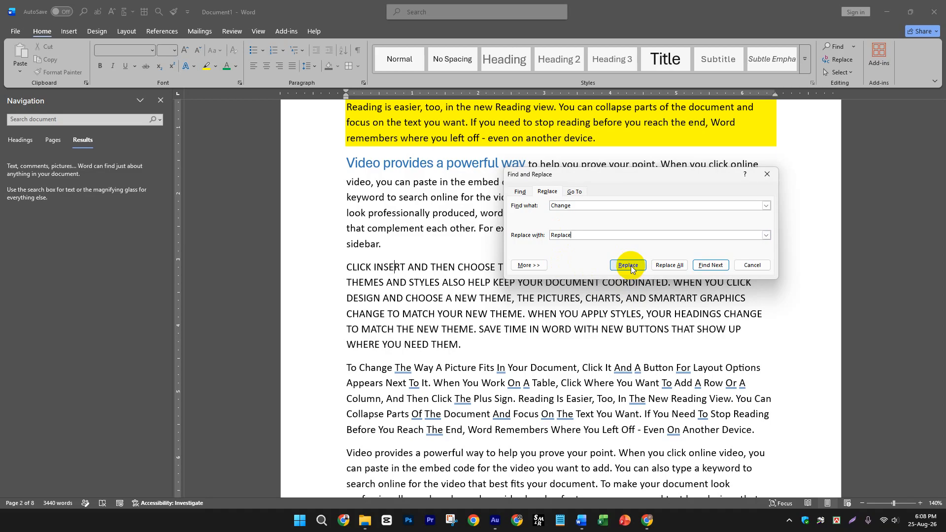
{"action": "left_click", "coordinate": [669, 265]}
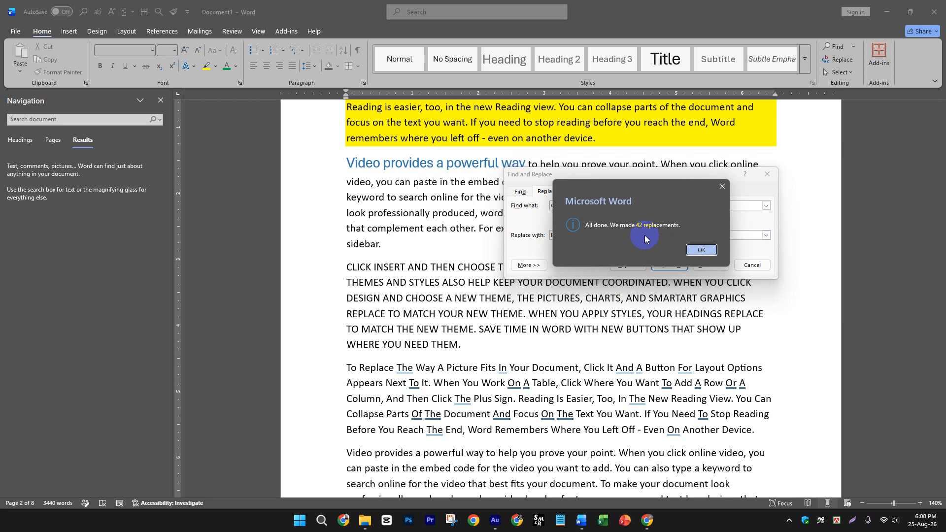
{"action": "left_click", "coordinate": [706, 250]}
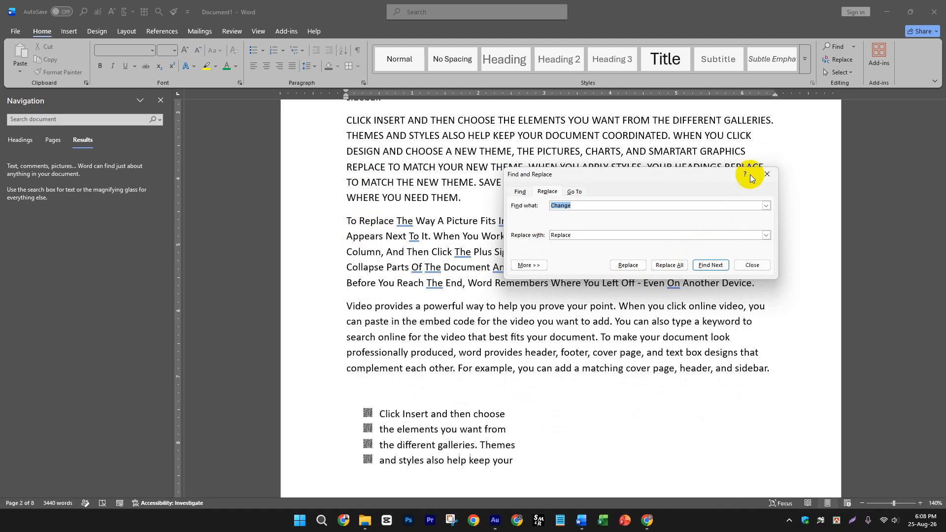
{"action": "left_click", "coordinate": [767, 174]}
Zoom out to 100% and select all of the document's content, checking the selection across its pages.
{"action": "scroll", "coordinate": [601, 246], "scroll_direction": "down", "scroll_amount": 4, "text": "ctrl"}
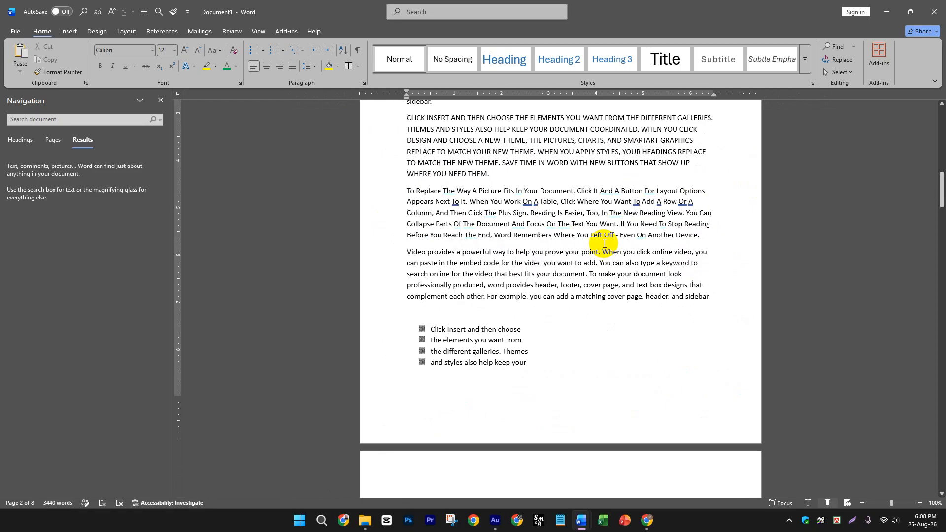
{"action": "left_click", "coordinate": [849, 74]}
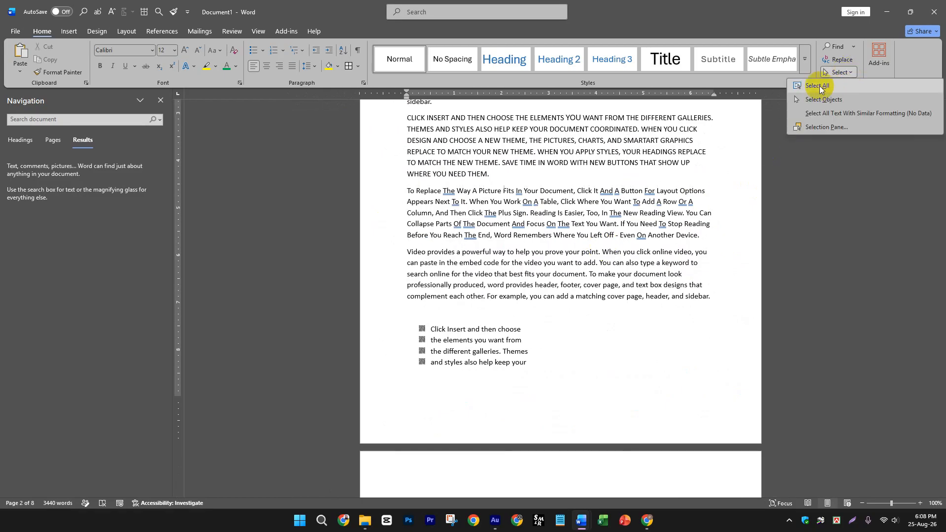
{"action": "scroll", "coordinate": [641, 224], "scroll_direction": "up", "scroll_amount": 1}
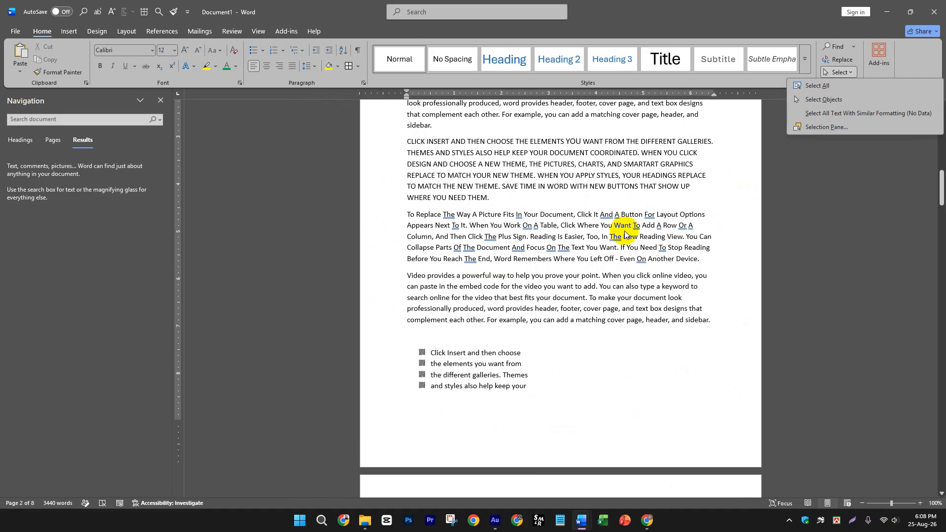
{"action": "left_click", "coordinate": [814, 85]}
{"action": "scroll", "coordinate": [572, 256], "scroll_direction": "up", "scroll_amount": 15}
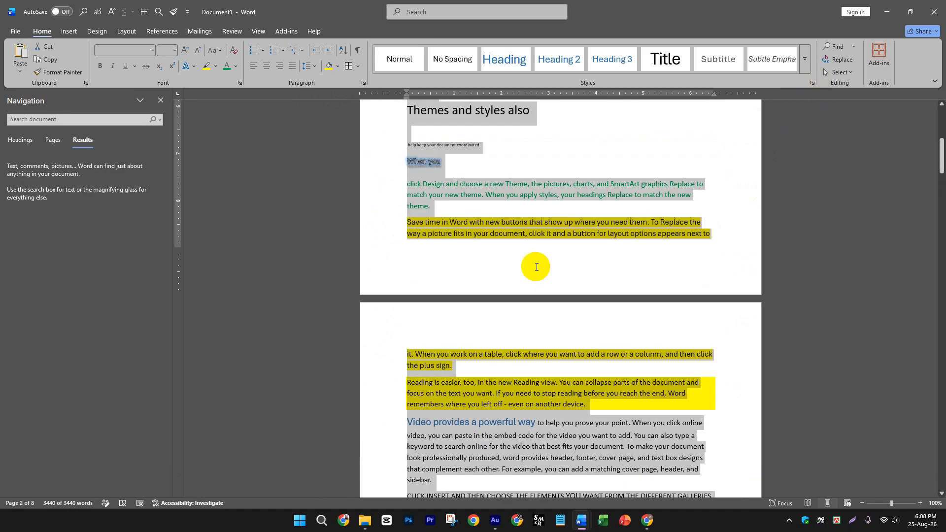
{"action": "scroll", "coordinate": [517, 262], "scroll_direction": "down", "scroll_amount": 12}
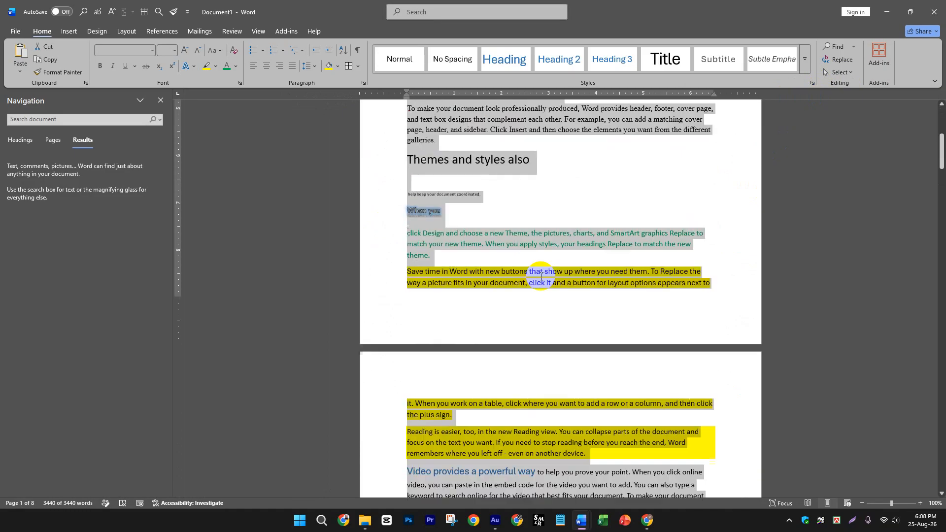
{"action": "scroll", "coordinate": [566, 310], "scroll_direction": "down", "scroll_amount": 3}
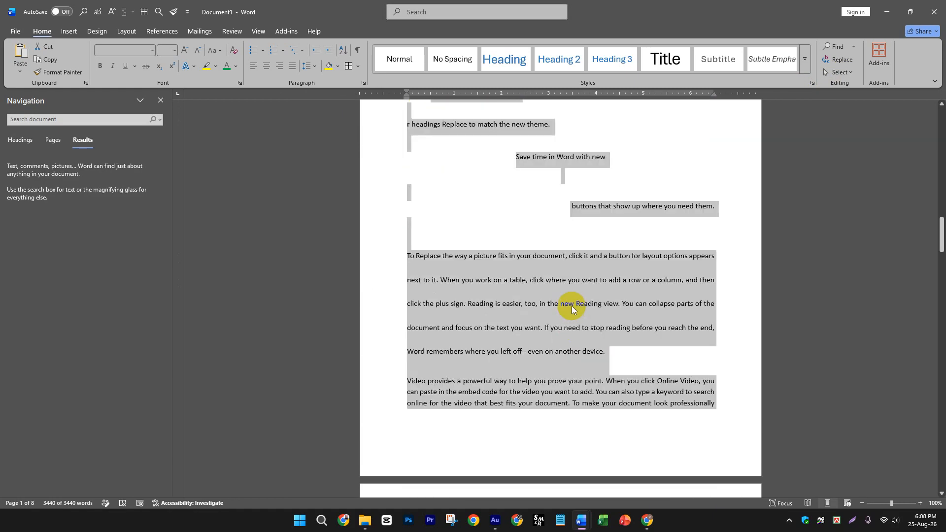
Select the entire document's content once more and clear the selection within the page 3 text.
{"action": "left_click", "coordinate": [567, 307]}
{"action": "key", "text": "ctrl+a"}
{"action": "left_click", "coordinate": [545, 280]}
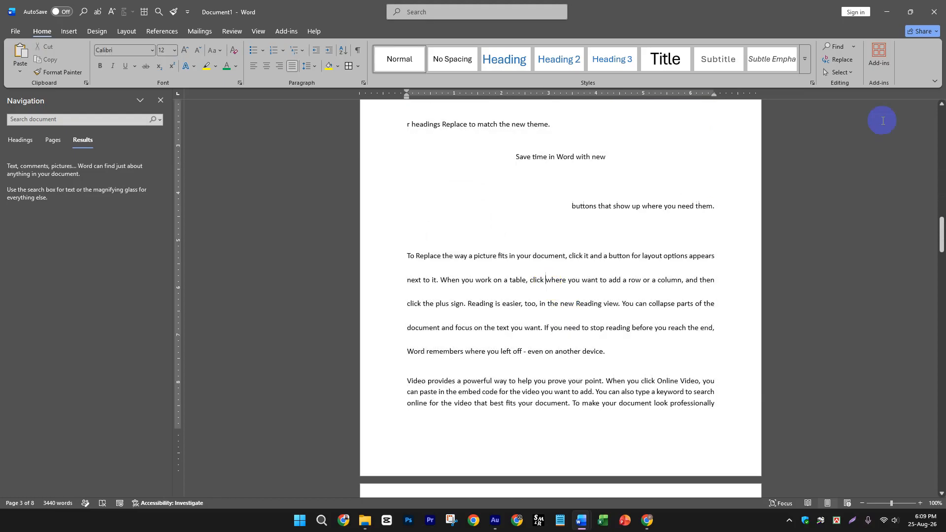
Turn on Select Objects and try to box-select parts of the text on pages 3 and 4.
{"action": "left_click", "coordinate": [848, 73]}
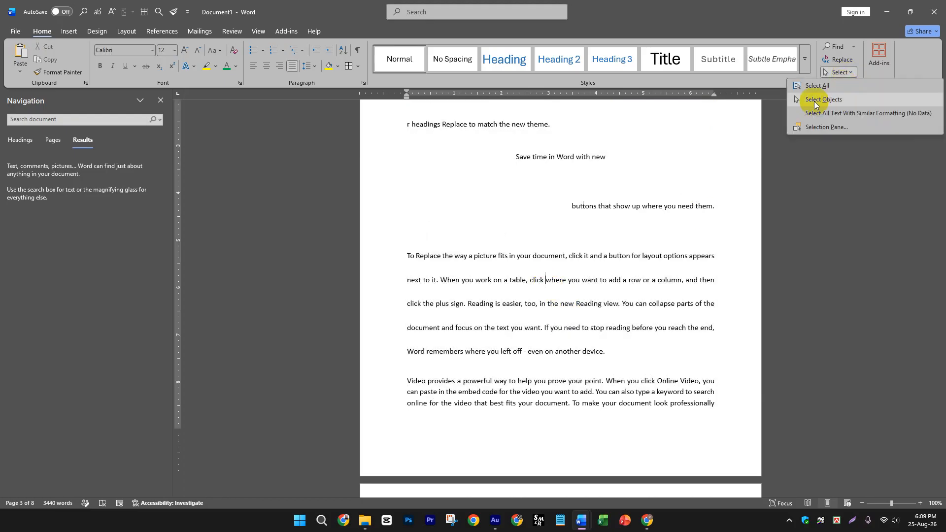
{"action": "left_click", "coordinate": [680, 176]}
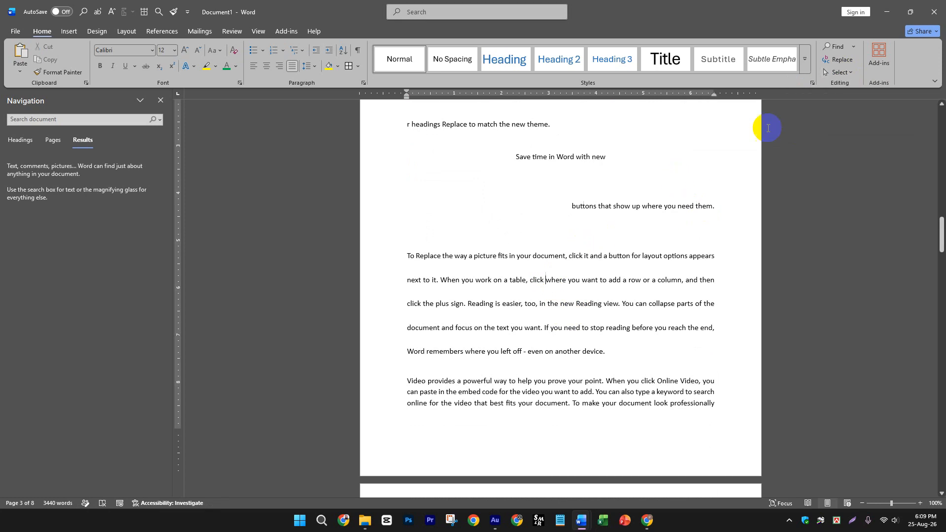
{"action": "left_click", "coordinate": [839, 73]}
{"action": "left_click", "coordinate": [824, 99]}
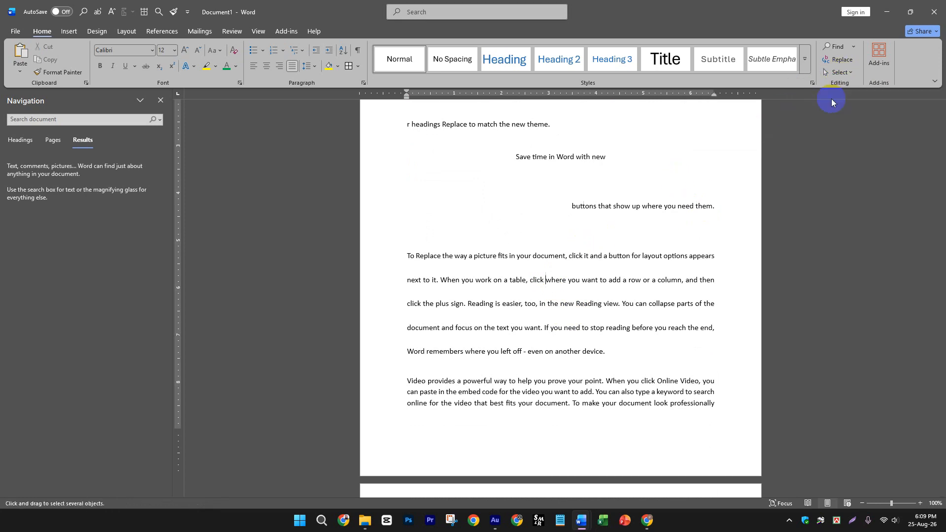
{"action": "scroll", "coordinate": [514, 261], "scroll_direction": "up", "scroll_amount": 6}
{"action": "scroll", "coordinate": [428, 245], "scroll_direction": "down", "scroll_amount": 7}
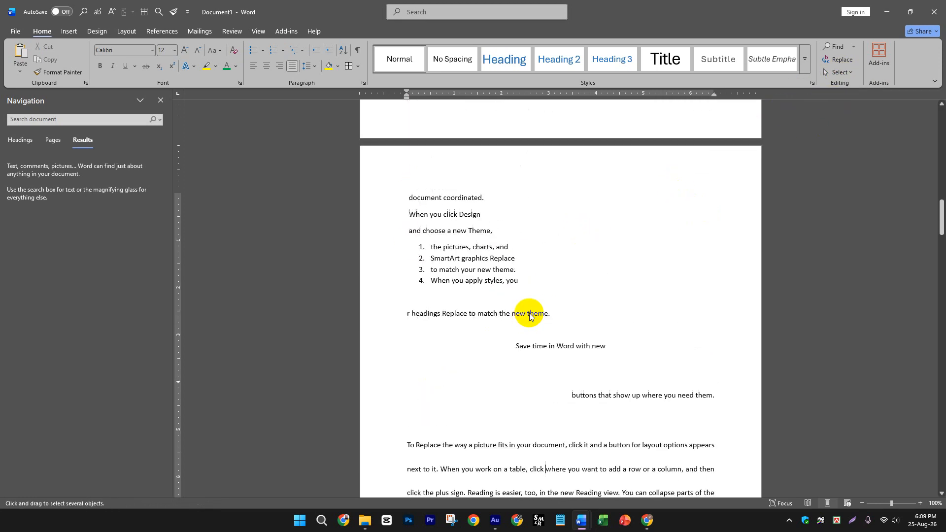
{"action": "left_click_drag", "start_coordinate": [420, 200], "coordinate": [658, 386]}
{"action": "scroll", "coordinate": [658, 370], "scroll_direction": "down", "scroll_amount": 3}
{"action": "left_click_drag", "start_coordinate": [494, 345], "coordinate": [640, 482]}
{"action": "scroll", "coordinate": [625, 425], "scroll_direction": "down", "scroll_amount": 3}
{"action": "left_click_drag", "start_coordinate": [486, 260], "coordinate": [643, 436]}
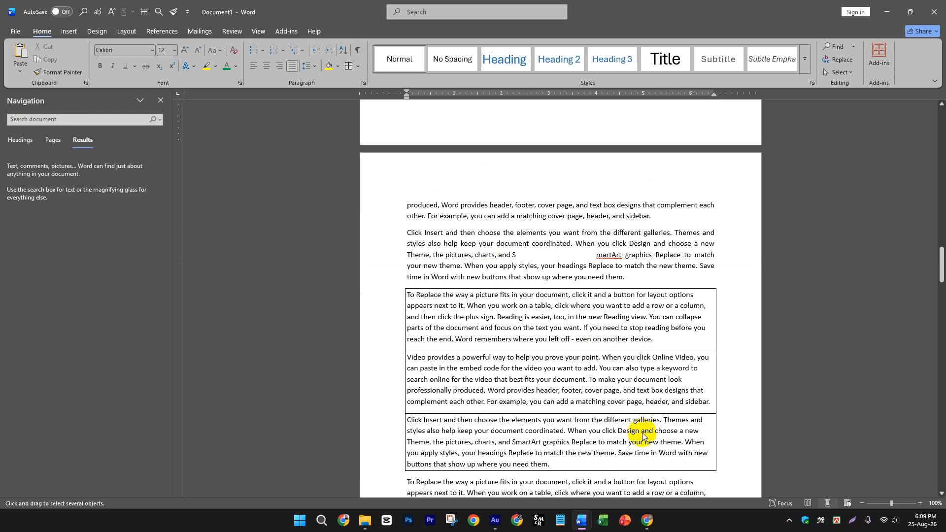
Draw a rectangle about 1.77" high and 1.24" wide over the page 4 text and duplicate it into eleven overlapping rectangles.
{"action": "left_click", "coordinate": [65, 32]}
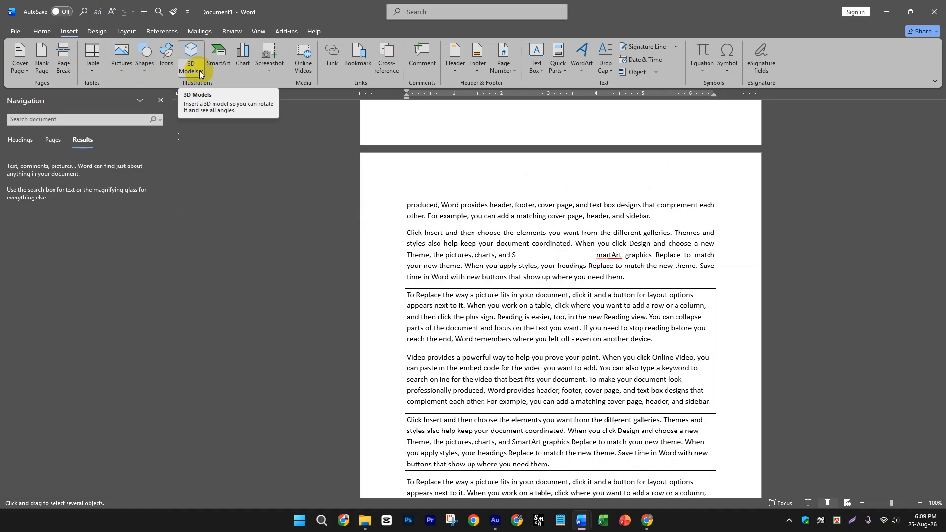
{"action": "left_click", "coordinate": [145, 58]}
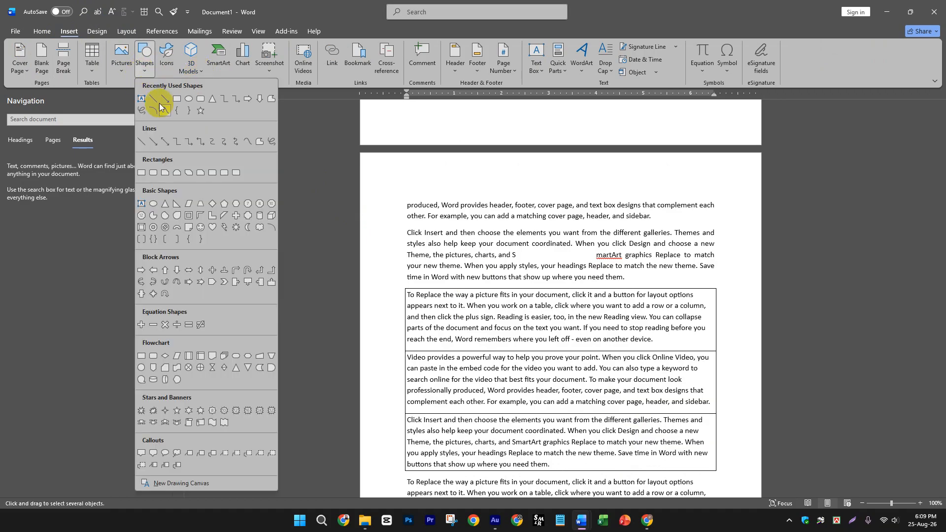
{"action": "left_click", "coordinate": [142, 173]}
{"action": "left_click_drag", "start_coordinate": [405, 198], "coordinate": [465, 283]}
{"action": "left_click_drag", "start_coordinate": [442, 249], "coordinate": [534, 272]}
{"action": "left_click_drag", "start_coordinate": [440, 250], "coordinate": [464, 328]}
{"action": "left_click_drag", "start_coordinate": [435, 222], "coordinate": [474, 291]}
{"action": "left_click_drag", "start_coordinate": [540, 292], "coordinate": [552, 229]}
Move the four selected rectangle copies slightly down on page 4 and deselect them.
{"action": "scroll", "coordinate": [566, 251], "scroll_direction": "down", "scroll_amount": 4}
{"action": "scroll", "coordinate": [294, 389], "scroll_direction": "up", "scroll_amount": 5}
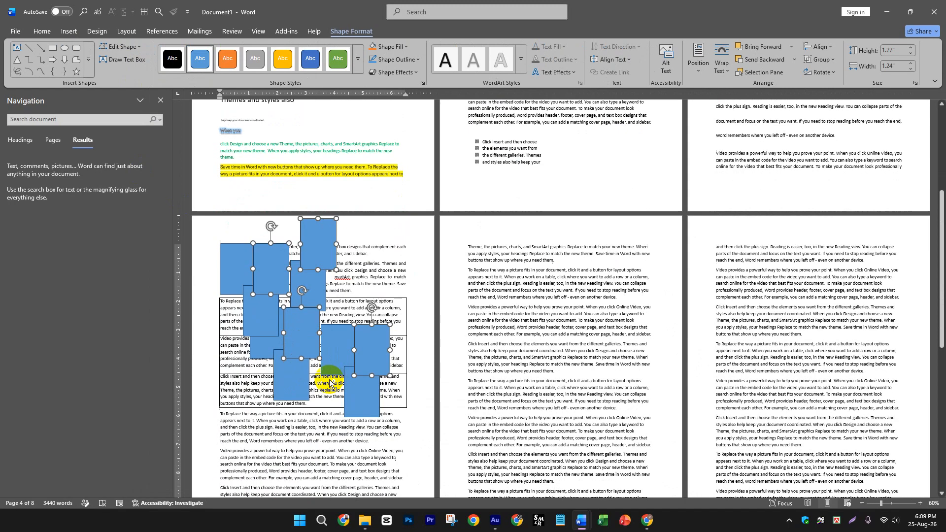
{"action": "scroll", "coordinate": [594, 335], "scroll_direction": "down", "scroll_amount": 3}
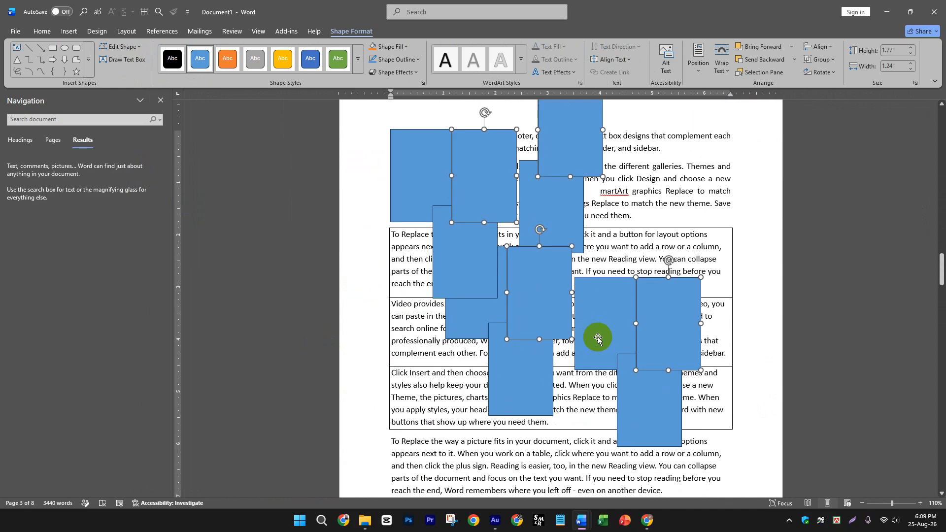
{"action": "scroll", "coordinate": [602, 323], "scroll_direction": "down", "scroll_amount": 1}
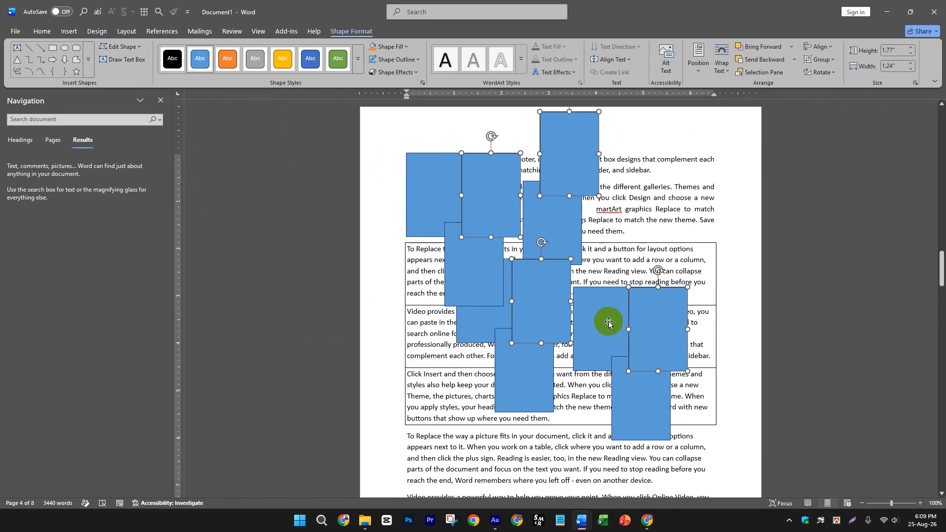
{"action": "scroll", "coordinate": [608, 321], "scroll_direction": "up", "scroll_amount": 1}
{"action": "left_click_drag", "start_coordinate": [576, 179], "coordinate": [572, 221]}
{"action": "left_click", "coordinate": [653, 194]}
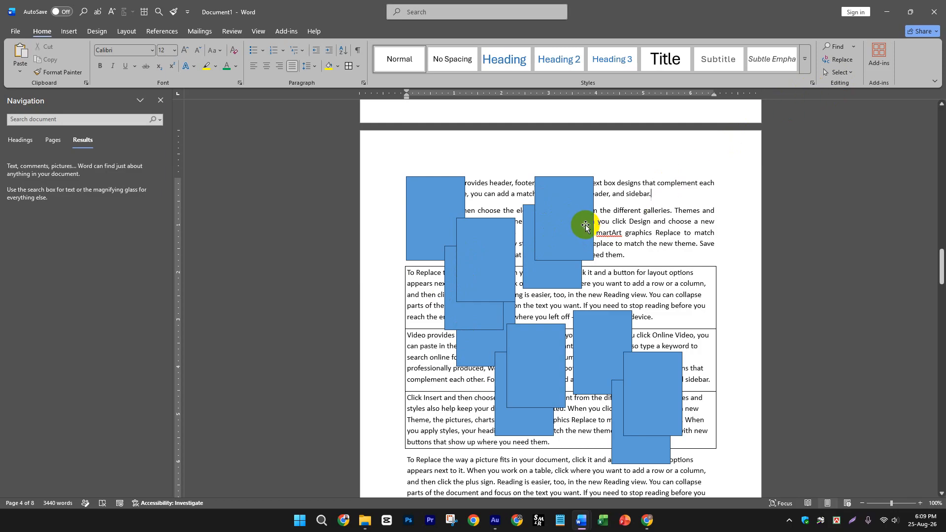
Add several page 4 rectangles to the selection one by one, and clear the selection.
{"action": "left_click", "coordinate": [577, 213]}
{"action": "left_click", "coordinate": [527, 266], "text": "shift"}
{"action": "left_click", "coordinate": [469, 258], "text": "shift"}
{"action": "left_click", "coordinate": [446, 263], "text": "shift"}
{"action": "left_click", "coordinate": [432, 220], "text": "shift"}
{"action": "left_click", "coordinate": [485, 335], "text": "shift"}
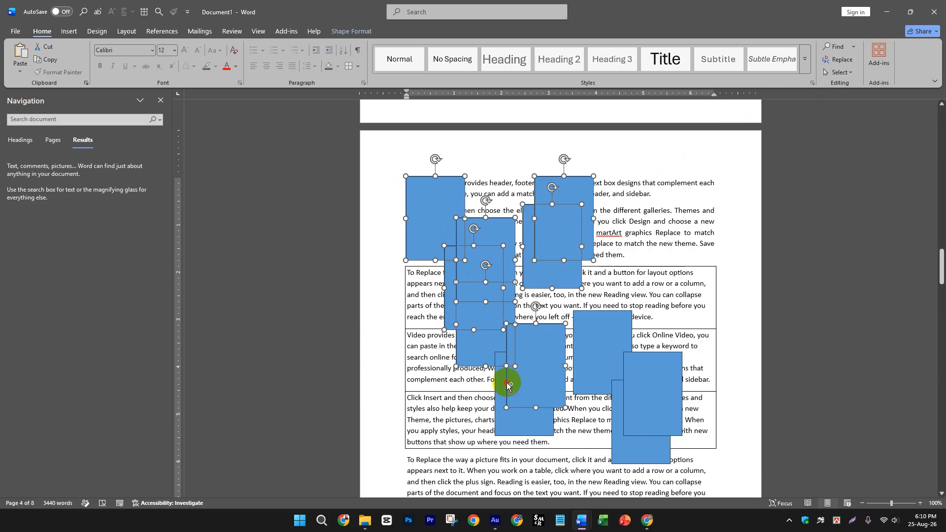
{"action": "left_click", "coordinate": [591, 381]}
{"action": "left_click", "coordinate": [567, 218]}
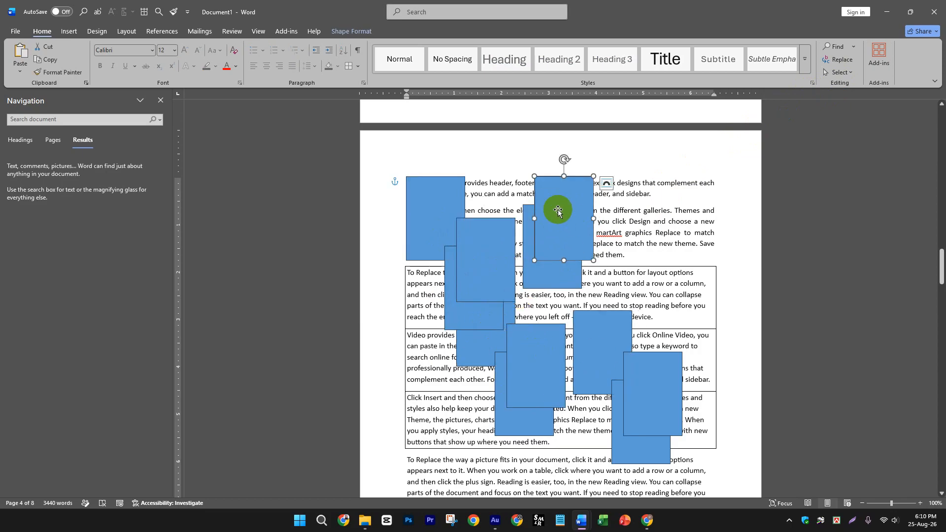
{"action": "left_click", "coordinate": [747, 210]}
Turn on Select Objects, box-select all the rectangles on page 4 and clear the selection.
{"action": "left_click", "coordinate": [841, 72]}
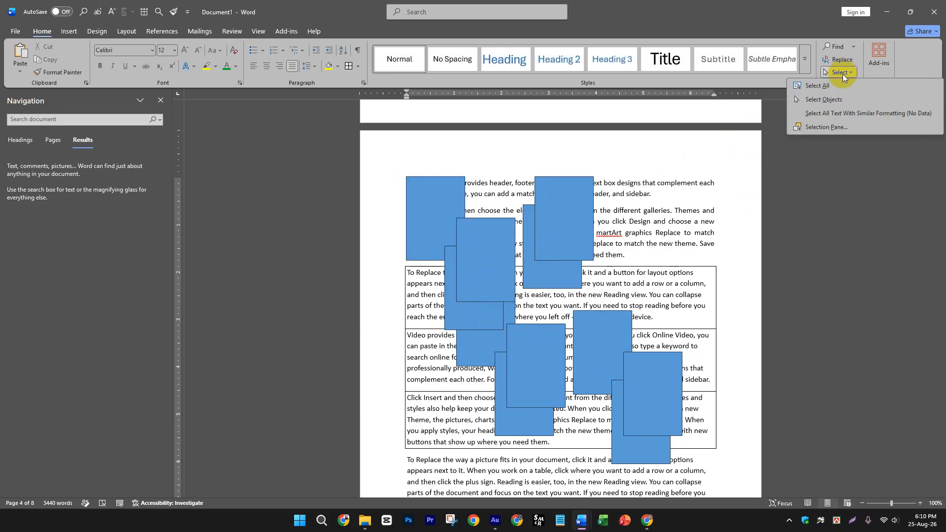
{"action": "left_click", "coordinate": [820, 102]}
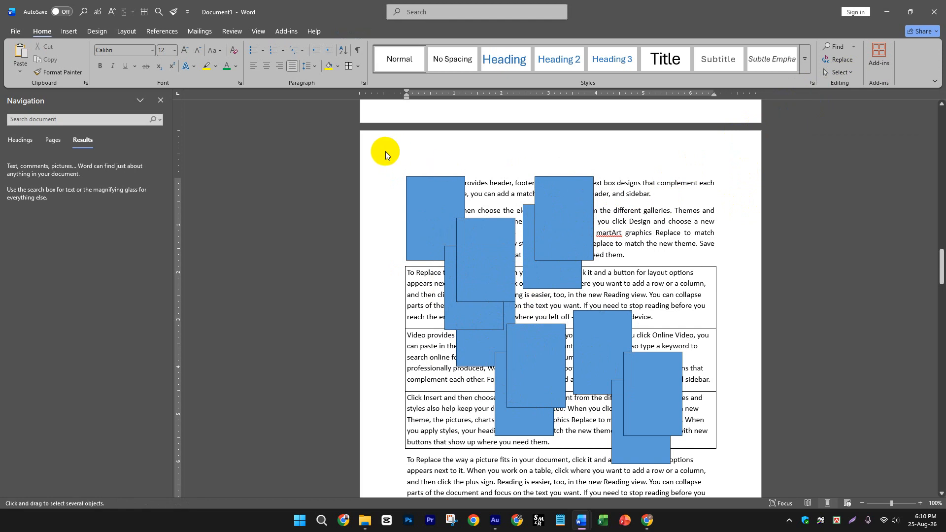
{"action": "left_click_drag", "start_coordinate": [382, 152], "coordinate": [693, 482]}
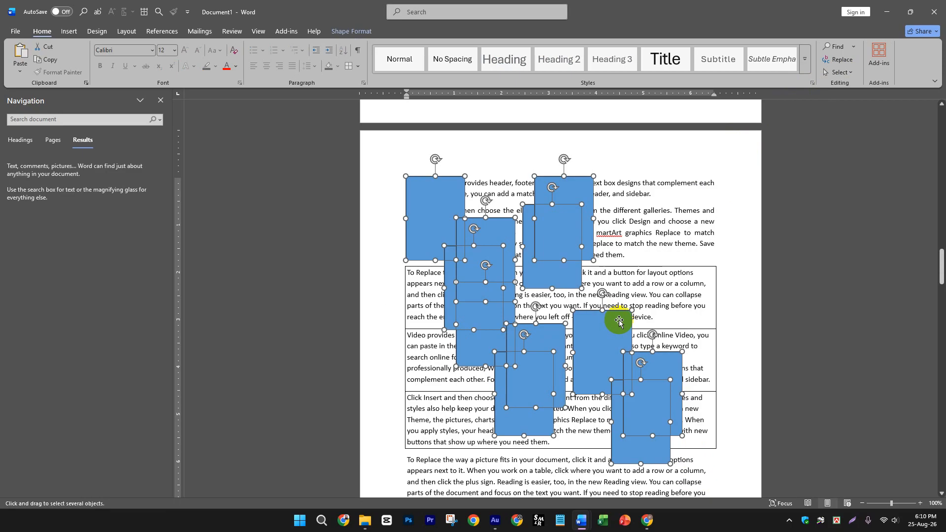
{"action": "left_click", "coordinate": [644, 252]}
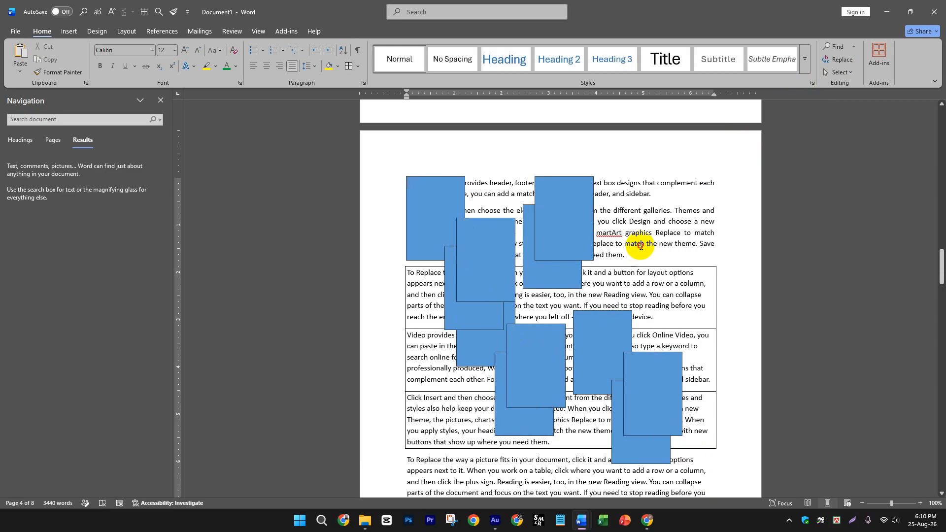
Select the whole document, text and shapes included, and switch to selecting a single rectangle.
{"action": "left_click_drag", "start_coordinate": [647, 183], "coordinate": [694, 279]}
{"action": "left_click", "coordinate": [656, 282]}
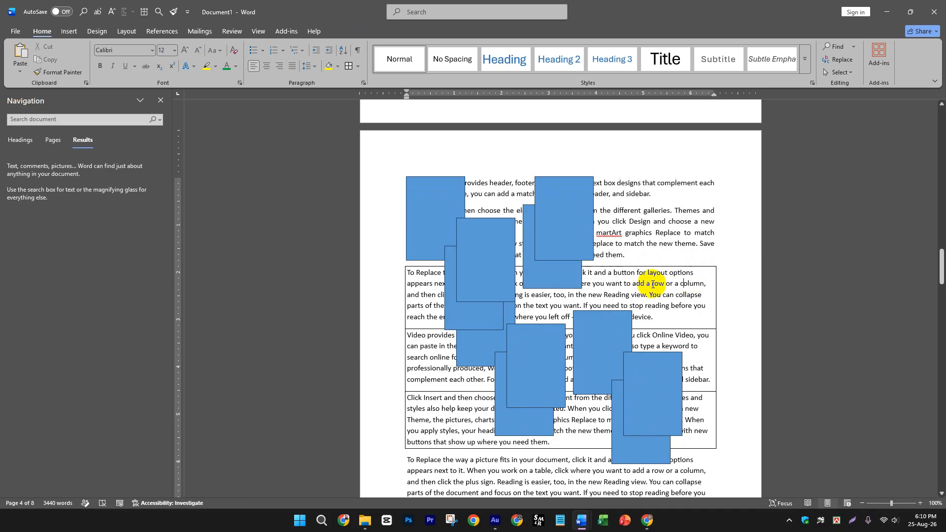
{"action": "key", "text": "ctrl+a"}
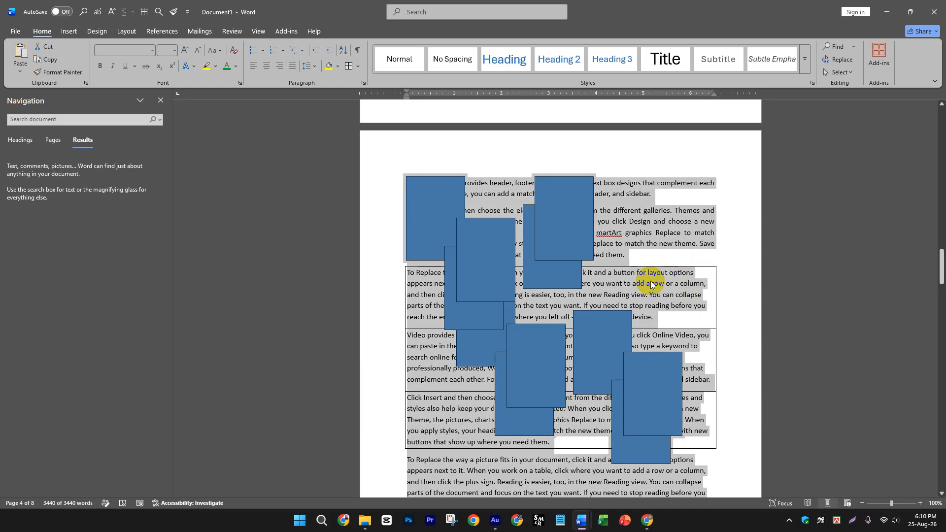
{"action": "left_click", "coordinate": [555, 212]}
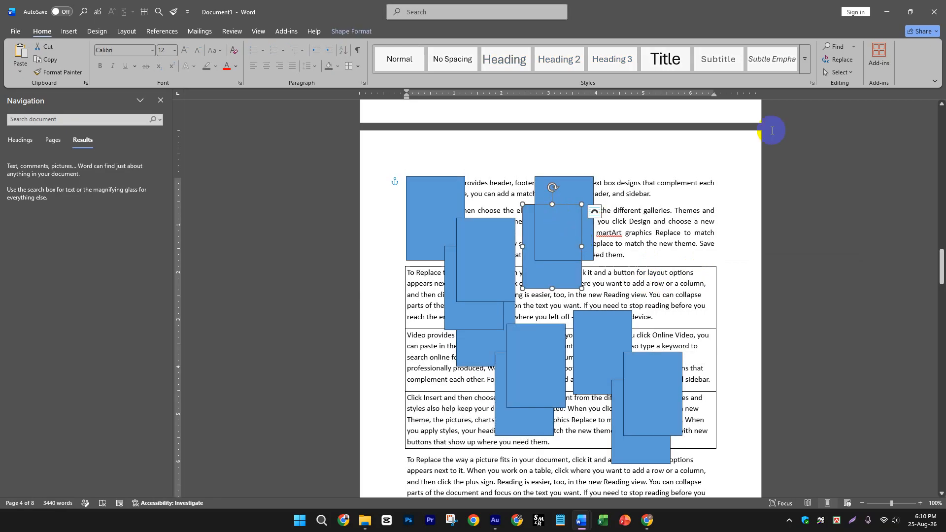
Reactivate Select Objects, enclose every rectangle on page 4 in the selection box again and deselect them.
{"action": "left_click", "coordinate": [838, 72]}
{"action": "left_click", "coordinate": [824, 102]}
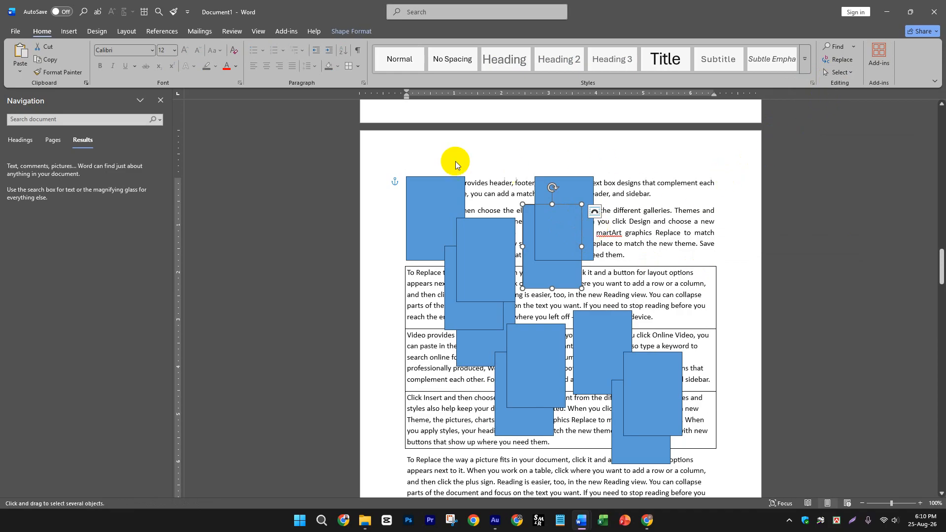
{"action": "left_click_drag", "start_coordinate": [383, 161], "coordinate": [692, 472]}
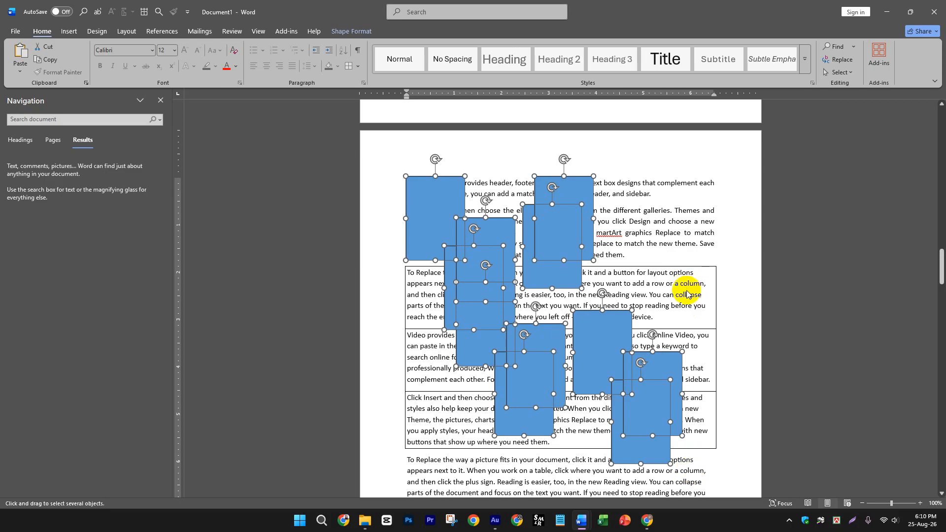
{"action": "left_click", "coordinate": [684, 255]}
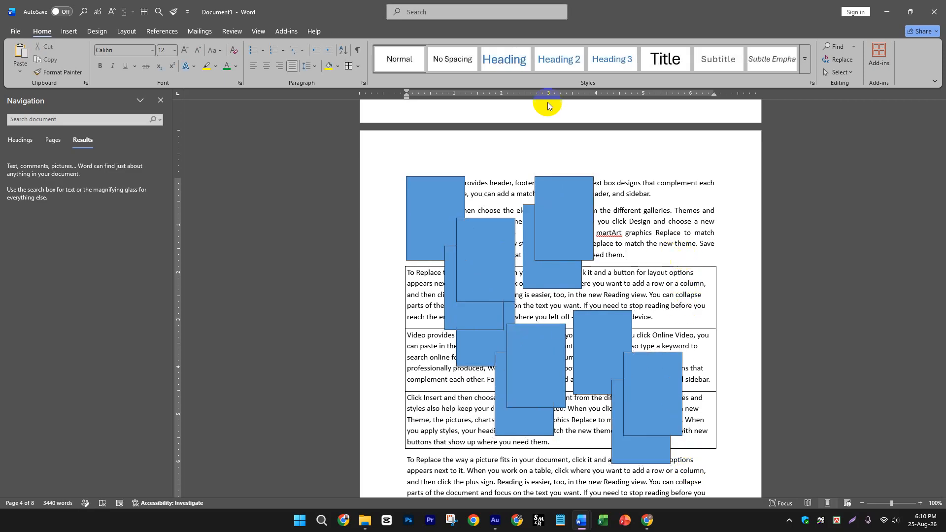
Select the upper-left rectangle, open the Selection Pane and add all the other Rectangle 1 entries to the selection.
{"action": "left_click", "coordinate": [432, 196]}
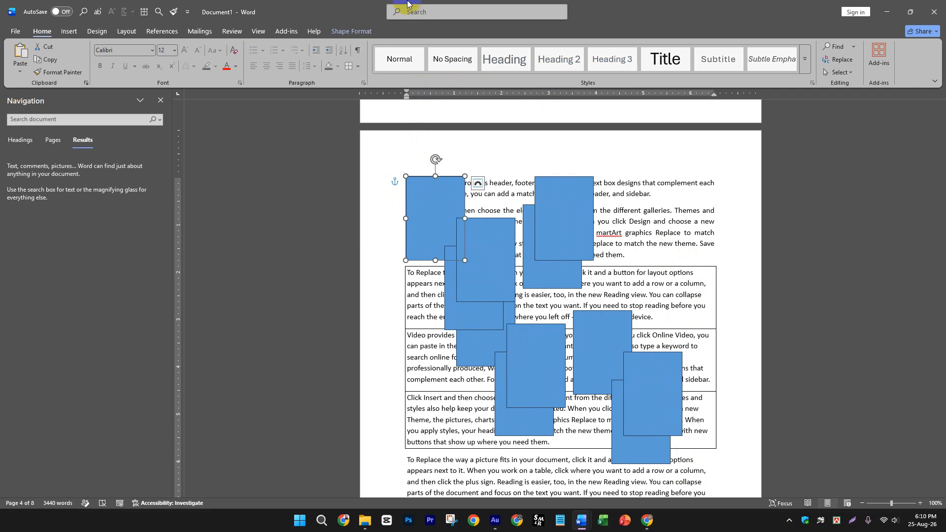
{"action": "left_click", "coordinate": [365, 30]}
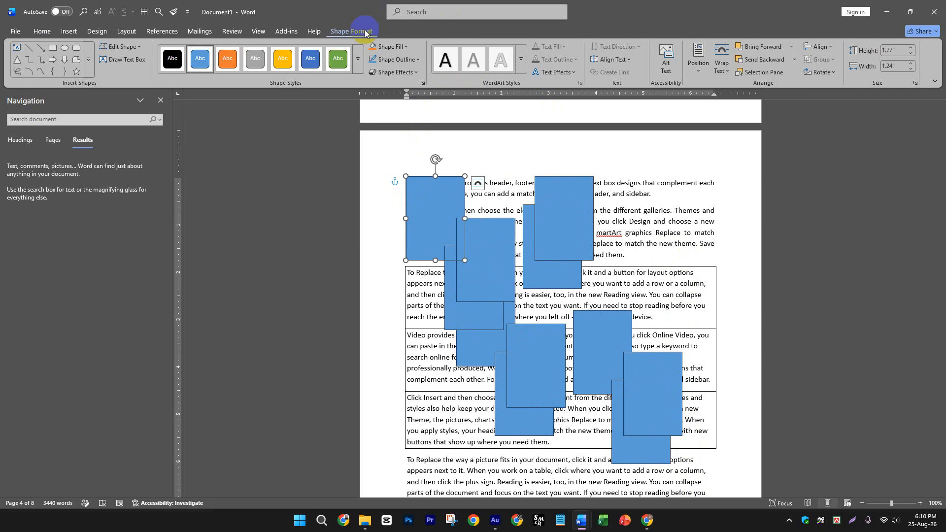
{"action": "left_click", "coordinate": [779, 74]}
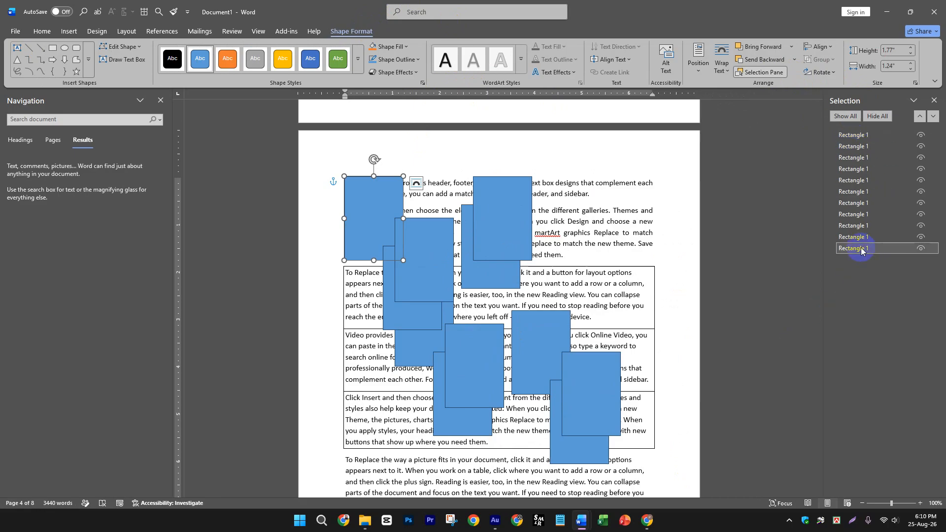
{"action": "left_click", "coordinate": [868, 237], "text": "ctrl"}
{"action": "left_click", "coordinate": [865, 226], "text": "ctrl"}
{"action": "left_click", "coordinate": [863, 214], "text": "ctrl"}
{"action": "left_click", "coordinate": [863, 203], "text": "ctrl"}
{"action": "left_click", "coordinate": [863, 191], "text": "ctrl"}
{"action": "left_click", "coordinate": [864, 179], "text": "ctrl"}
{"action": "left_click", "coordinate": [864, 169], "text": "ctrl"}
{"action": "left_click", "coordinate": [864, 157], "text": "ctrl"}
{"action": "left_click", "coordinate": [865, 146], "text": "ctrl"}
{"action": "left_click", "coordinate": [863, 135], "text": "ctrl"}
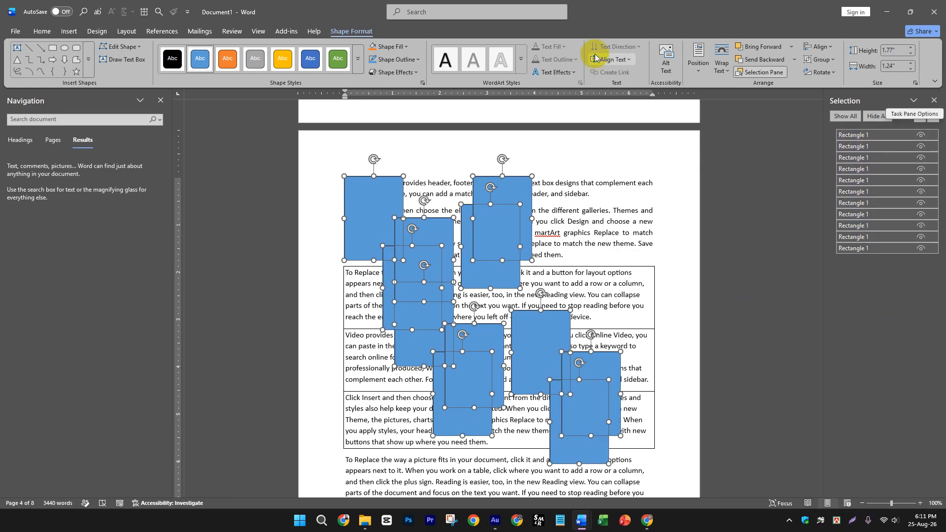
Rotate all the selected rectangles clockwise together and close the Selection Pane, finishing with only the upper-right rectangle selected.
{"action": "left_click_drag", "start_coordinate": [502, 160], "coordinate": [592, 253]}
{"action": "left_click", "coordinate": [934, 100]}
{"action": "left_click", "coordinate": [622, 240]}
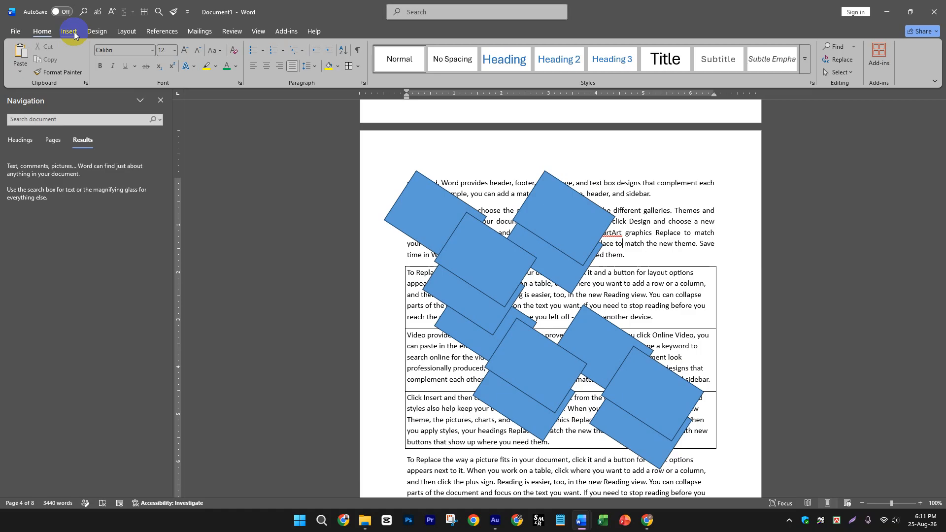
{"action": "left_click", "coordinate": [572, 212]}
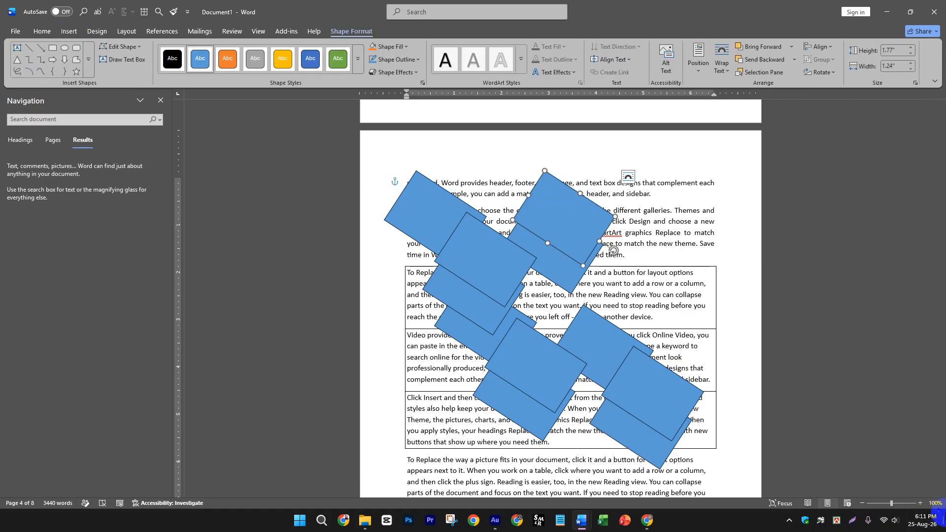